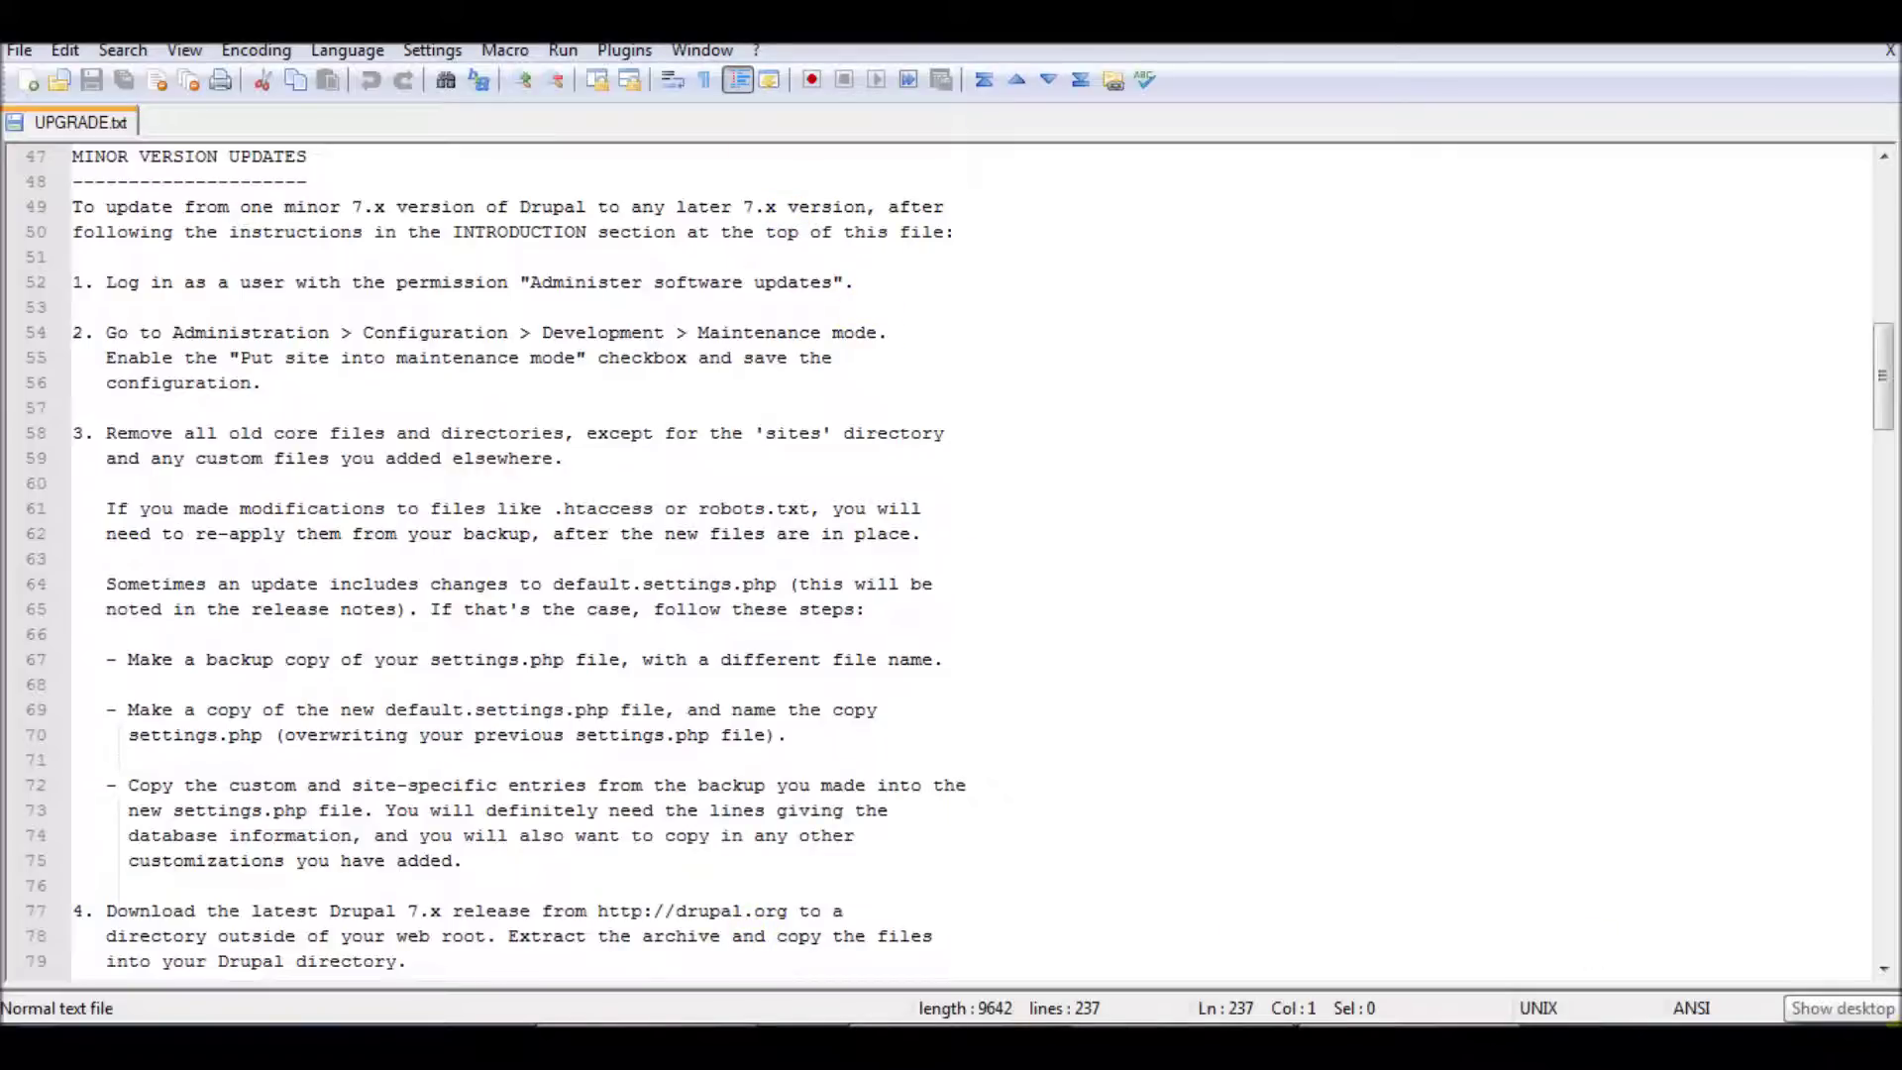
Place the drupal-7.21.tar.gz archive directly above the drupal-7.21 folder on the desktop, and open that folder in a maximized window
{"action": "key", "text": "super+d"}
{"action": "left_click", "coordinate": [1228, 649]}
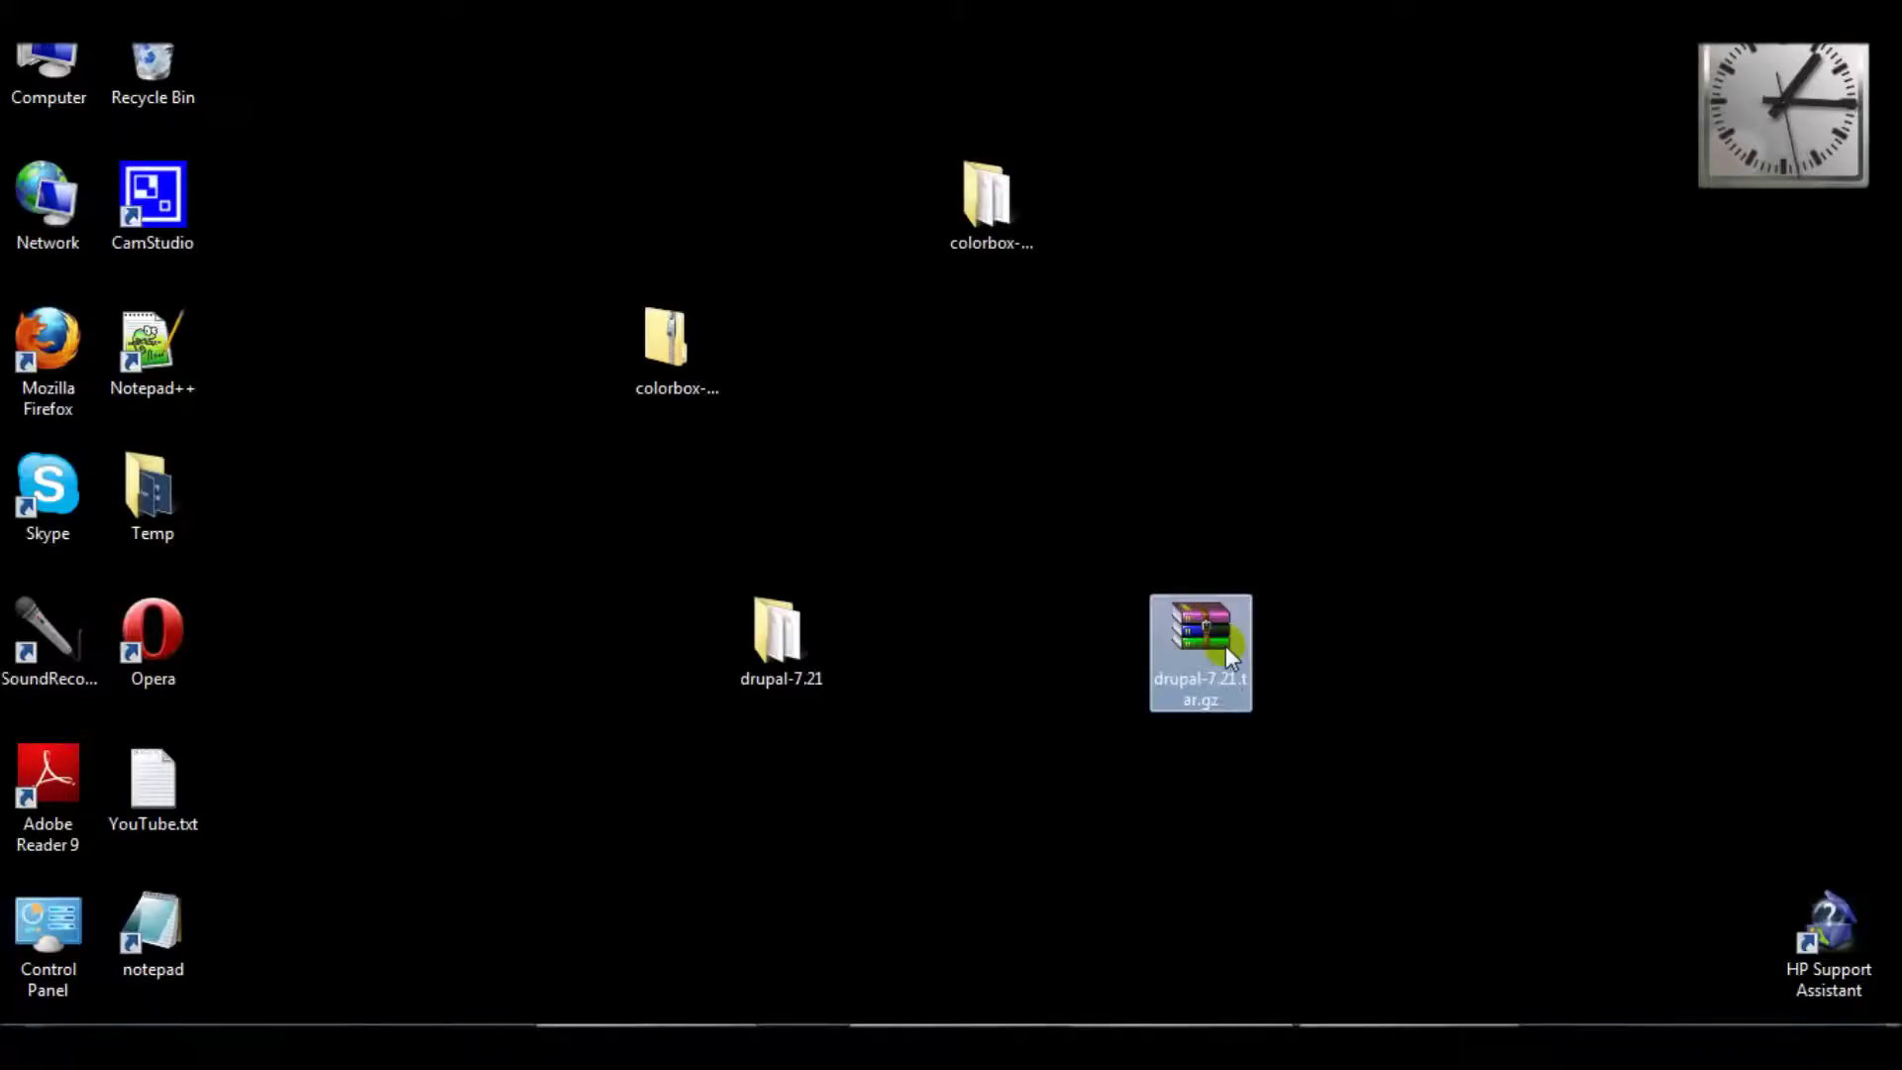
{"action": "left_click_drag", "start_coordinate": [1224, 646], "coordinate": [829, 490]}
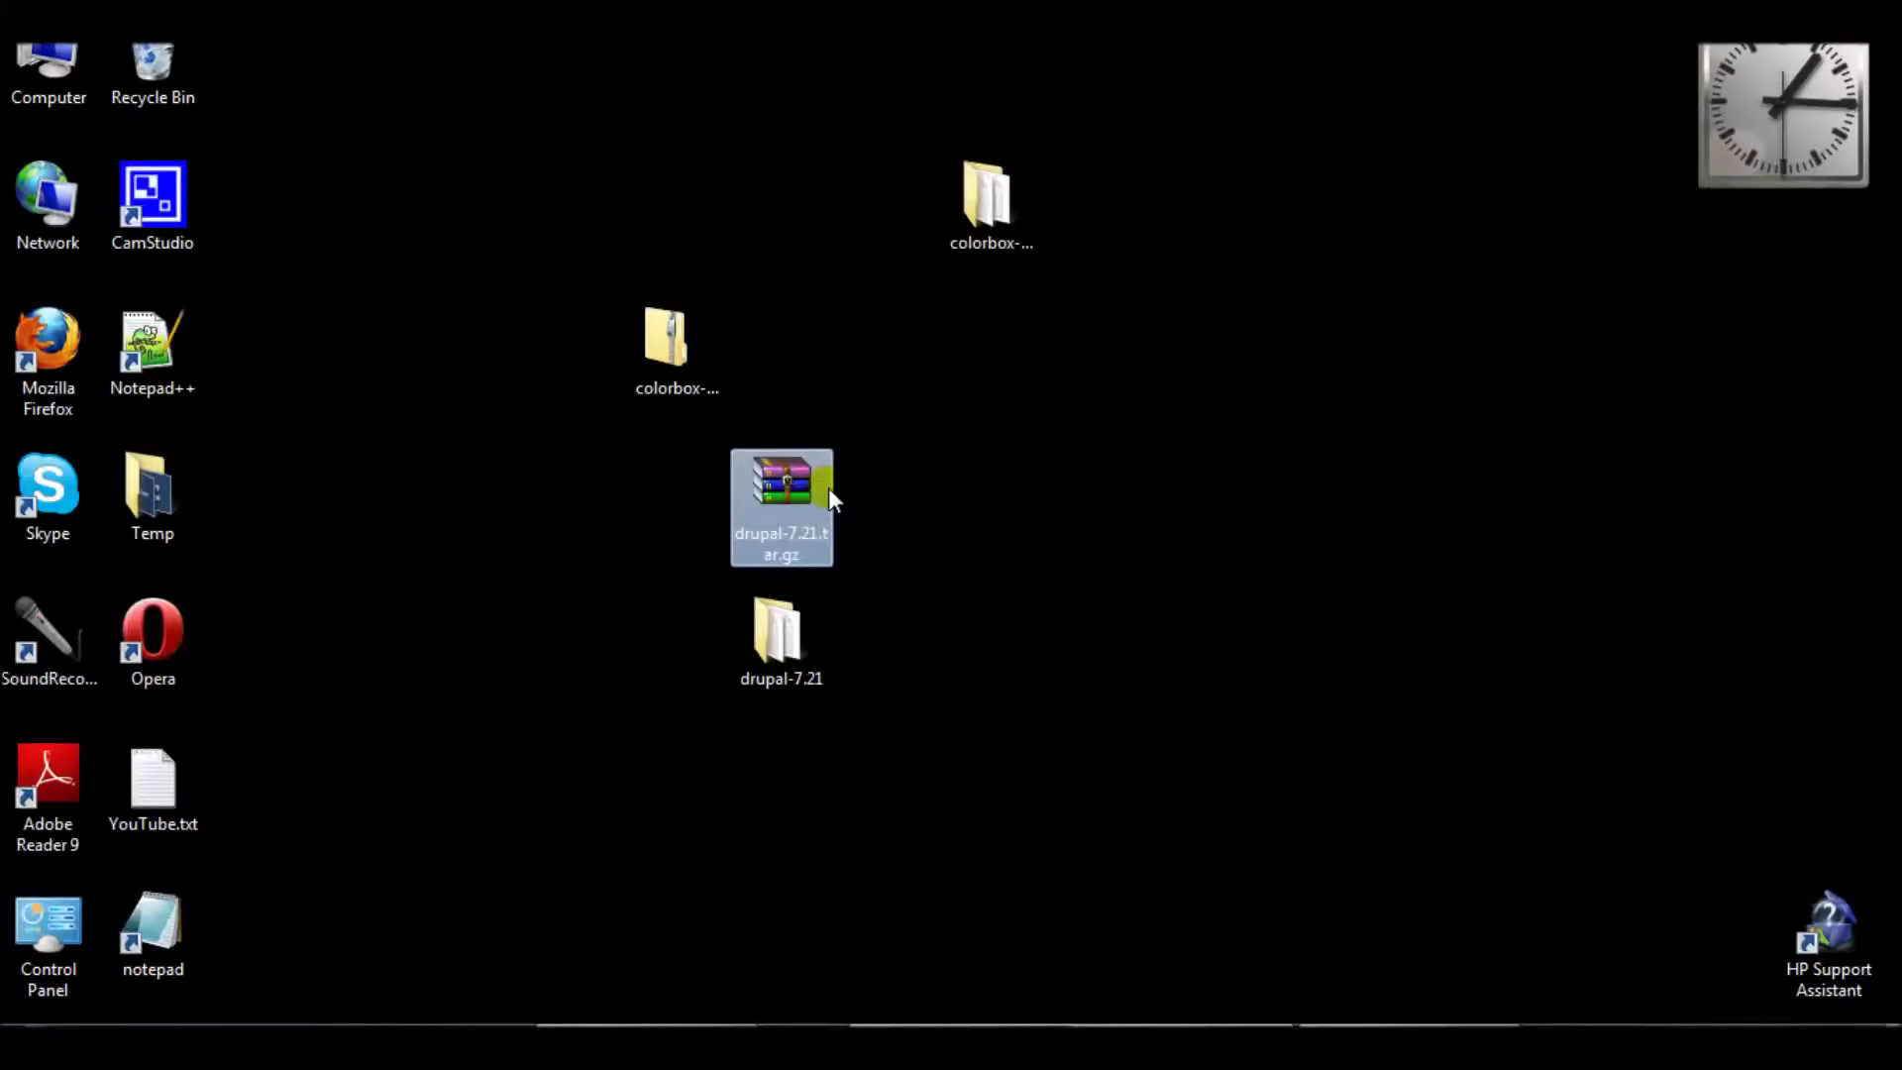
{"action": "left_click", "coordinate": [781, 642]}
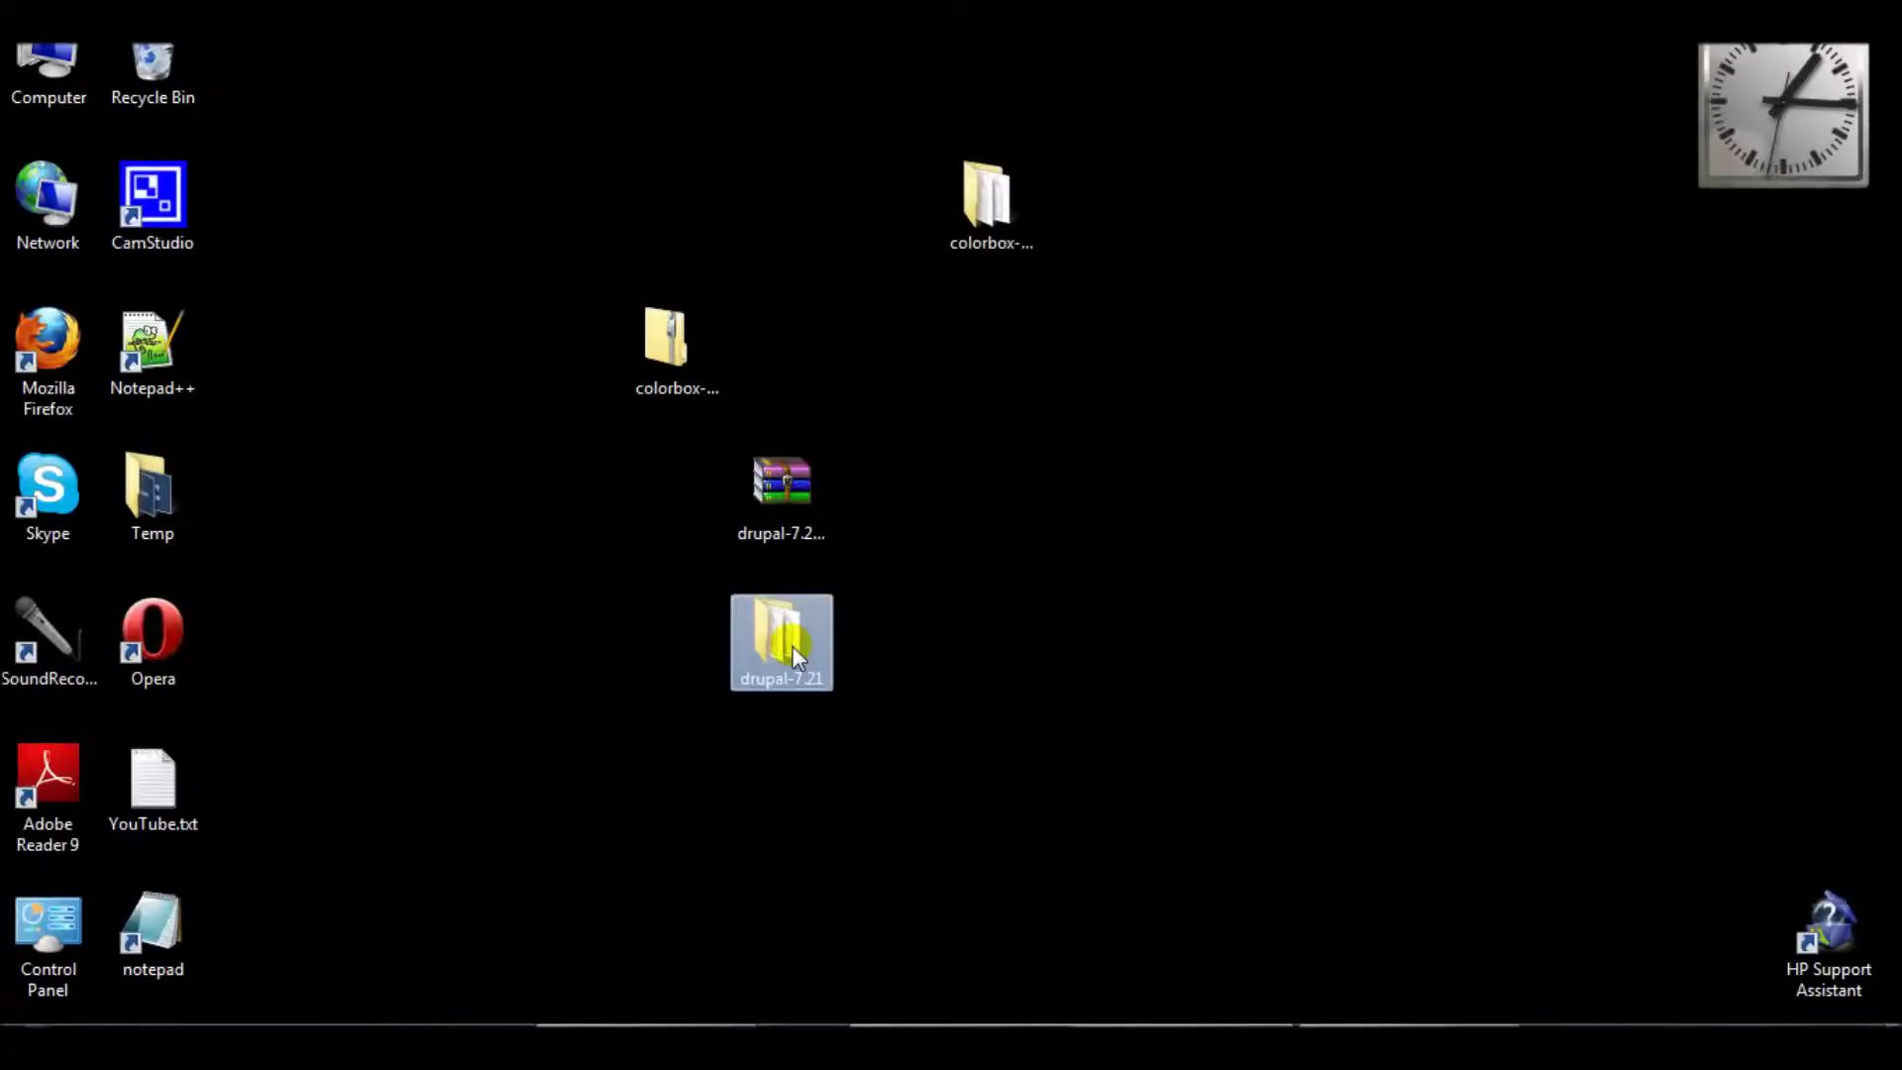
{"action": "double_click", "coordinate": [781, 642]}
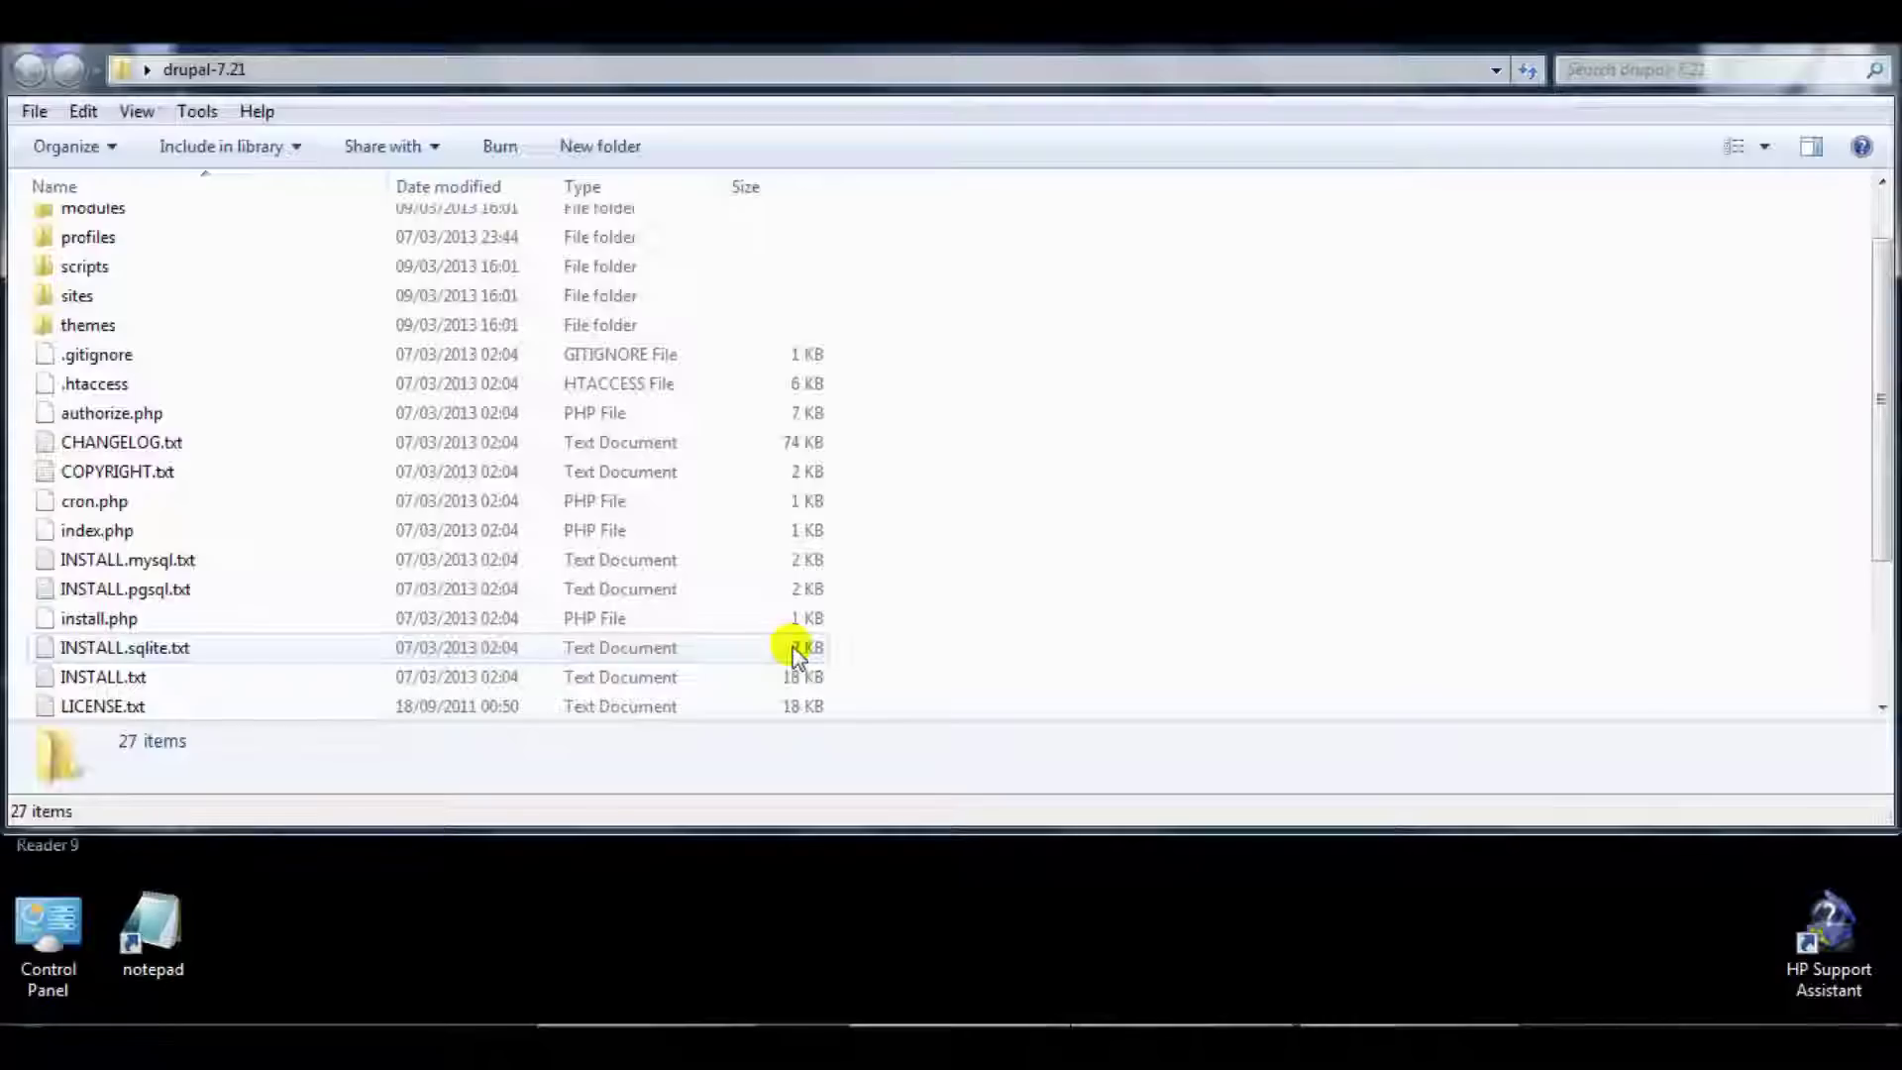
{"action": "double_click", "coordinate": [710, 48]}
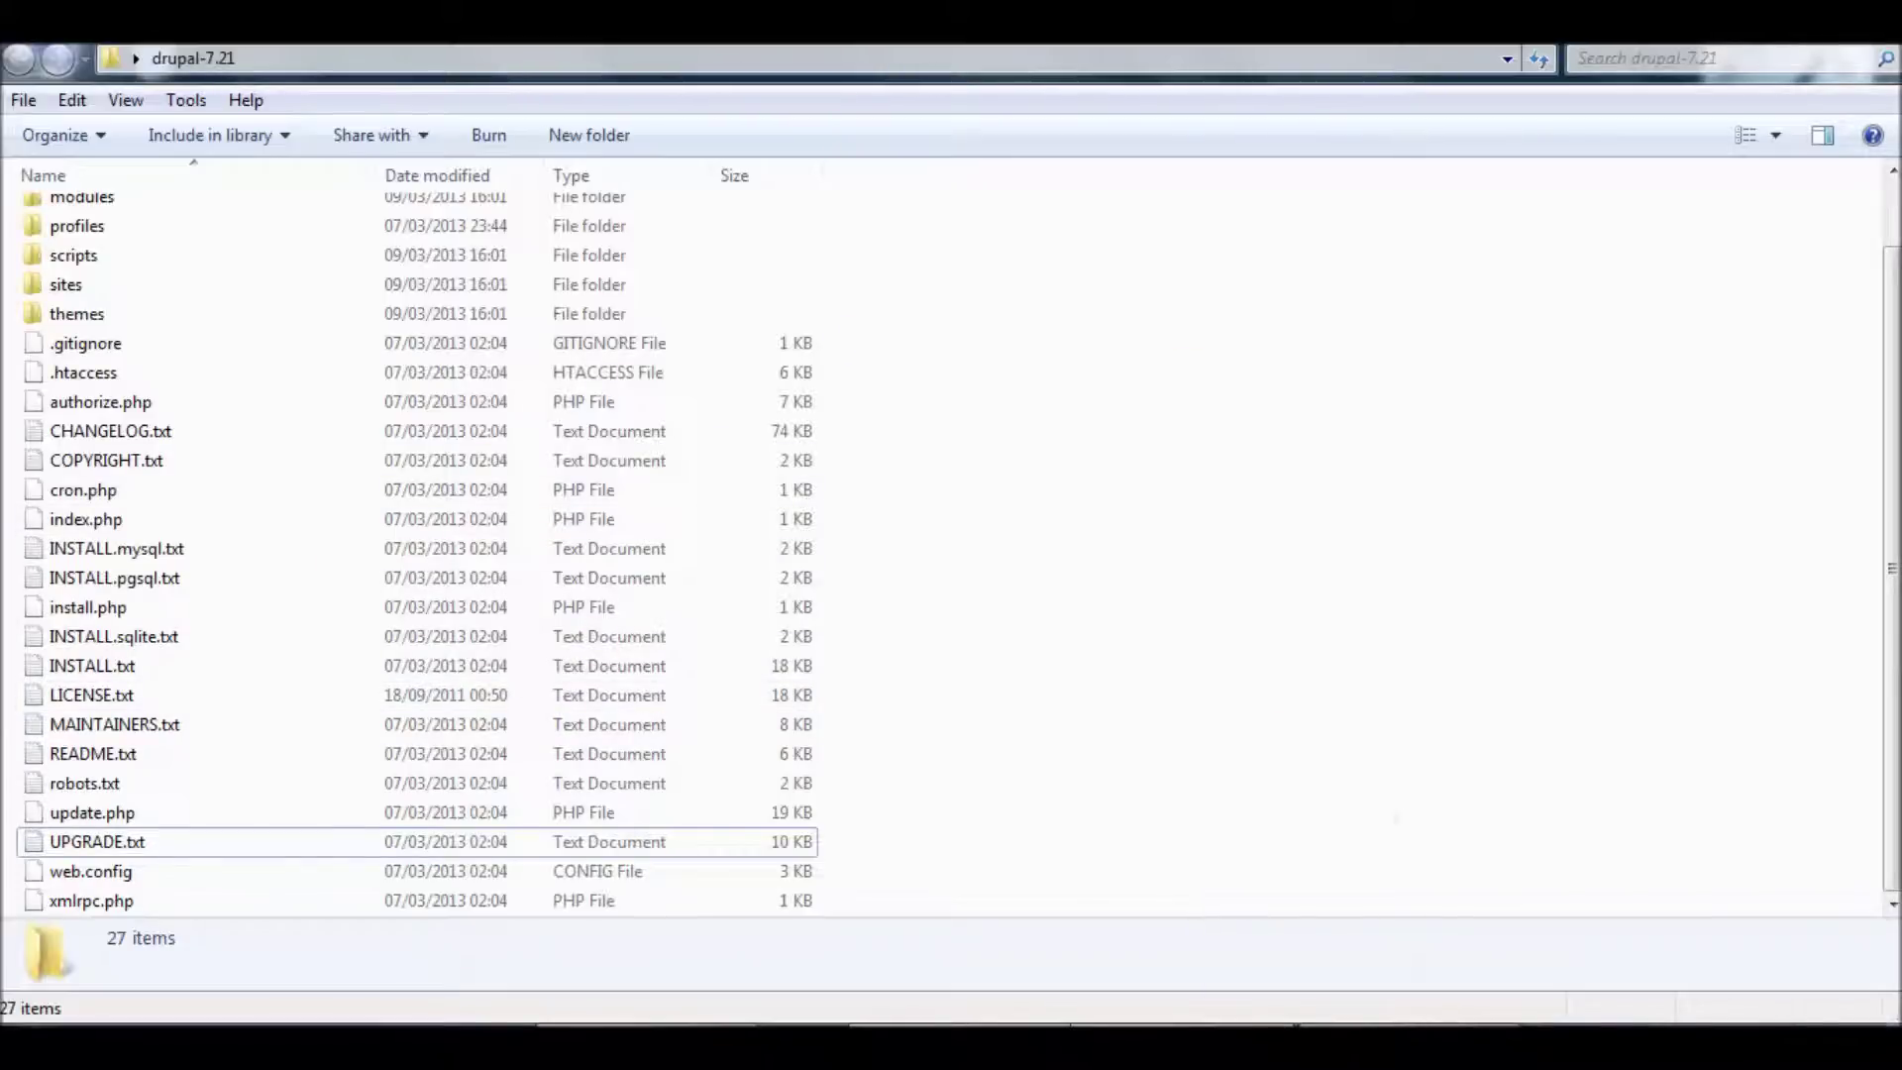
Switch to the web server's www folder and look over the existing site files and directories
{"action": "left_click", "coordinate": [1218, 922]}
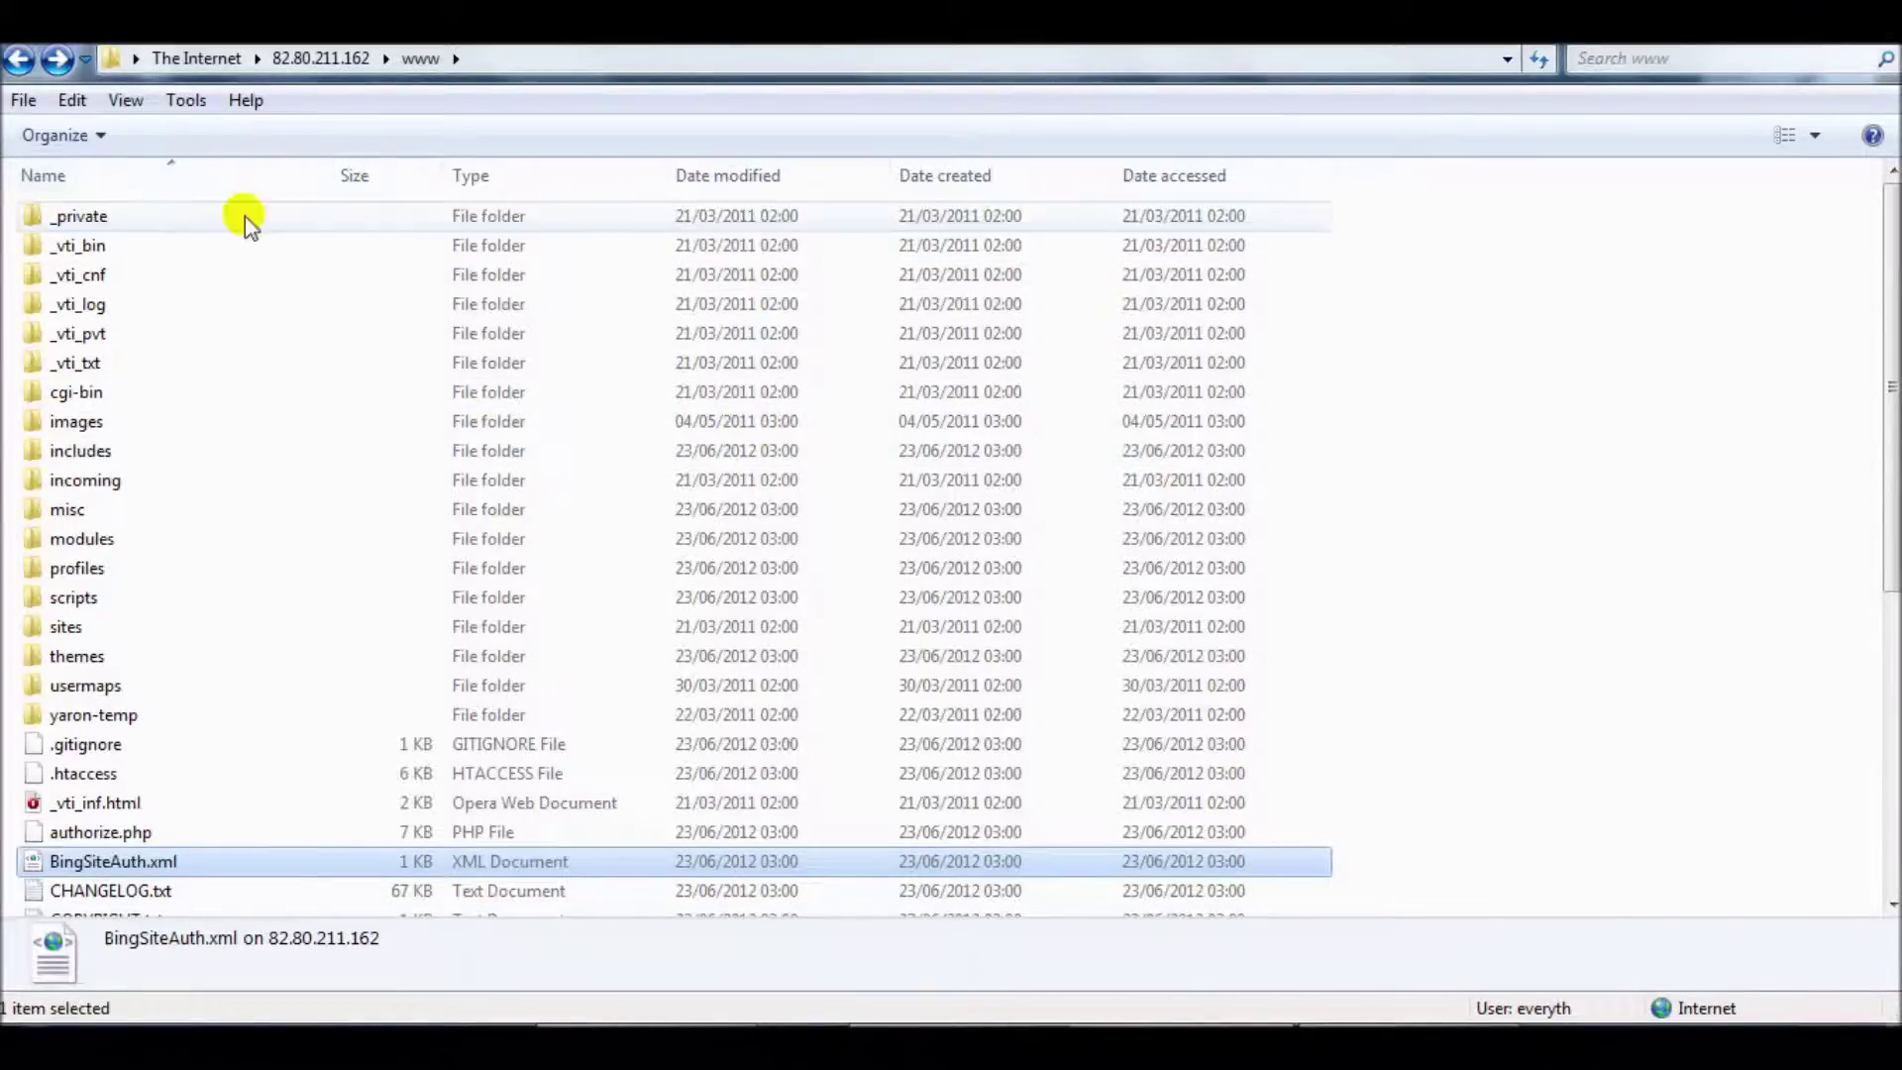
{"action": "mouse_move", "coordinate": [1882, 282]}
{"action": "left_mouse_down"}
{"action": "mouse_move", "coordinate": [1880, 480]}
{"action": "mouse_move", "coordinate": [1882, 295]}
{"action": "left_mouse_up"}
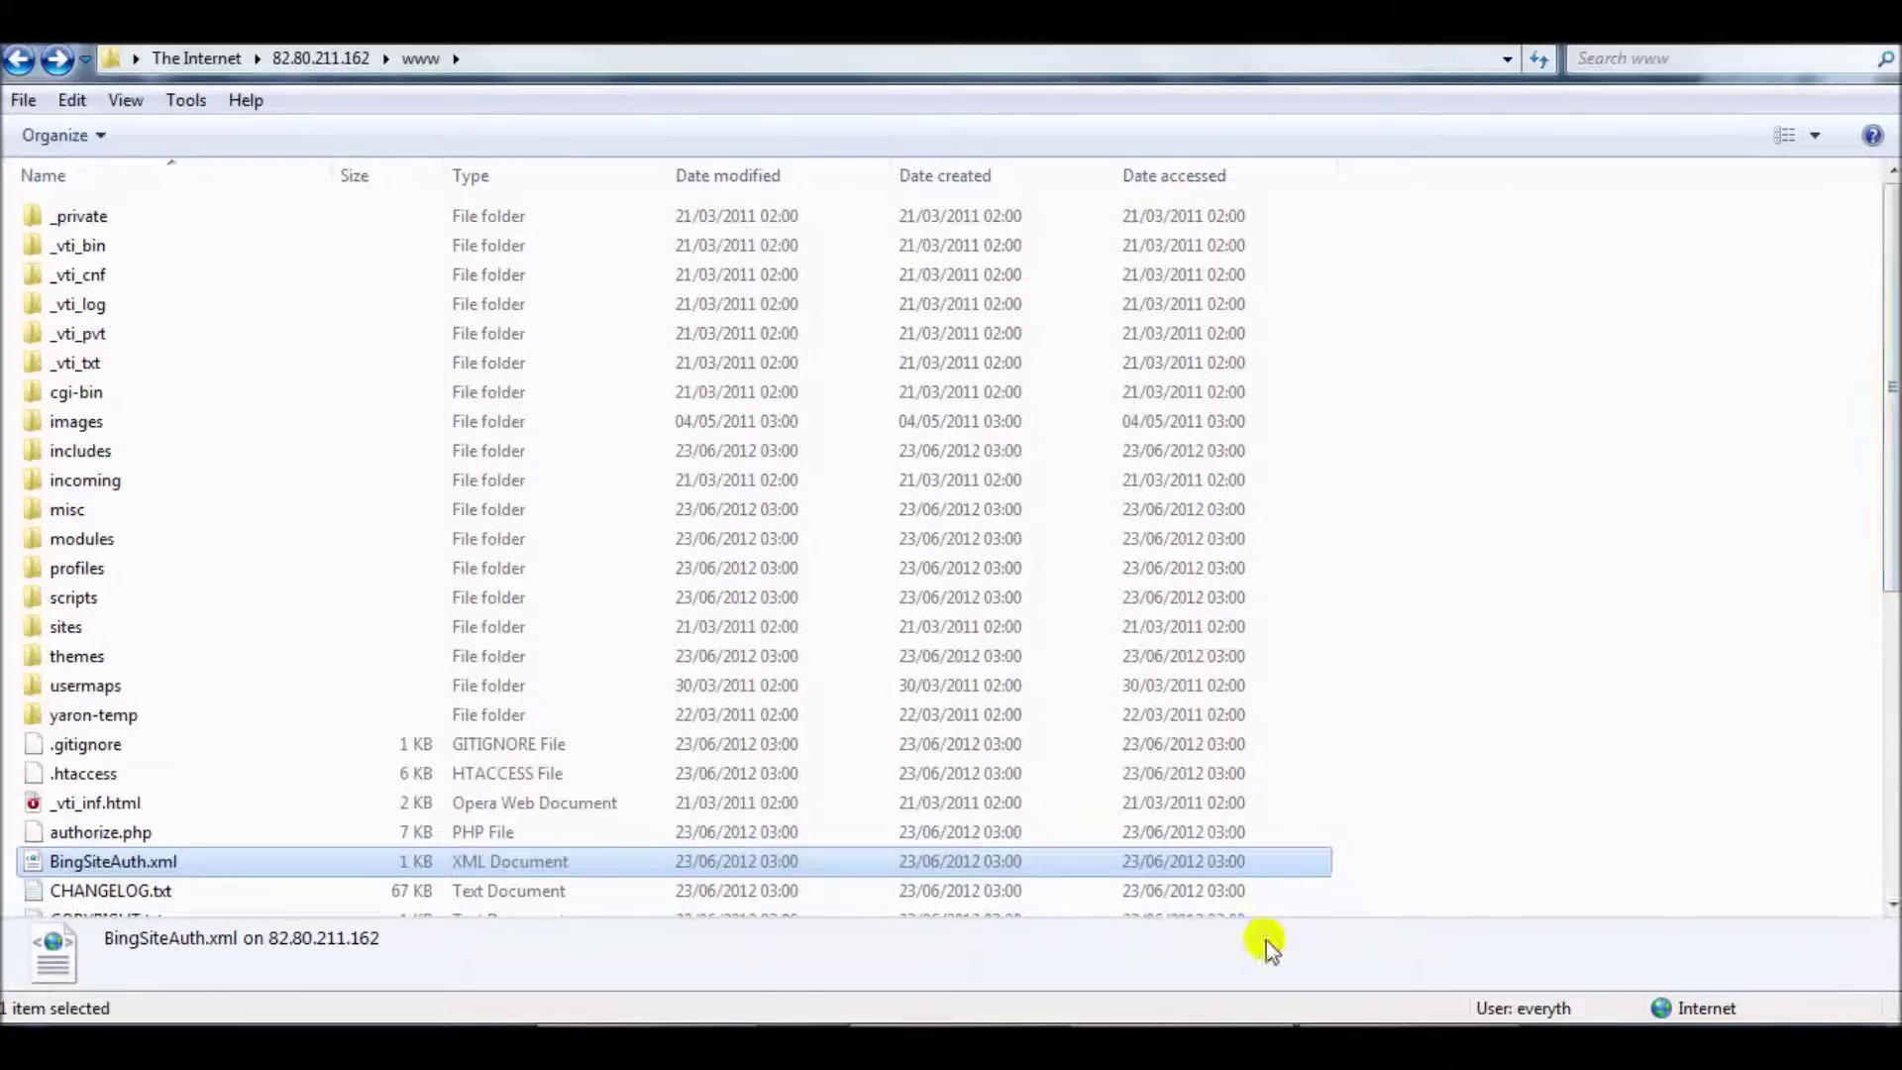
{"action": "mouse_move", "coordinate": [644, 1045]}
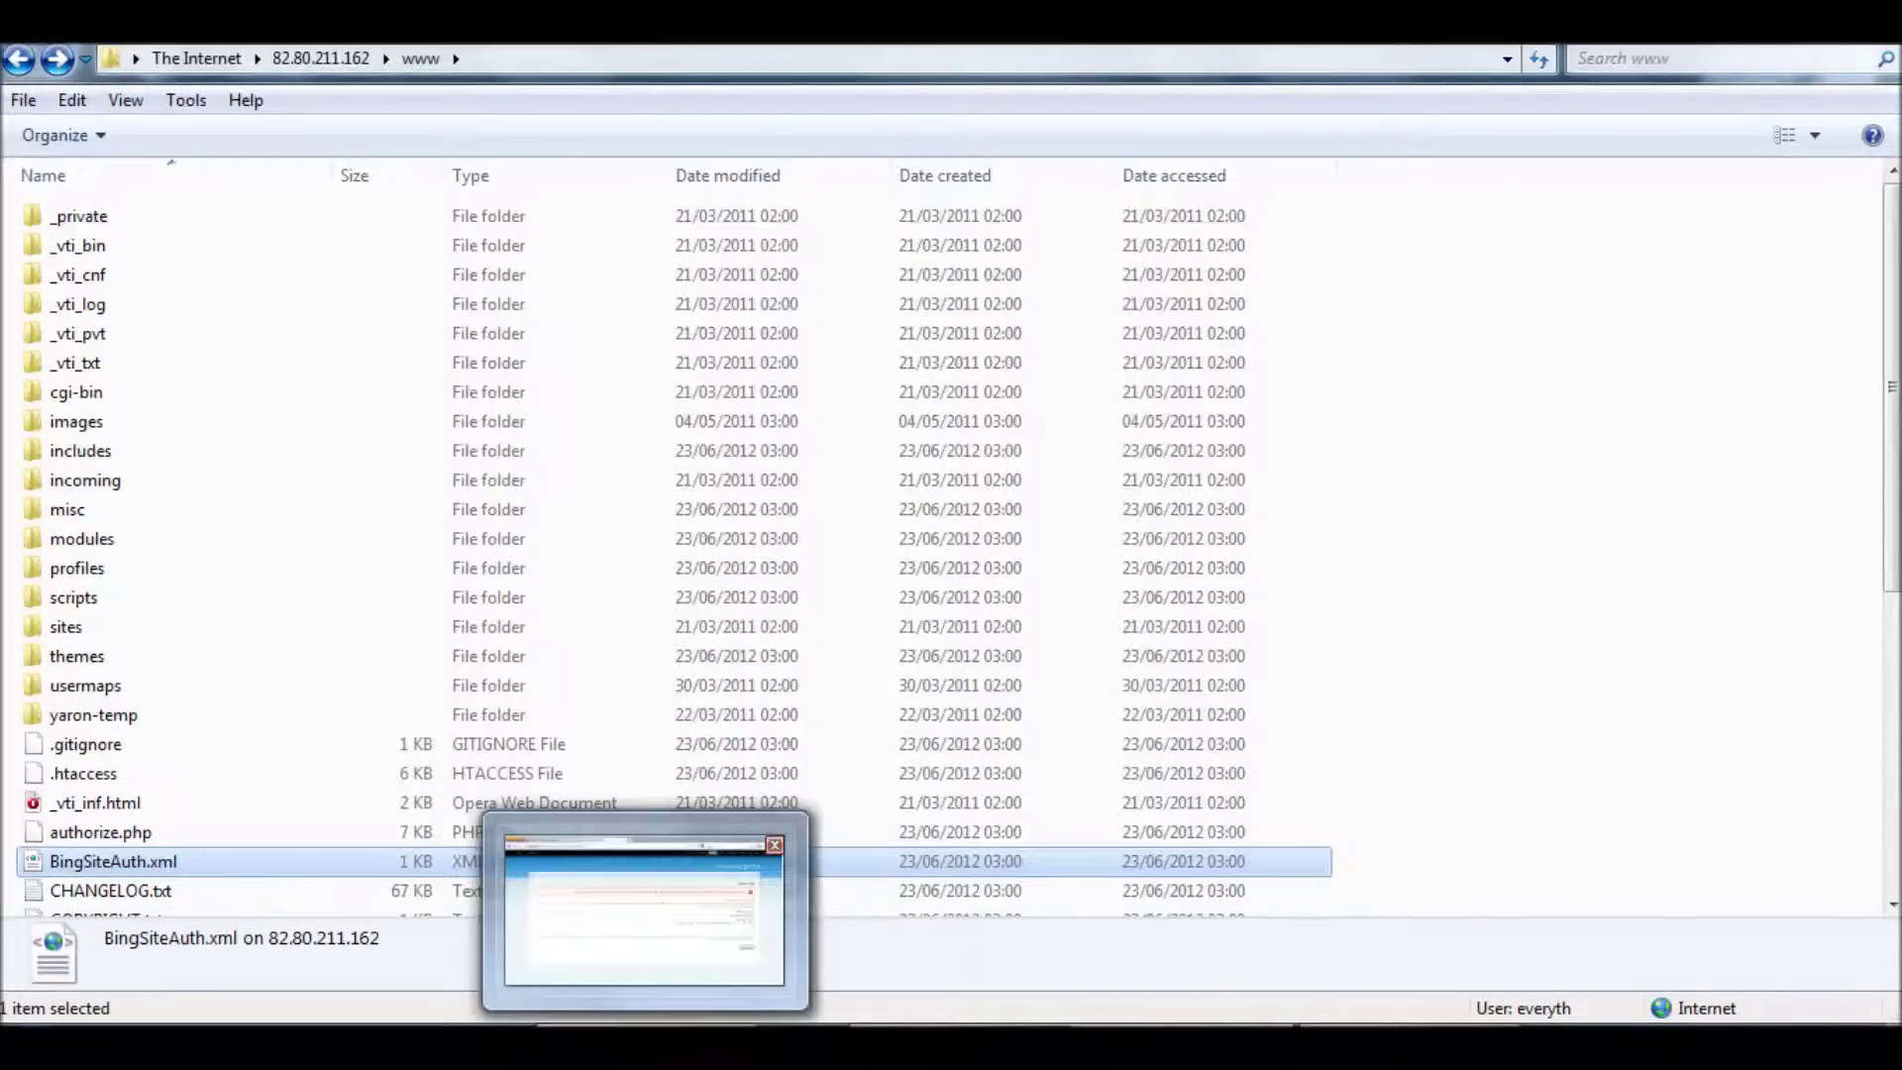
Switch to UPGRADE.txt in Notepad++, review its introduction and upgrade instructions, and highlight the MINOR VERSION UPDATES heading
{"action": "left_click", "coordinate": [1385, 1045]}
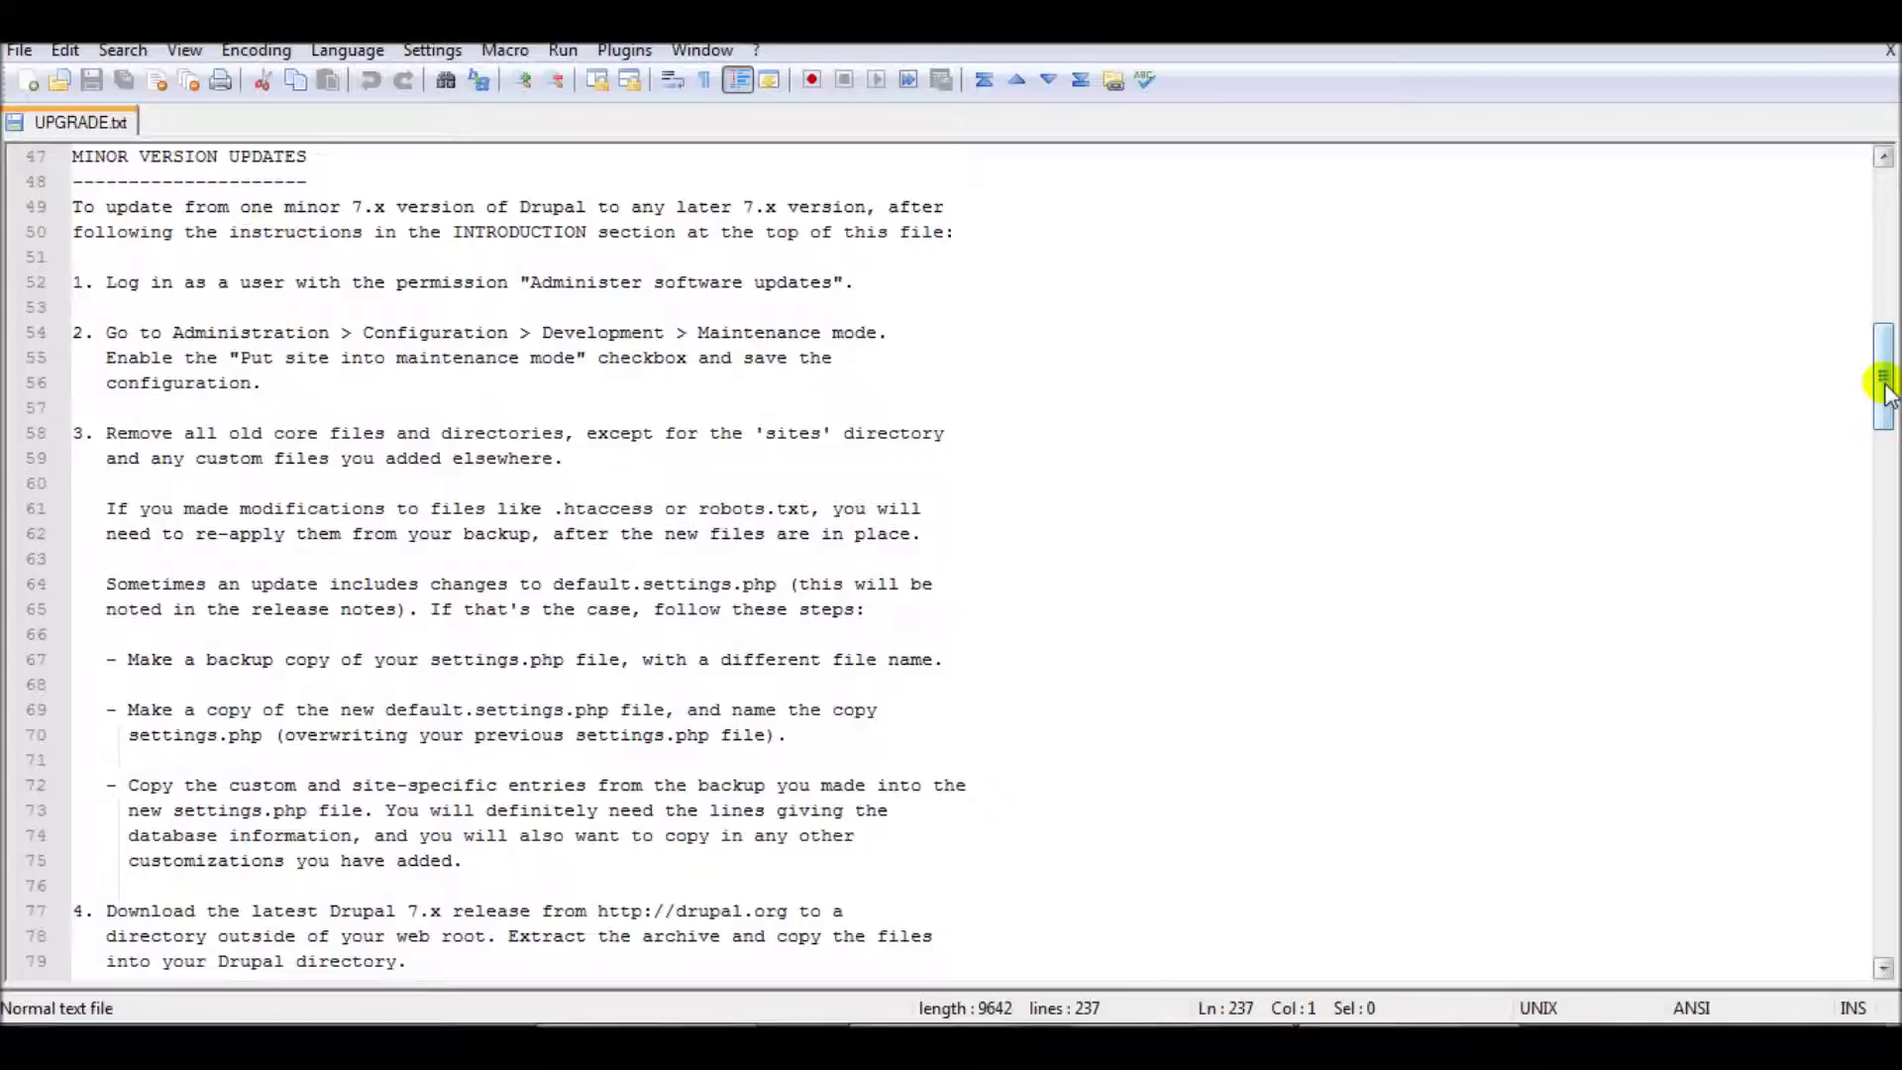
{"action": "left_click_drag", "start_coordinate": [1884, 392], "coordinate": [1882, 468]}
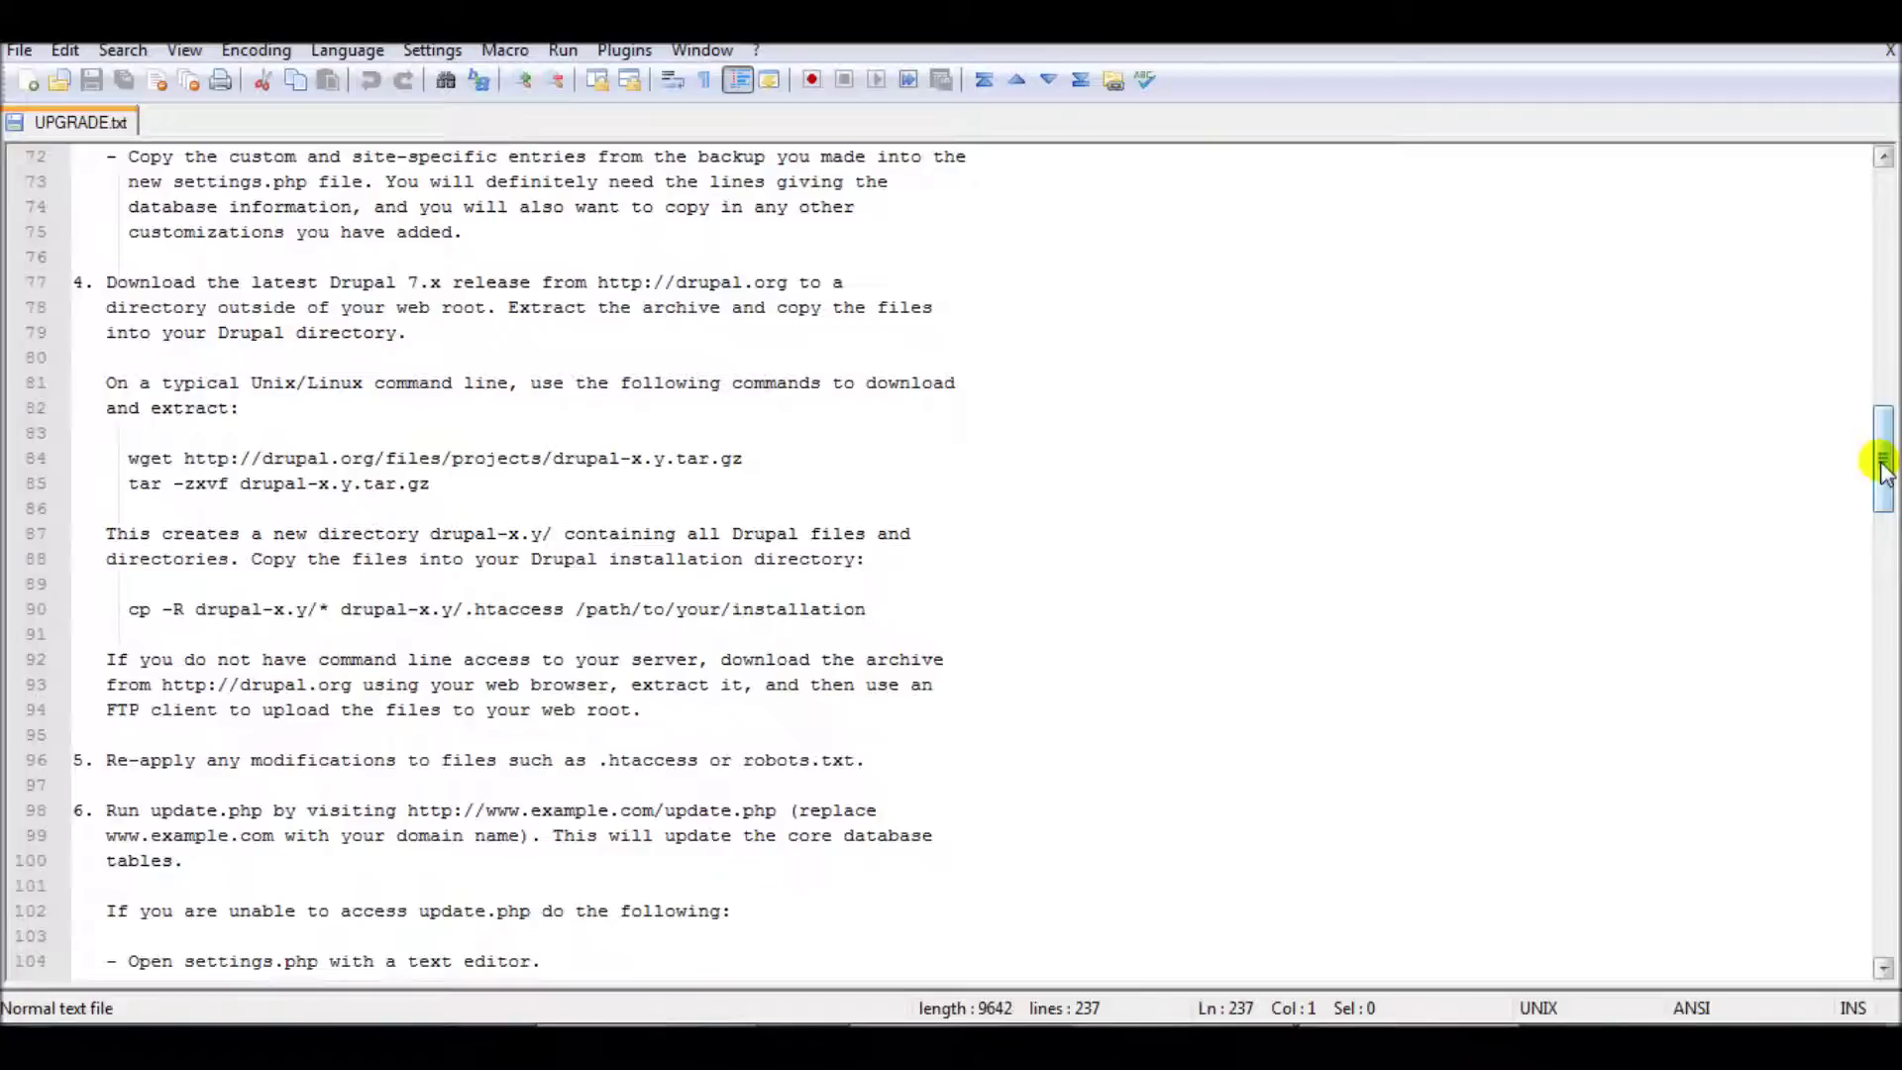
{"action": "left_click_drag", "start_coordinate": [1882, 466], "coordinate": [1886, 228]}
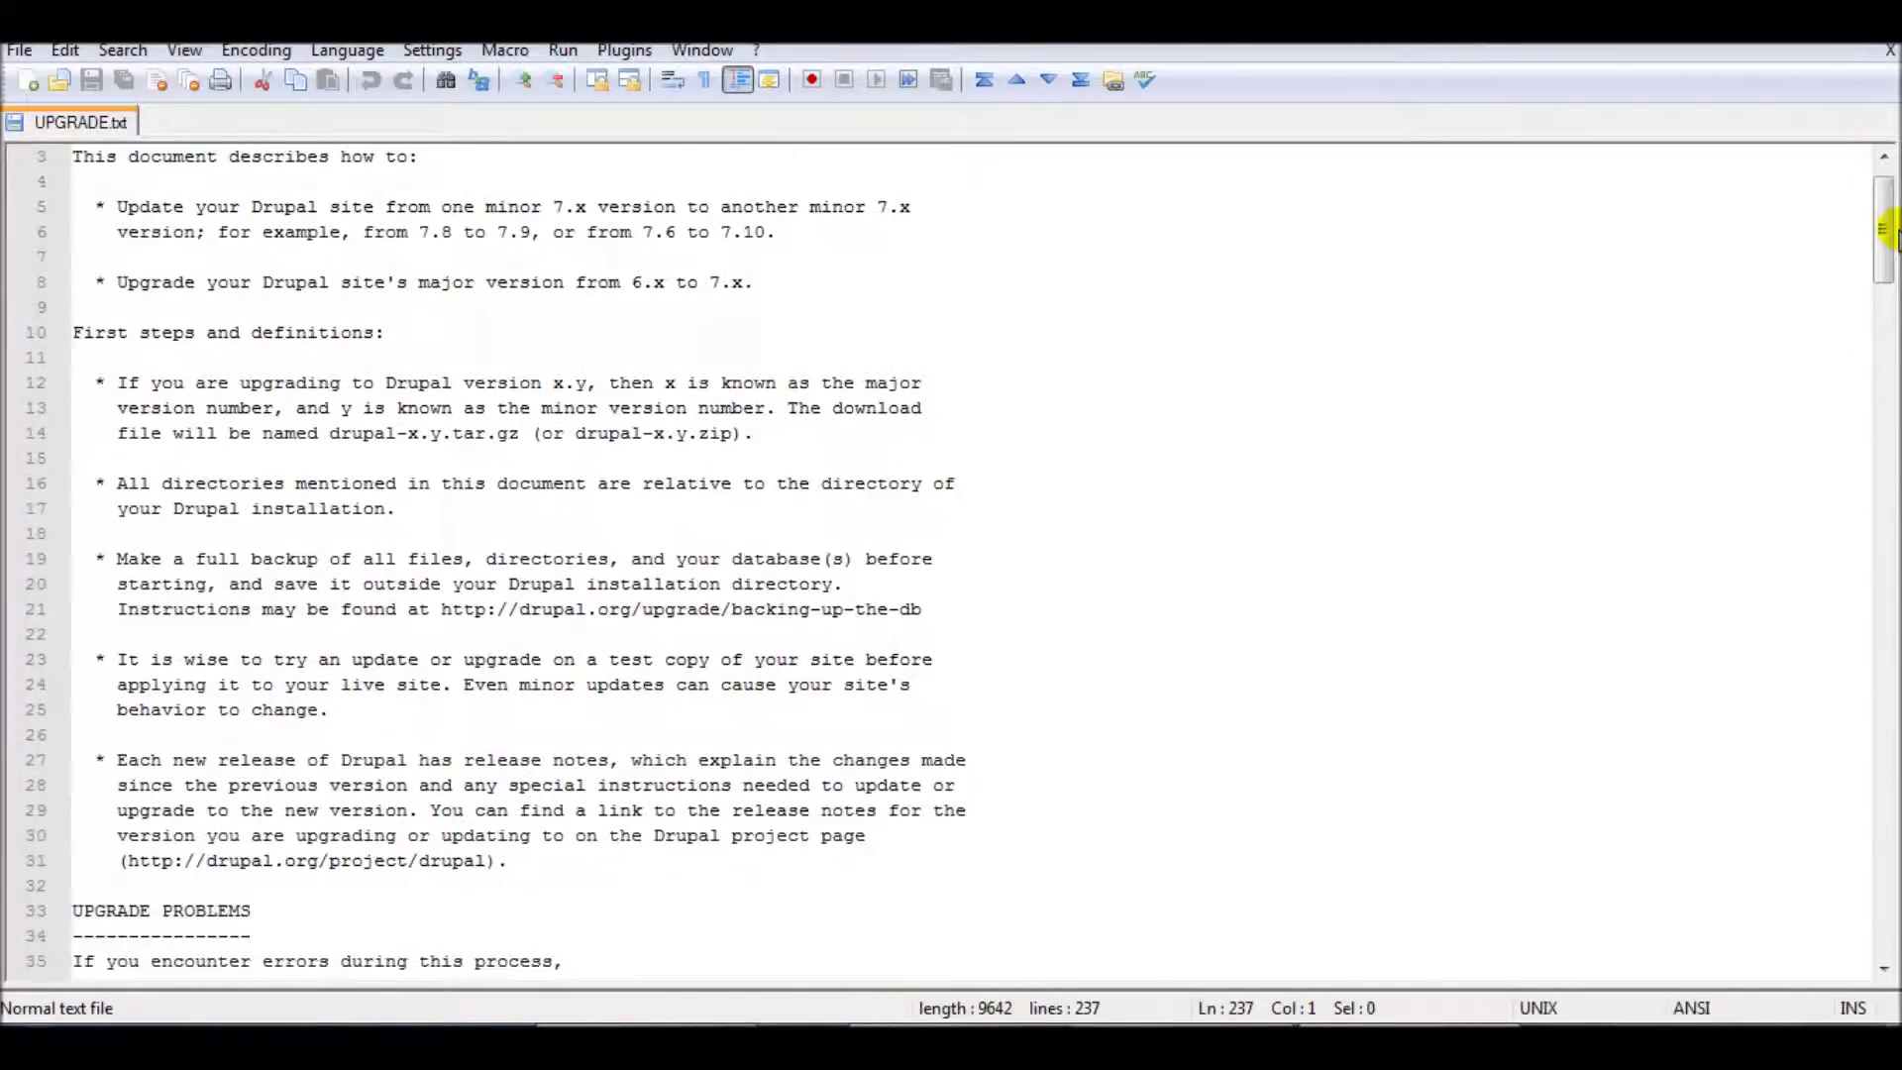
{"action": "left_click_drag", "start_coordinate": [1883, 259], "coordinate": [1875, 374]}
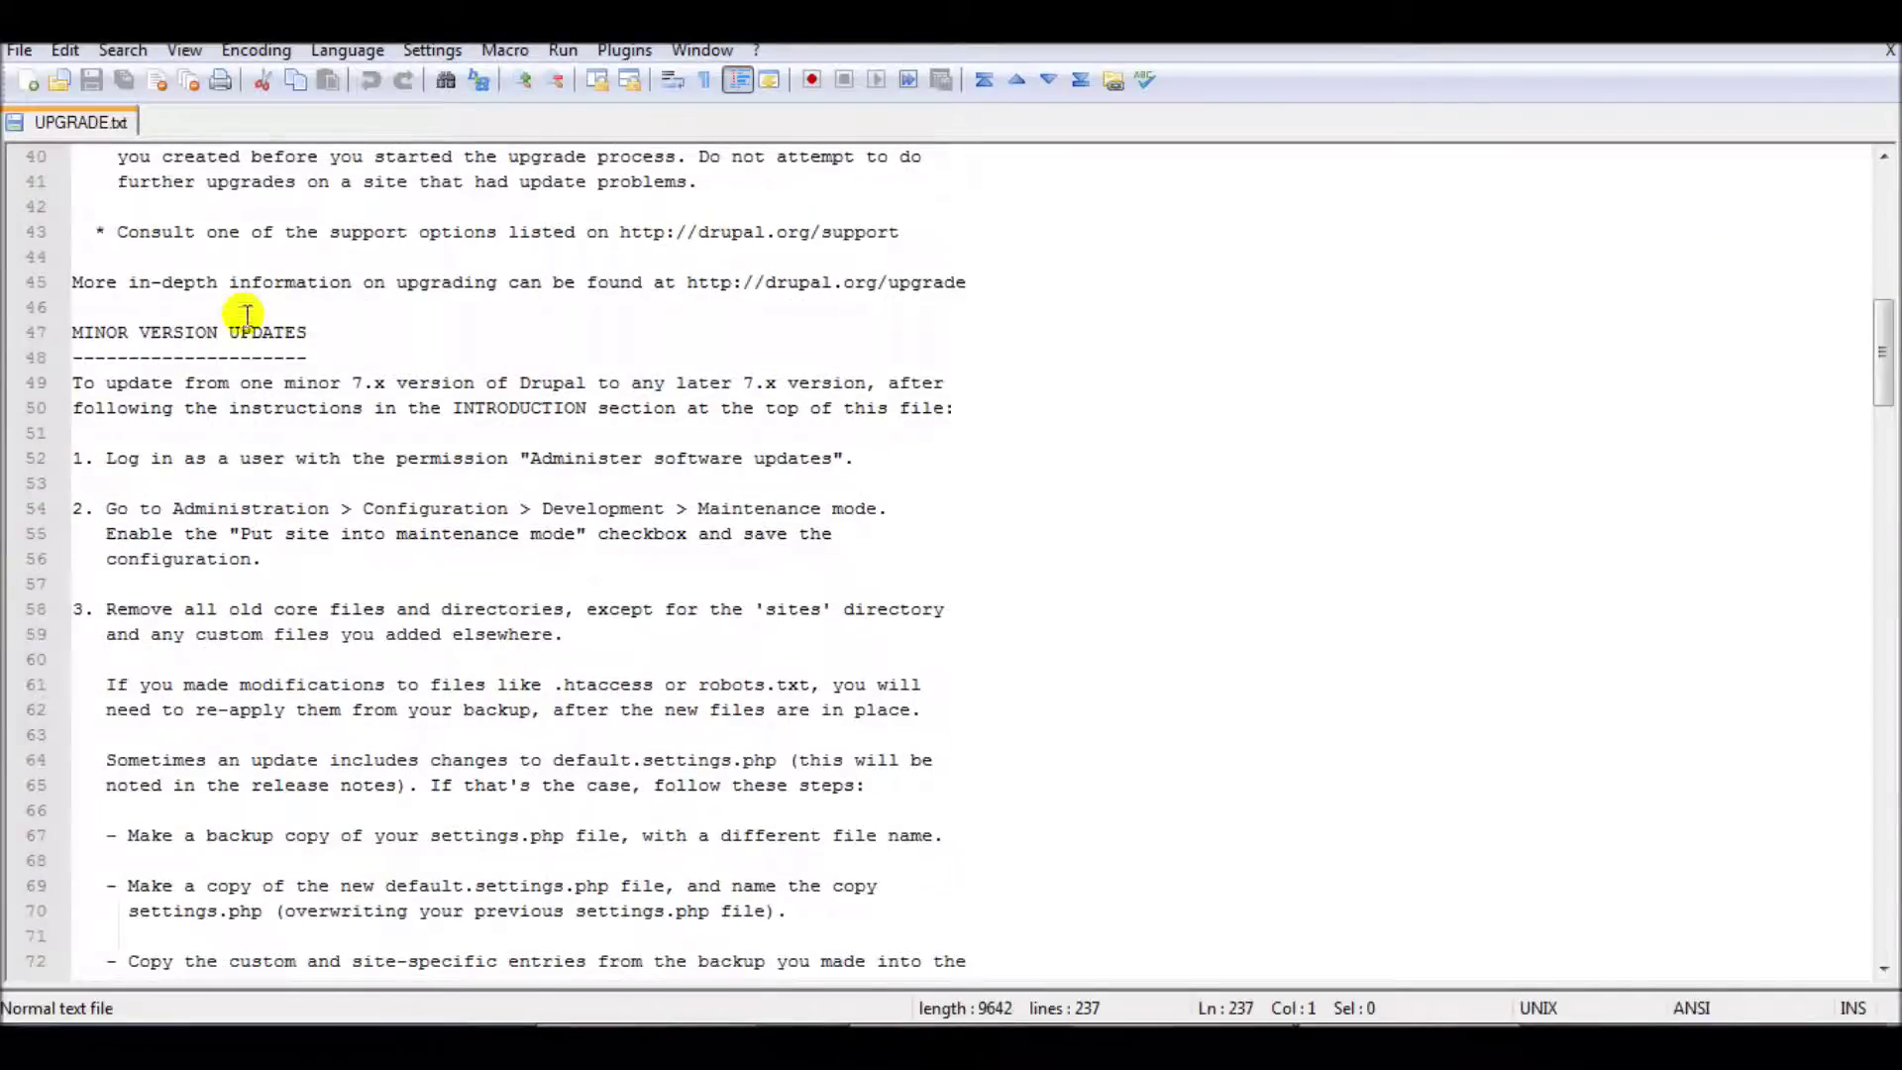
{"action": "triple_click", "coordinate": [208, 335]}
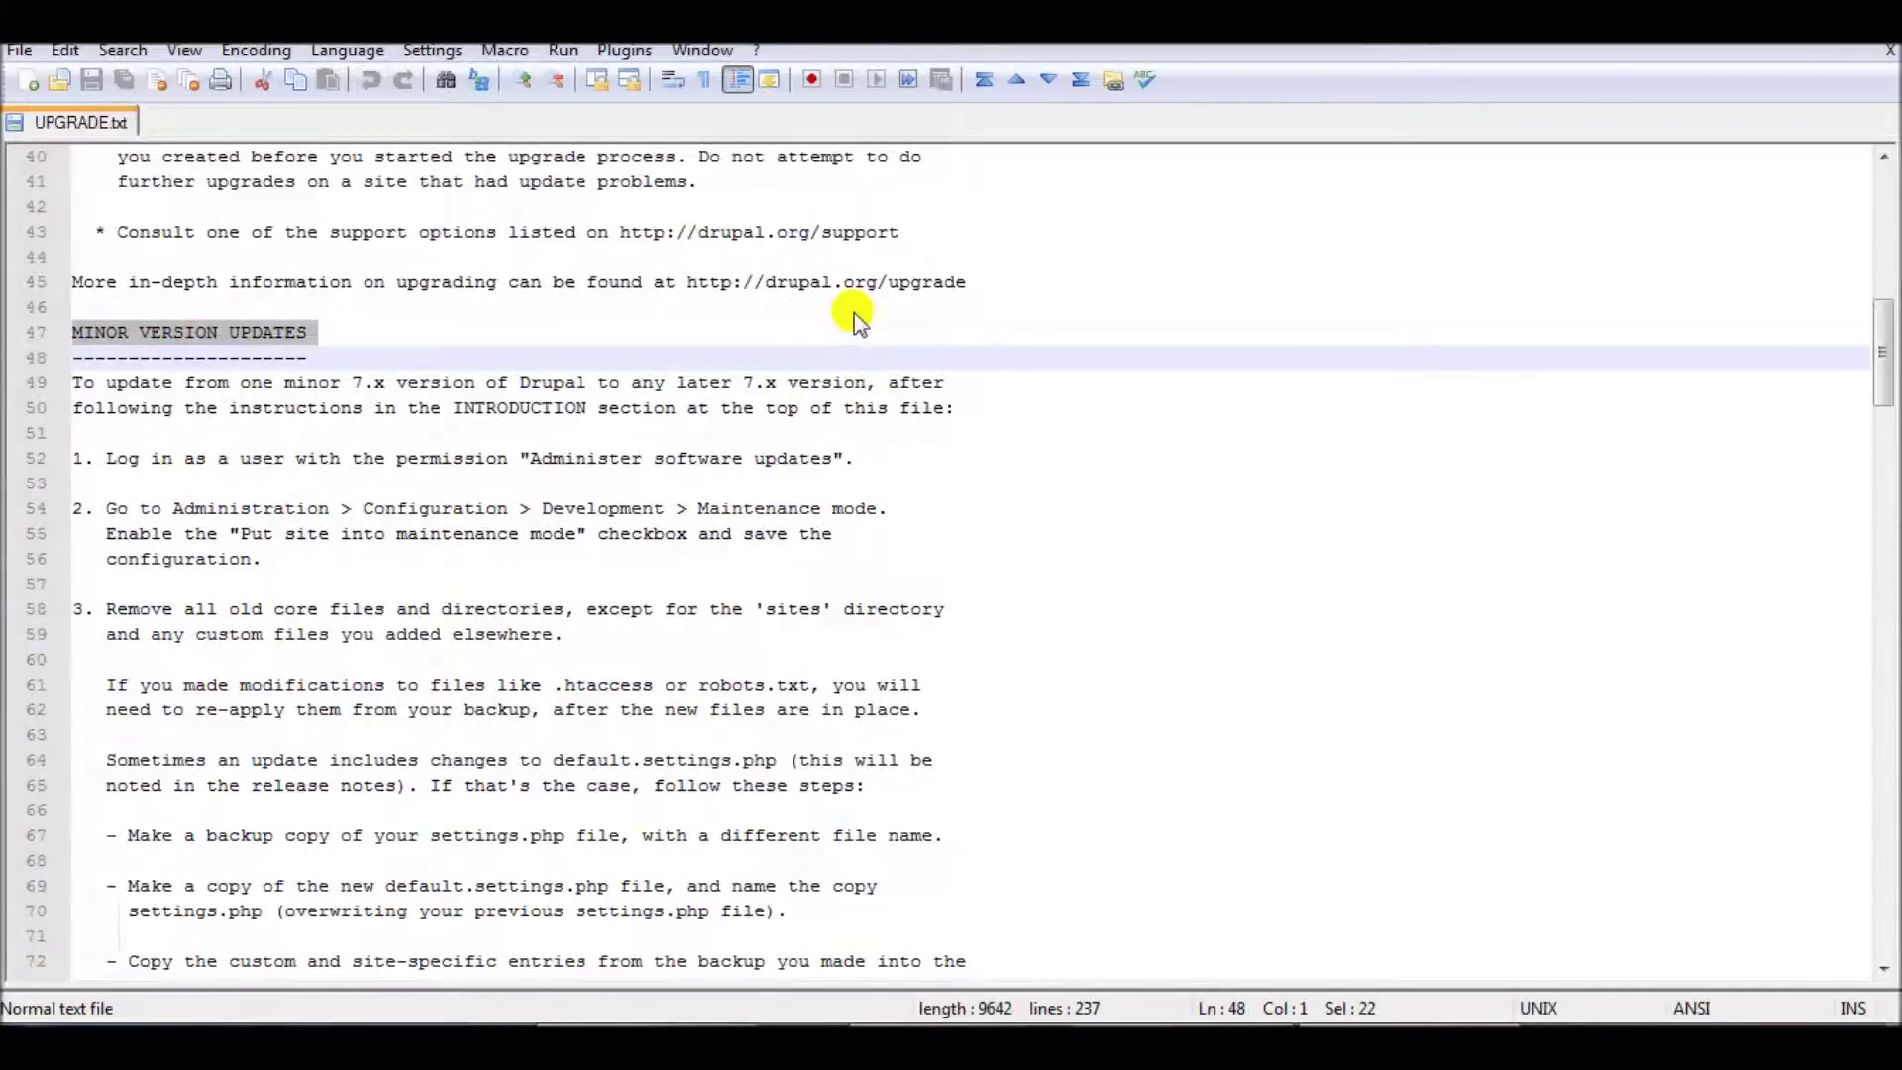
Read the default.settings.php note in UPGRADE.txt and highlight step 3 about removing old core files except the 'sites' directory
{"action": "left_click_drag", "start_coordinate": [1885, 356], "coordinate": [1883, 401]}
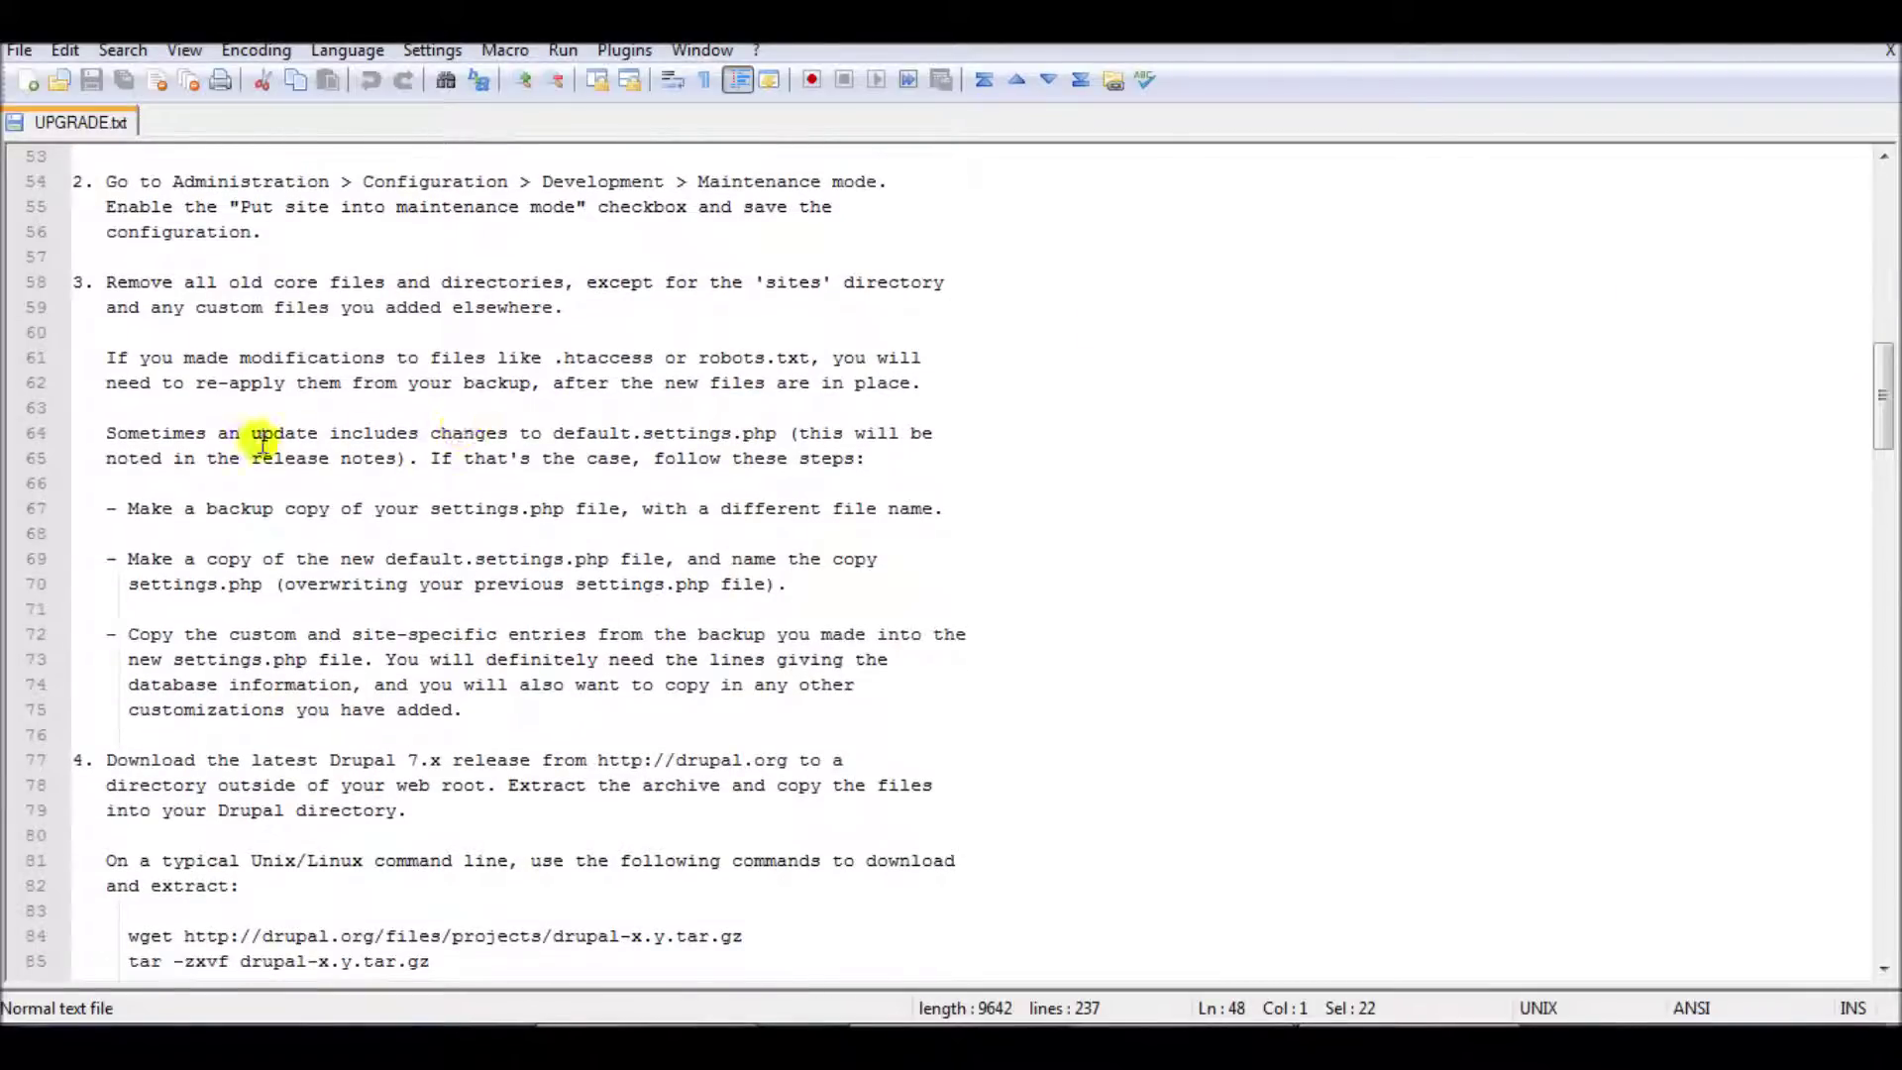
{"action": "left_click", "coordinate": [110, 436]}
{"action": "left_click_drag", "start_coordinate": [110, 436], "coordinate": [295, 453]}
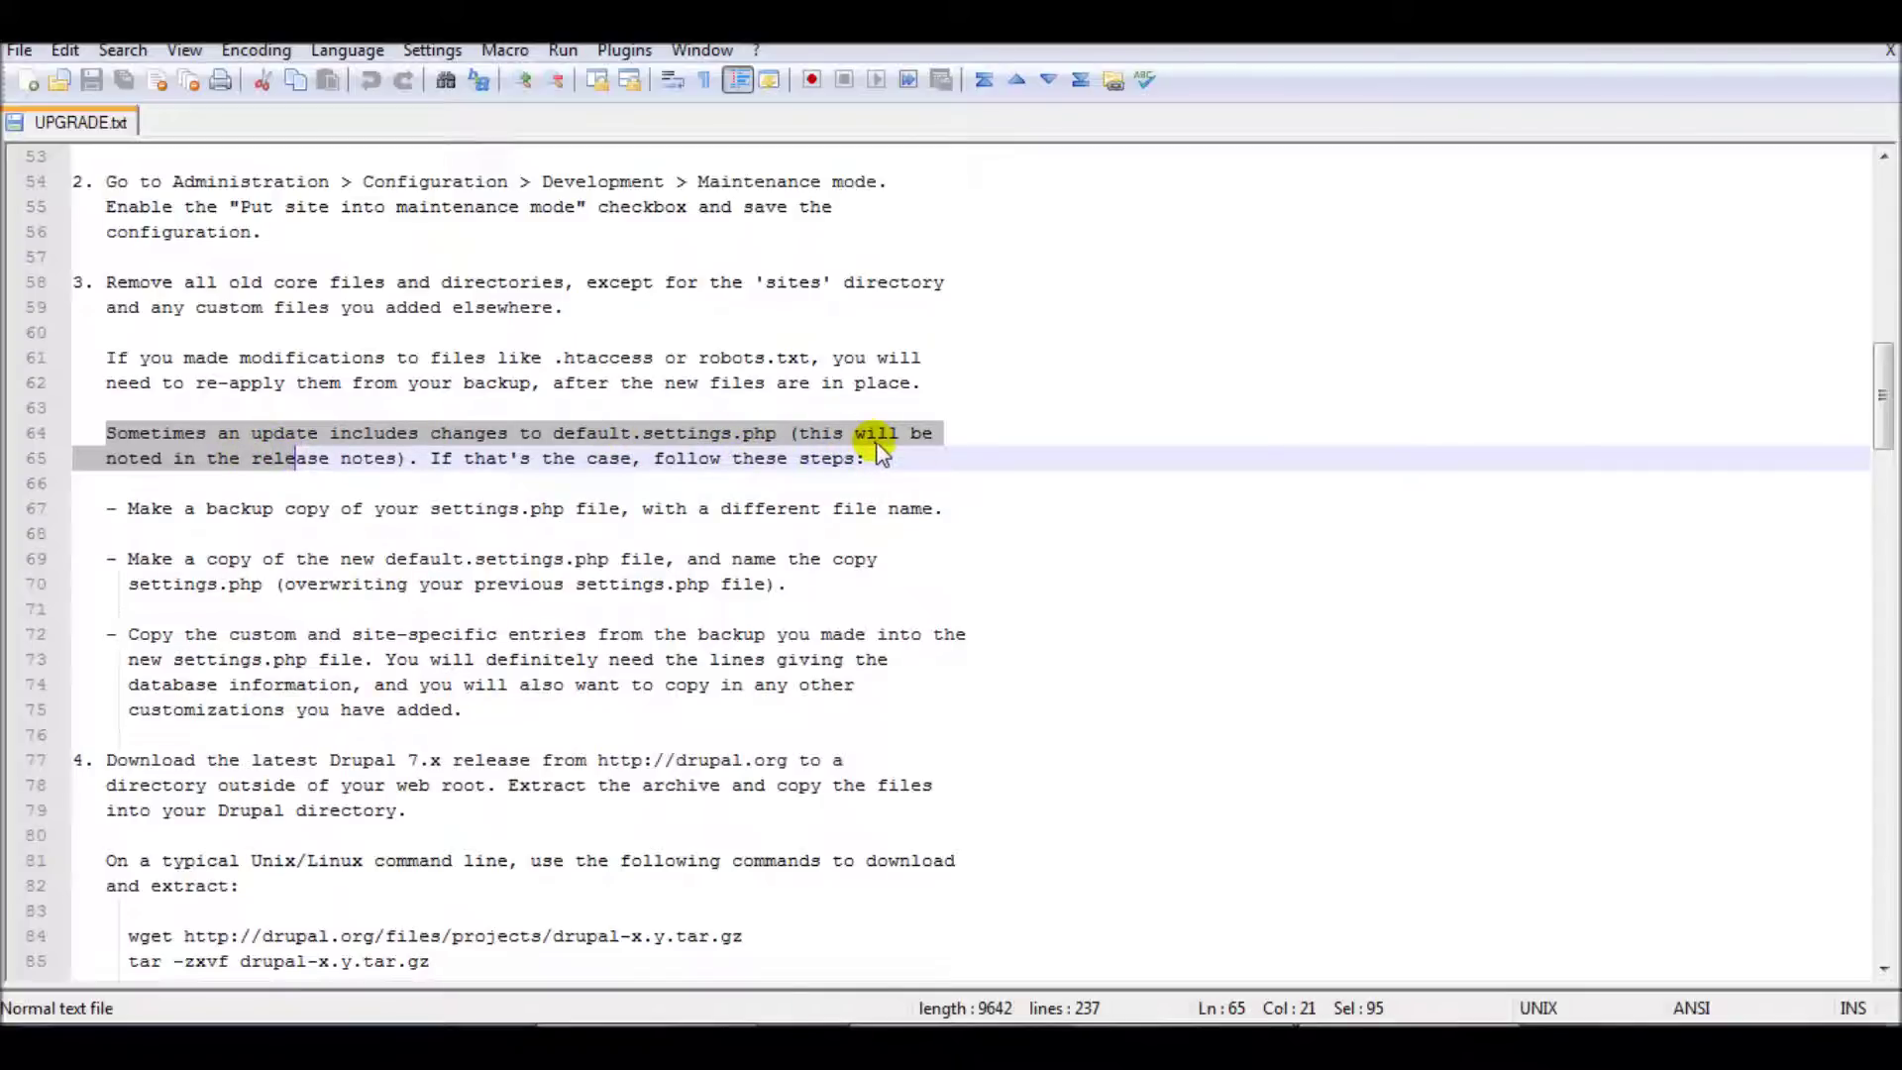
{"action": "left_click", "coordinate": [273, 459]}
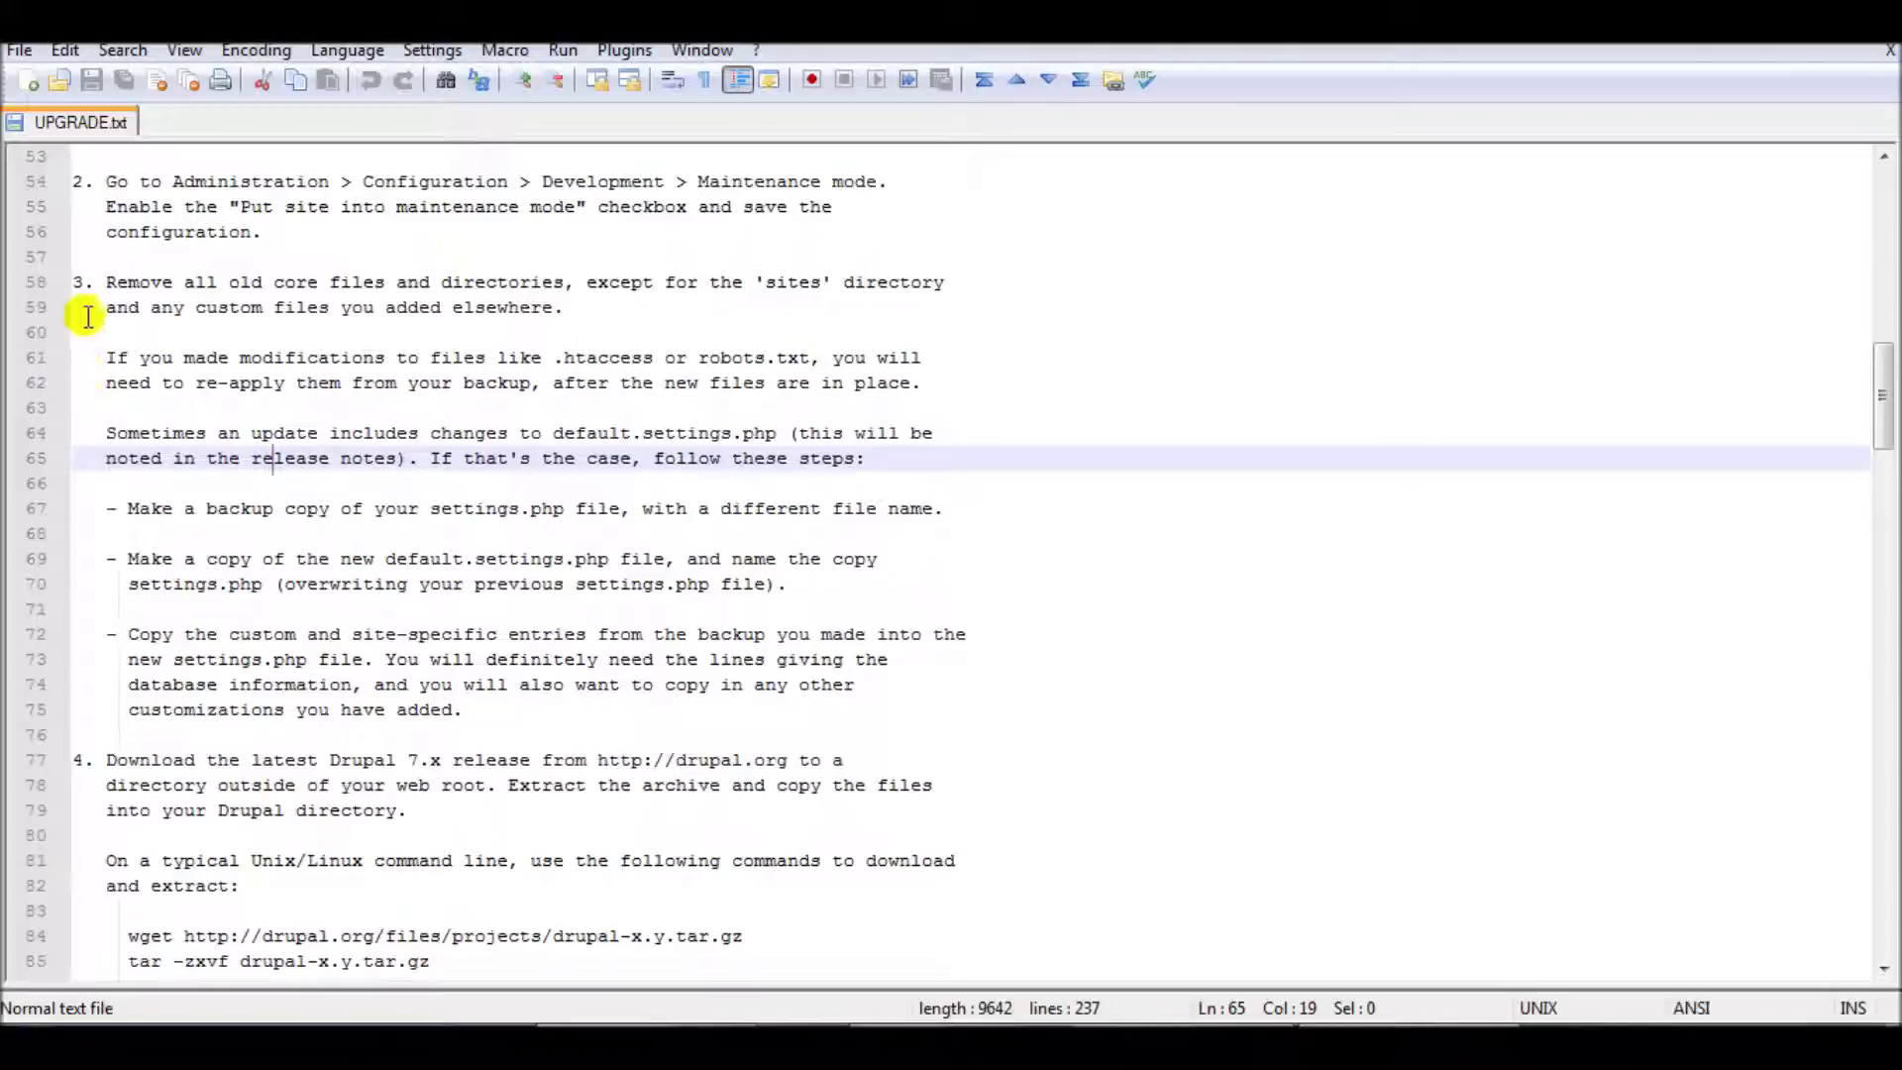
{"action": "left_click_drag", "start_coordinate": [76, 280], "coordinate": [369, 337]}
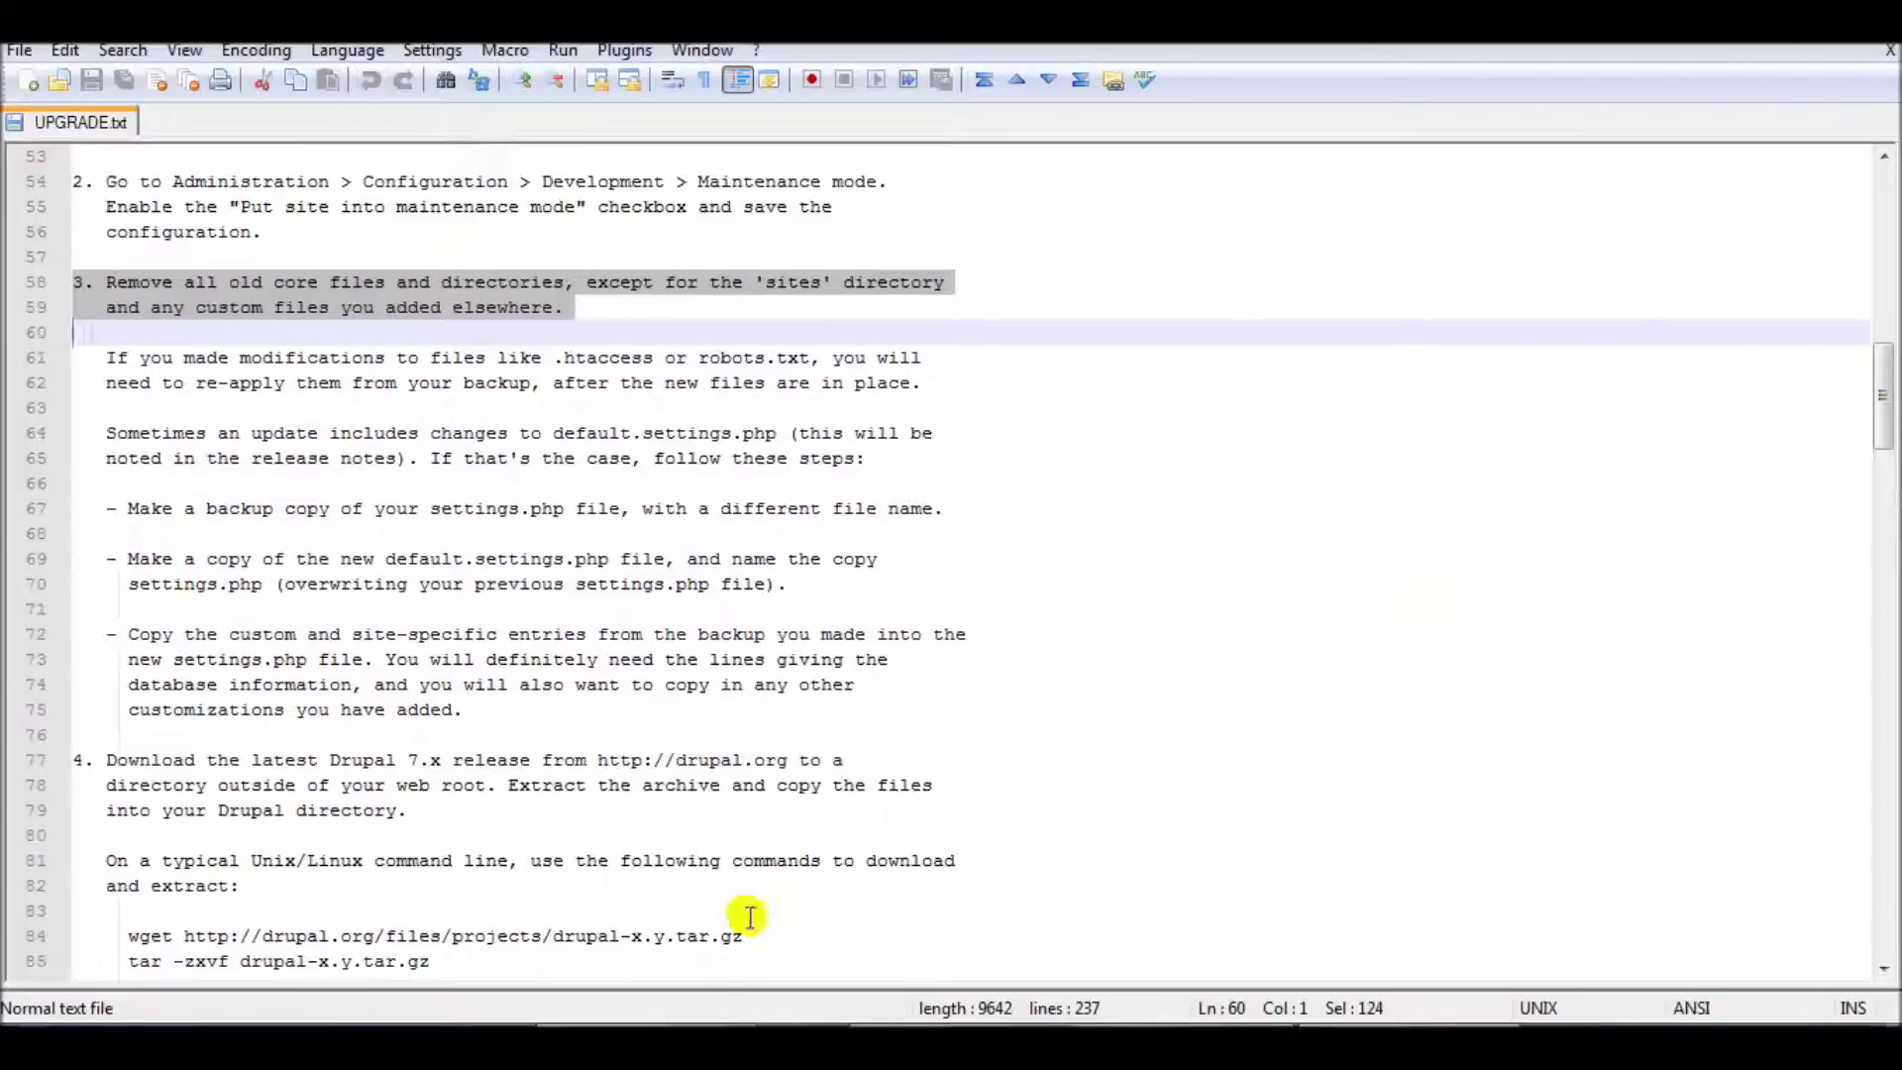
Switch to the site's maintenance mode page in Firefox and save the configuration with maintenance mode enabled
{"action": "left_click", "coordinate": [644, 921]}
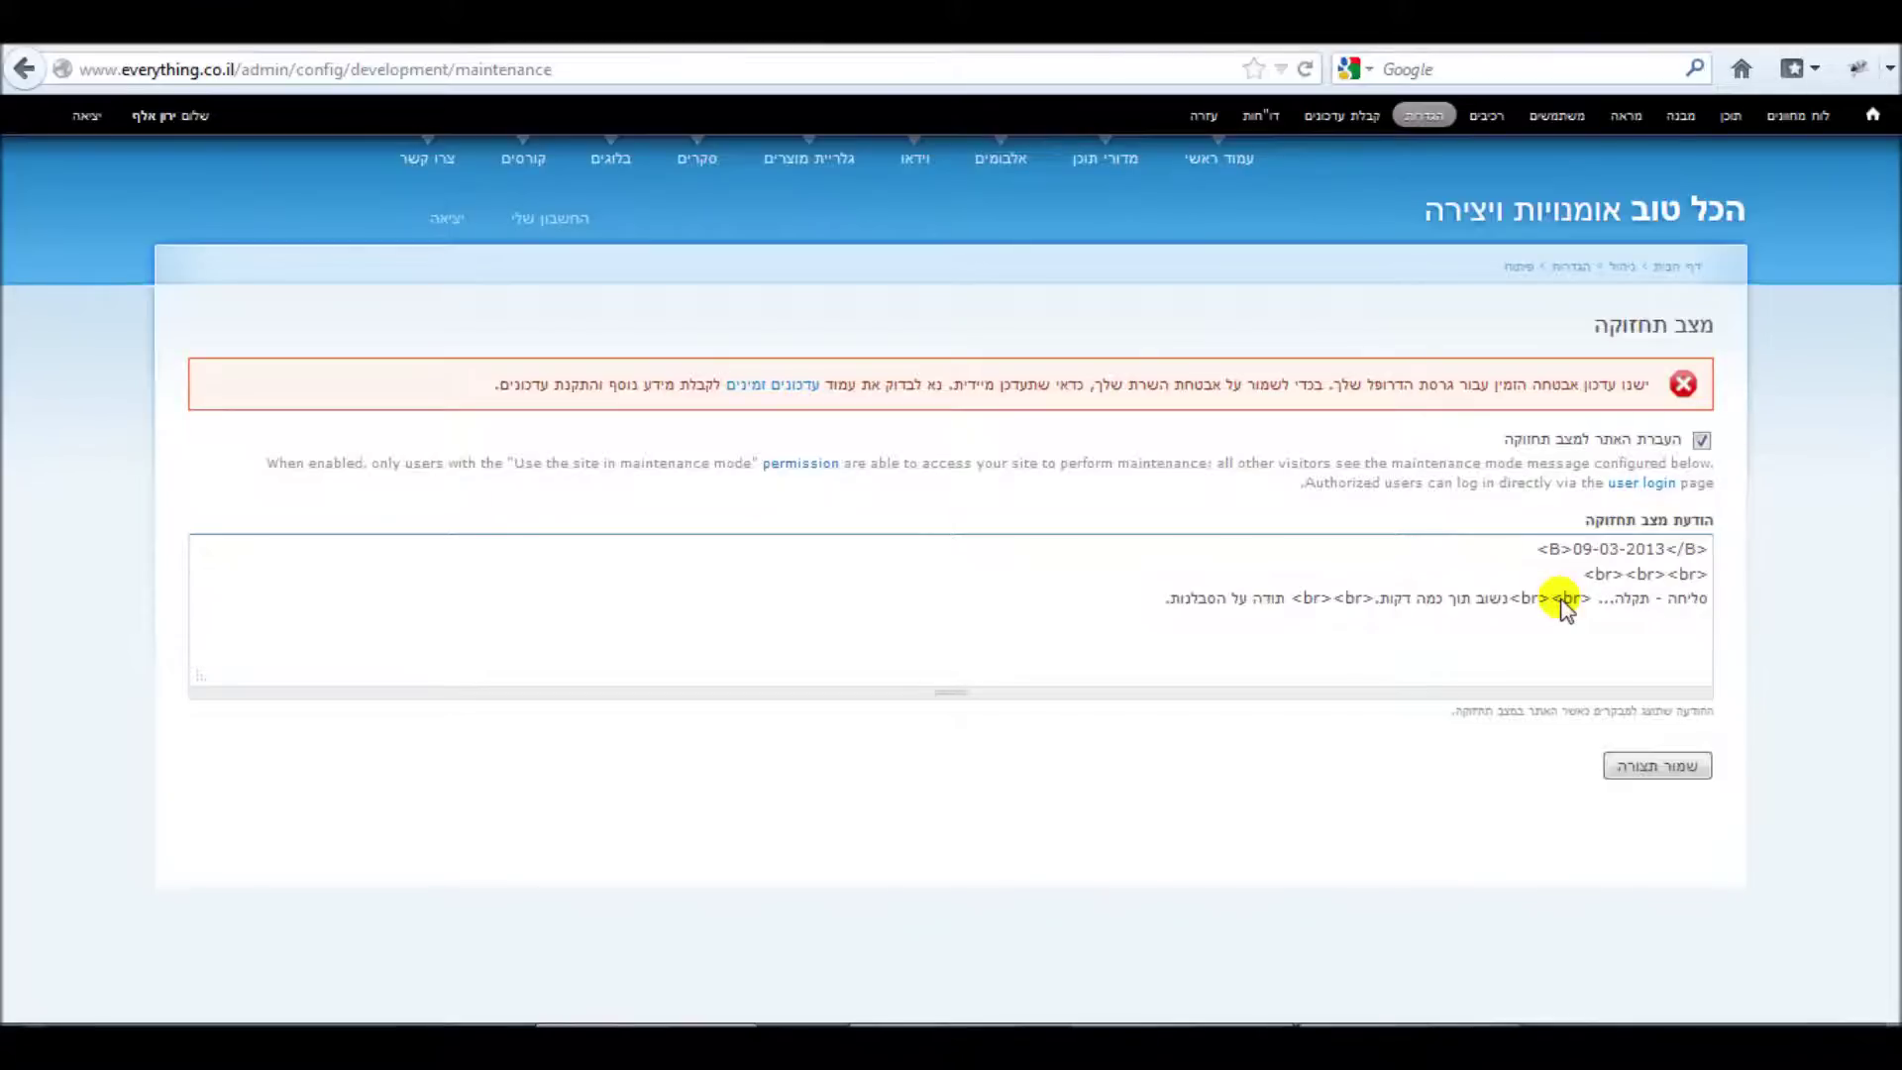
{"action": "left_click", "coordinate": [1648, 774]}
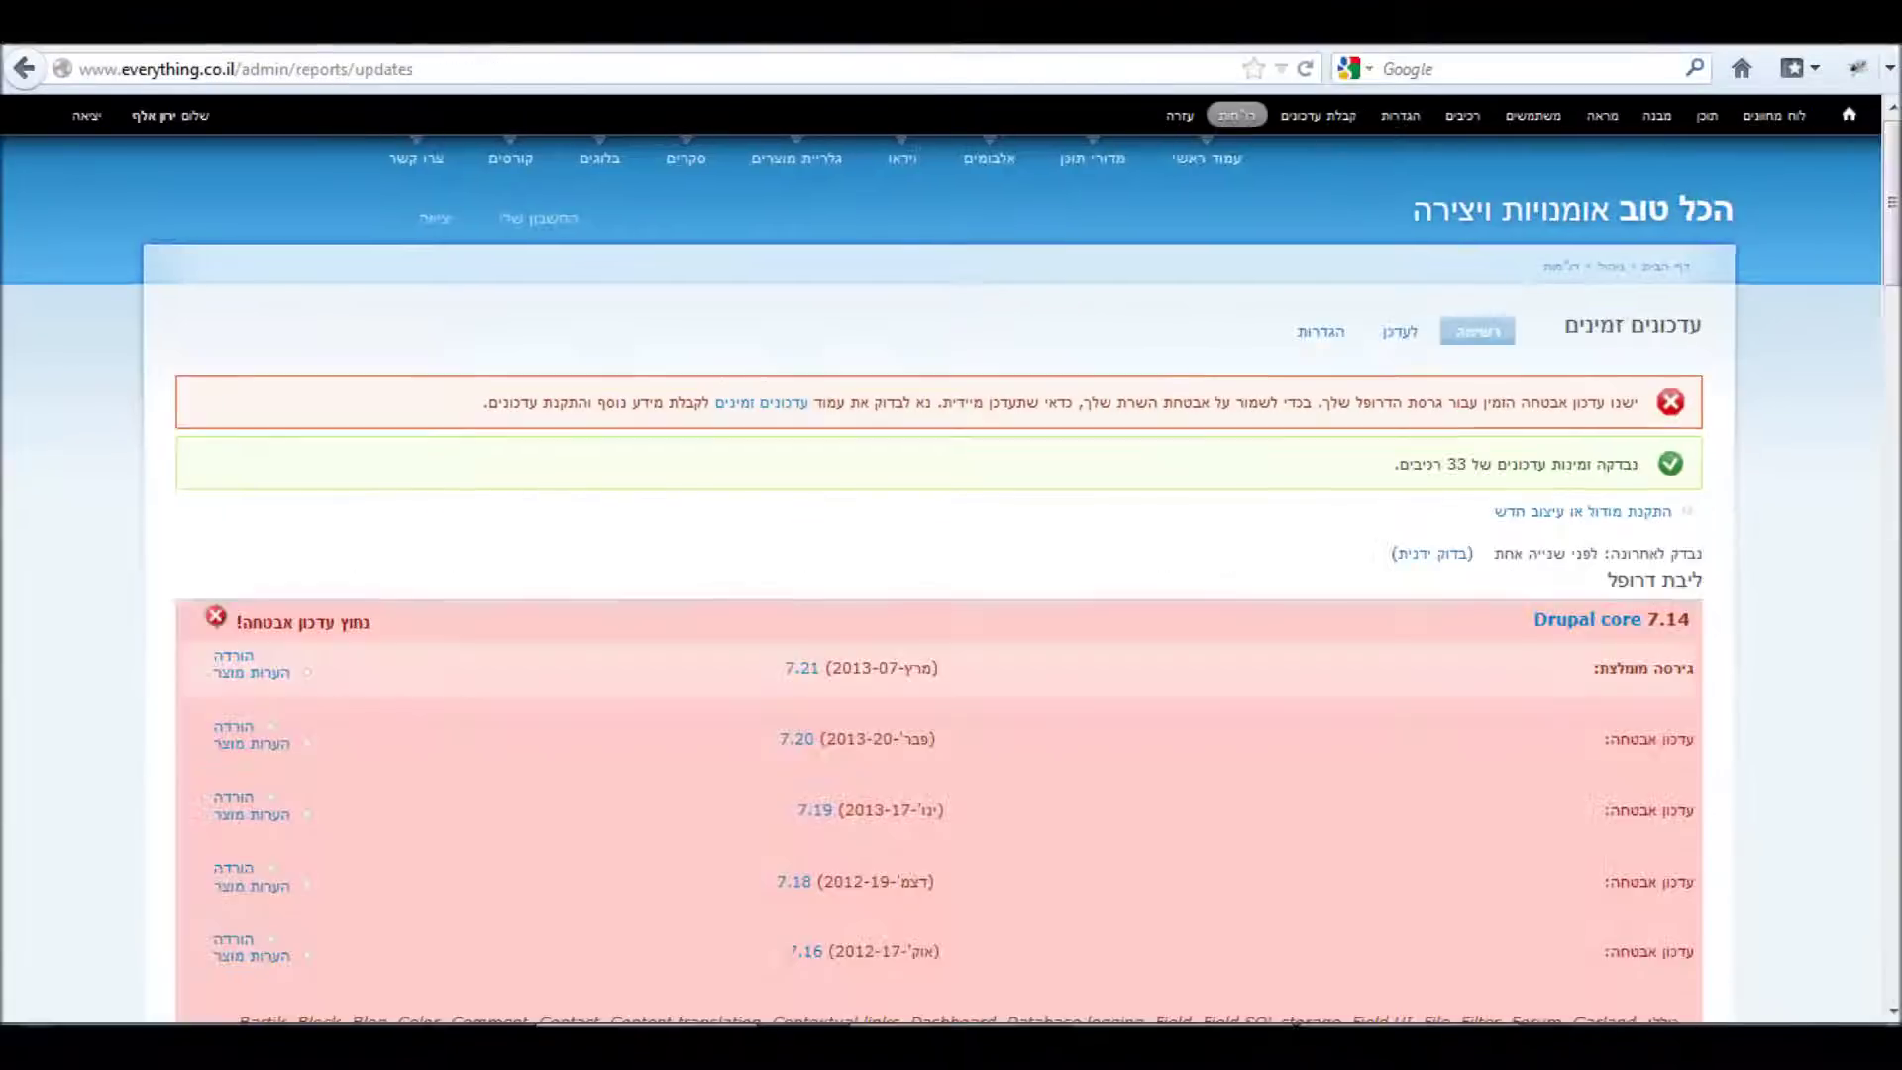
Open the Drupal core 7.20 release notes from the available updates report in a new tab, read them, and return to the report
{"action": "left_click_drag", "start_coordinate": [1889, 242], "coordinate": [1889, 297]}
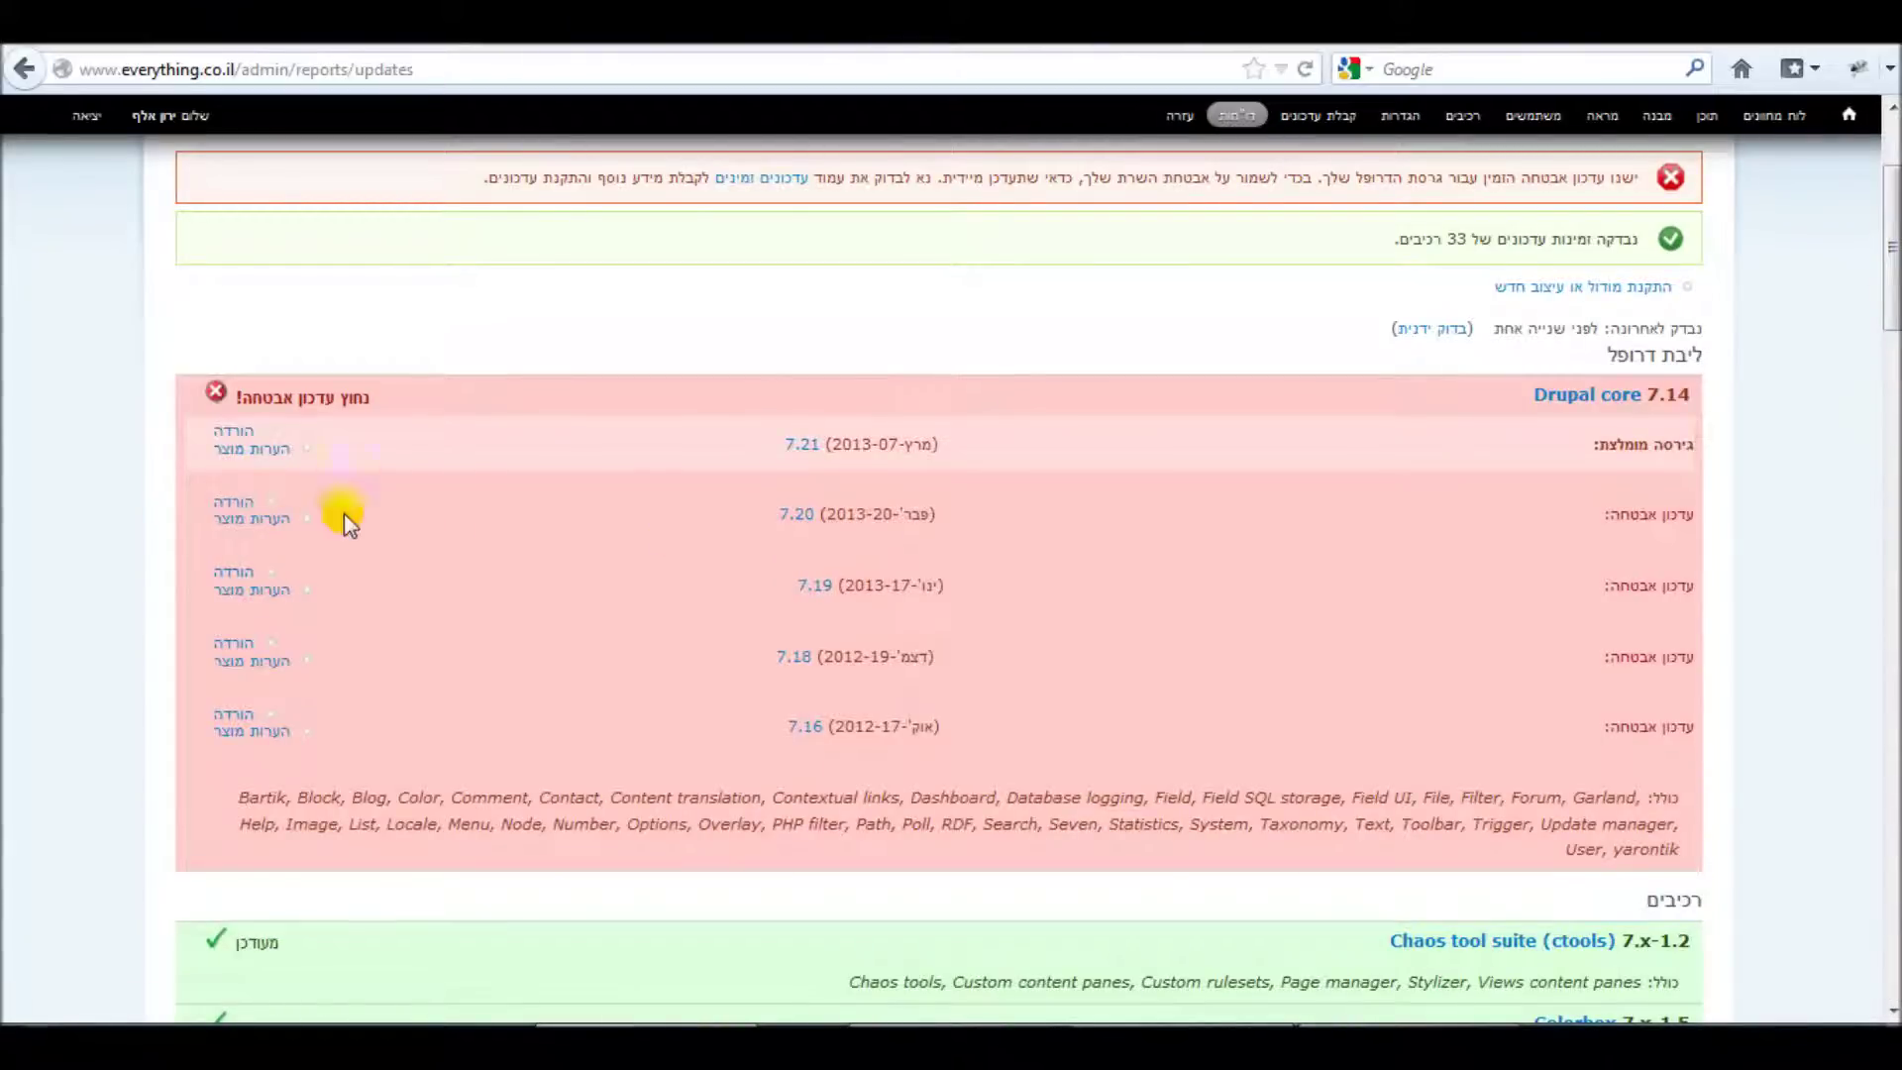
{"action": "right_click", "coordinate": [263, 522]}
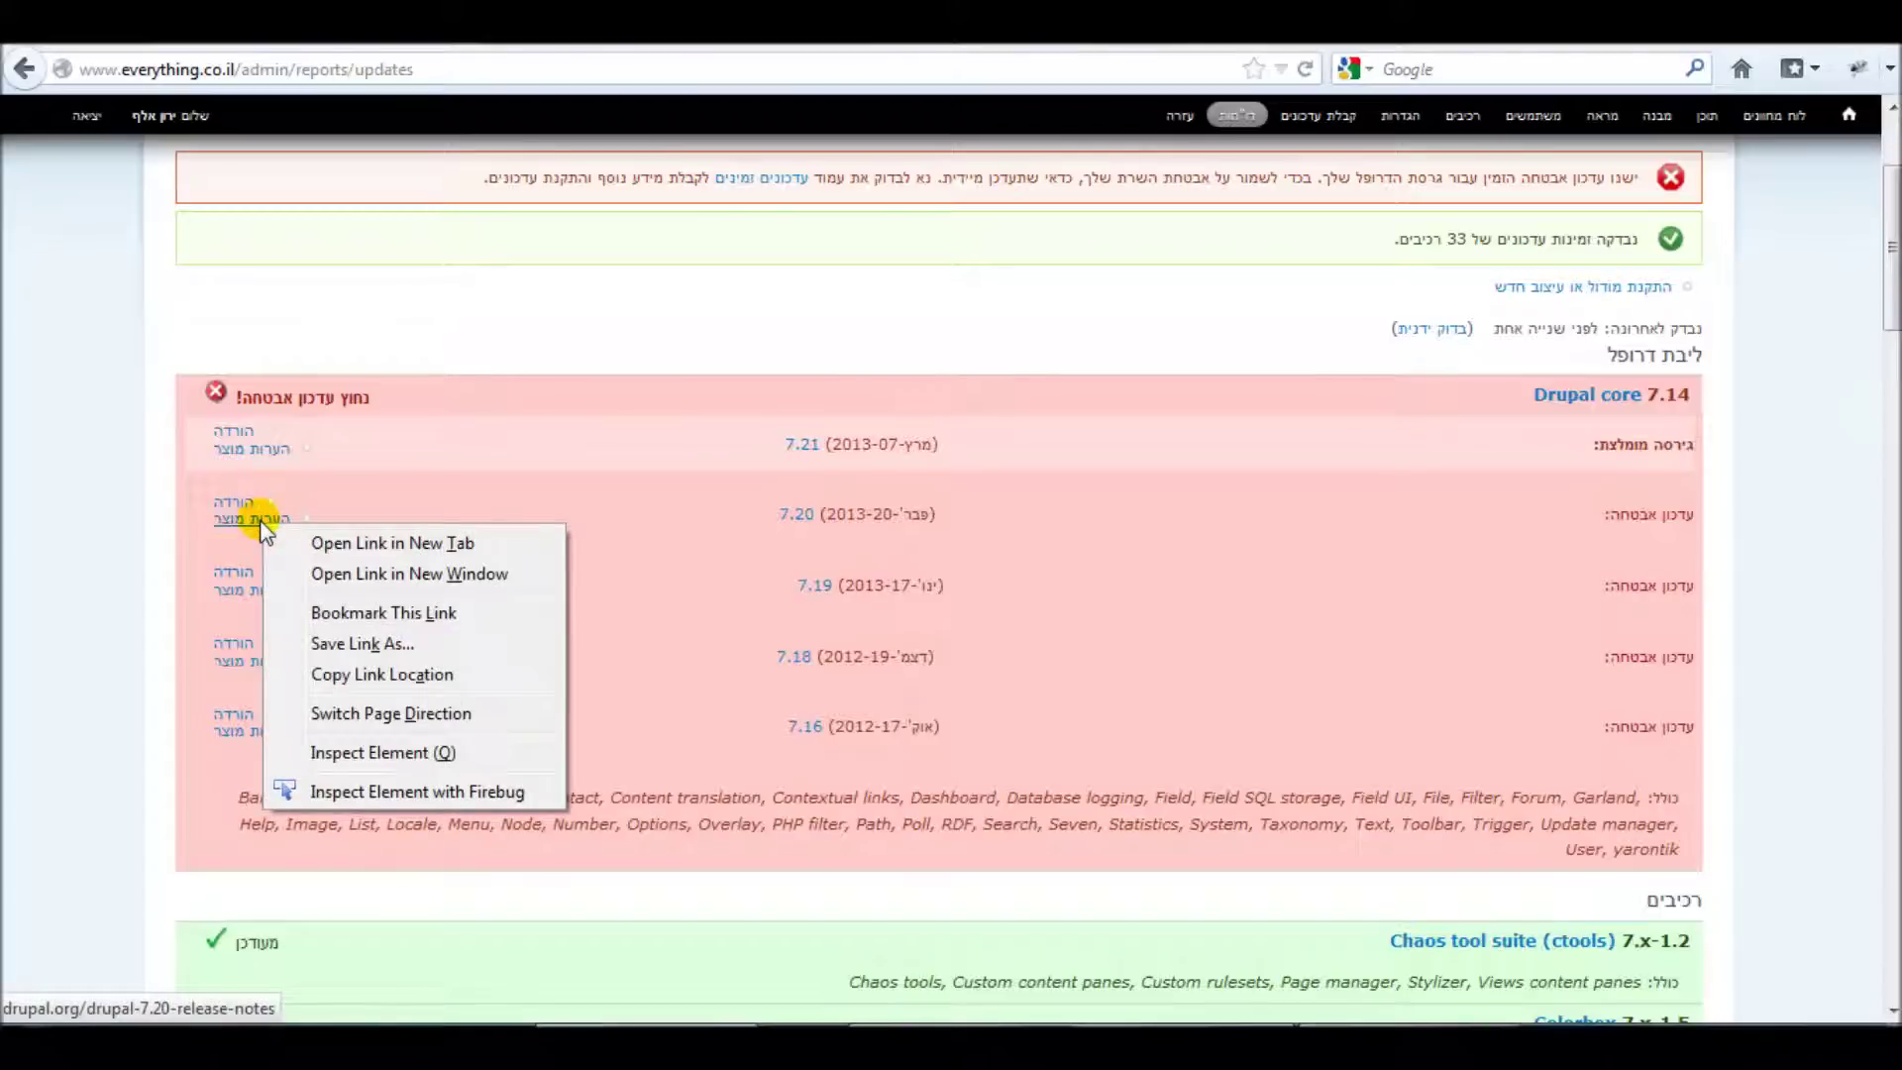
{"action": "left_click", "coordinate": [299, 532]}
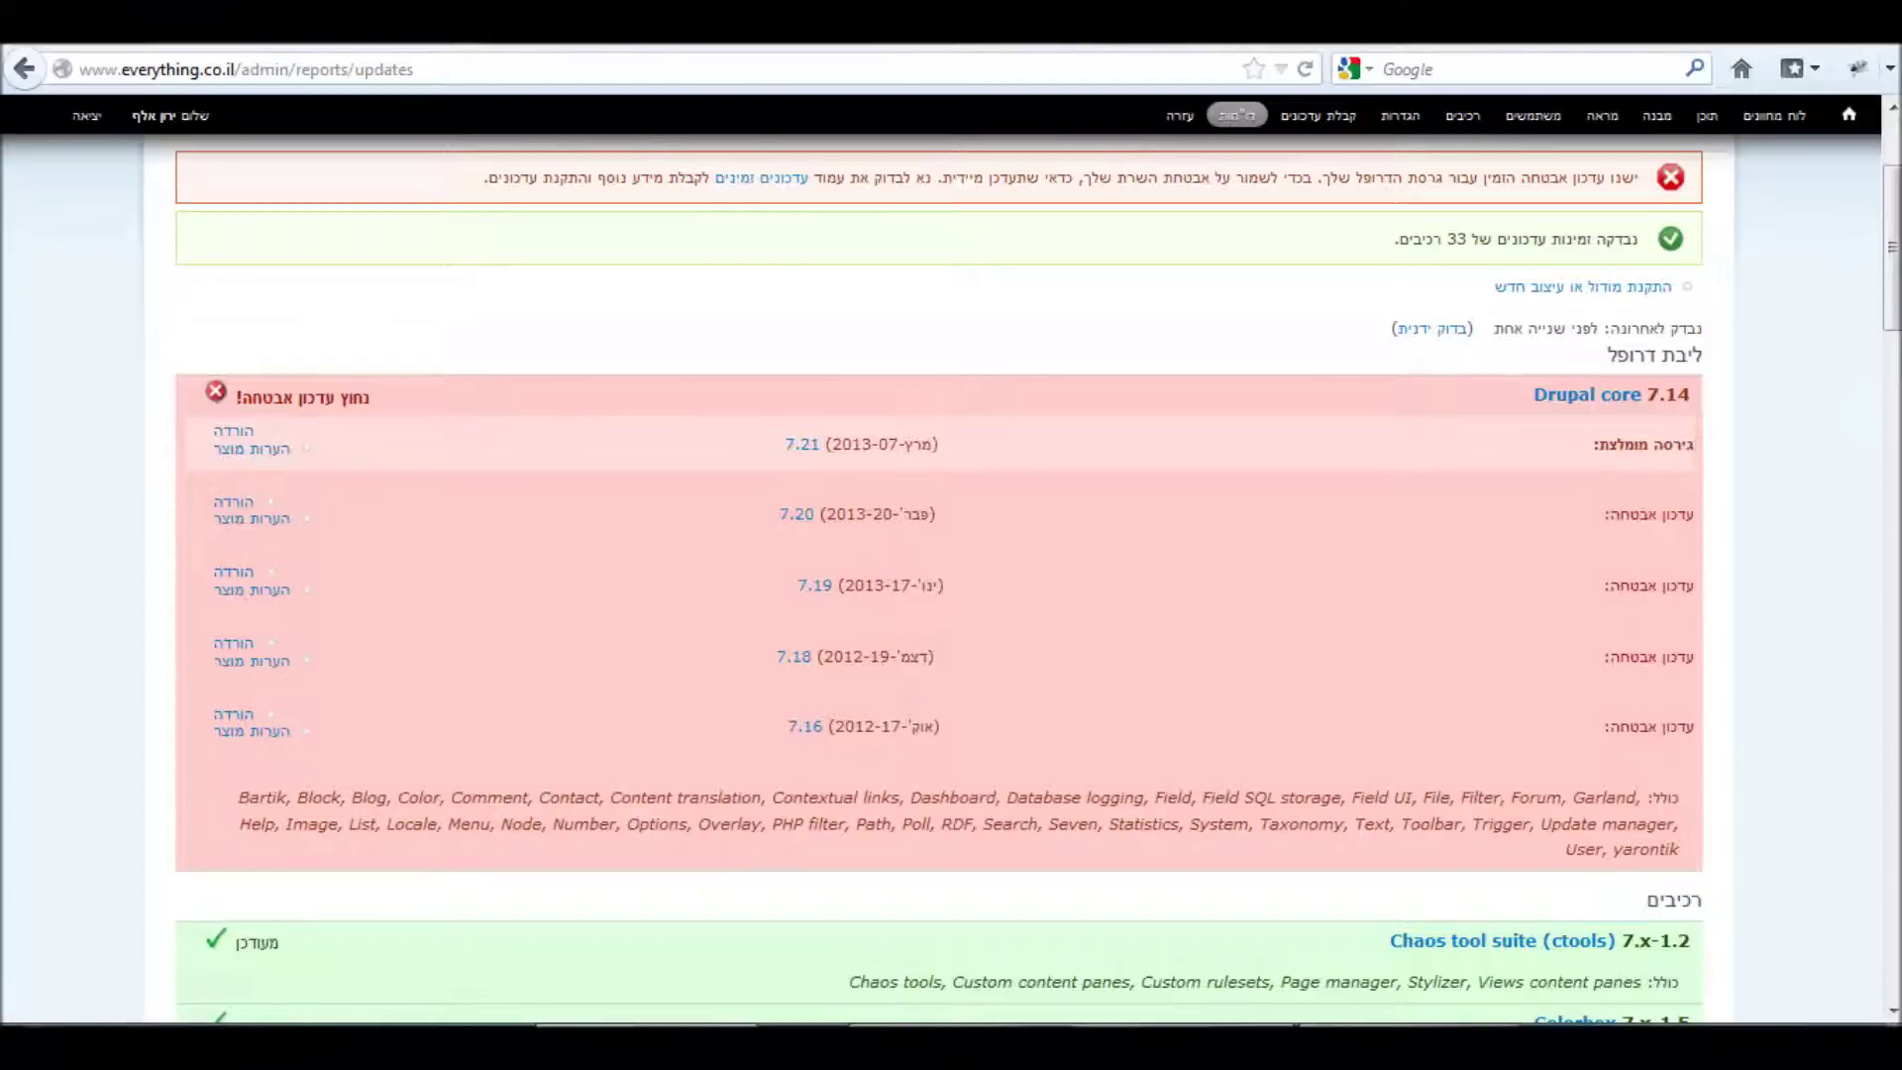
{"action": "key", "text": "ctrl+Tab"}
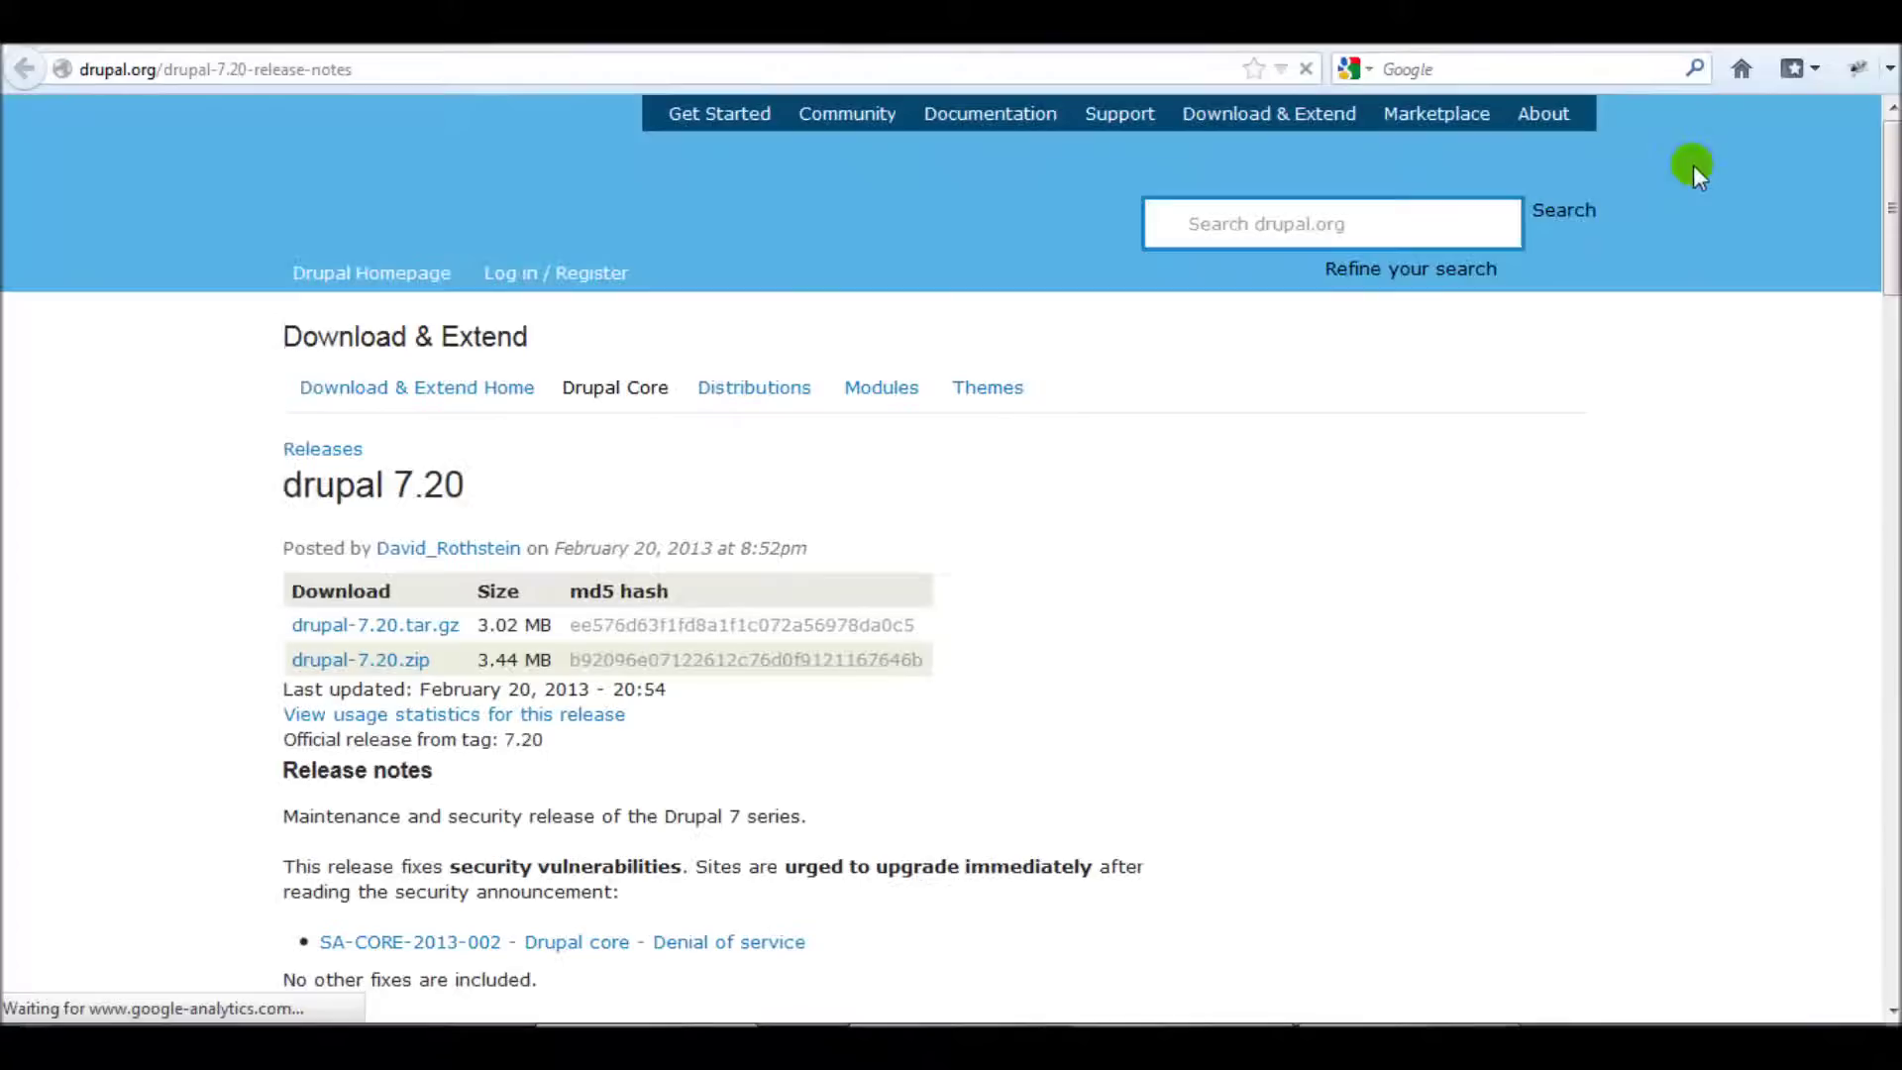
{"action": "left_click_drag", "start_coordinate": [1892, 208], "coordinate": [1892, 247]}
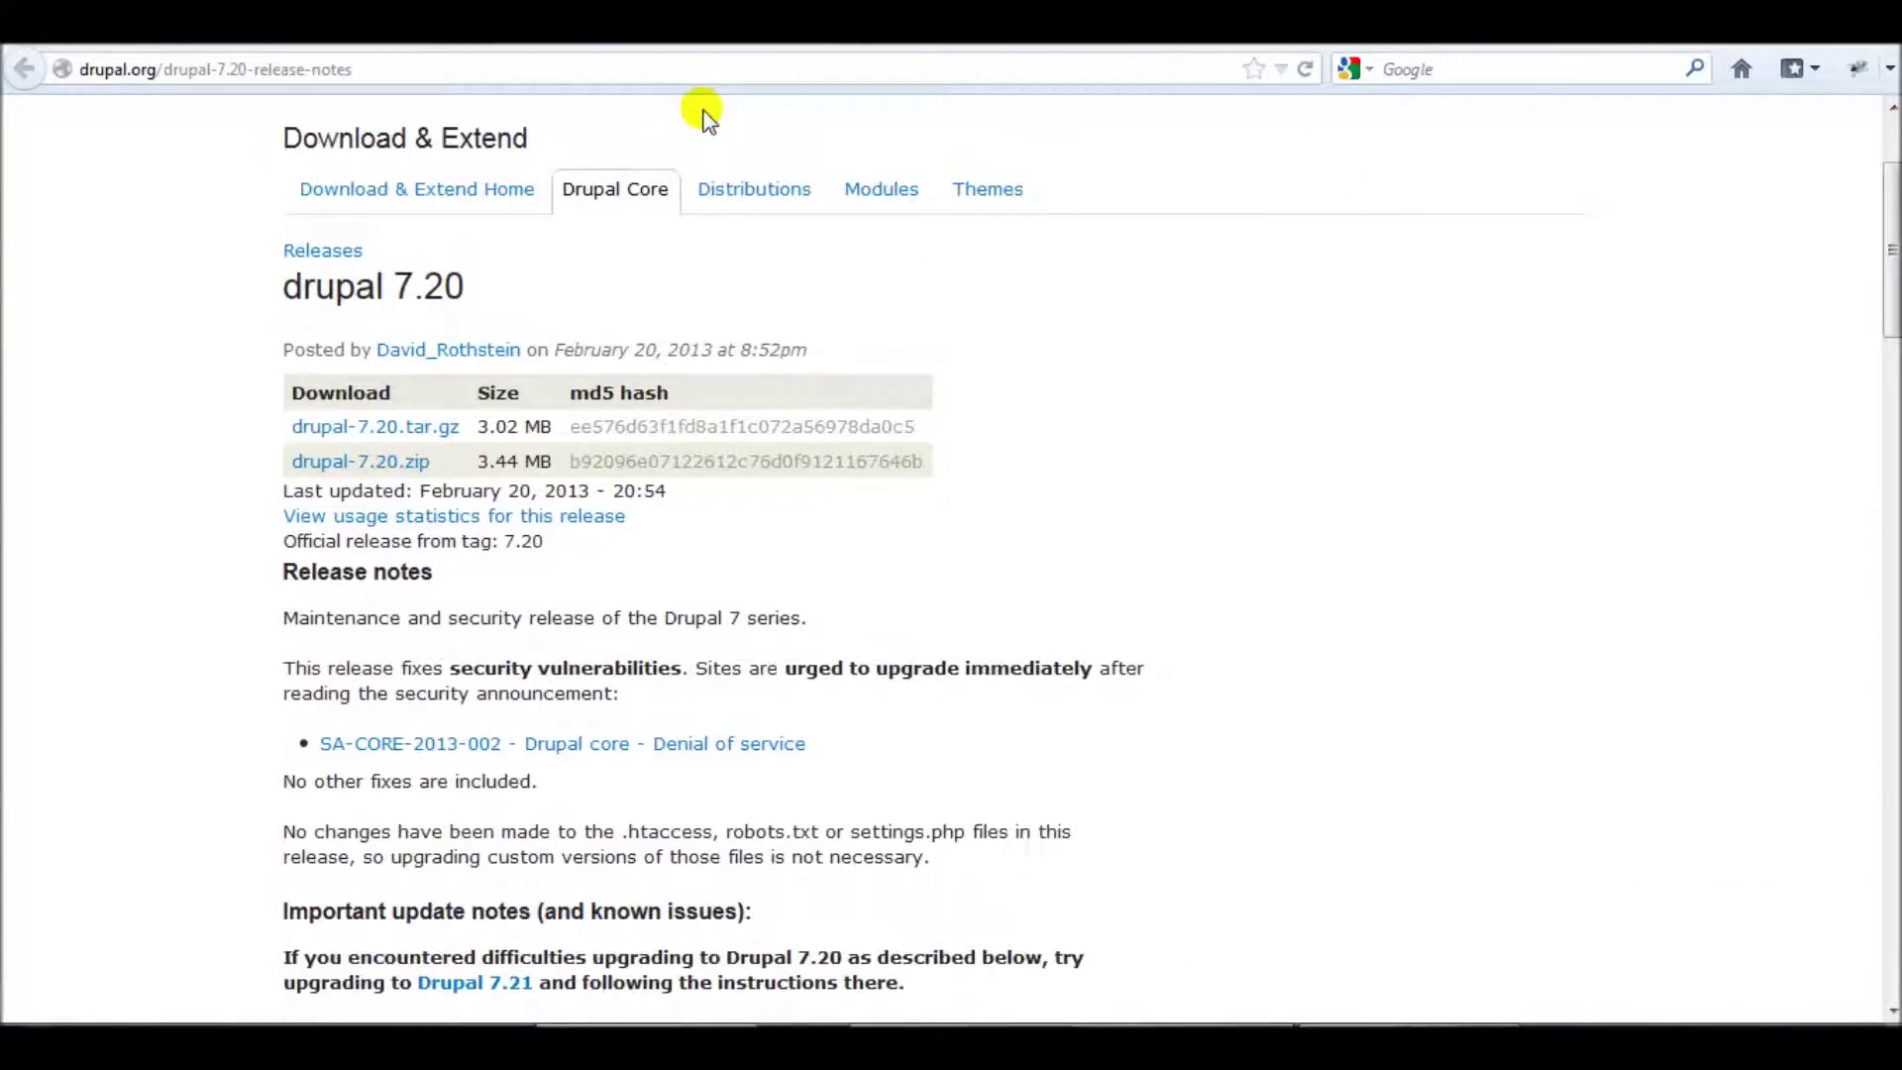
{"action": "left_click", "coordinate": [818, 43]}
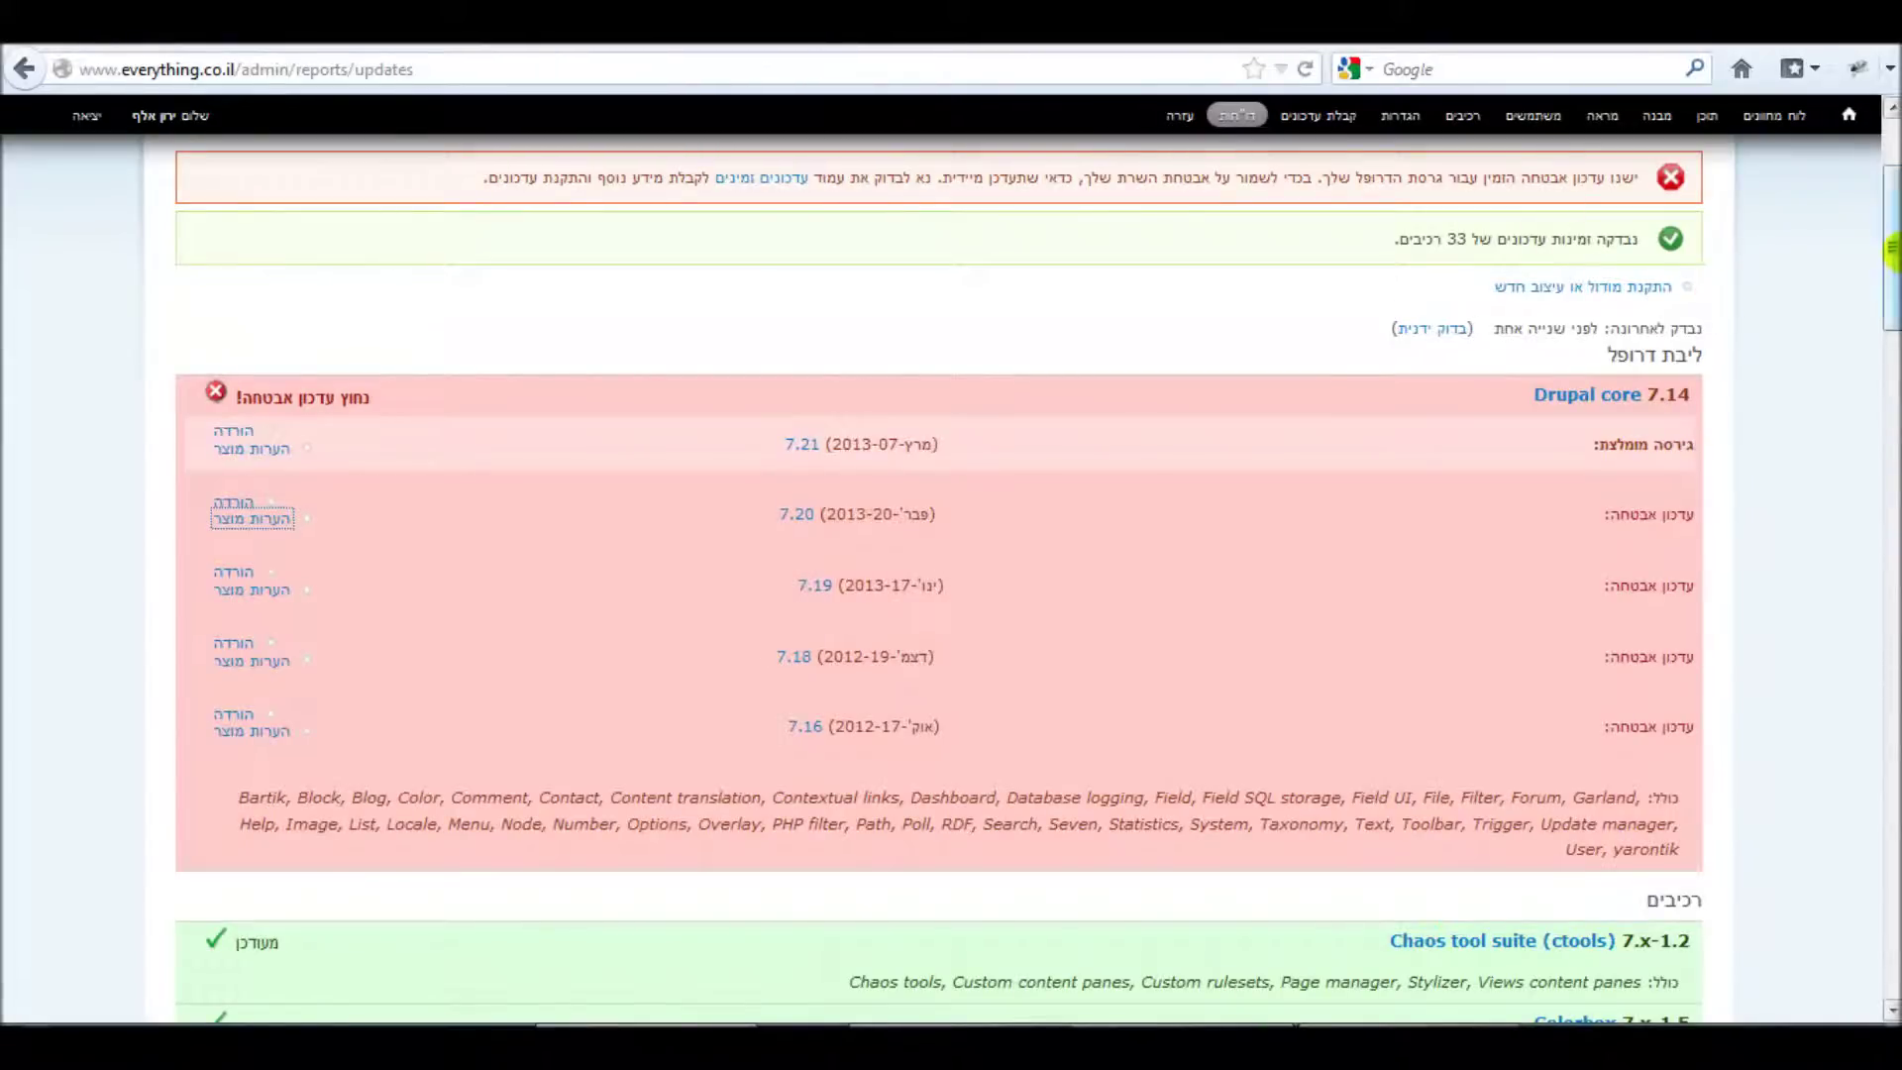
{"action": "scroll", "coordinate": [1891, 298], "scroll_direction": "down", "scroll_amount": 3}
{"action": "left_click_drag", "start_coordinate": [1891, 278], "coordinate": [1892, 129]}
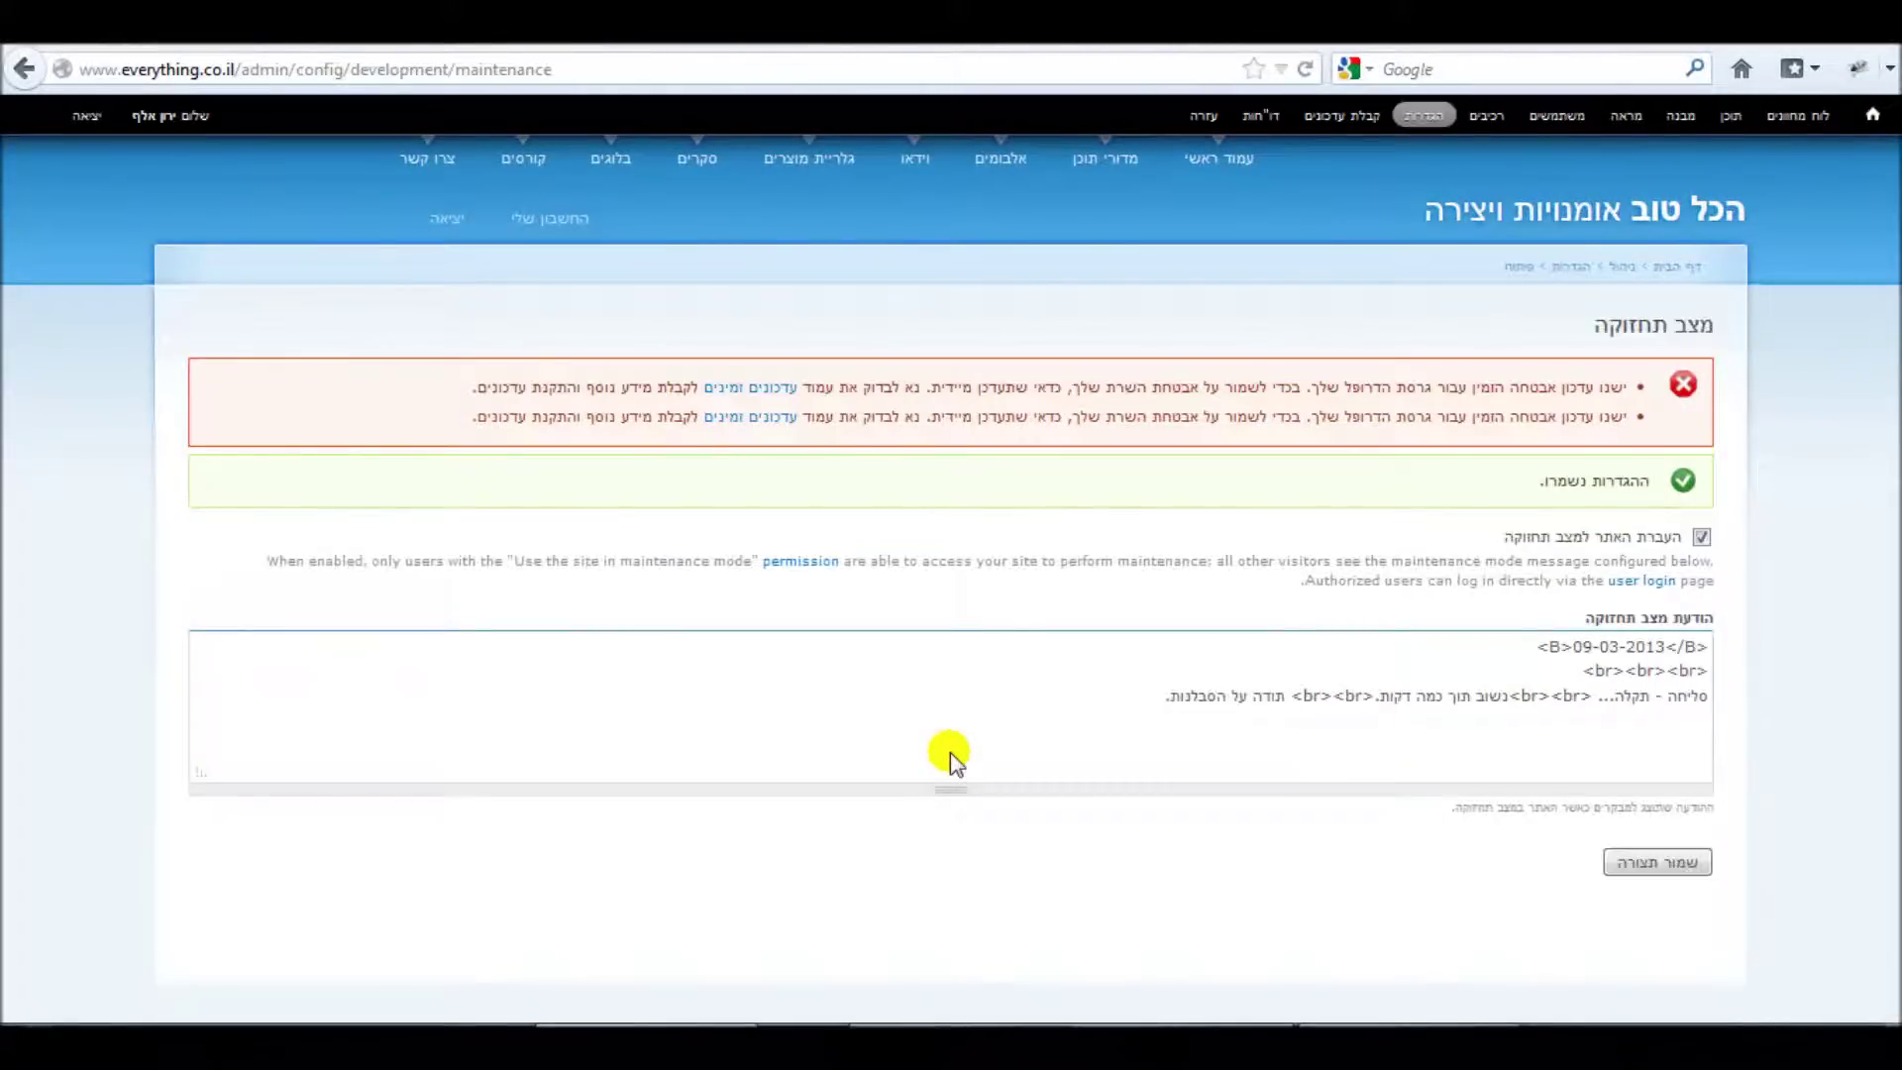
Switch to the local drupal-7.21 folder and remove the sites folder, .htaccess and robots.txt from it
{"action": "key", "text": "alt+Tab"}
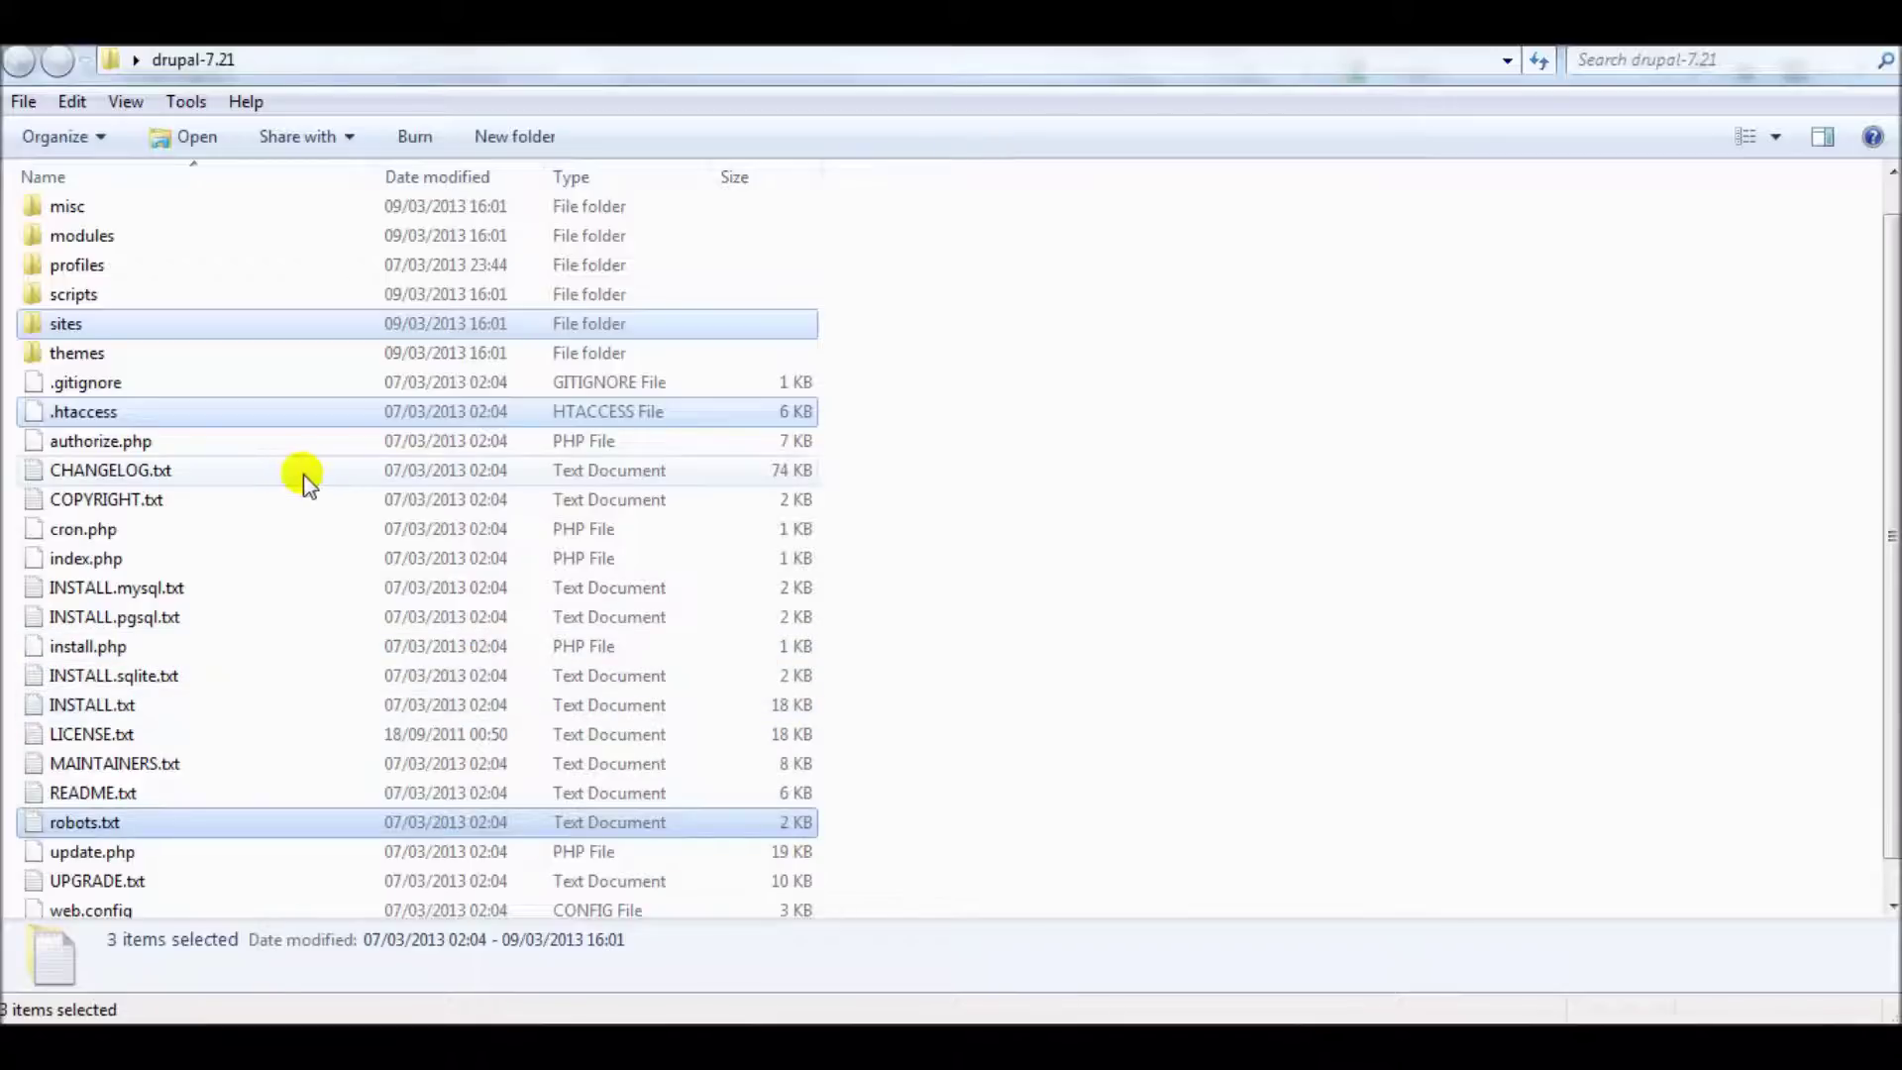
{"action": "mouse_move", "coordinate": [198, 333]}
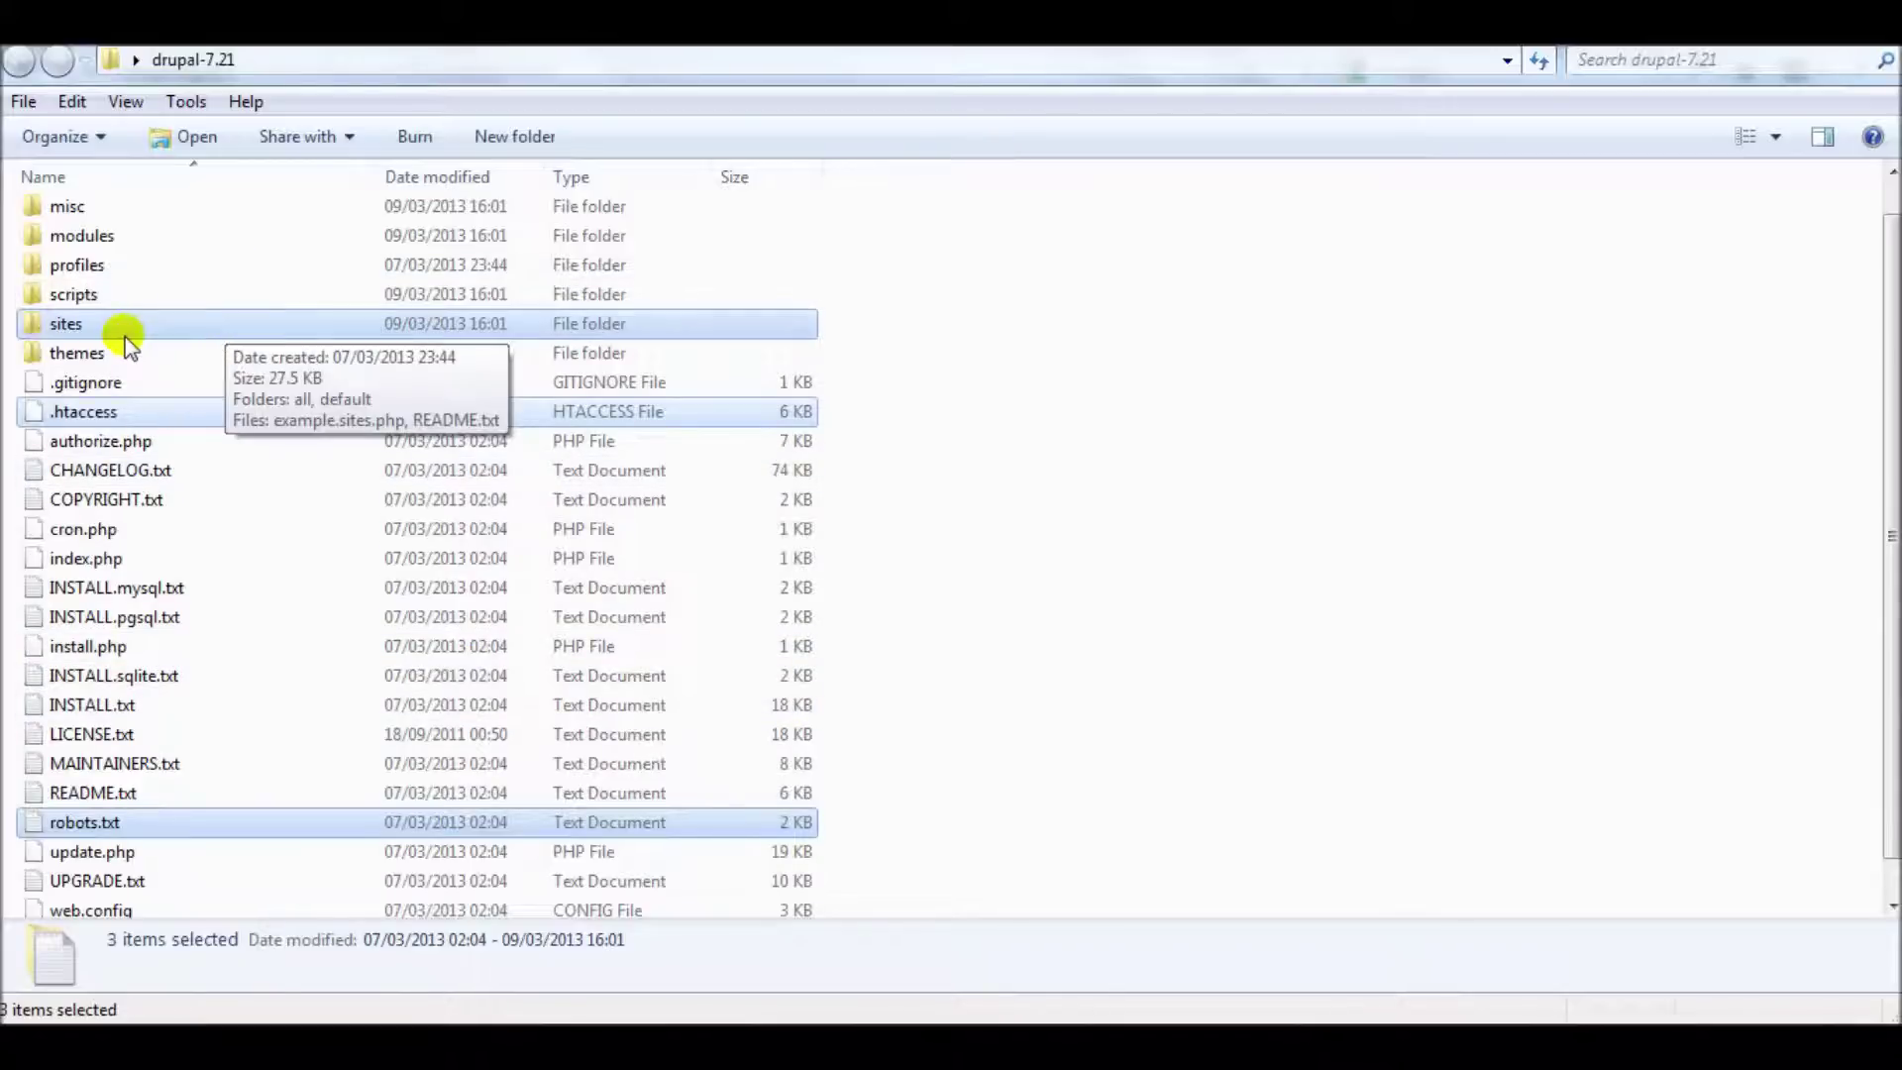
{"action": "mouse_move", "coordinate": [108, 424]}
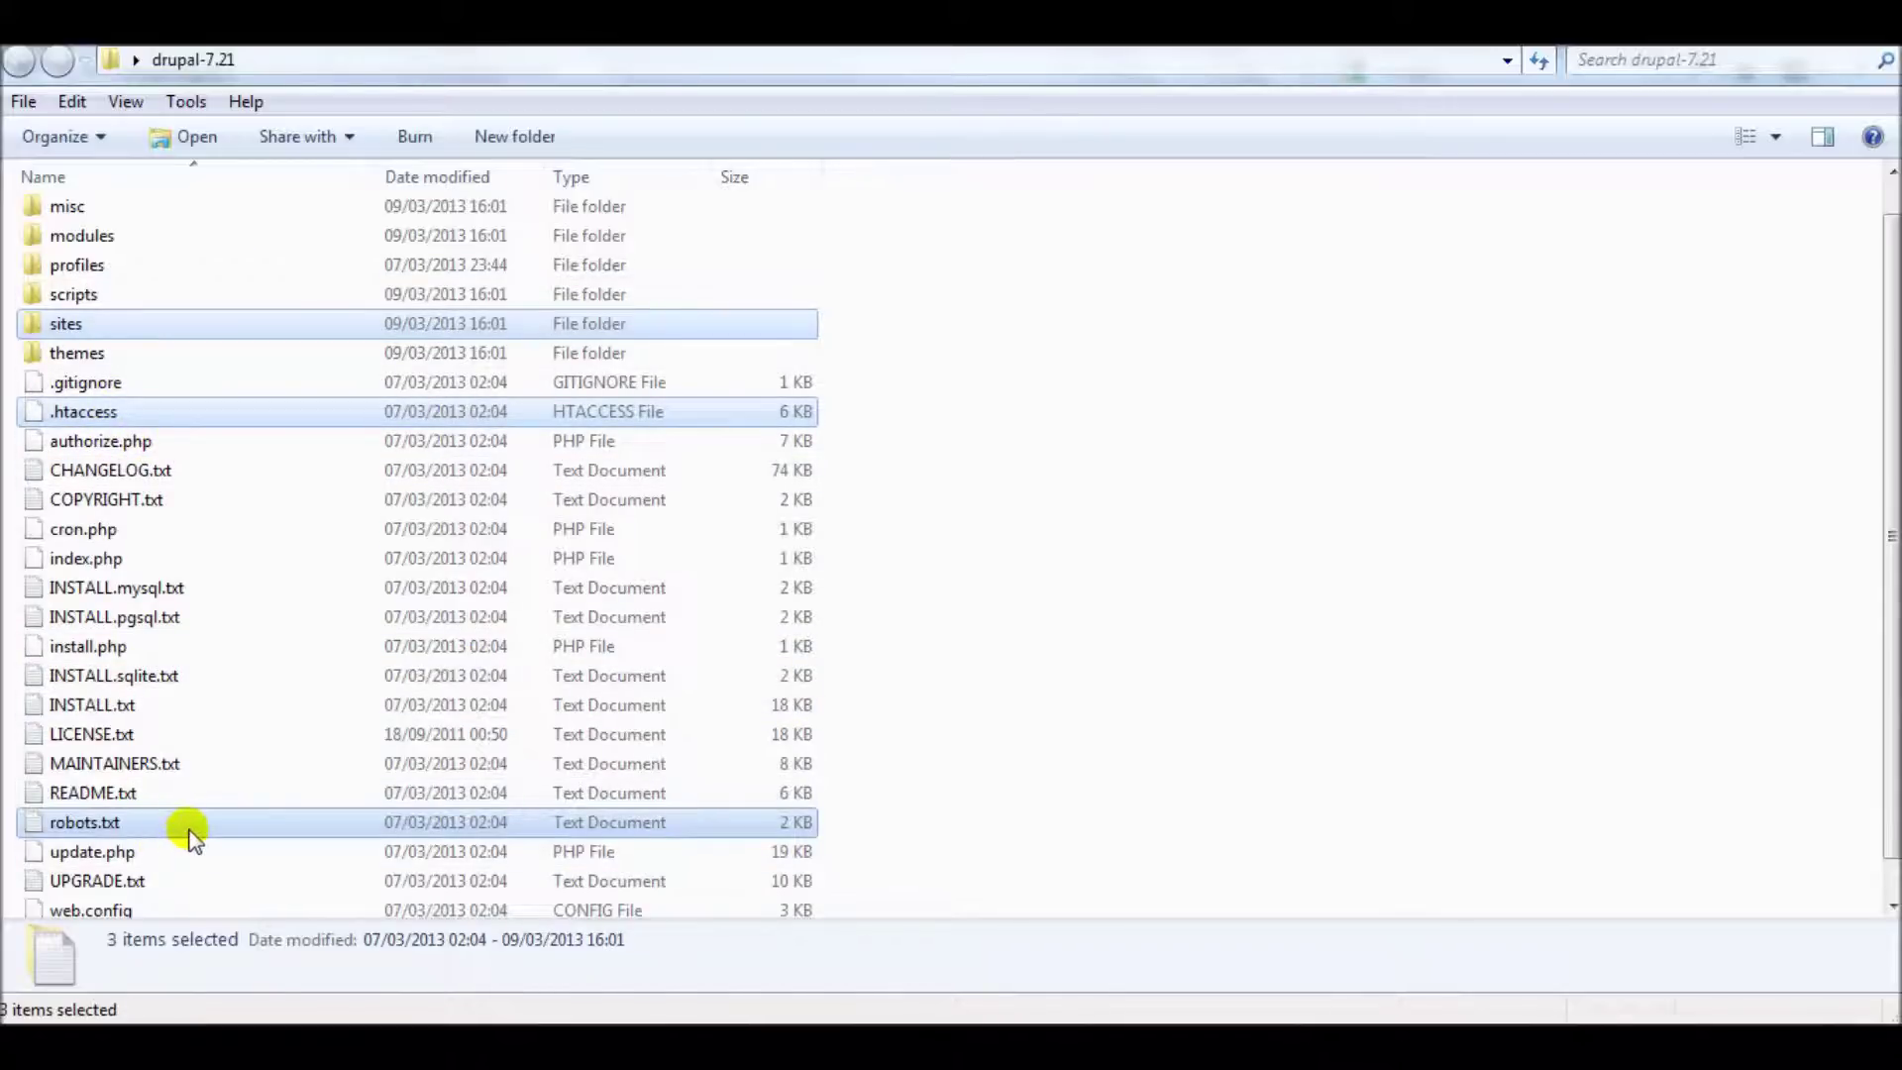
{"action": "right_click", "coordinate": [150, 325]}
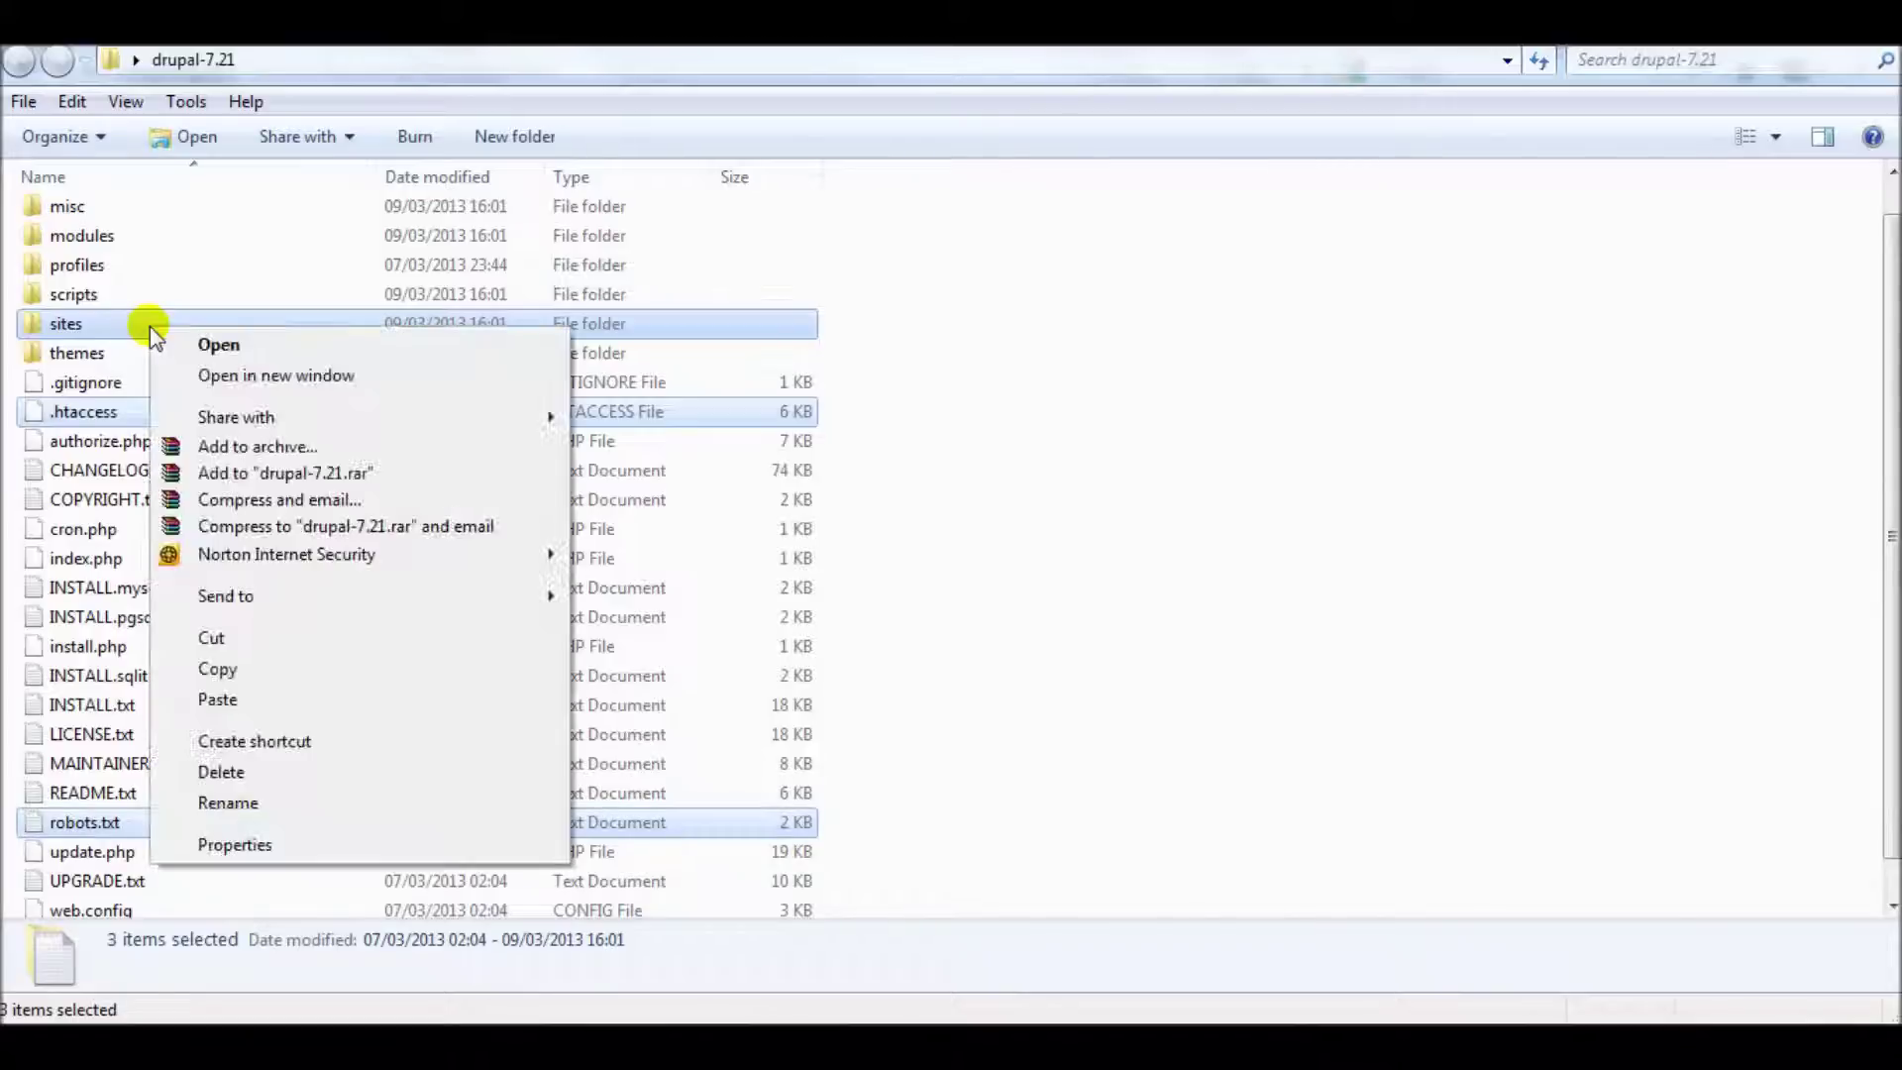
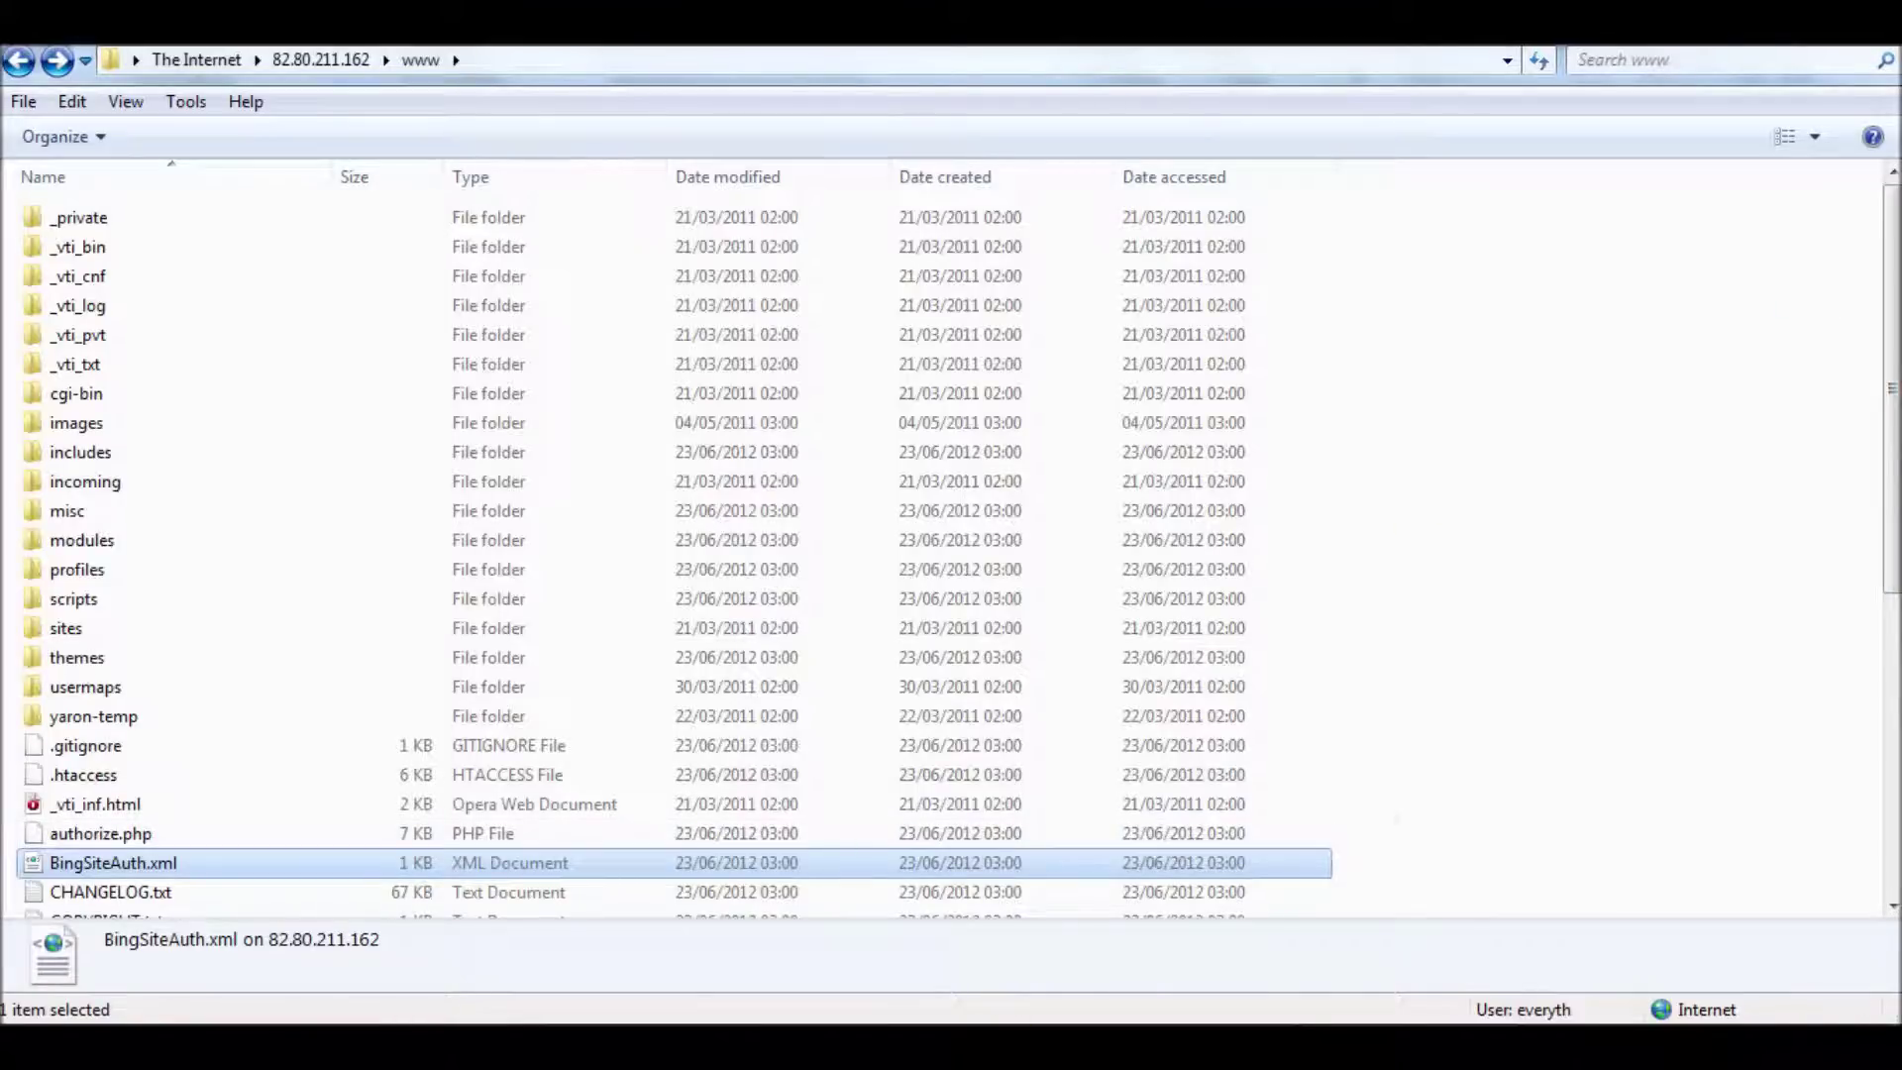
Check the remaining contents of the local drupal-7.21 folder against the server's www folder, ending in the www folder
{"action": "mouse_move", "coordinate": [1018, 1030]}
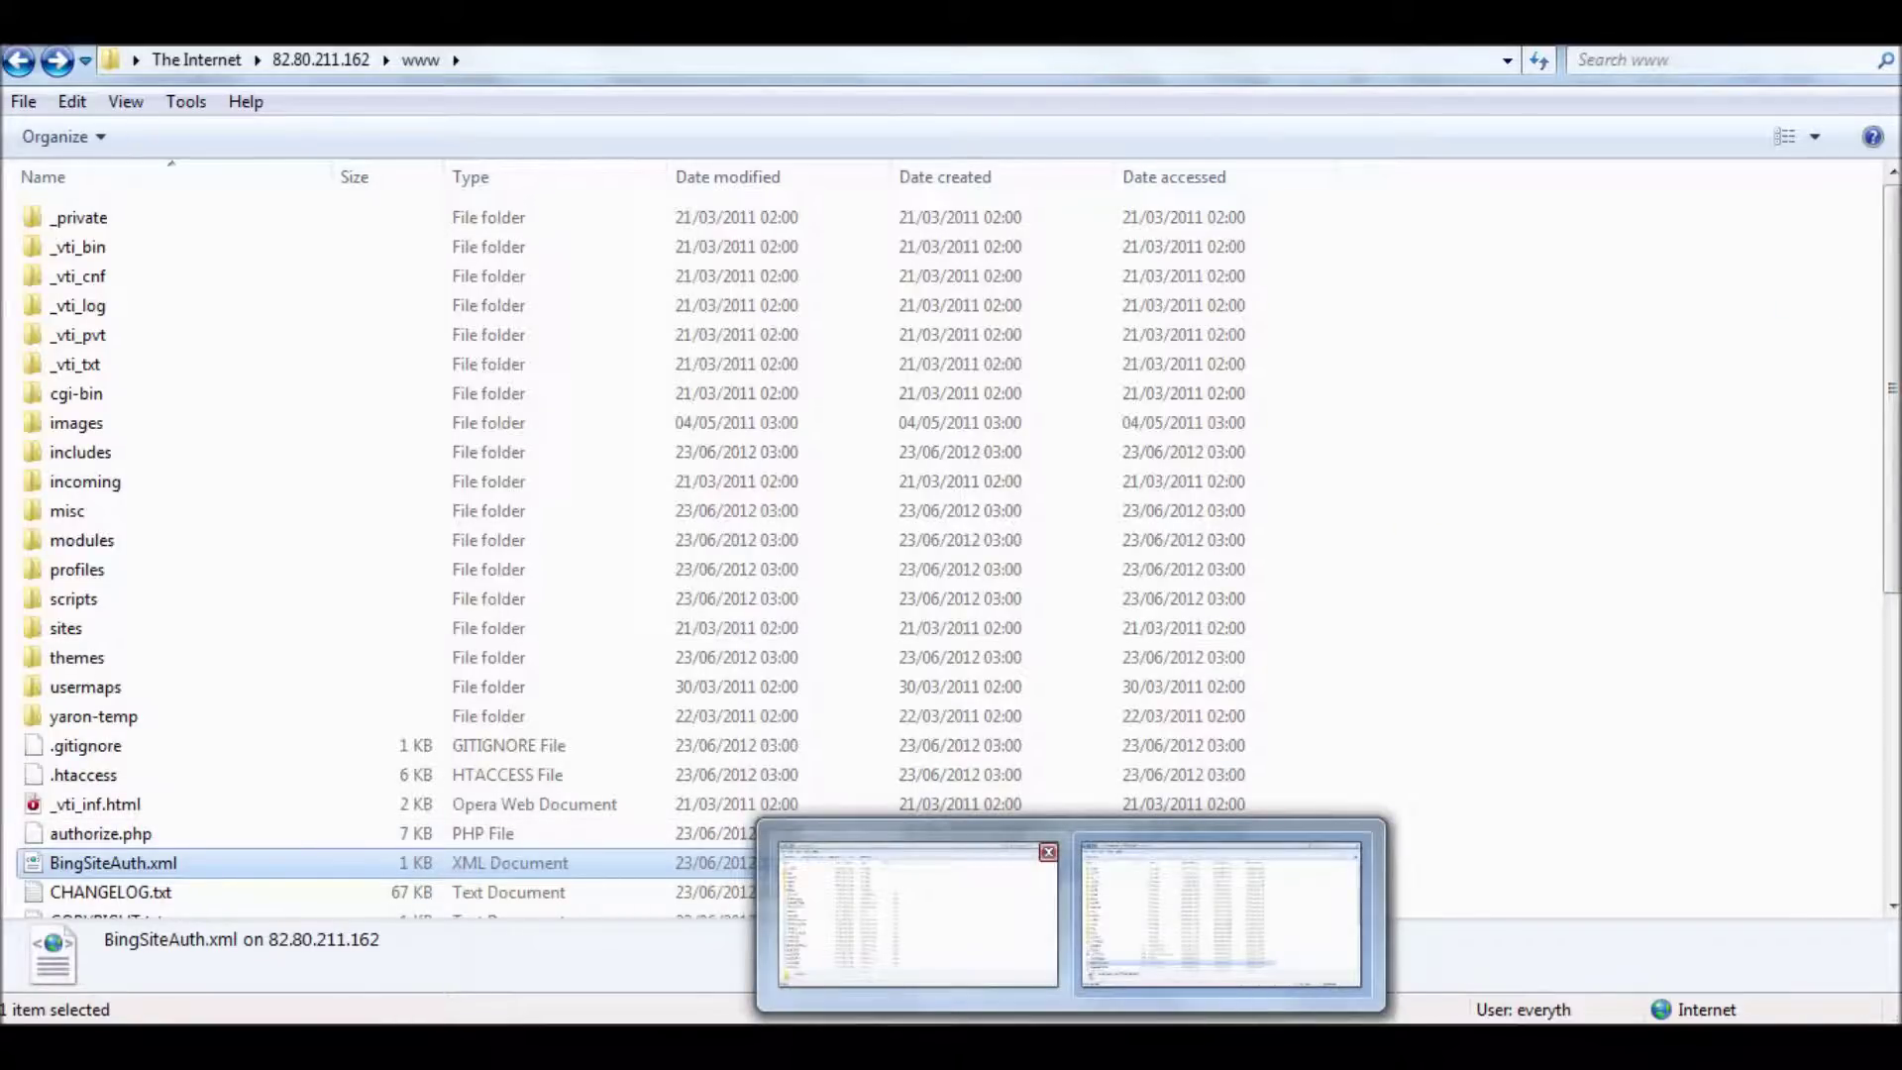
{"action": "left_click", "coordinate": [918, 913]}
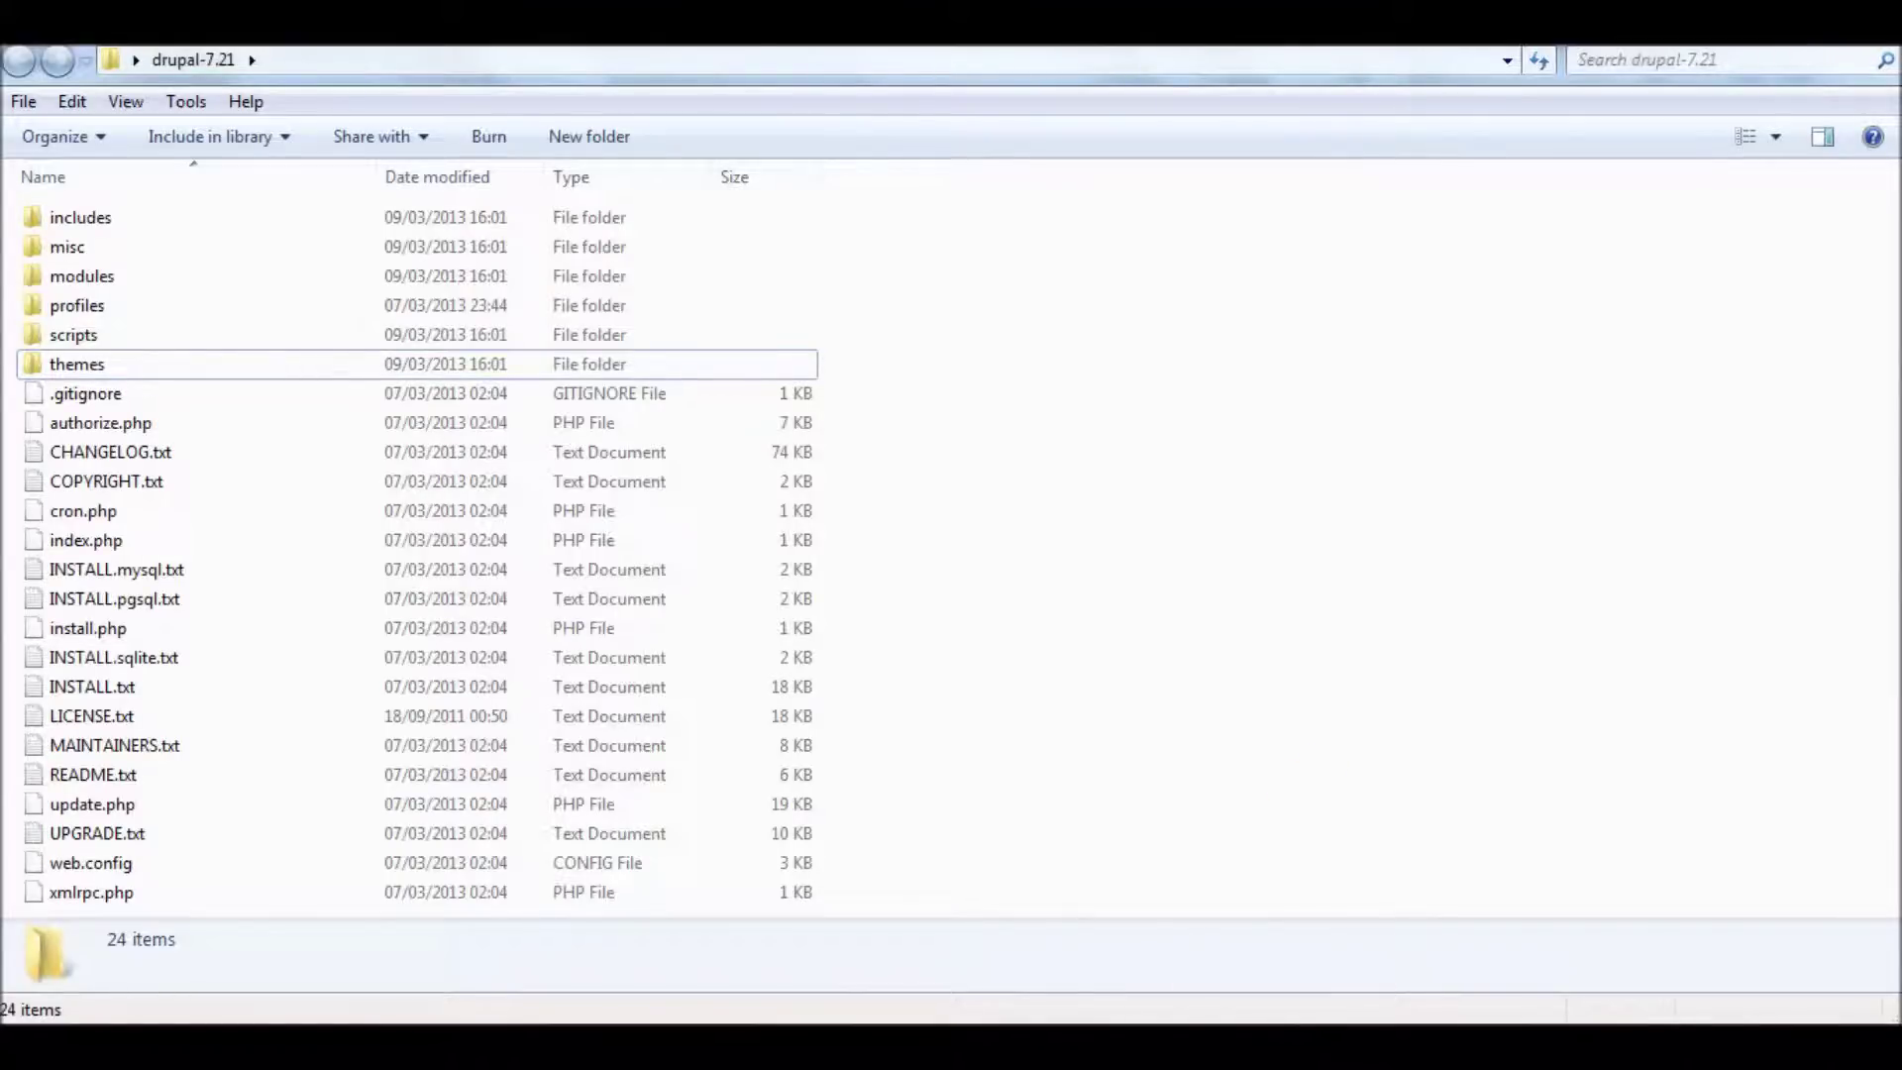
{"action": "key", "text": "alt+Tab"}
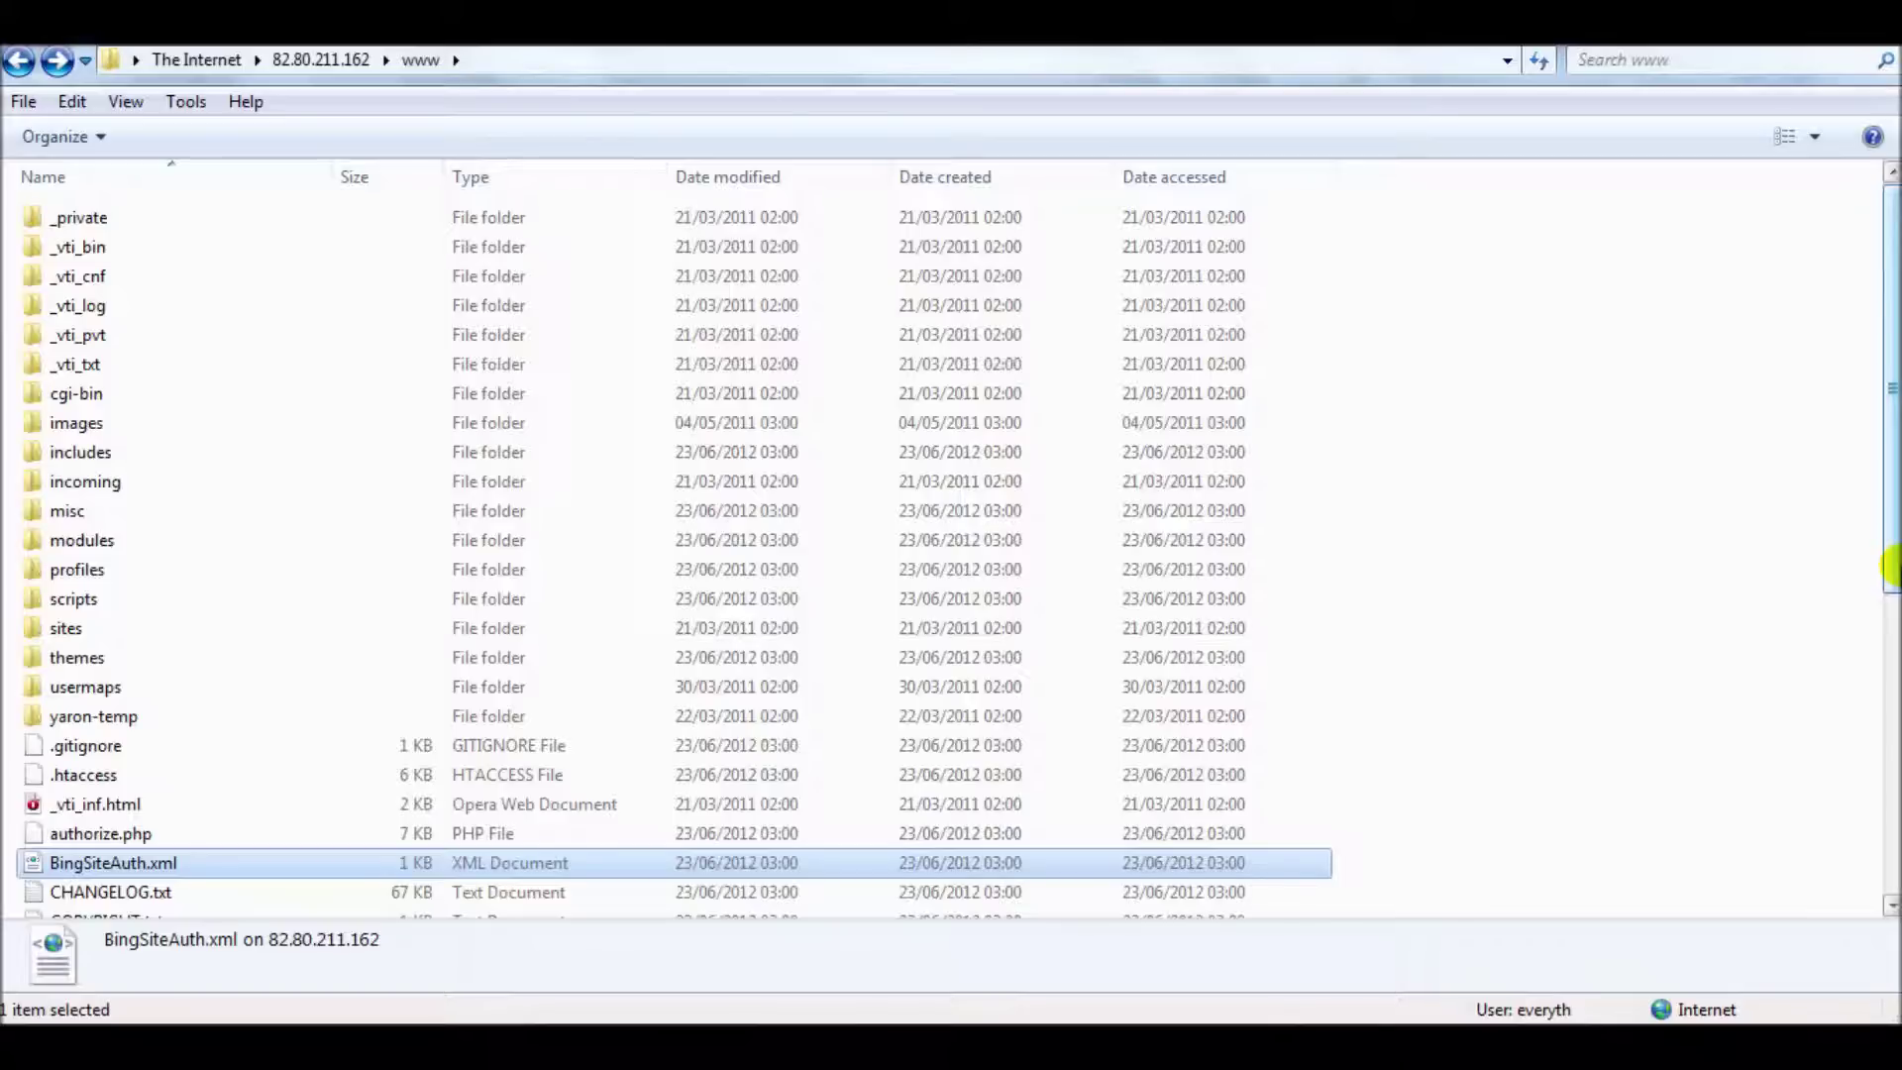
{"action": "mouse_move", "coordinate": [1890, 569]}
{"action": "left_mouse_down"}
{"action": "mouse_move", "coordinate": [1889, 624]}
{"action": "mouse_move", "coordinate": [1882, 552]}
{"action": "left_mouse_up"}
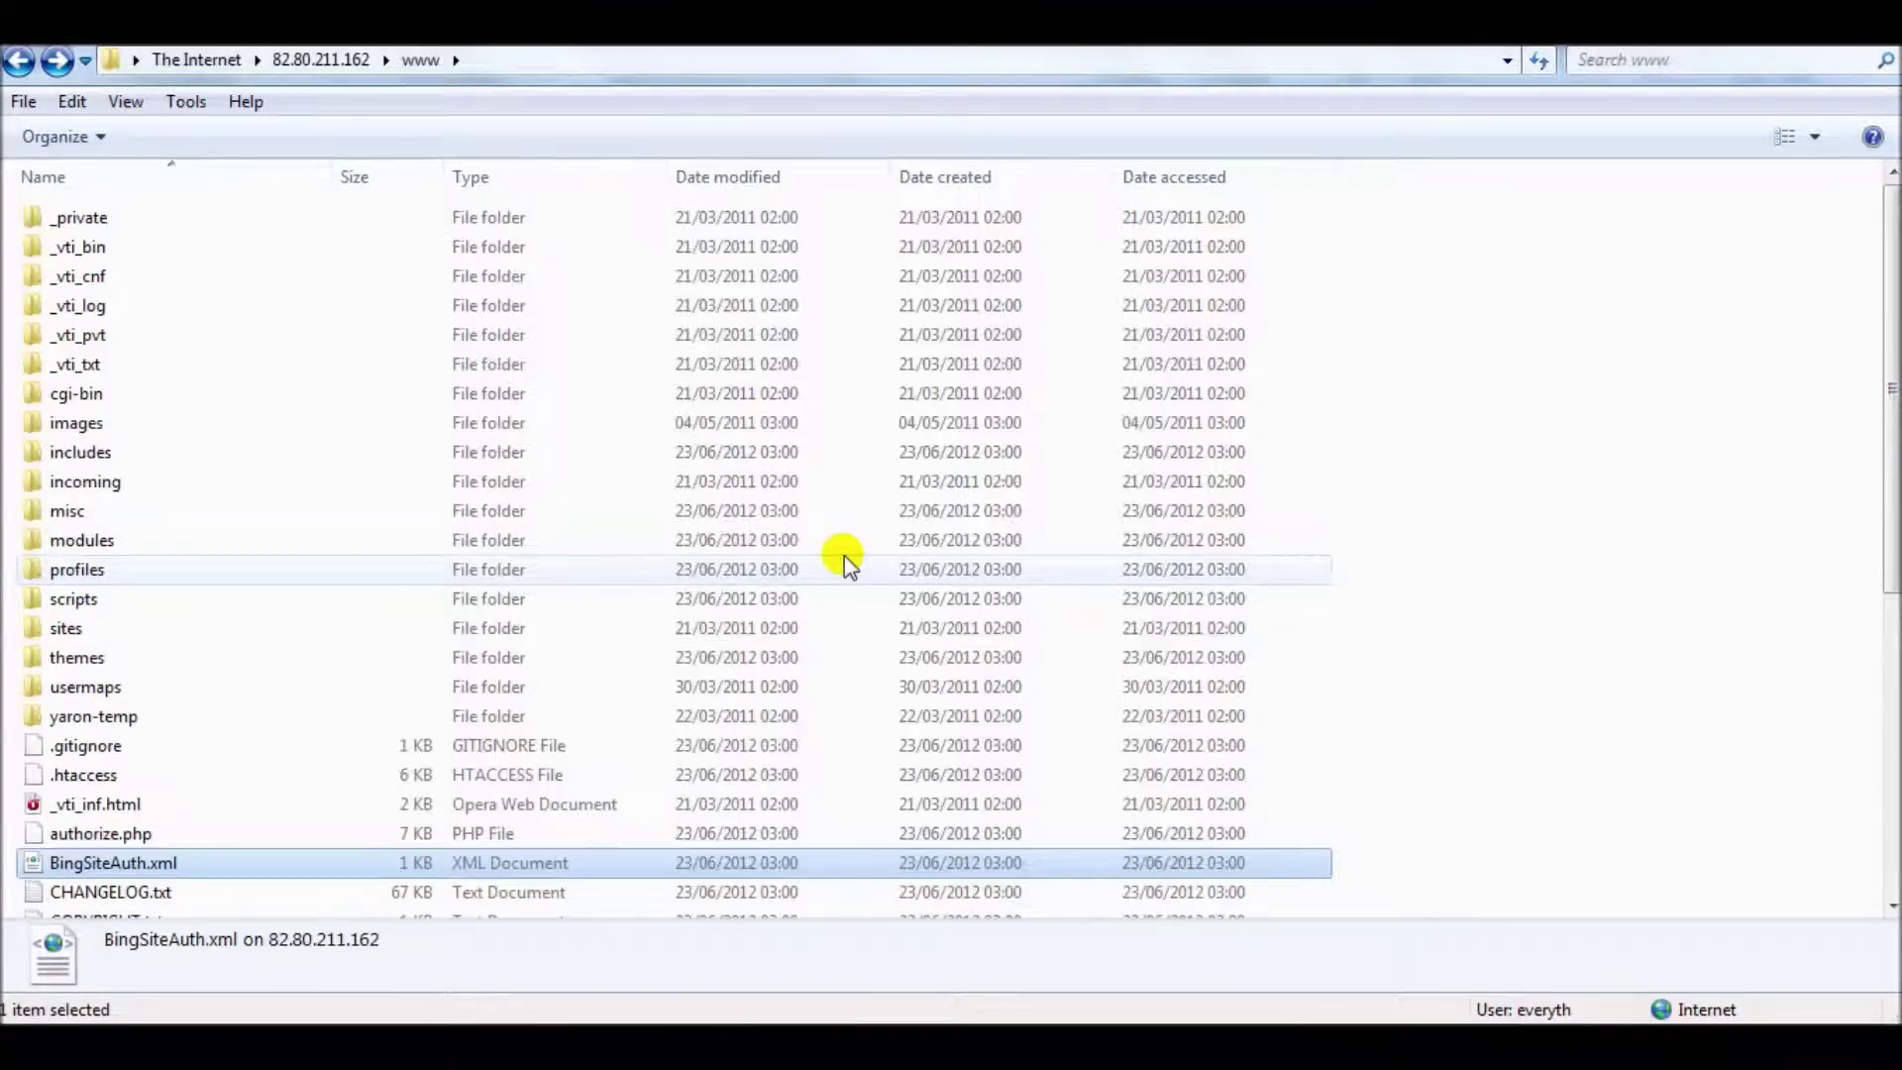
{"action": "key", "text": "alt+Tab"}
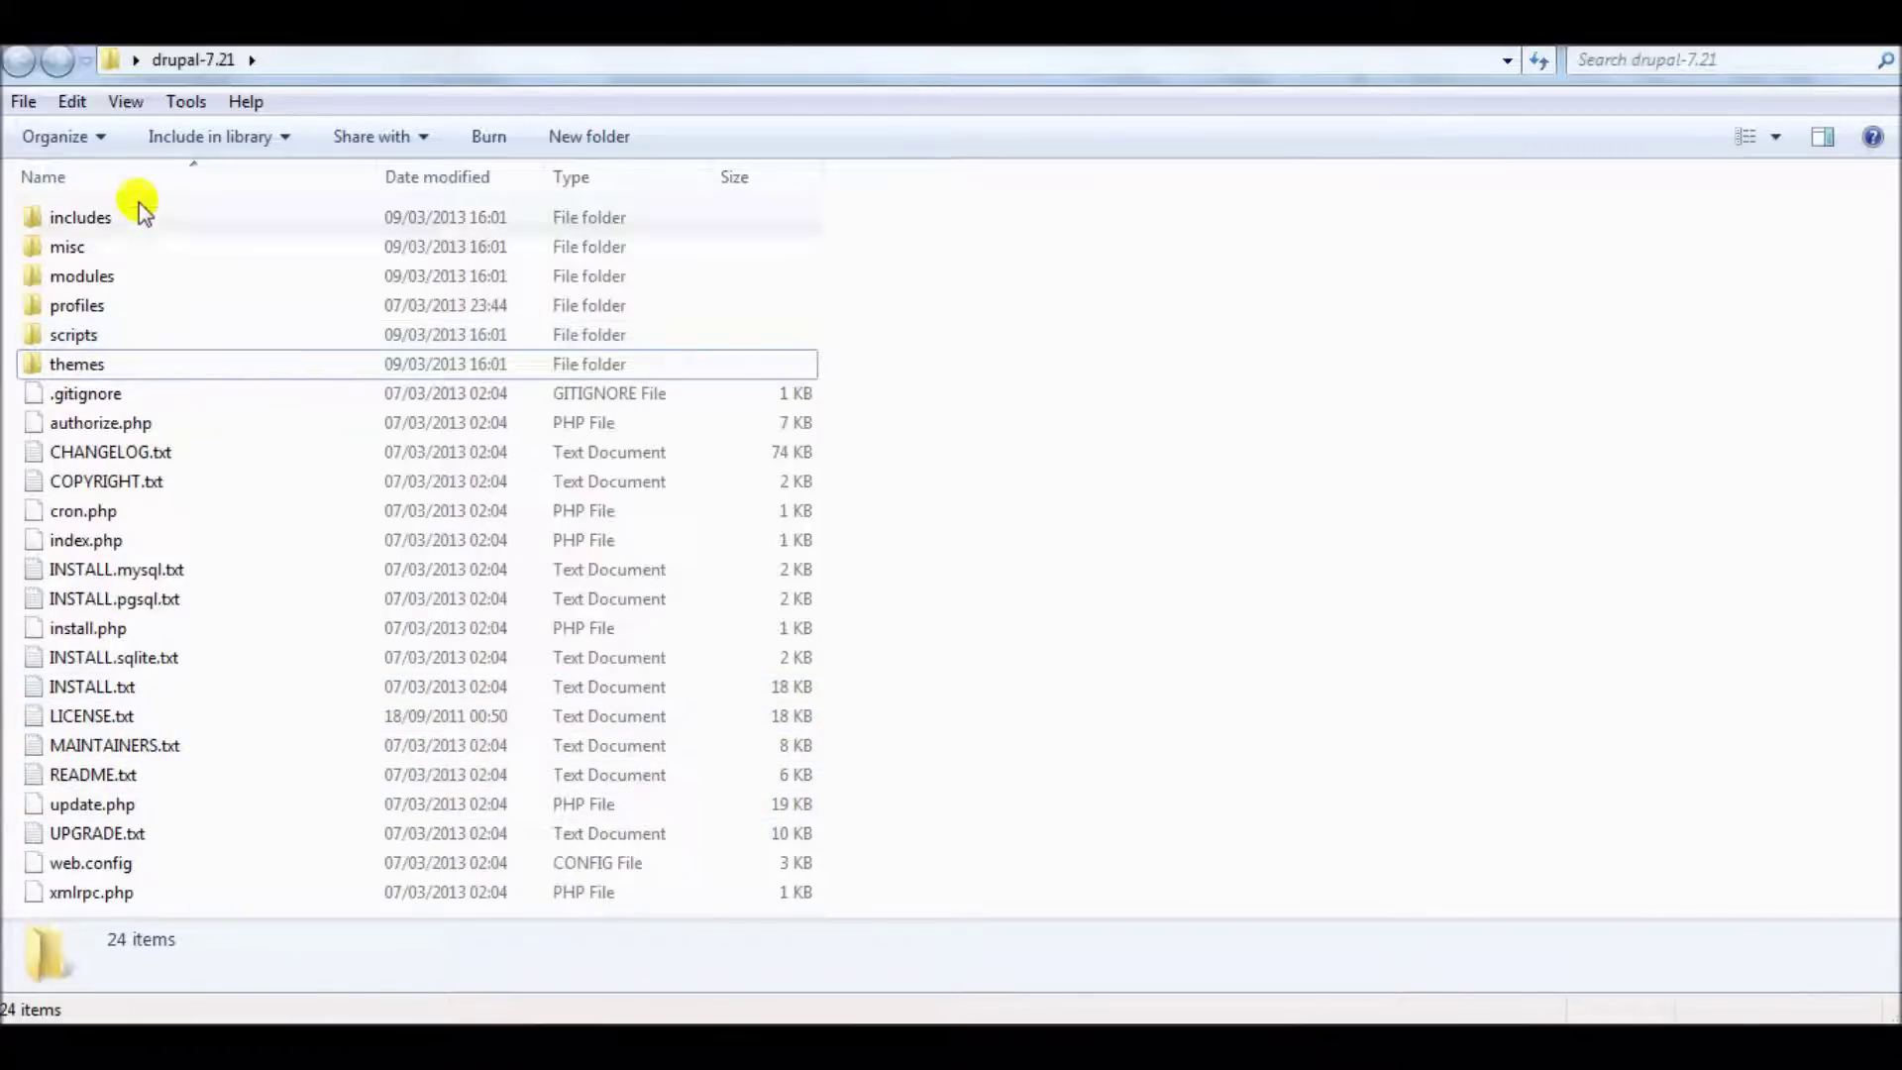
{"action": "mouse_move", "coordinate": [329, 236]}
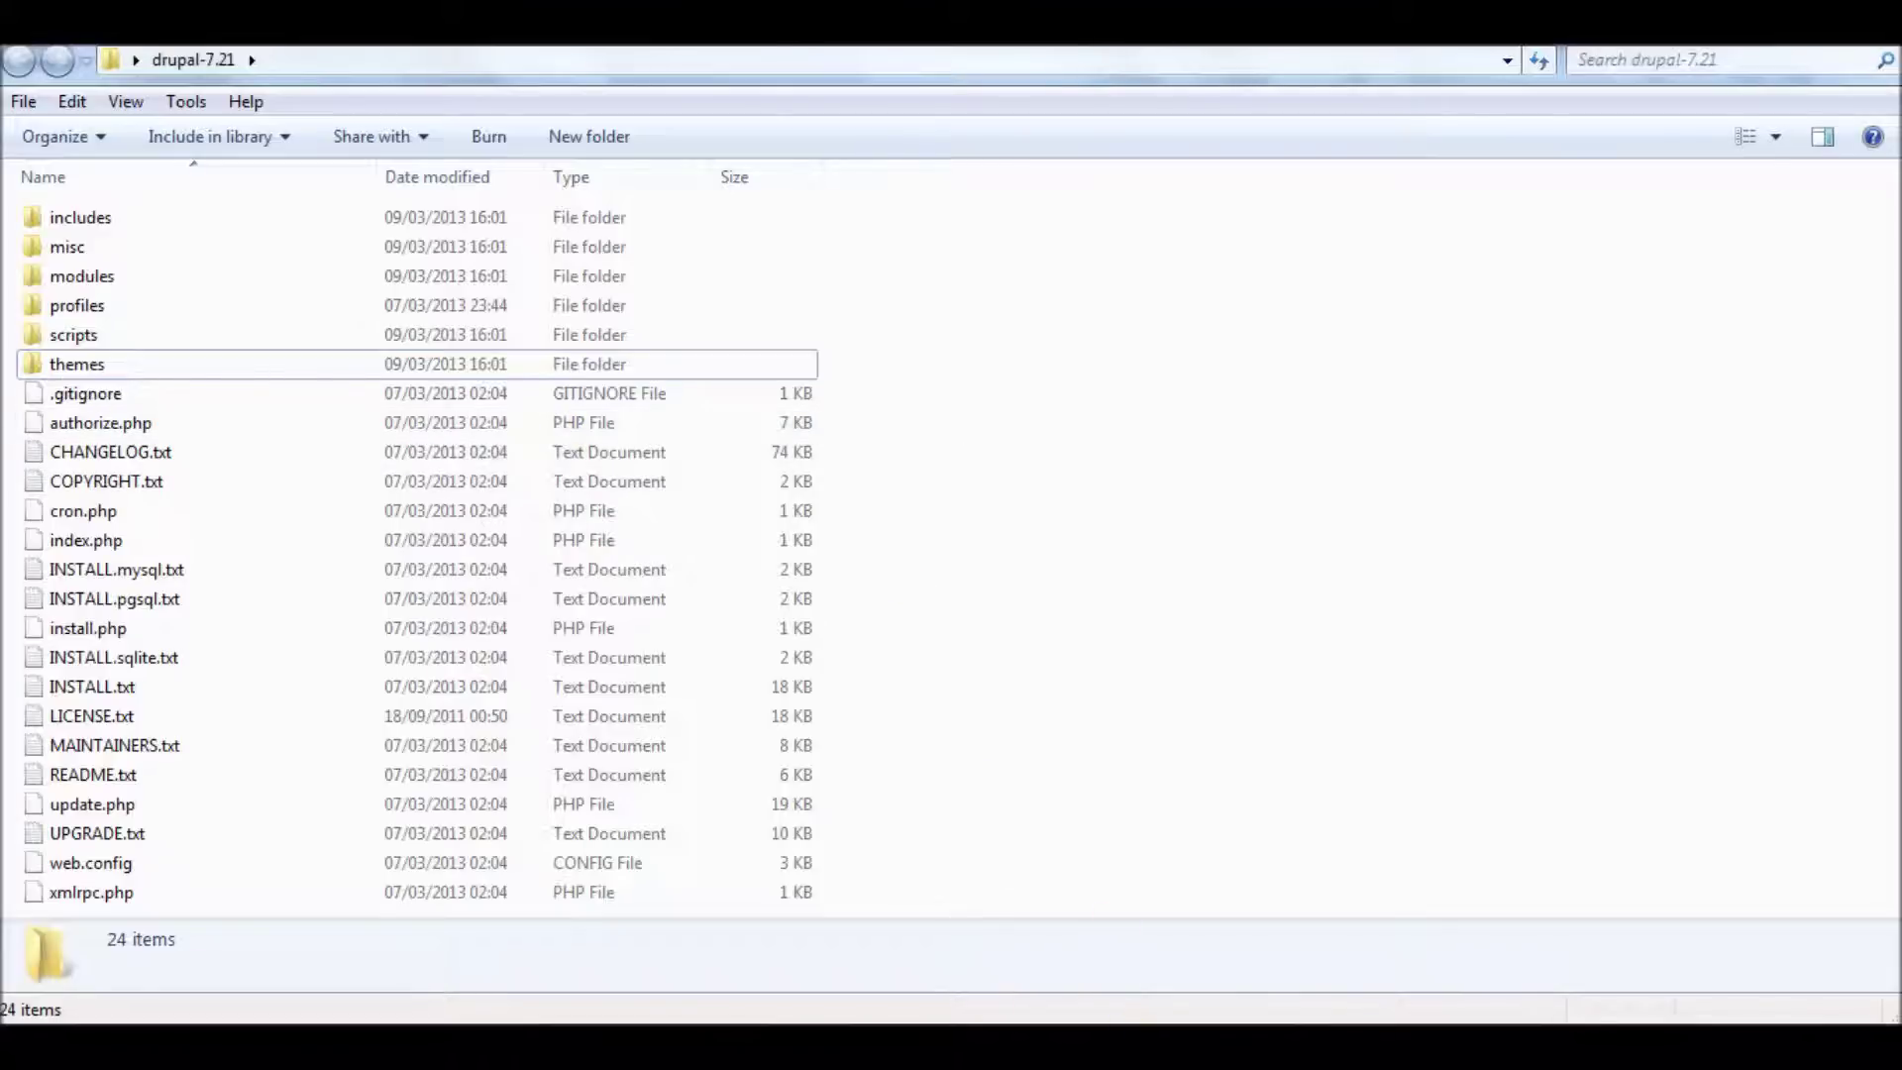
{"action": "mouse_move", "coordinate": [1069, 1030]}
{"action": "left_click", "coordinate": [1220, 913]}
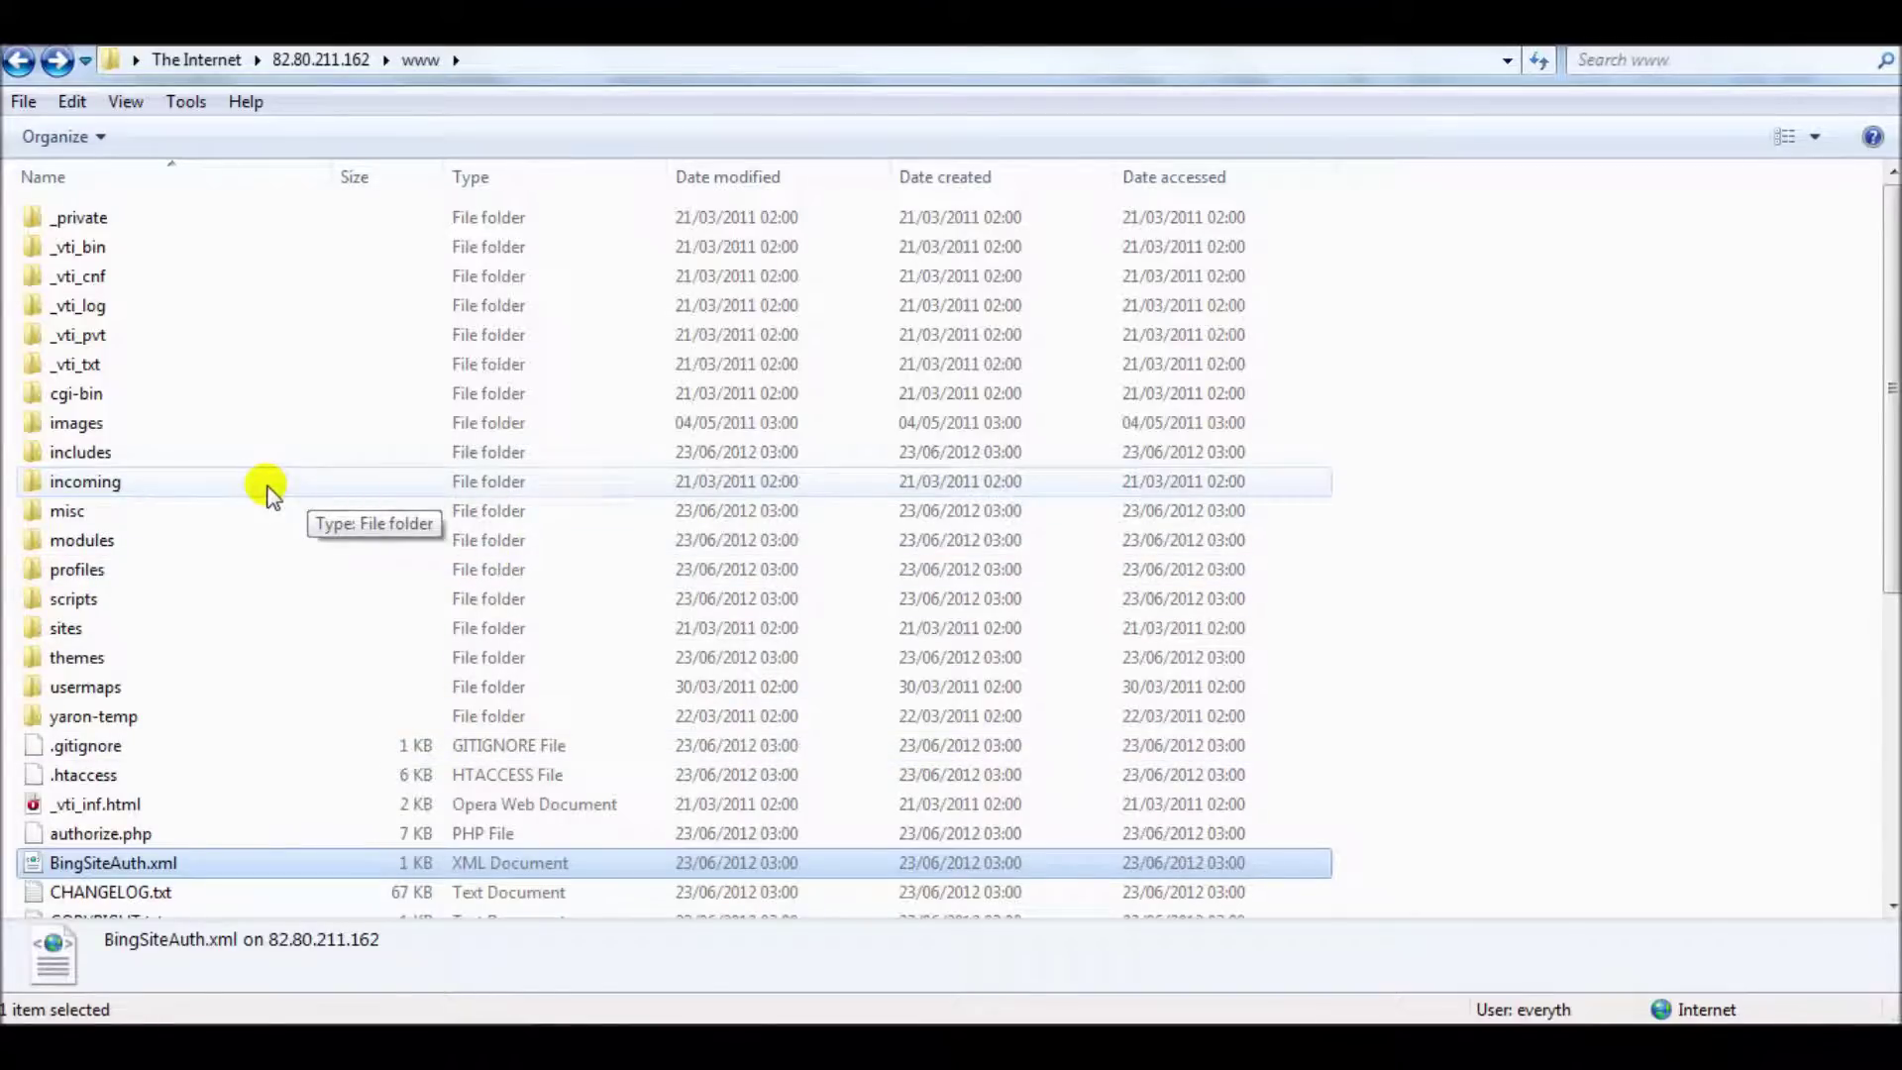
{"action": "mouse_move", "coordinate": [936, 1015]}
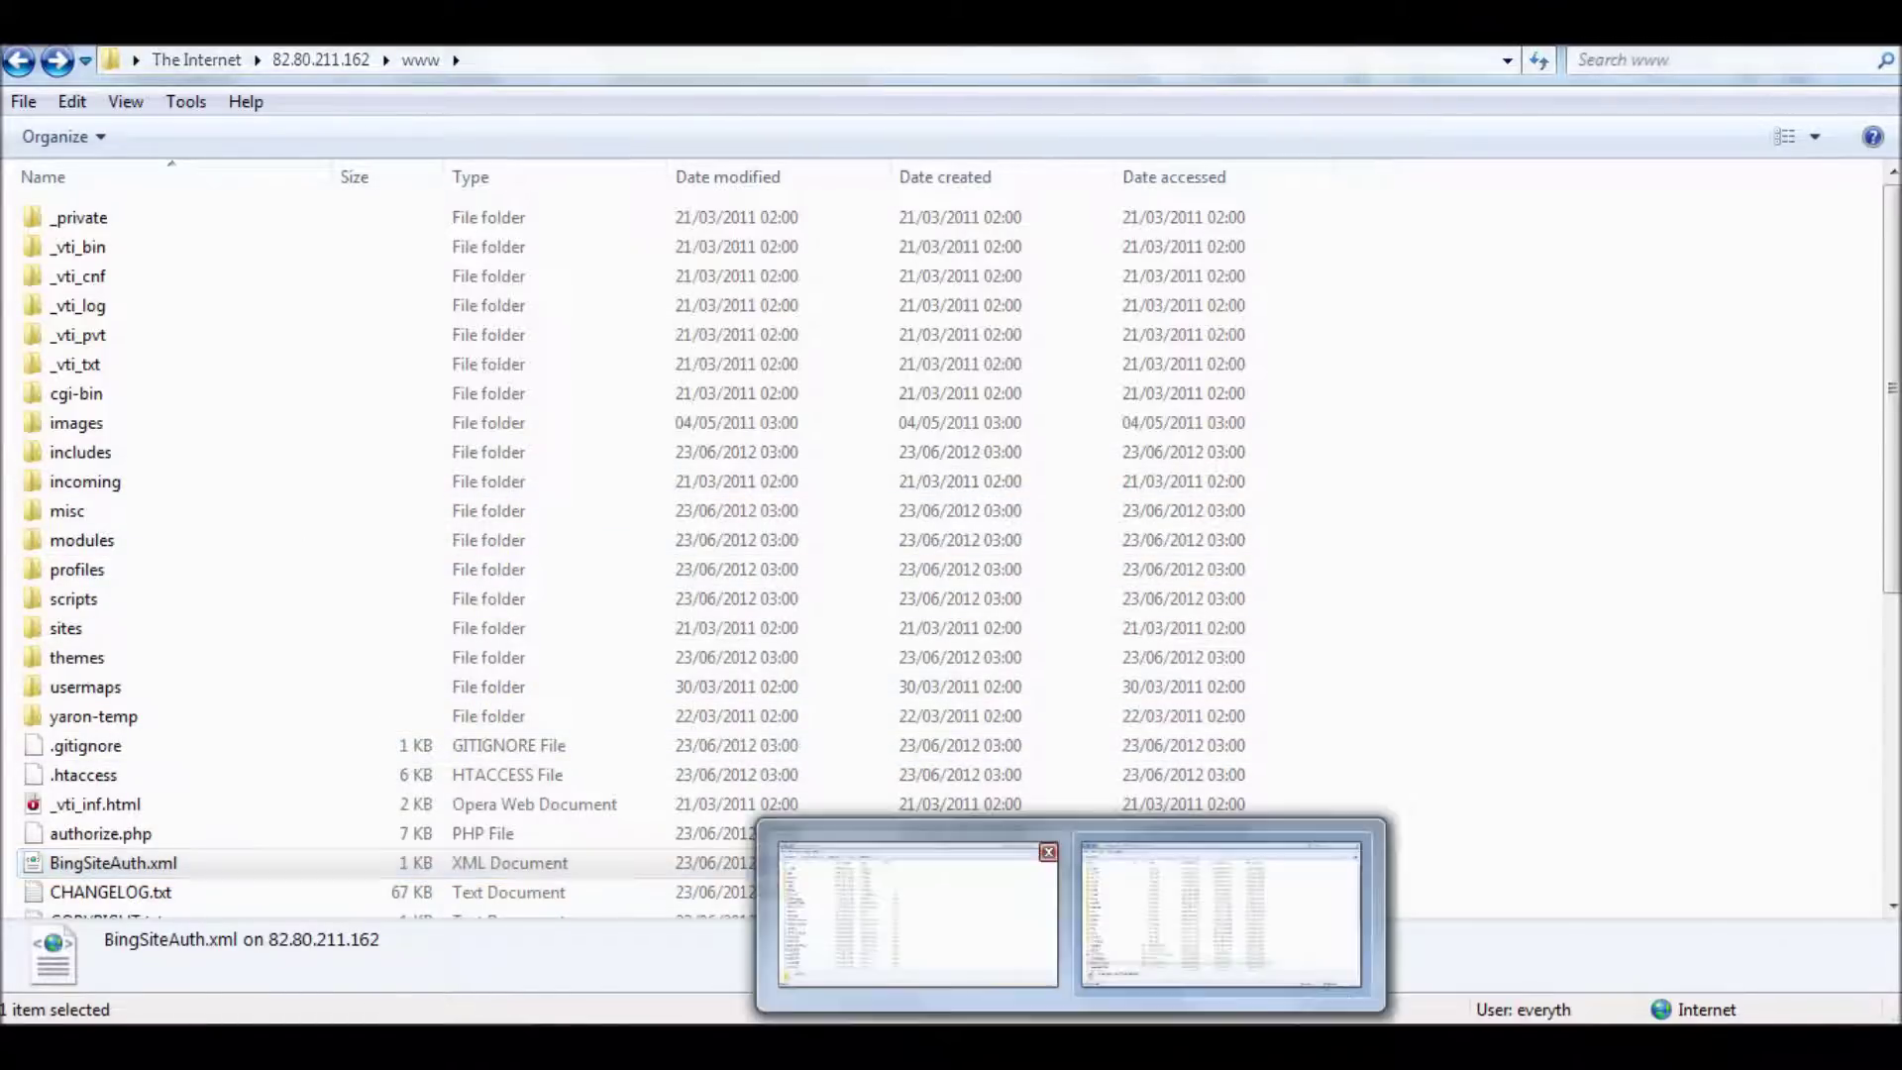
{"action": "left_click", "coordinate": [1220, 913]}
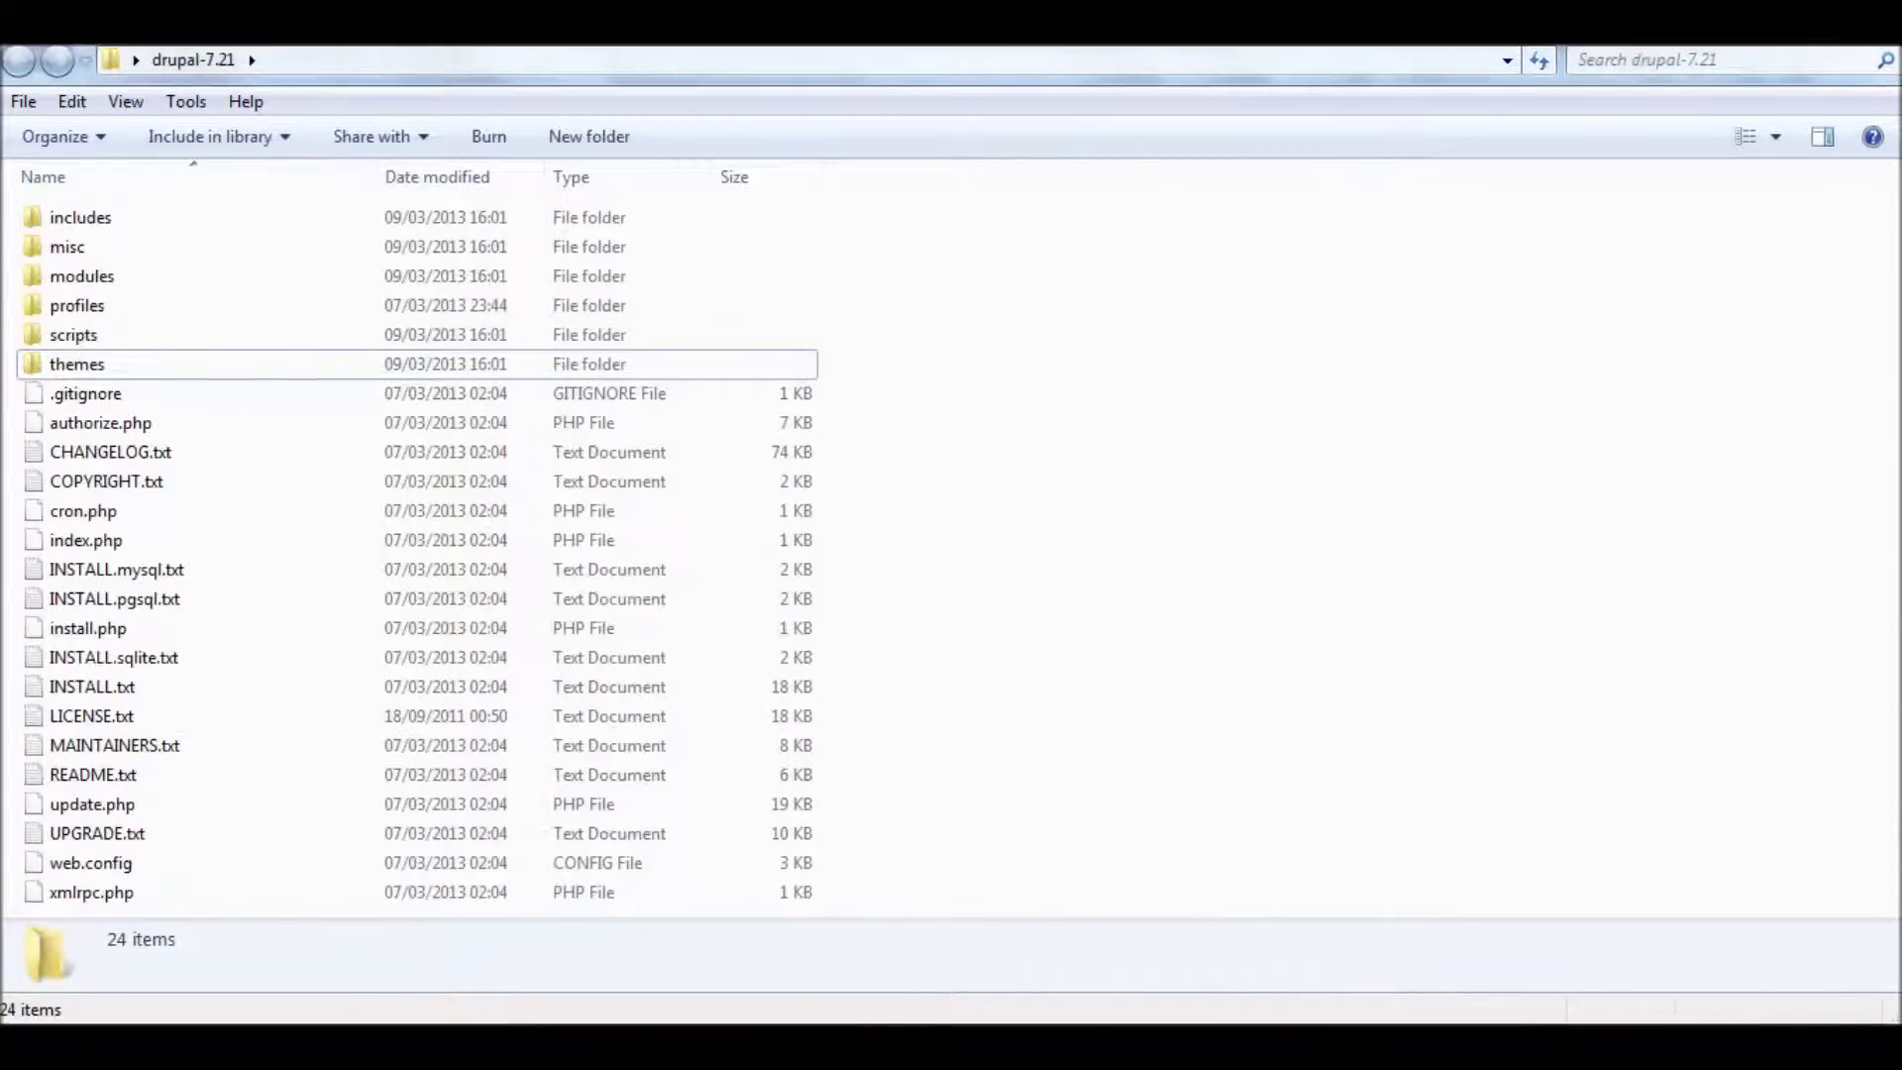
{"action": "key", "text": "alt+Tab"}
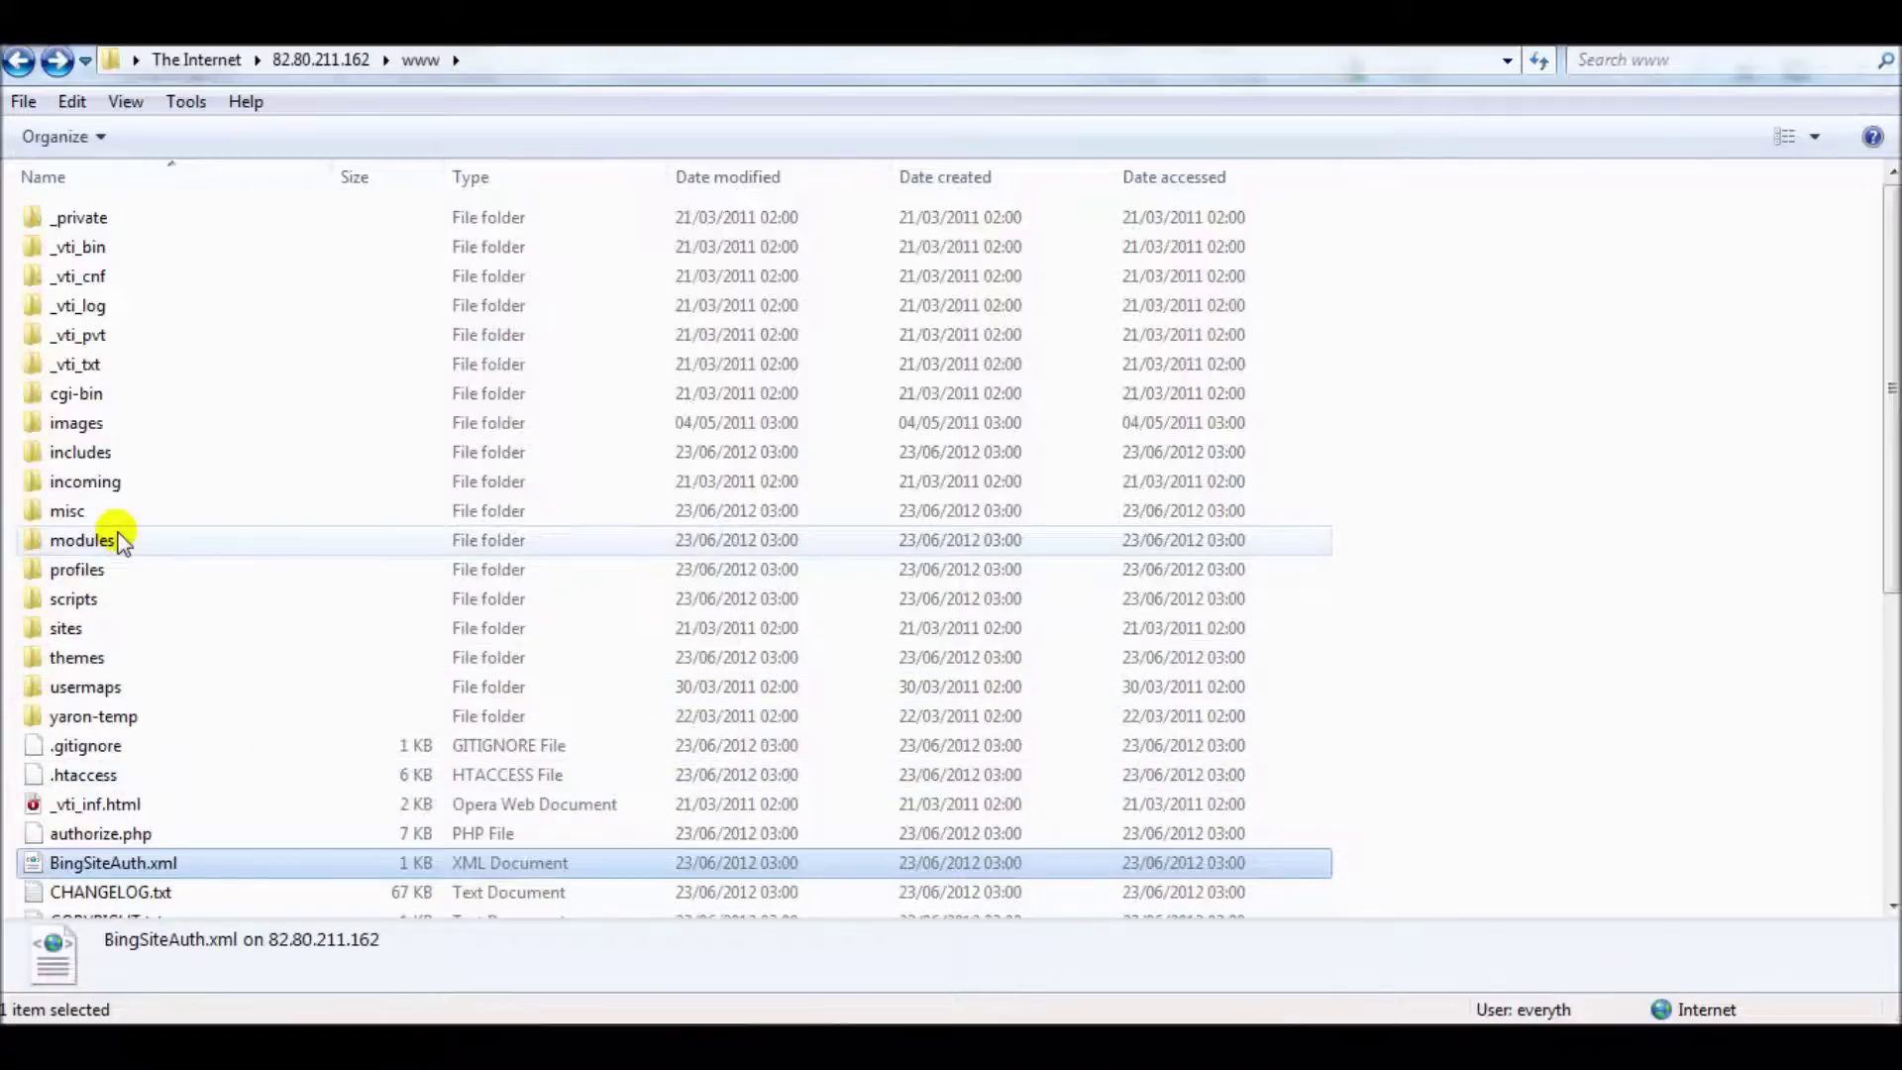
Add the includes, misc, modules, profiles, scripts and themes folders in the server's www folder to the selection
{"action": "left_click", "coordinate": [119, 461], "text": "ctrl"}
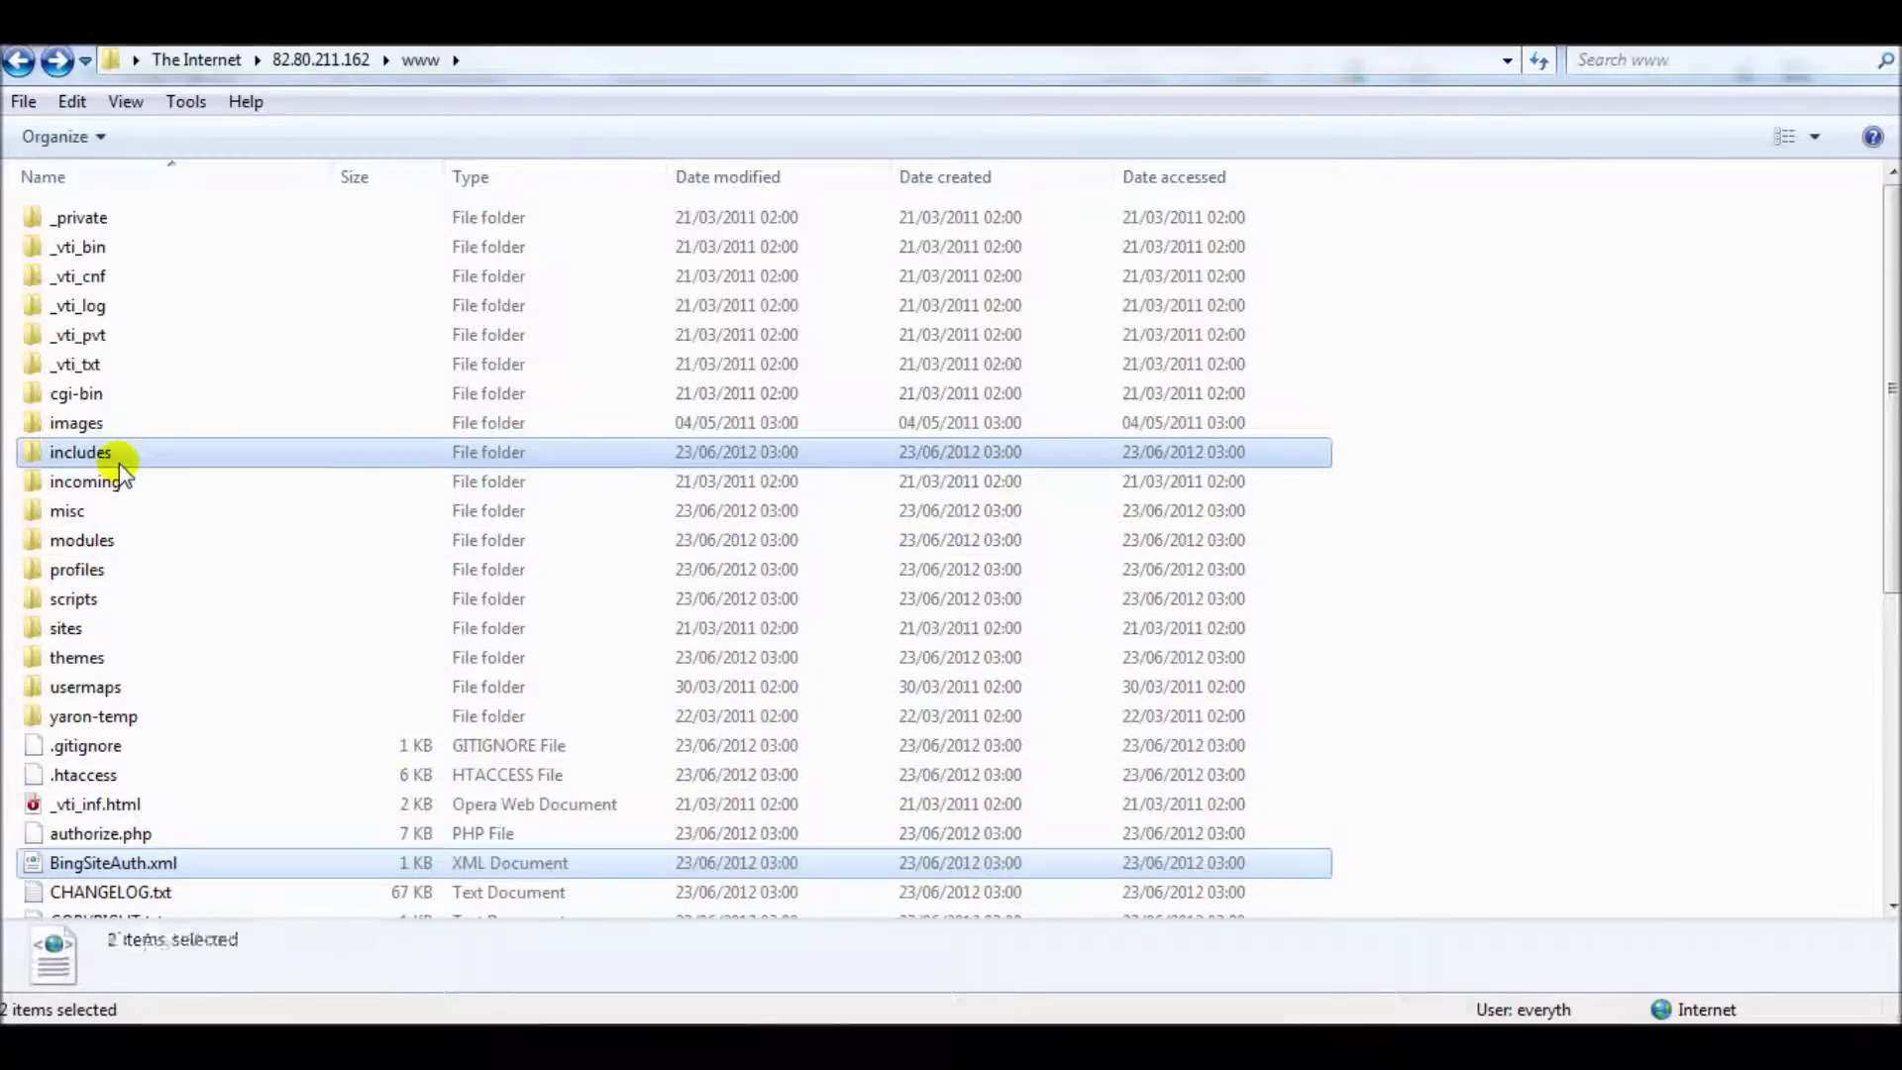
{"action": "left_click", "coordinate": [157, 514], "text": "ctrl"}
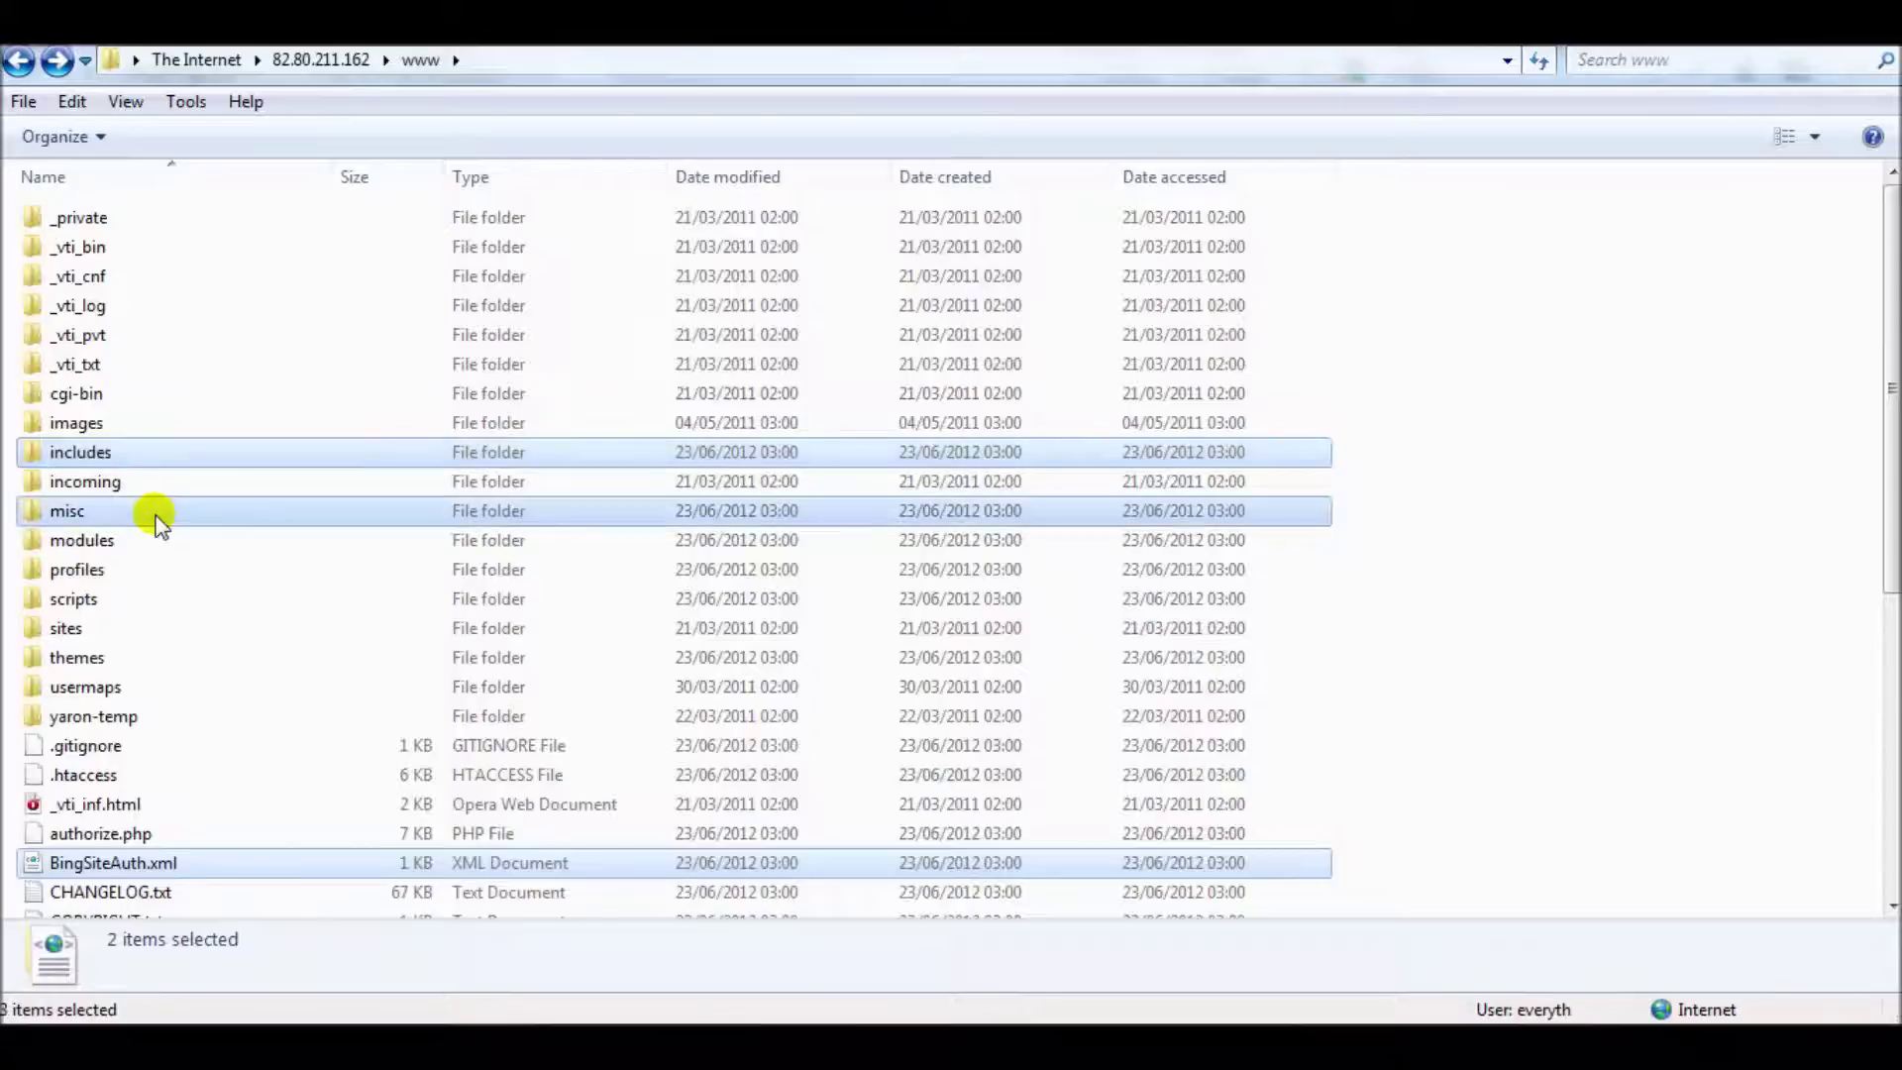
{"action": "left_click", "coordinate": [150, 543], "text": "ctrl"}
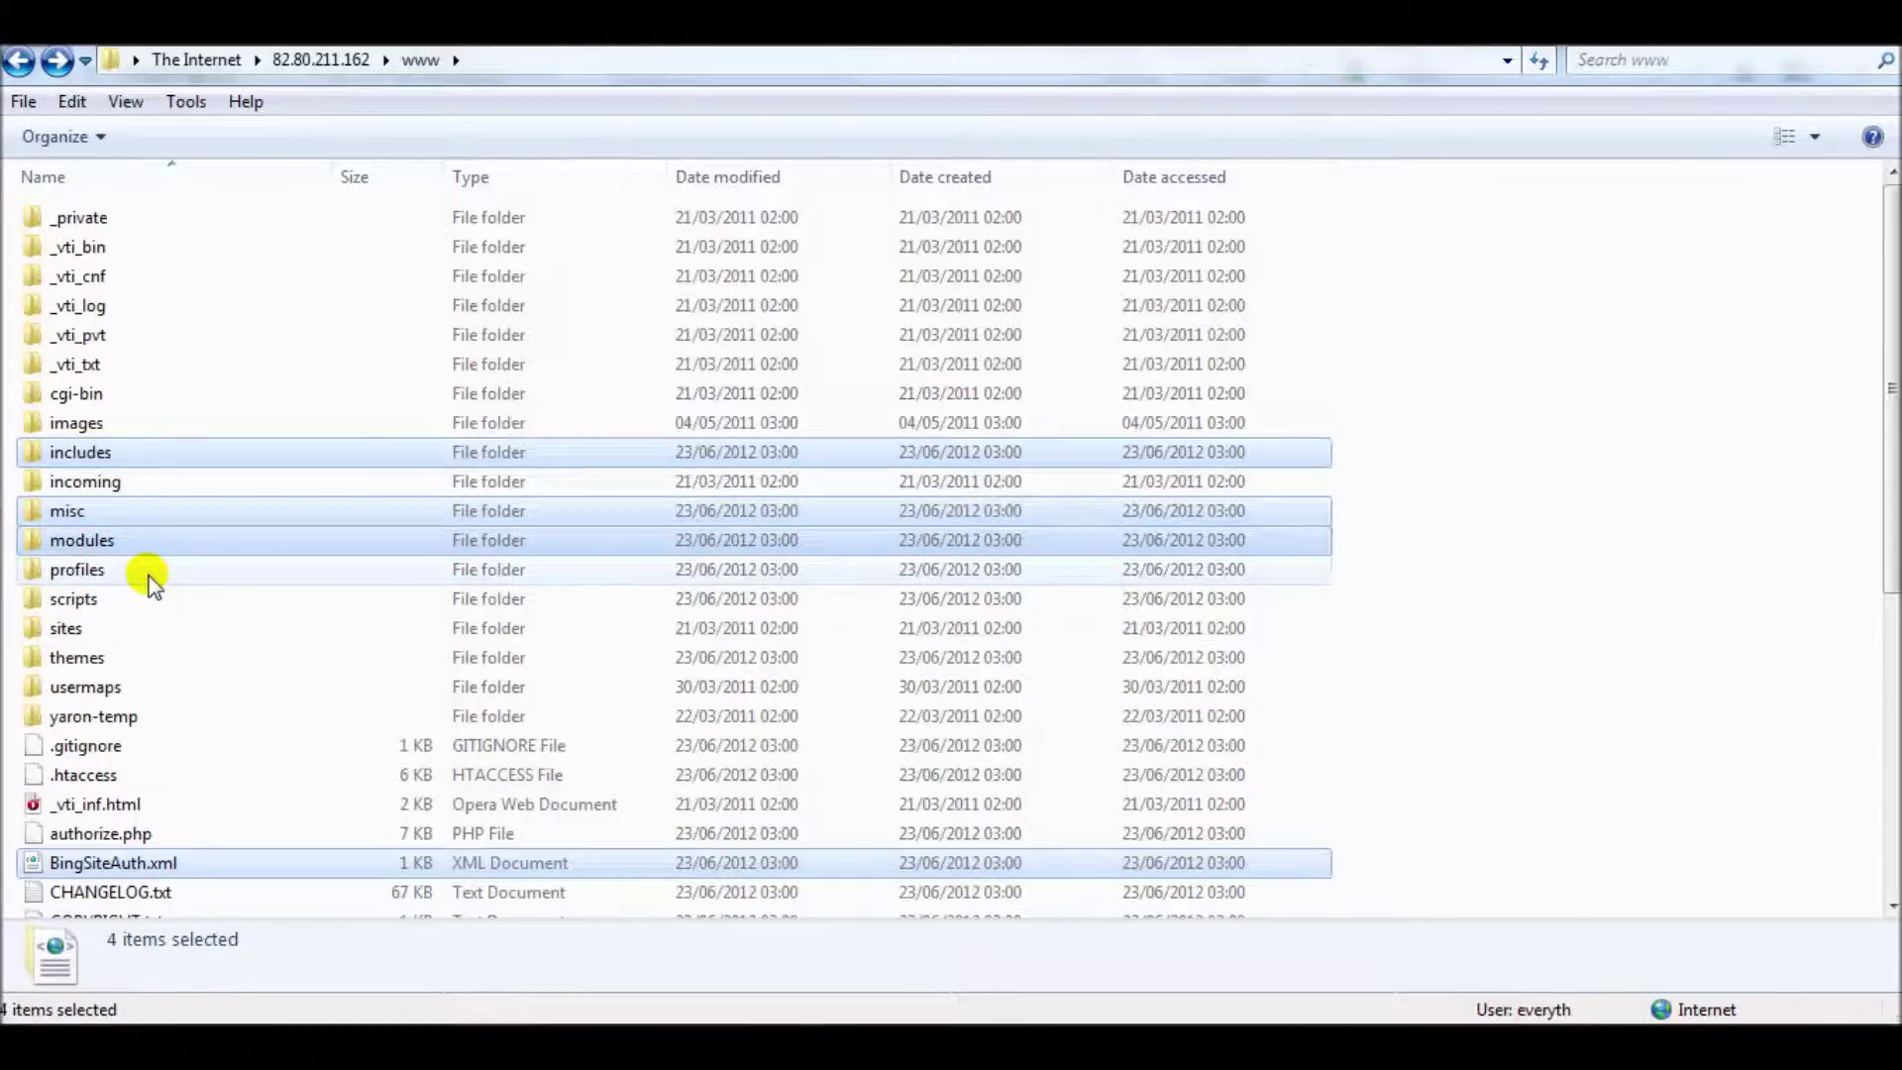
{"action": "left_click", "coordinate": [149, 577], "text": "ctrl"}
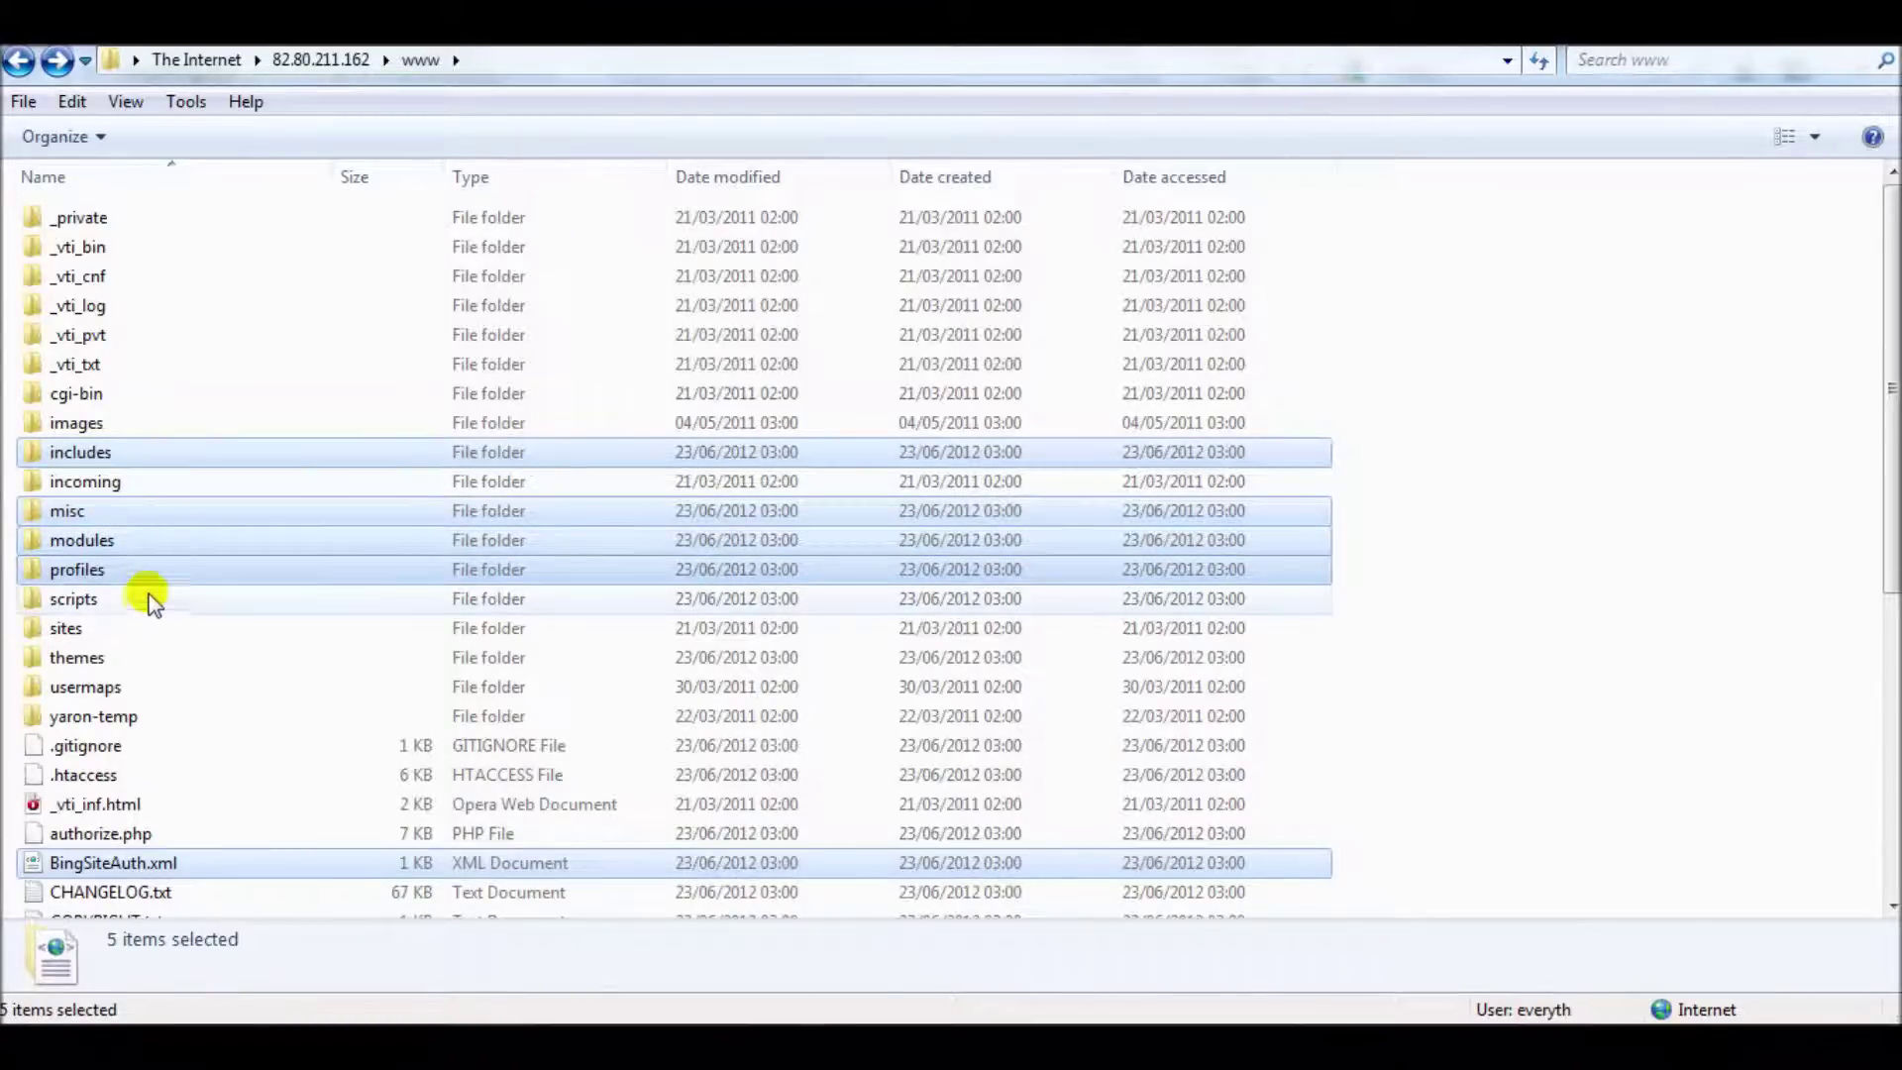
{"action": "left_click", "coordinate": [147, 598], "text": "ctrl"}
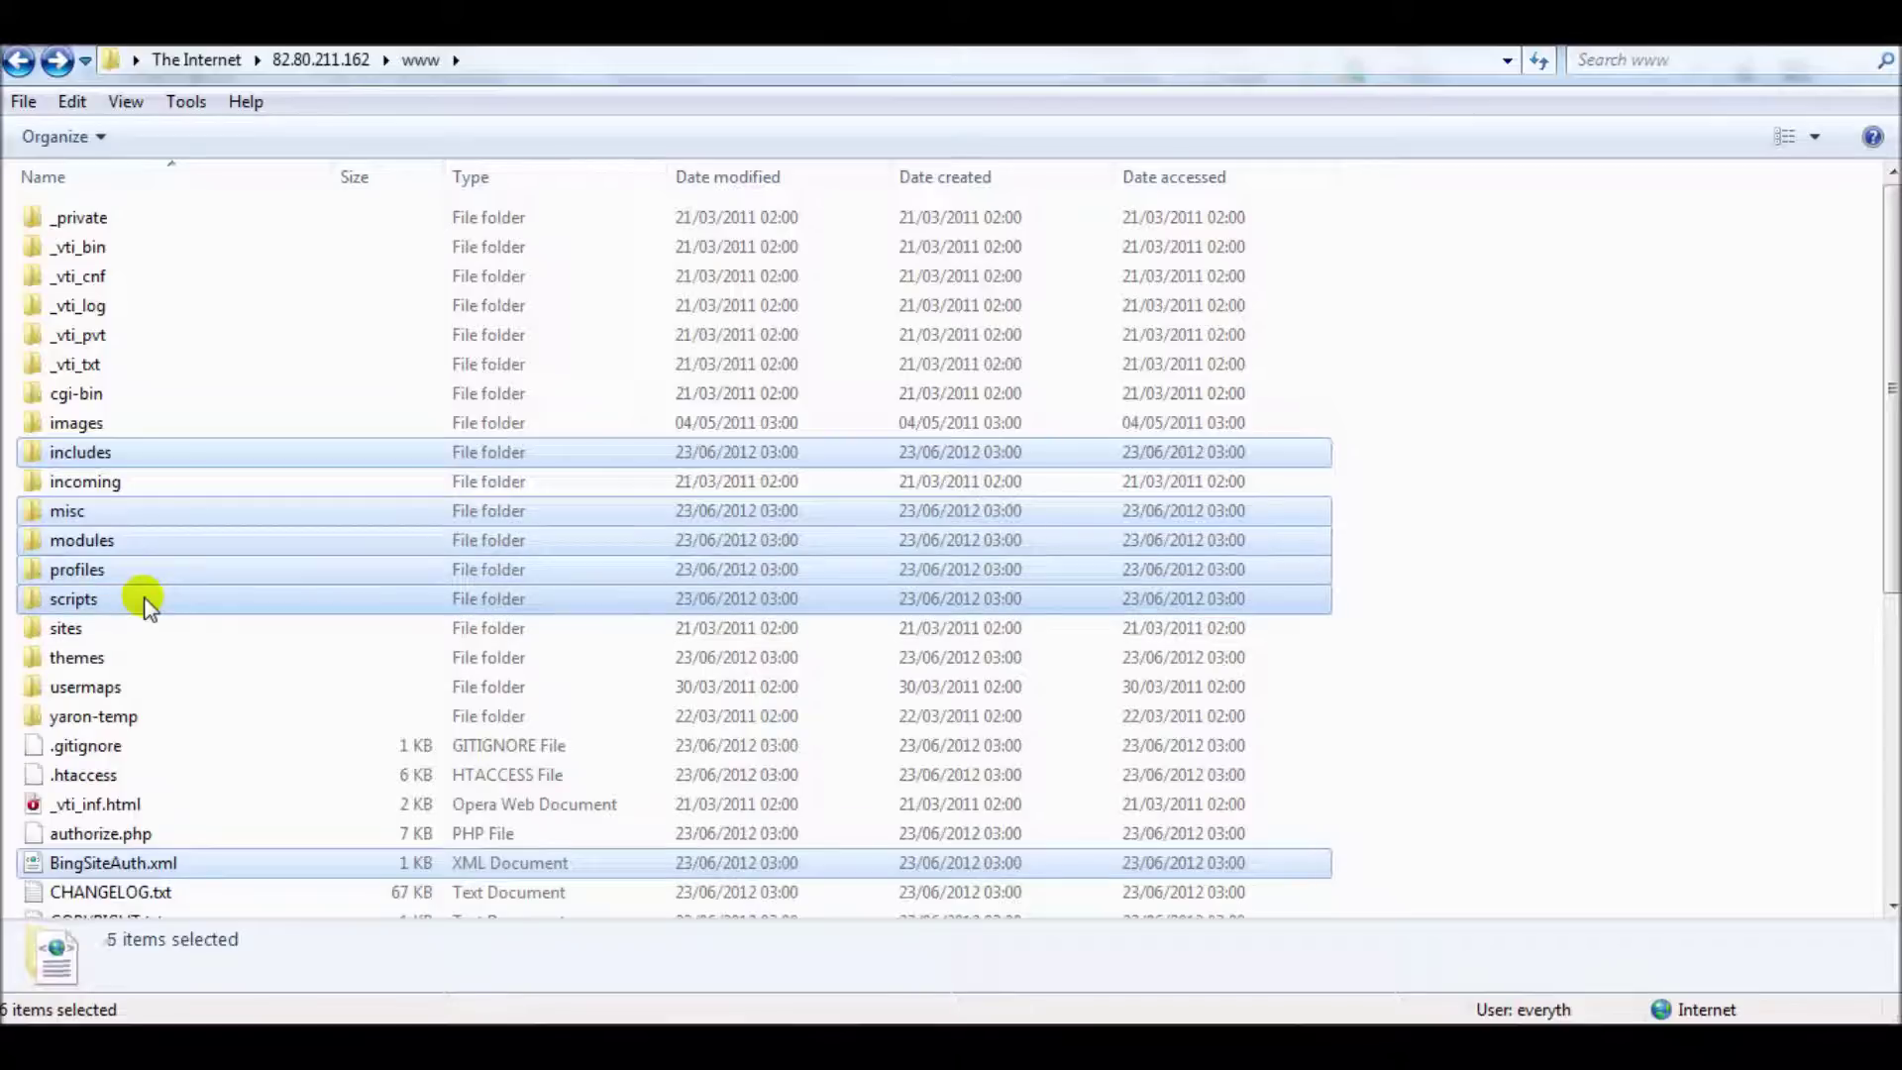
{"action": "left_click", "coordinate": [162, 658], "text": "ctrl"}
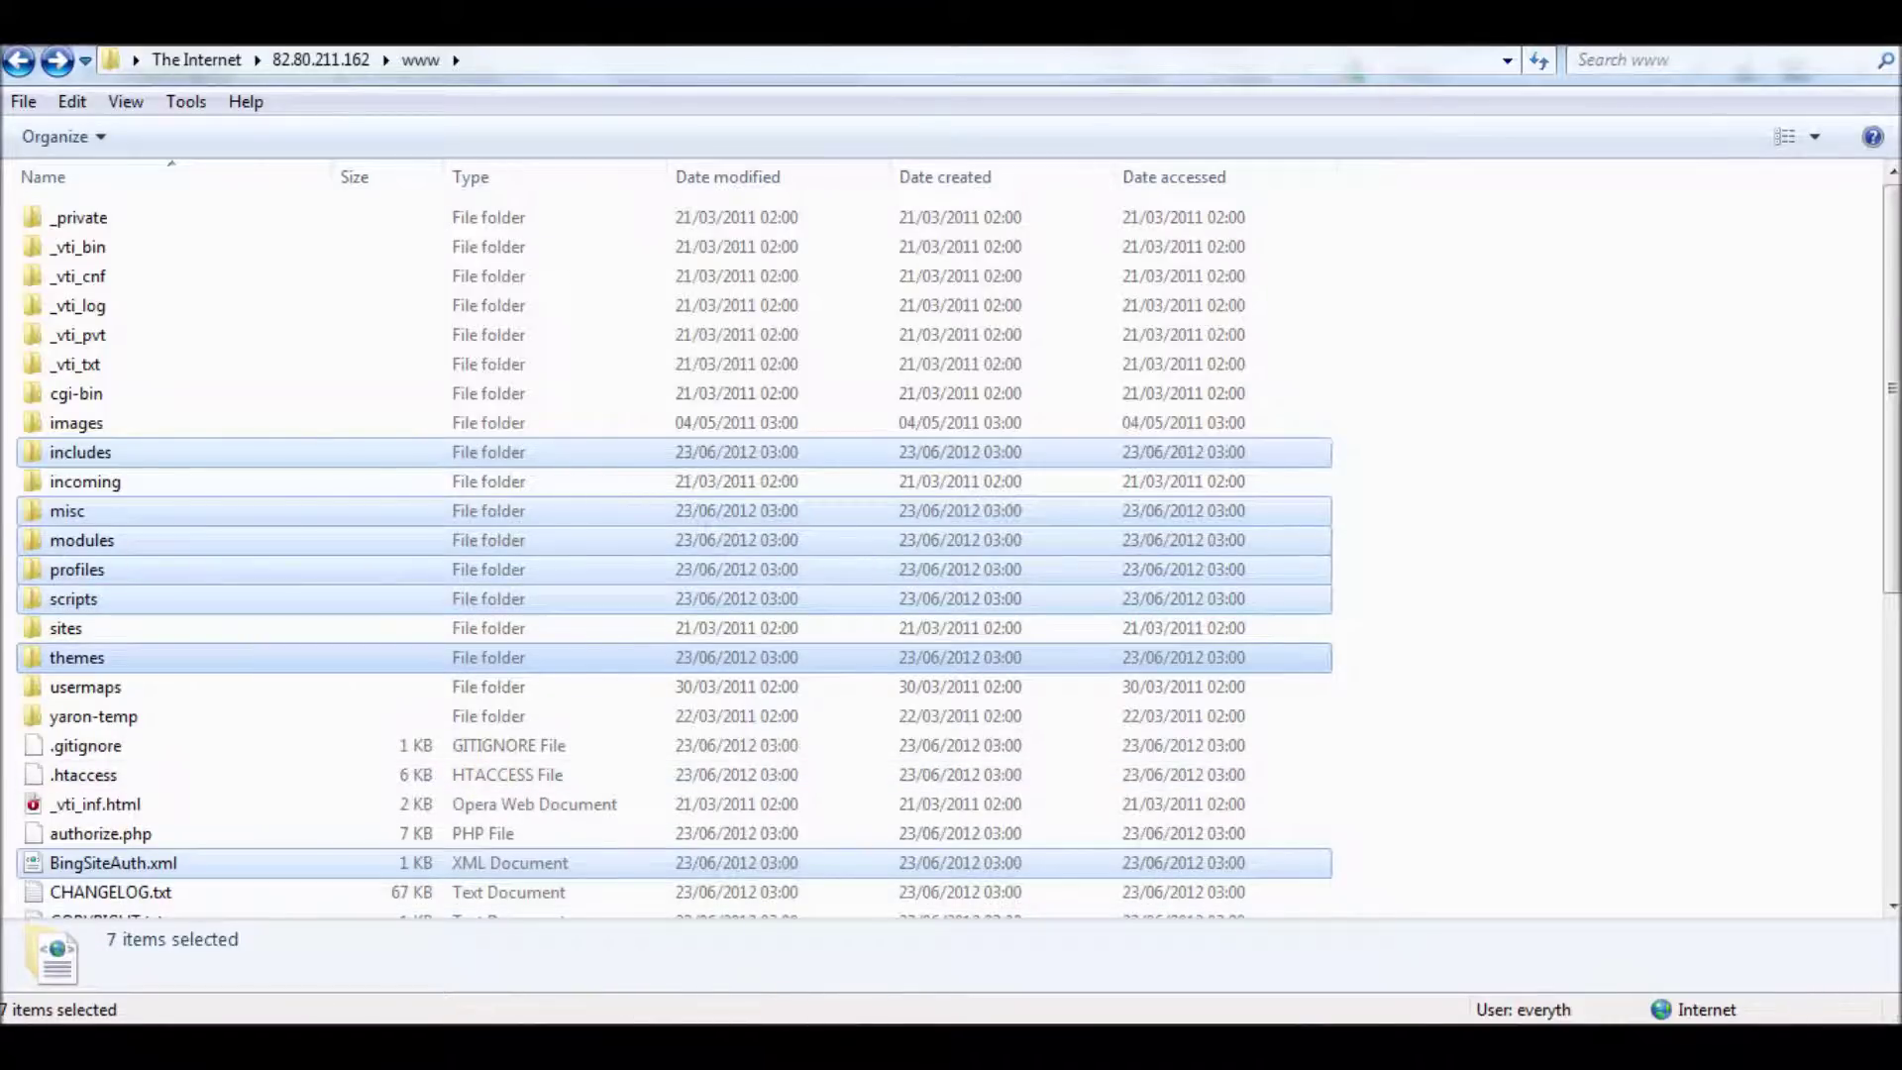
Take BingSiteAuth.xml out of the www selection and add CHANGELOG.txt, COPYRIGHT.txt and cron.php, checking against the local drupal-7.21 folder
{"action": "key", "text": "alt+Tab"}
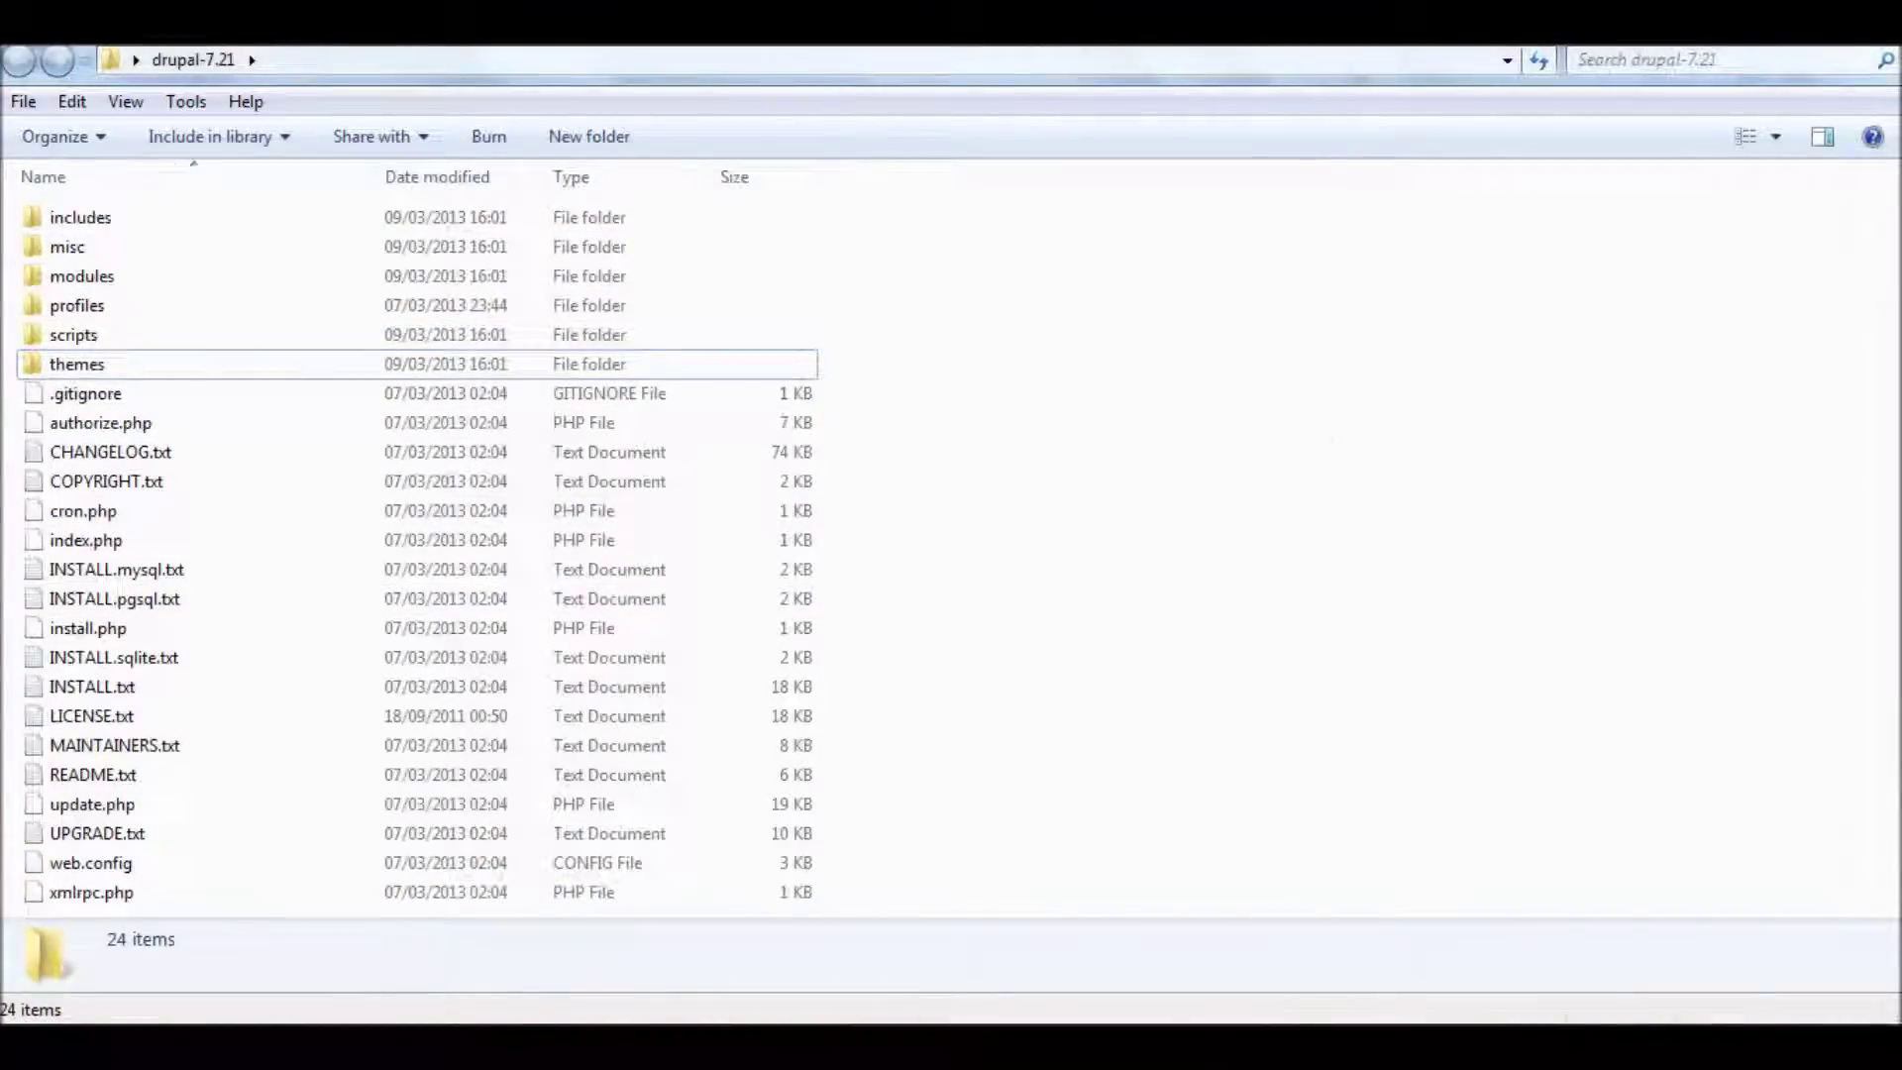
{"action": "key", "text": "alt+Tab"}
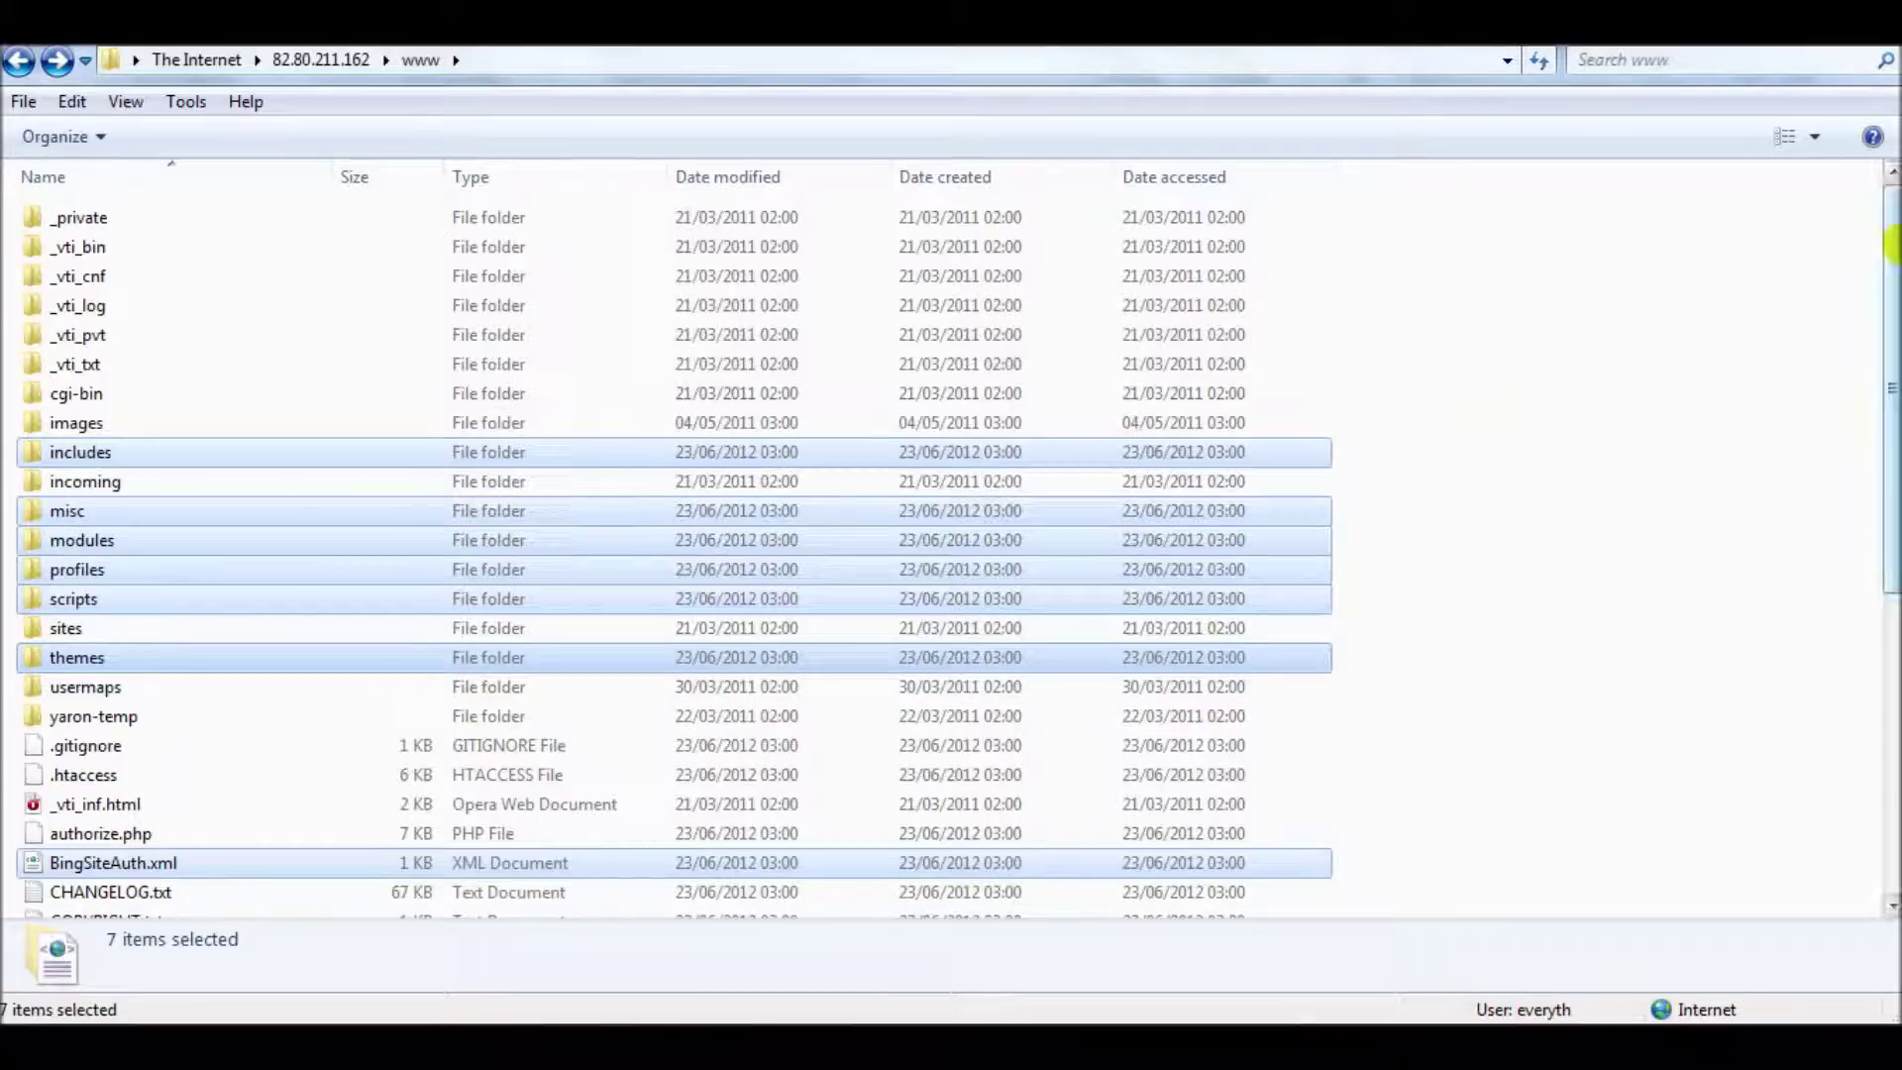
{"action": "left_click_drag", "start_coordinate": [1892, 262], "coordinate": [1890, 593]}
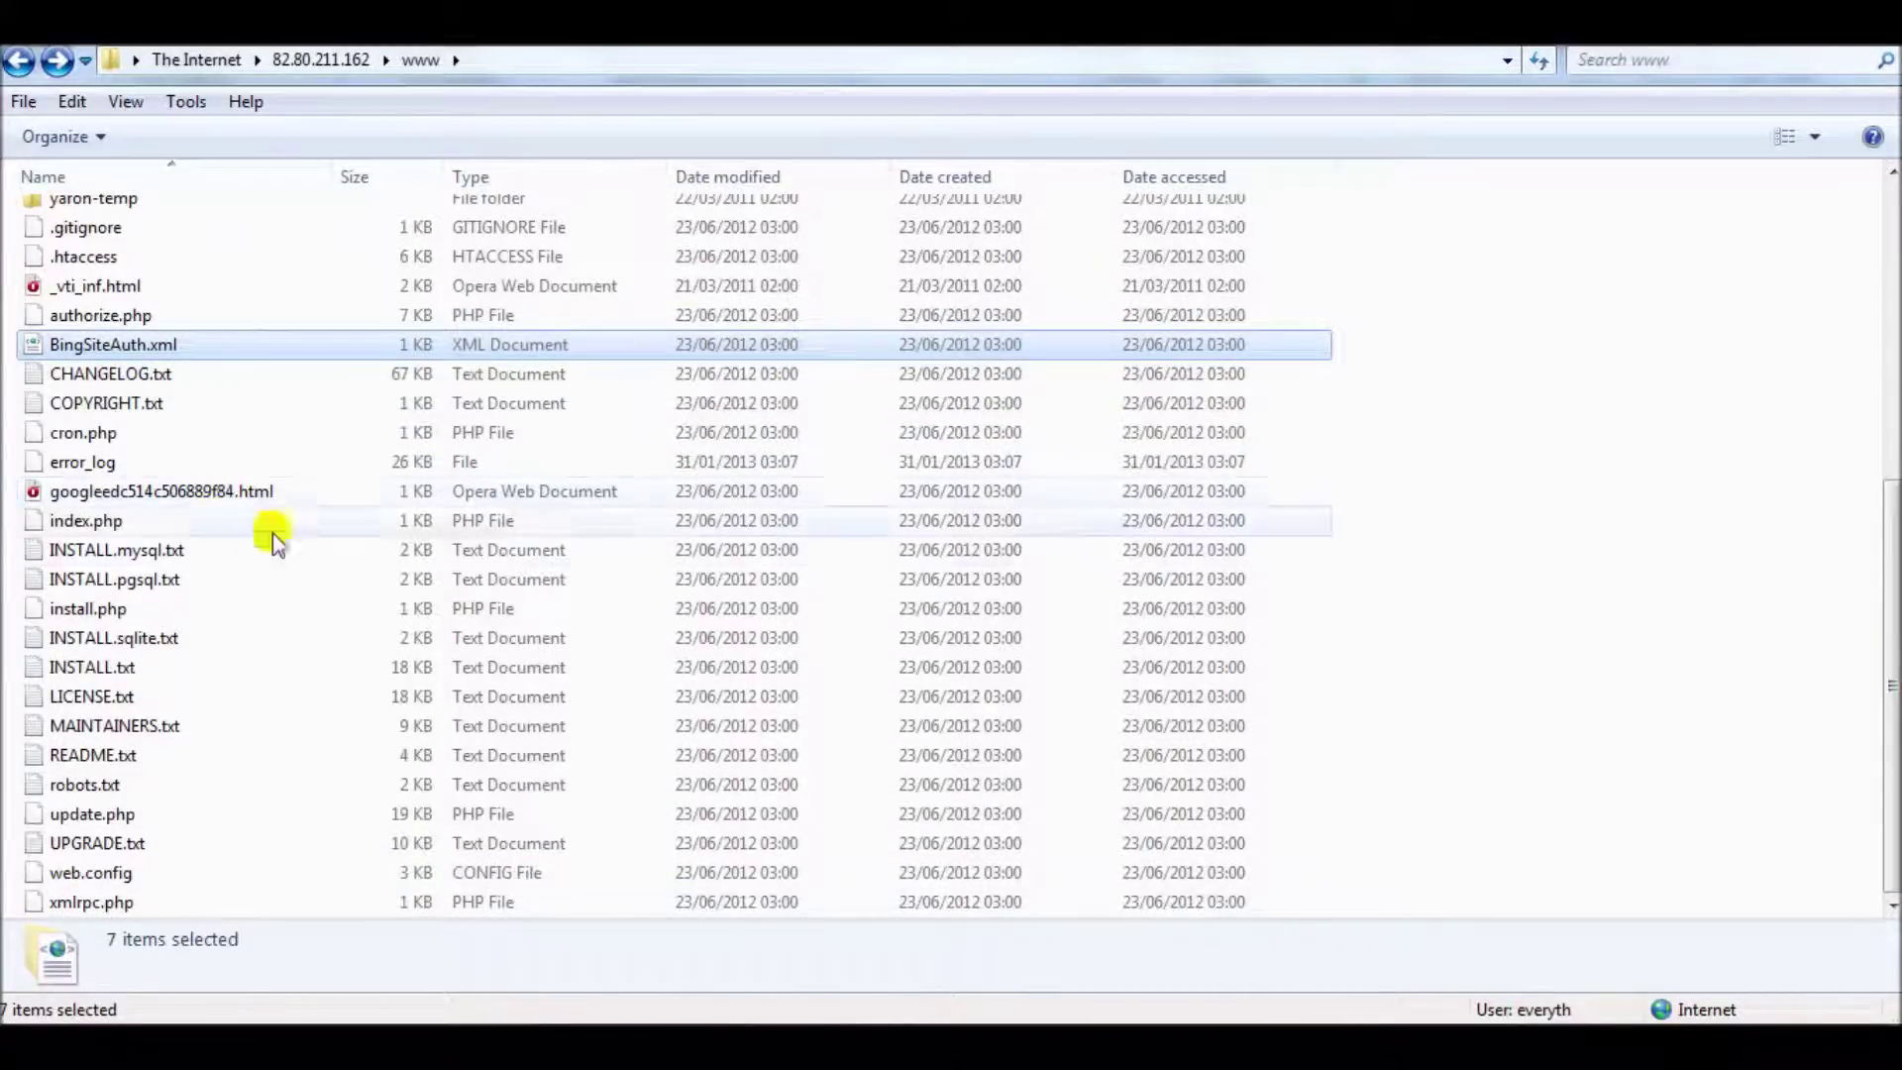
{"action": "left_click", "coordinate": [290, 347], "text": "ctrl"}
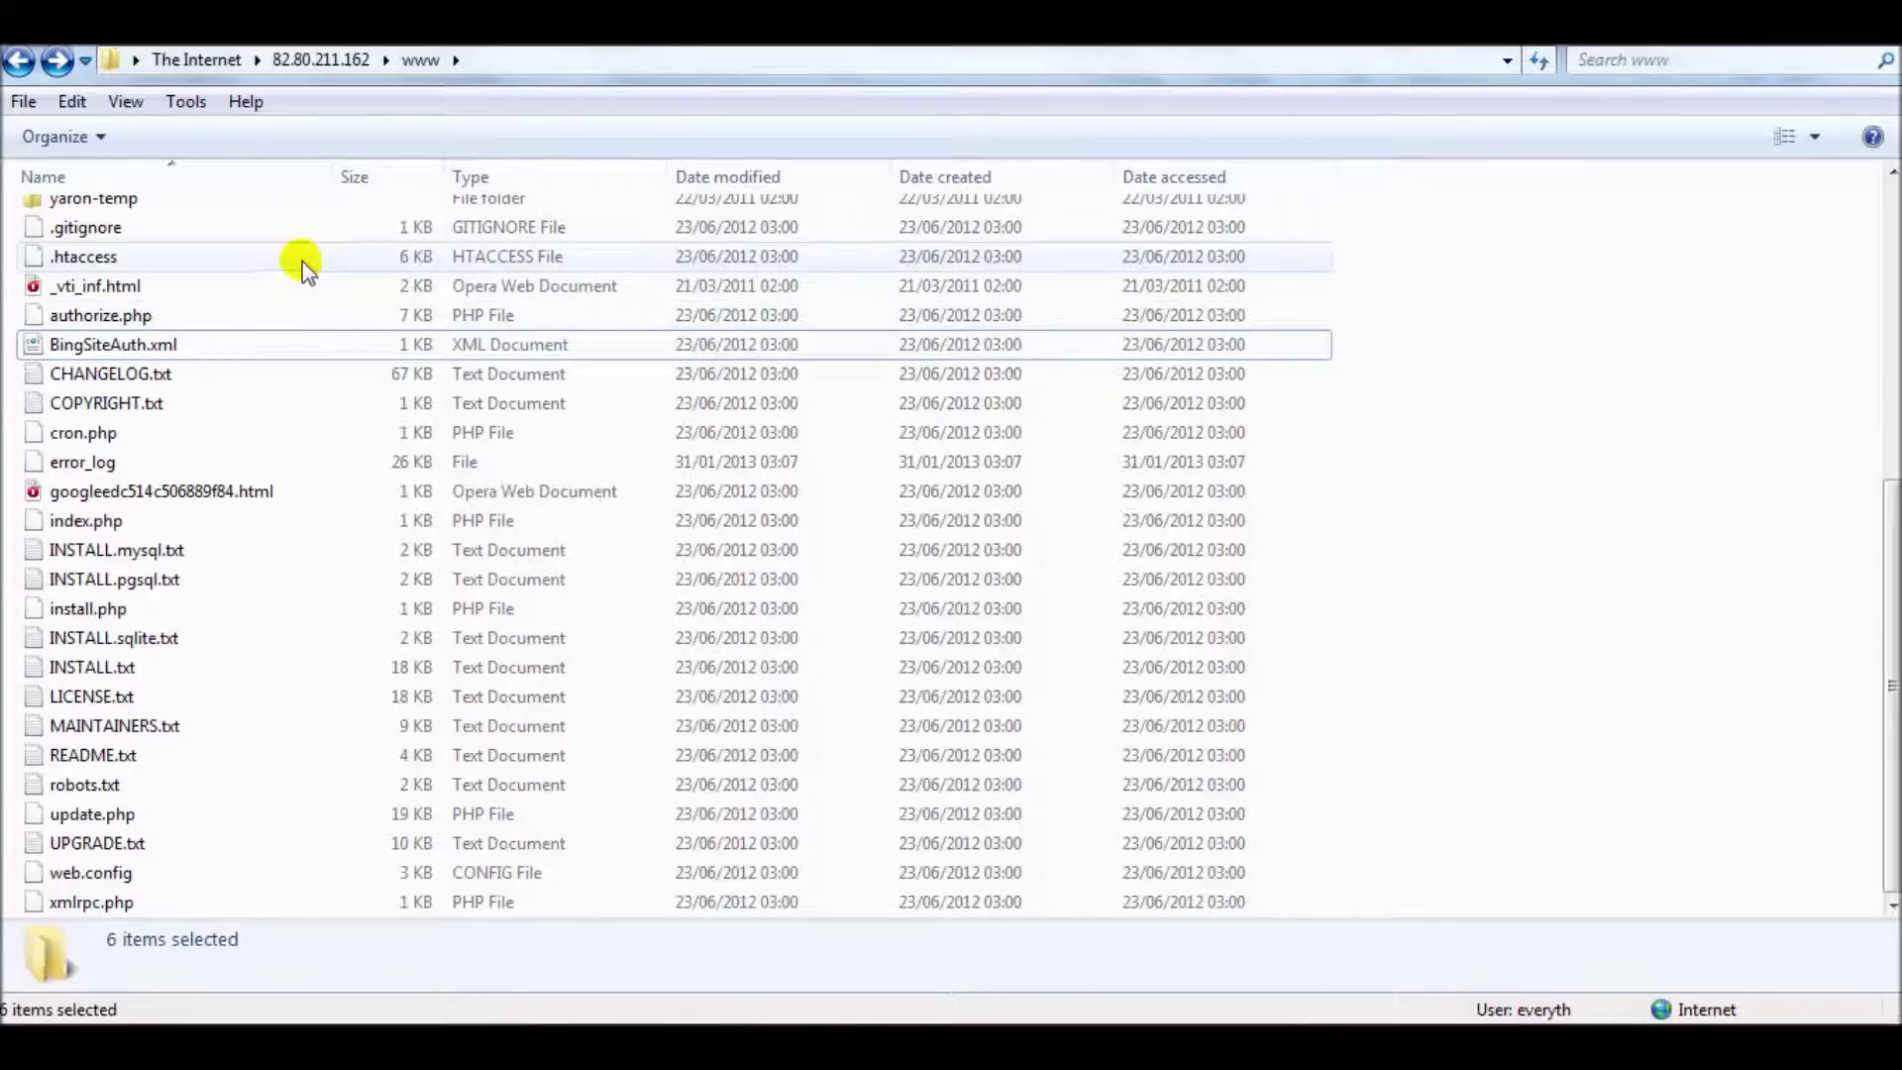
{"action": "left_click", "coordinate": [270, 381], "text": "ctrl"}
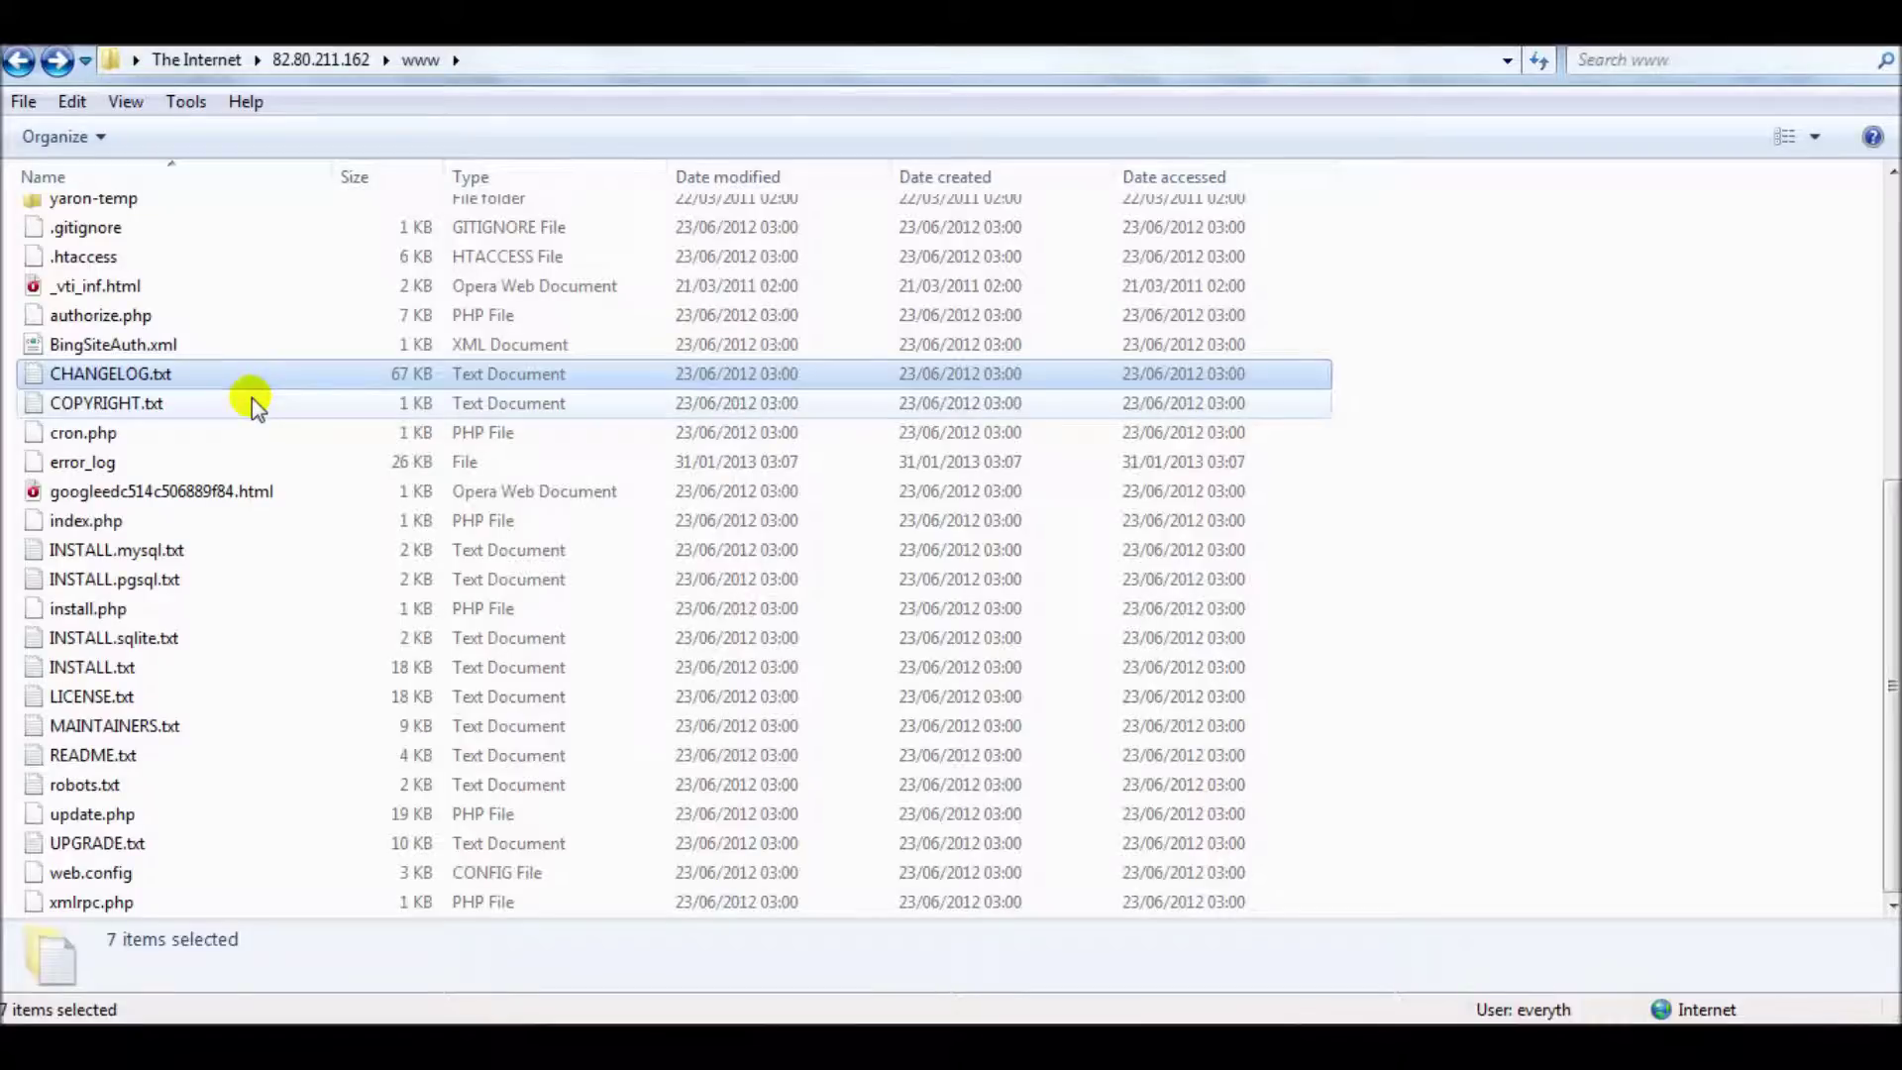
{"action": "left_click", "coordinate": [253, 400], "text": "ctrl"}
{"action": "left_click", "coordinate": [240, 433], "text": "ctrl"}
{"action": "left_click", "coordinate": [240, 433], "text": "ctrl"}
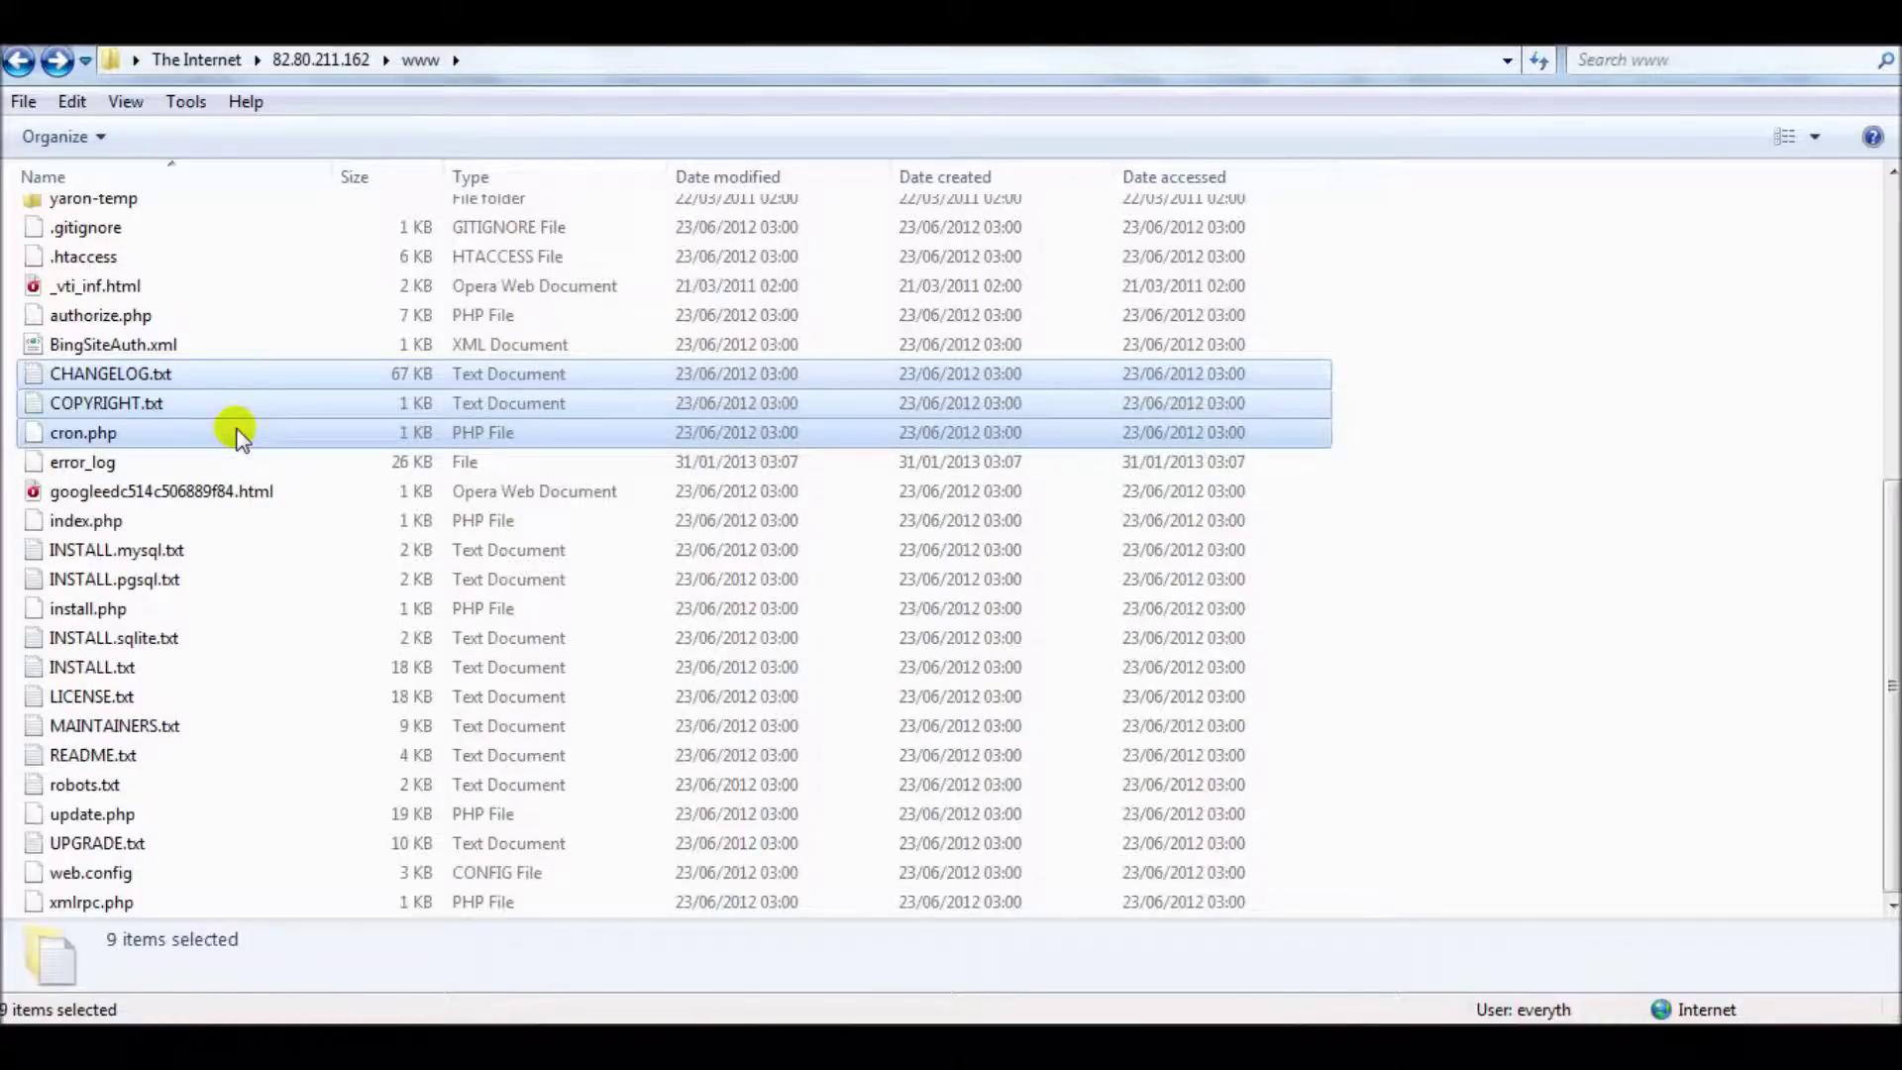
Extend the www selection with index.php, INSTALL.mysql.txt, INSTALL.pgsql.txt, install.php, INSTALL.sqlite.txt and INSTALL.txt
{"action": "left_click", "coordinate": [217, 525], "text": "ctrl"}
{"action": "left_click", "coordinate": [203, 550], "text": "ctrl"}
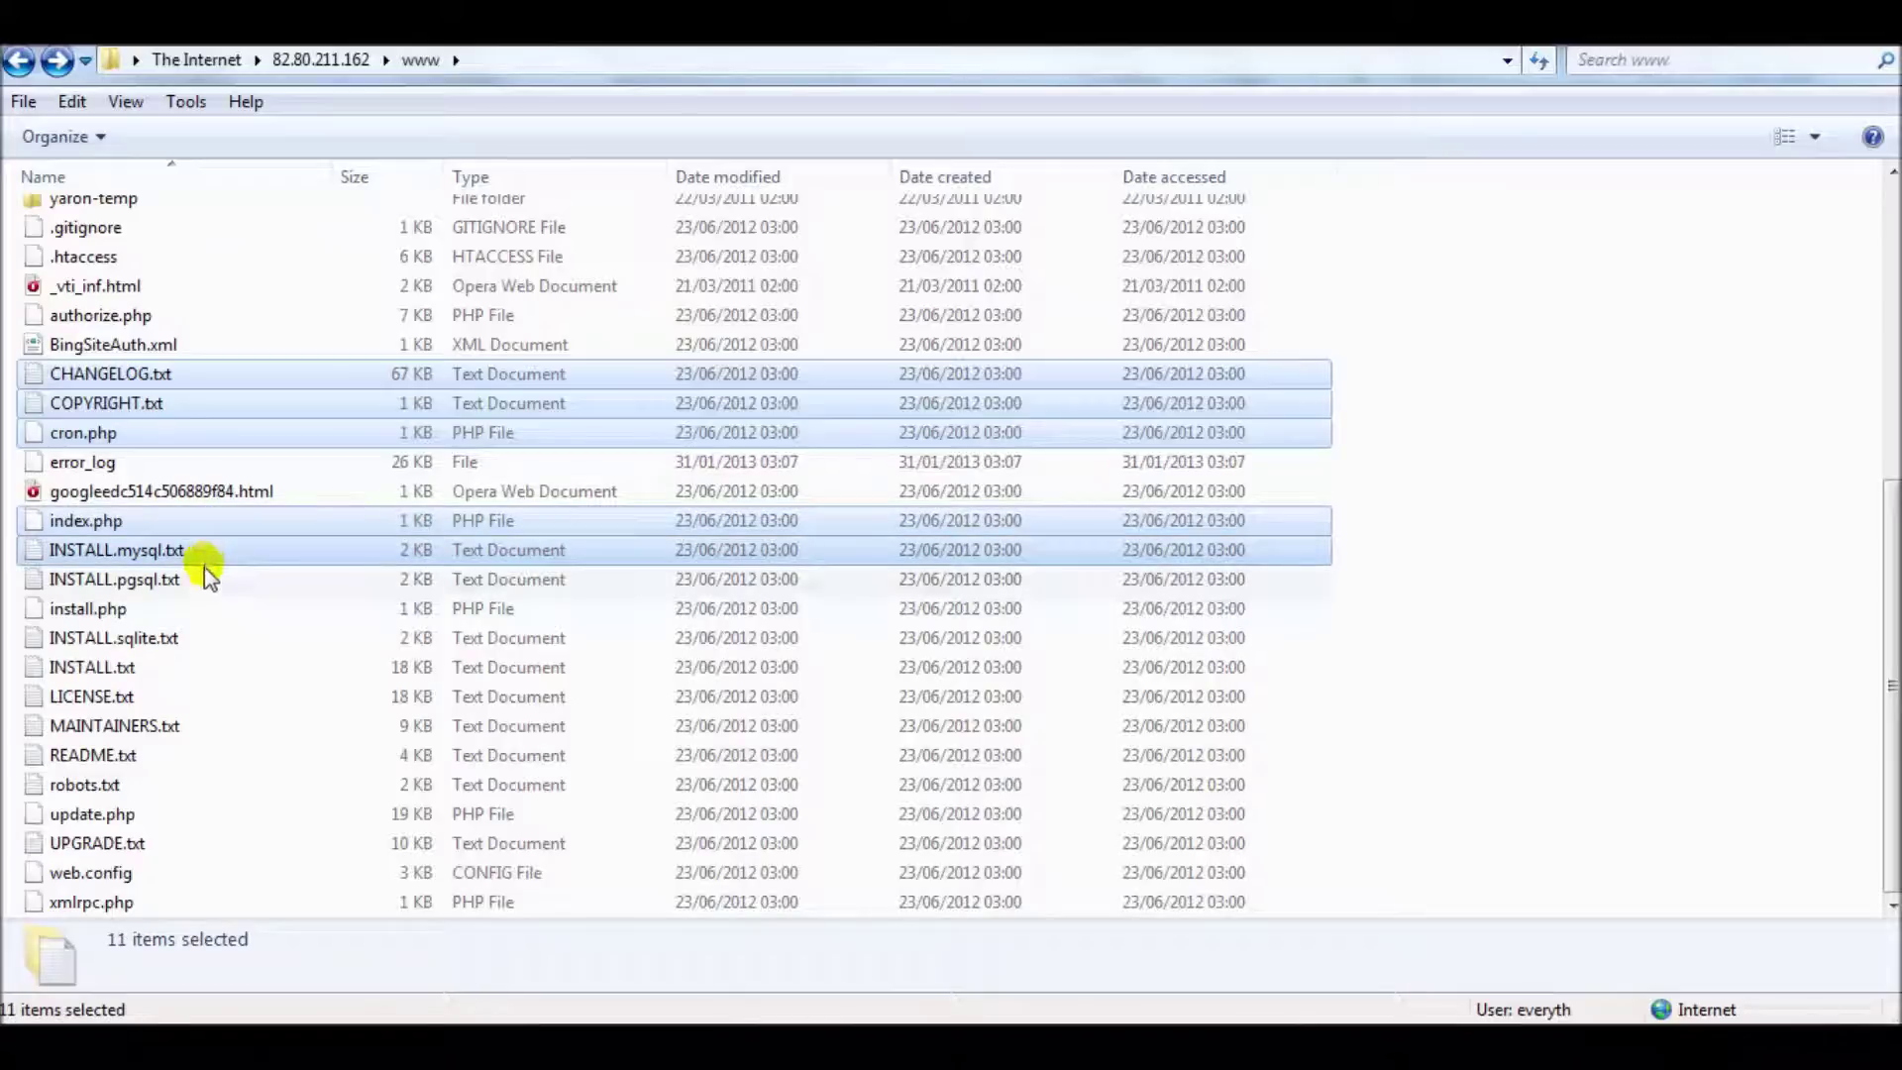
{"action": "left_click", "coordinate": [204, 579], "text": "ctrl"}
{"action": "left_click", "coordinate": [194, 615], "text": "ctrl"}
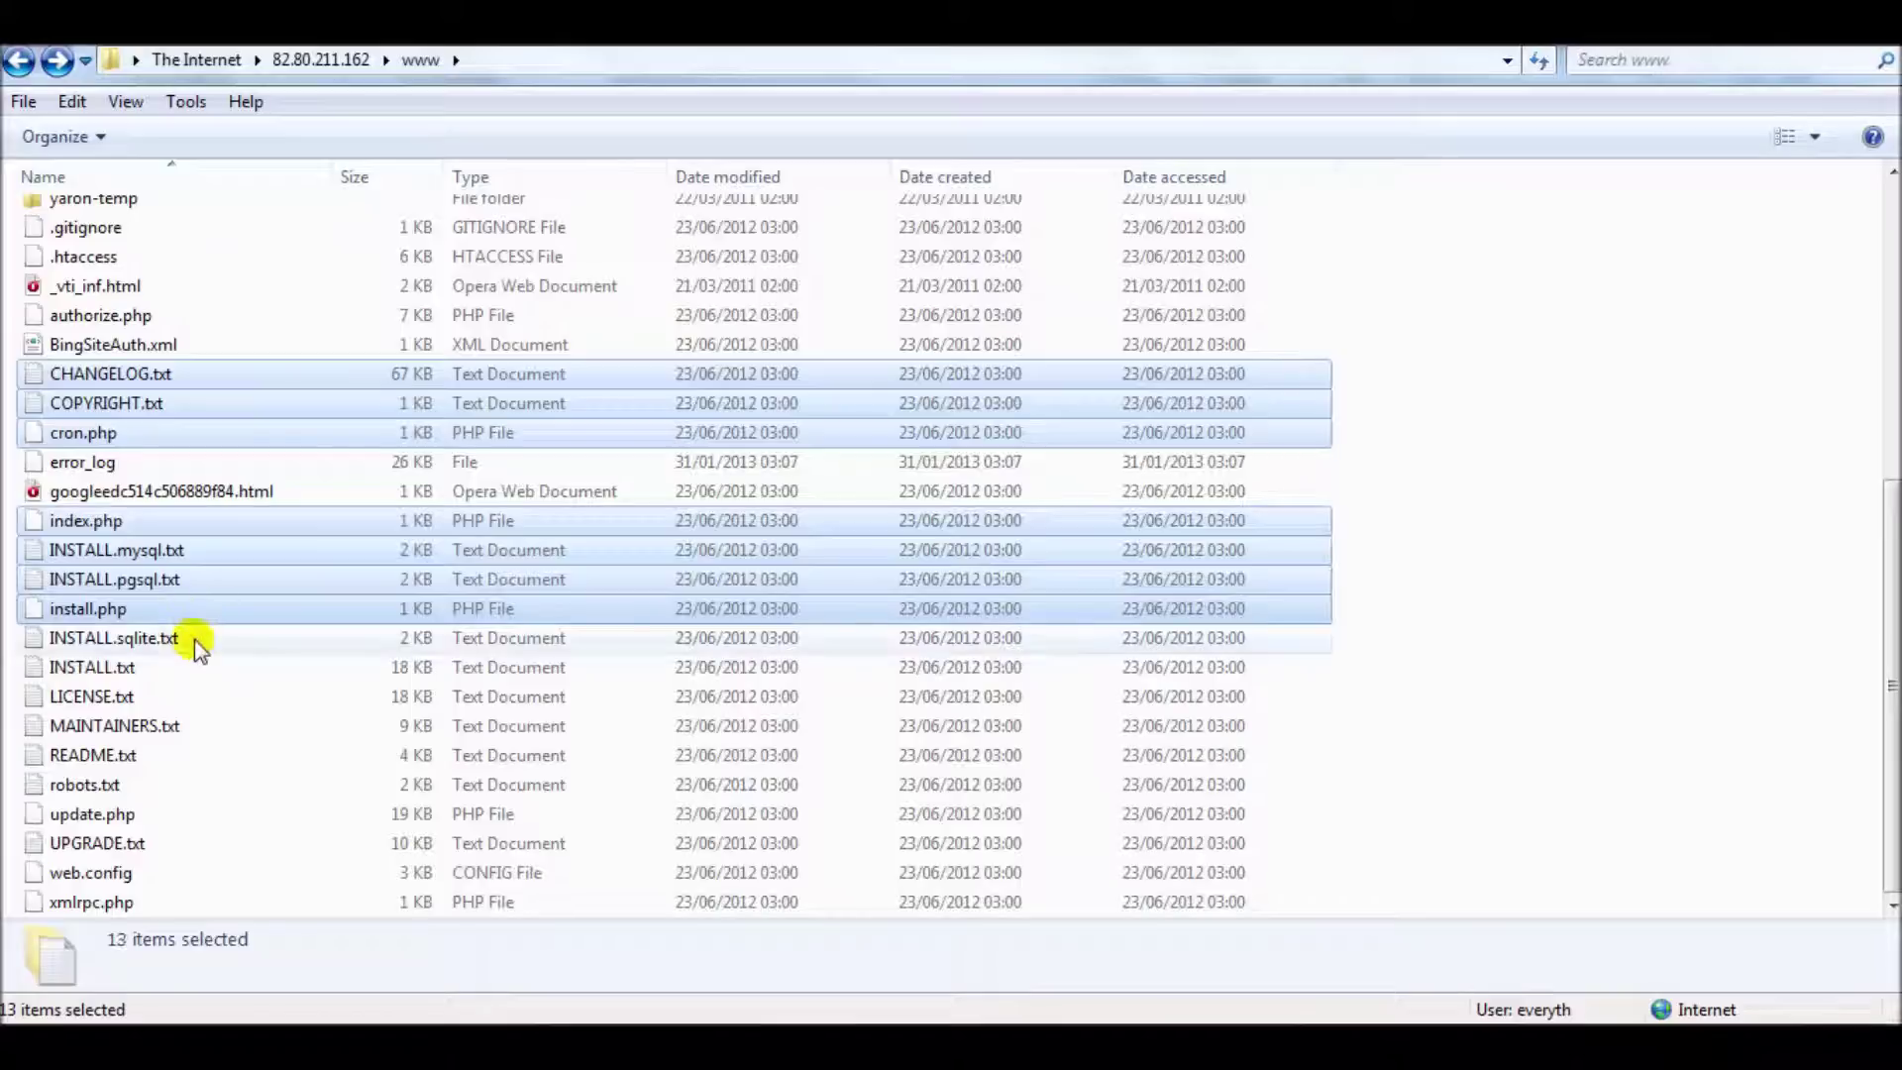
{"action": "left_click", "coordinate": [195, 639], "text": "ctrl"}
{"action": "left_click", "coordinate": [187, 669], "text": "ctrl"}
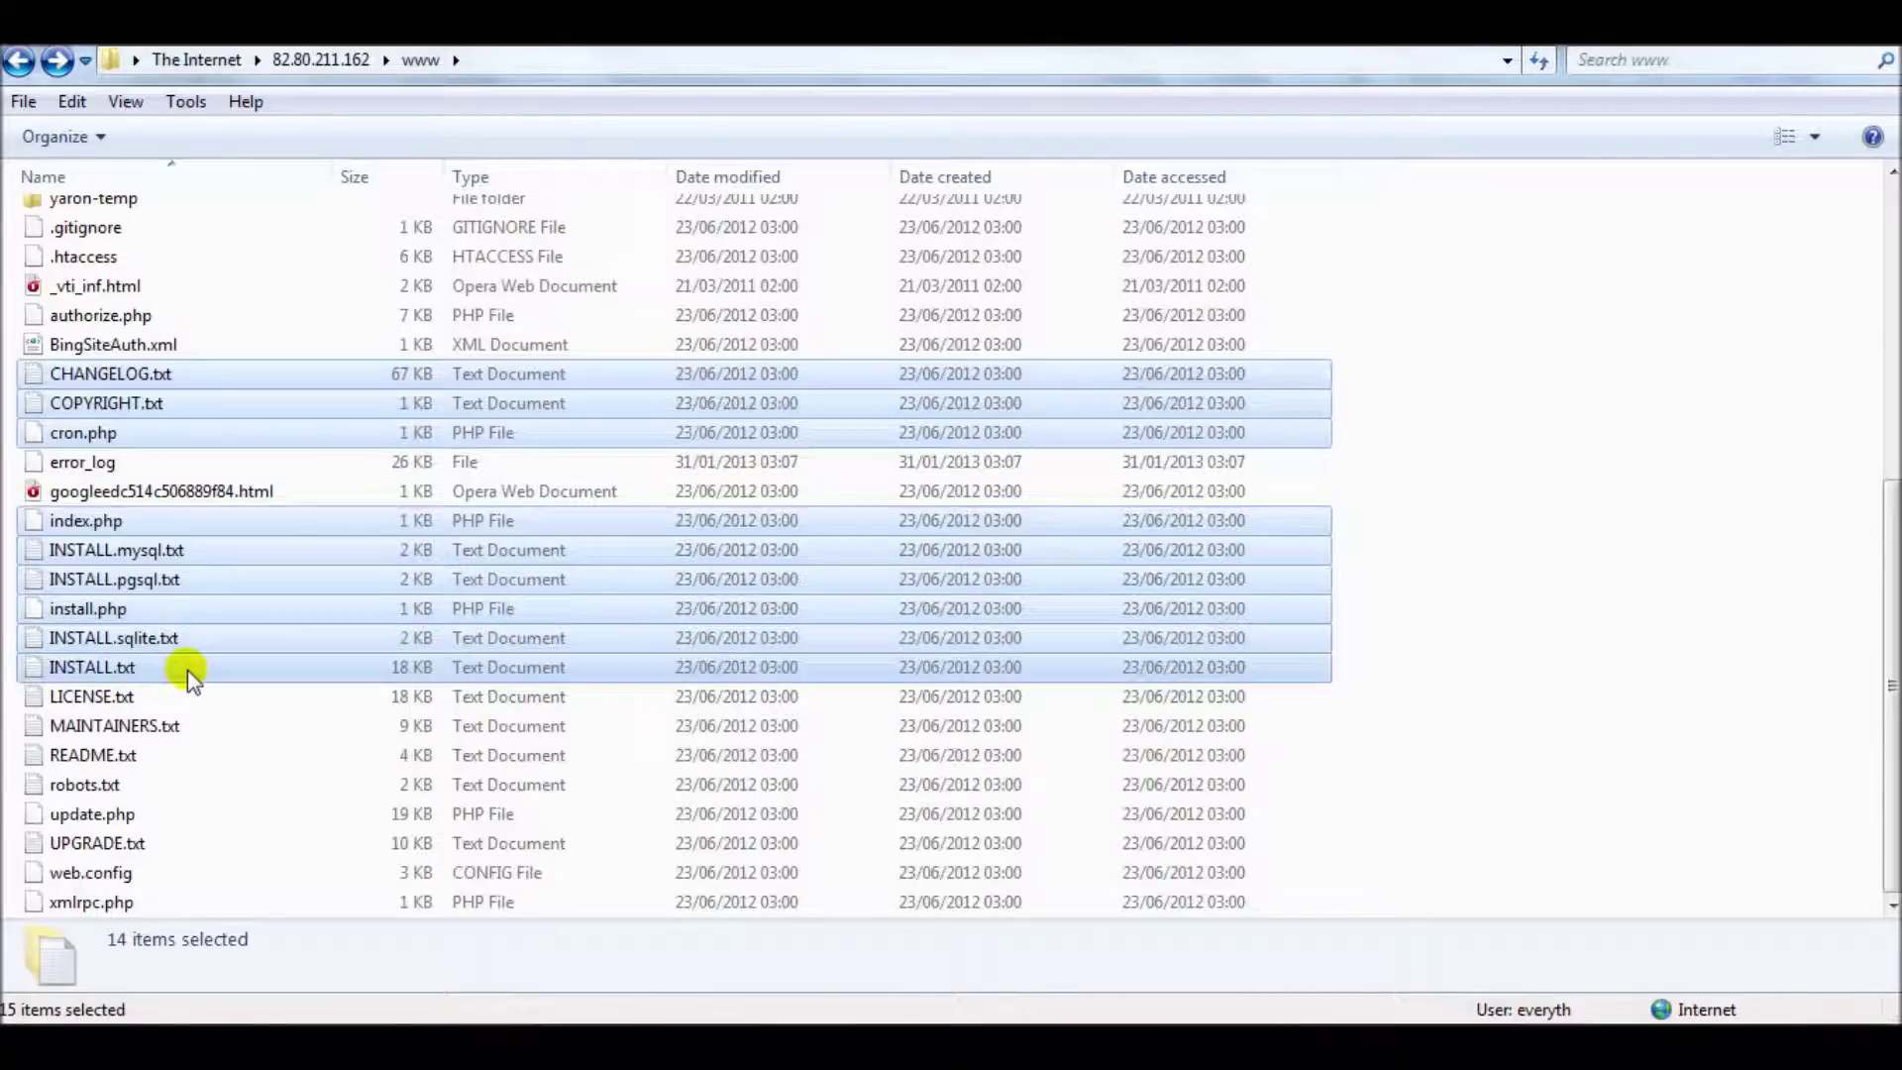
Add LICENSE.txt, MAINTAINERS.txt, README.txt, update.php and UPGRADE.txt to the www selection, leaving out robots.txt
{"action": "left_click", "coordinate": [188, 699], "text": "ctrl"}
{"action": "left_click", "coordinate": [190, 728], "text": "ctrl"}
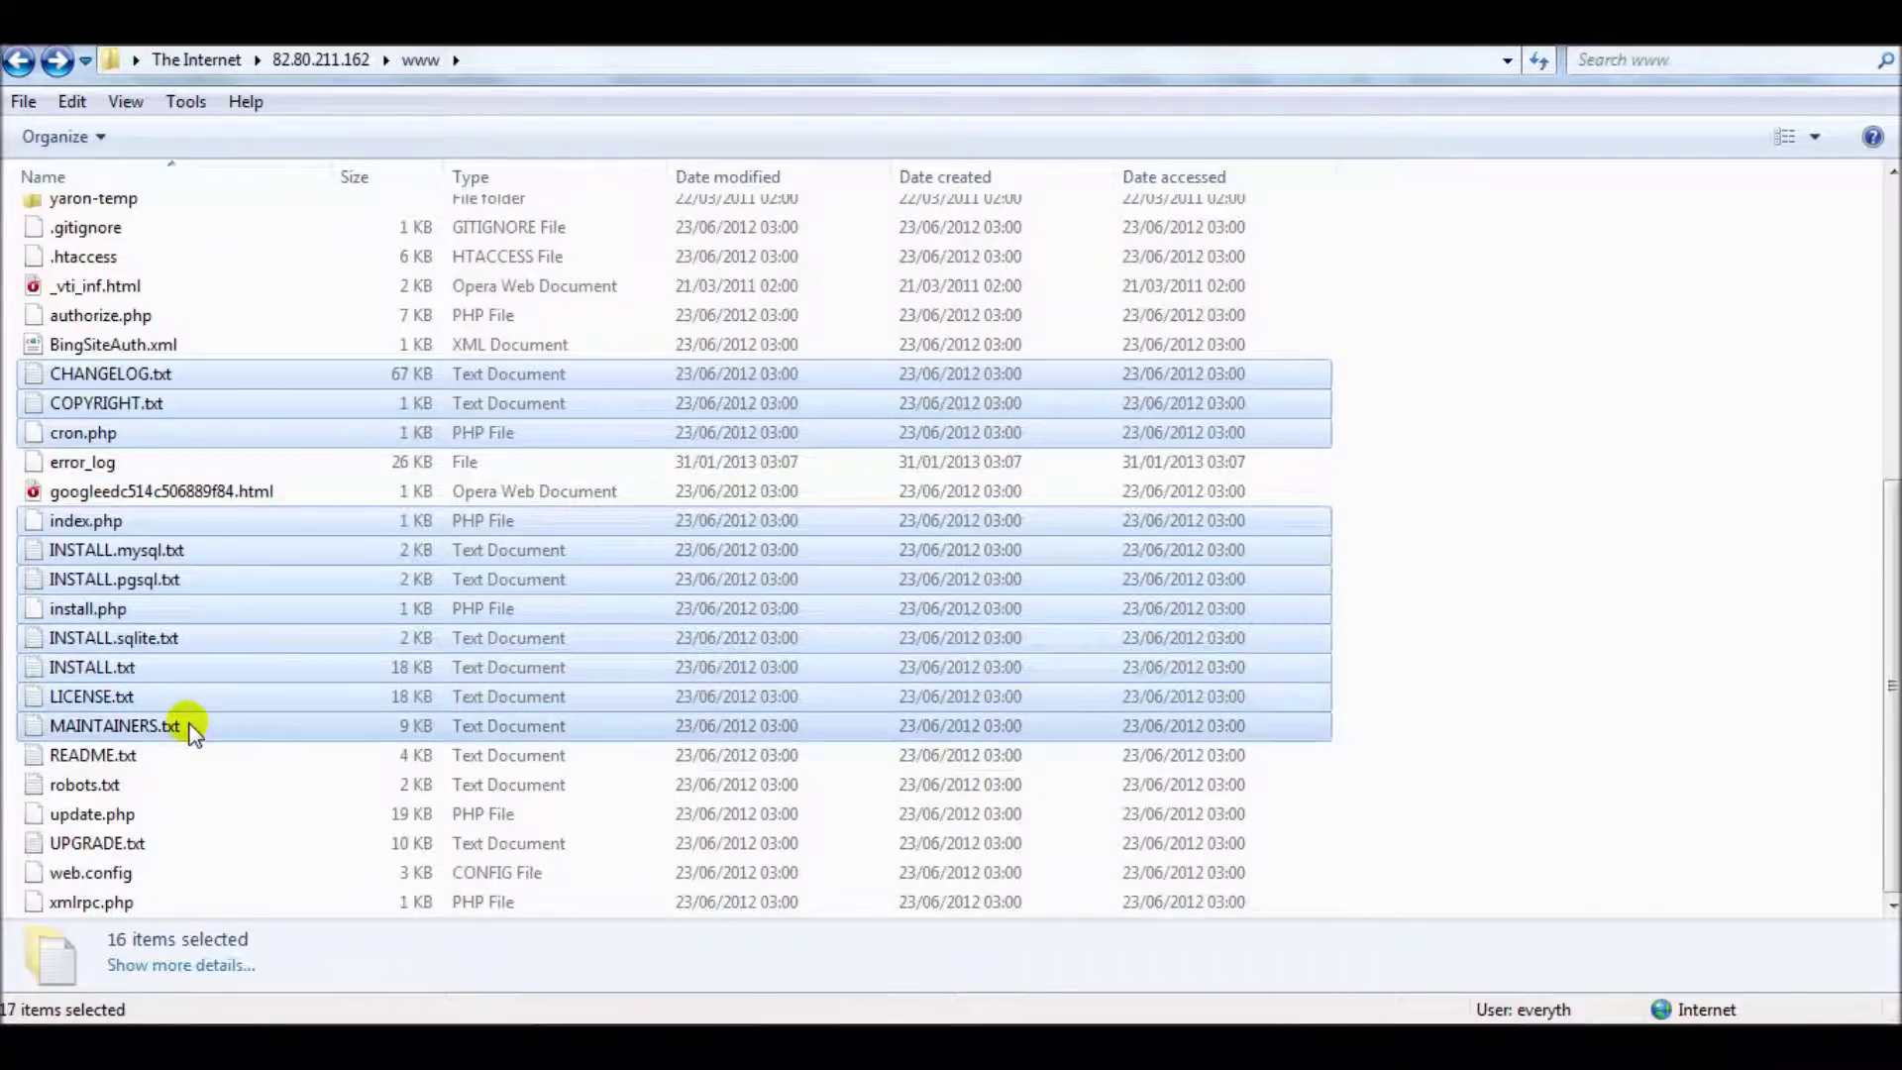
{"action": "left_click", "coordinate": [190, 755], "text": "ctrl"}
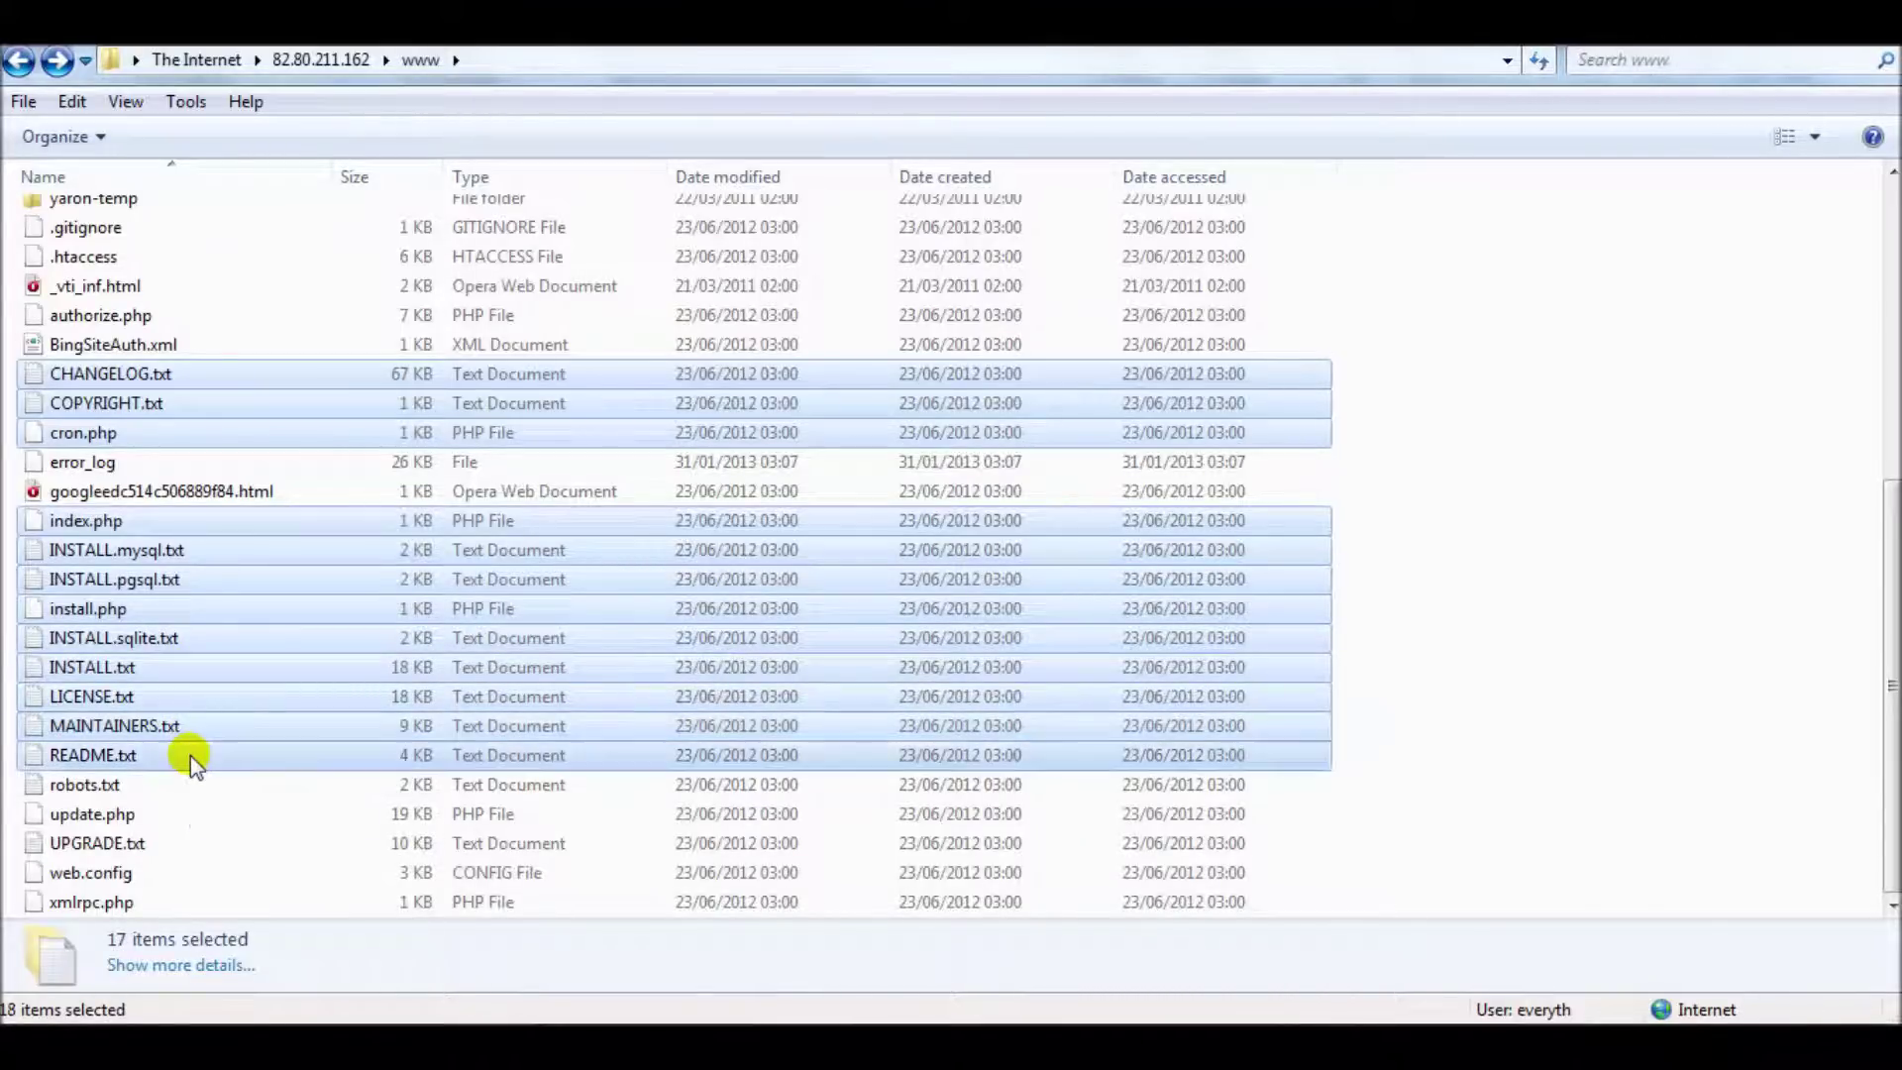
{"action": "left_click", "coordinate": [190, 815], "text": "ctrl"}
{"action": "left_click", "coordinate": [187, 842], "text": "ctrl"}
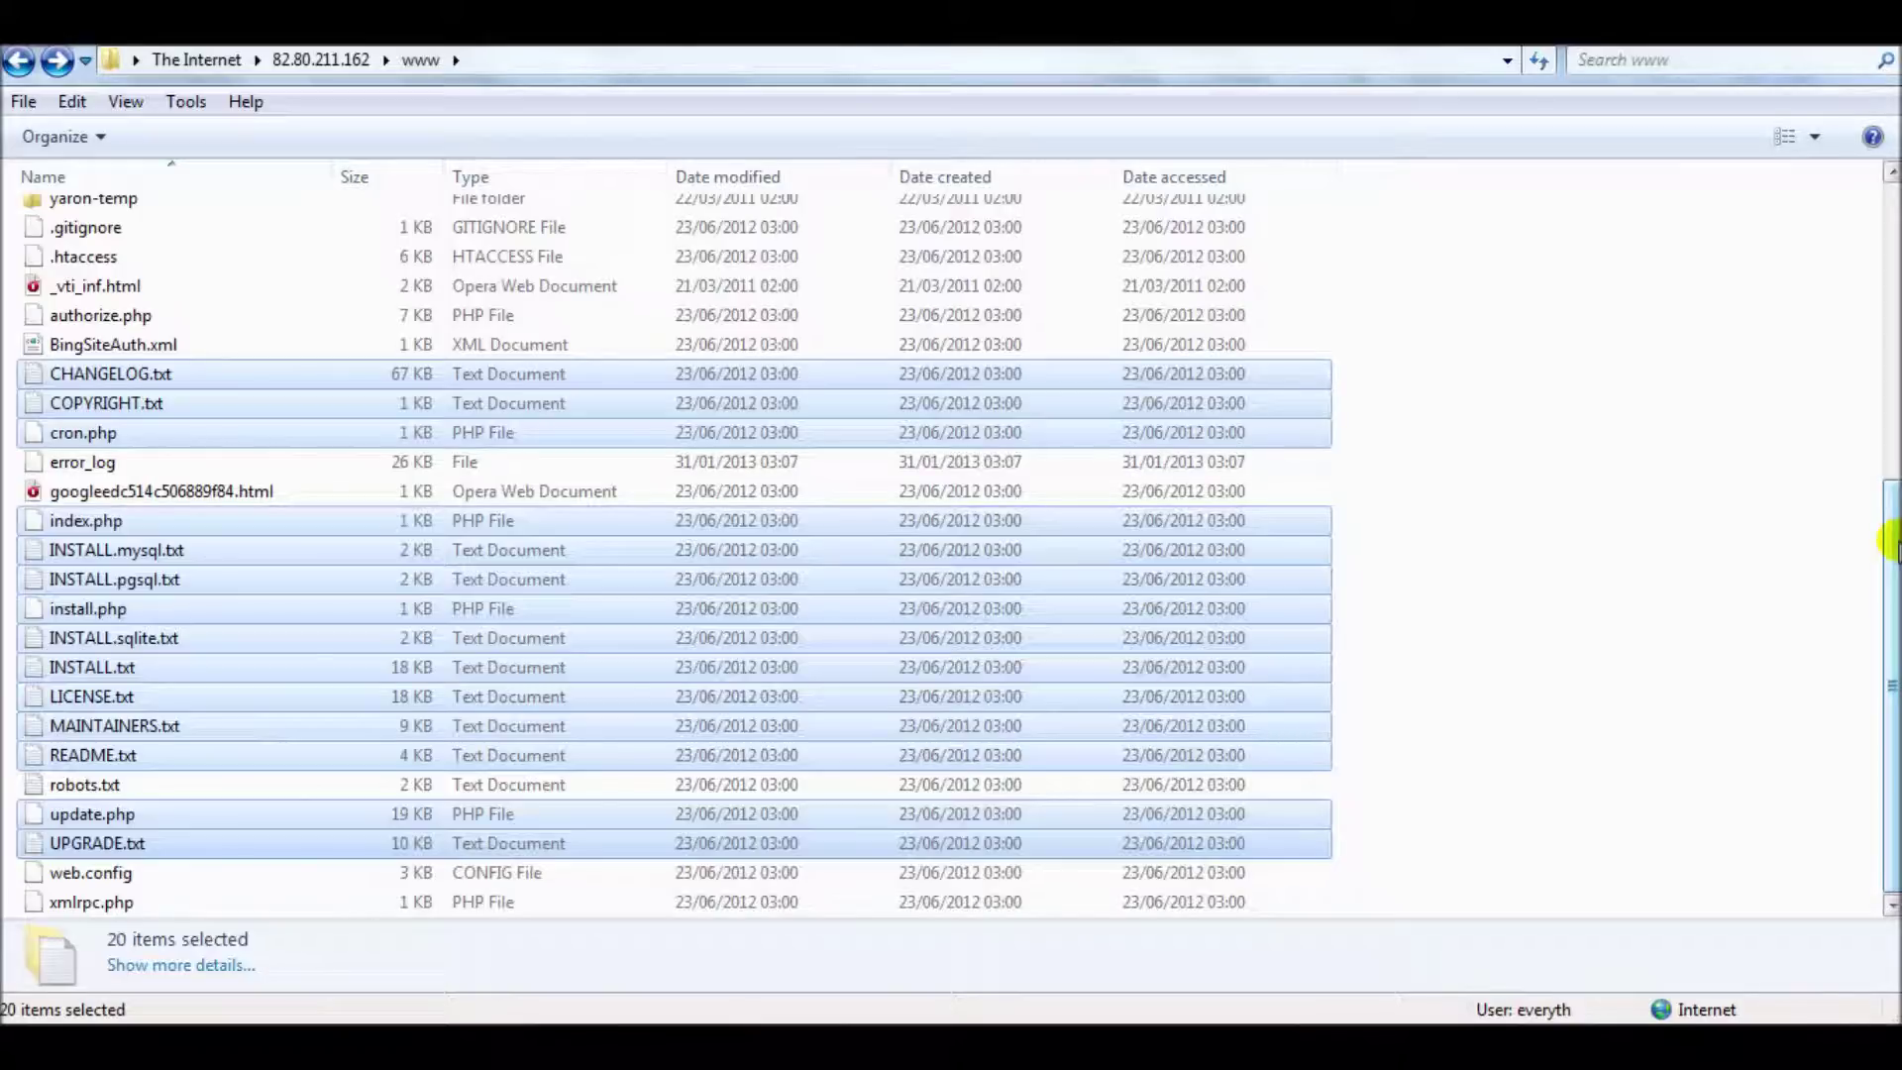
Check the local drupal-7.21 file list and add .gitignore and authorize.php to the www selection, leaving out .htaccess
{"action": "mouse_move", "coordinate": [1041, 1050]}
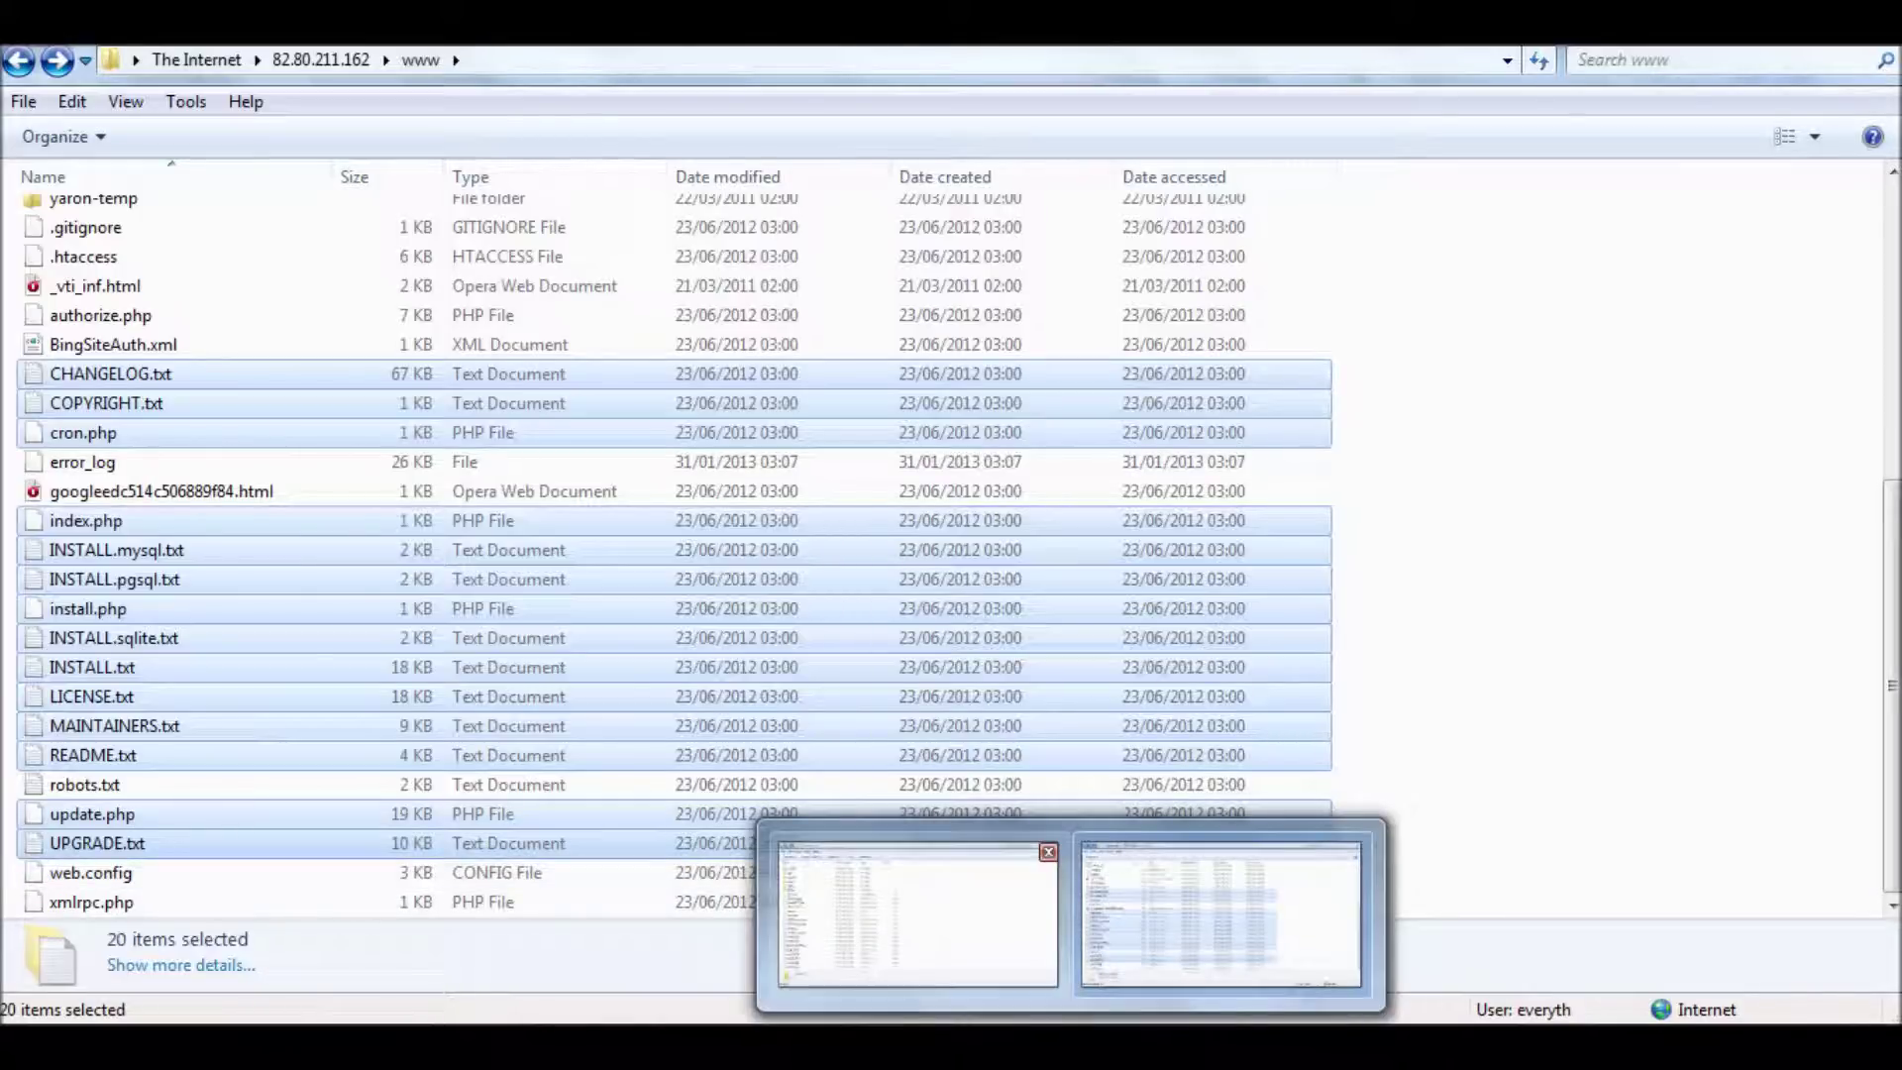
{"action": "left_click", "coordinate": [1214, 793]}
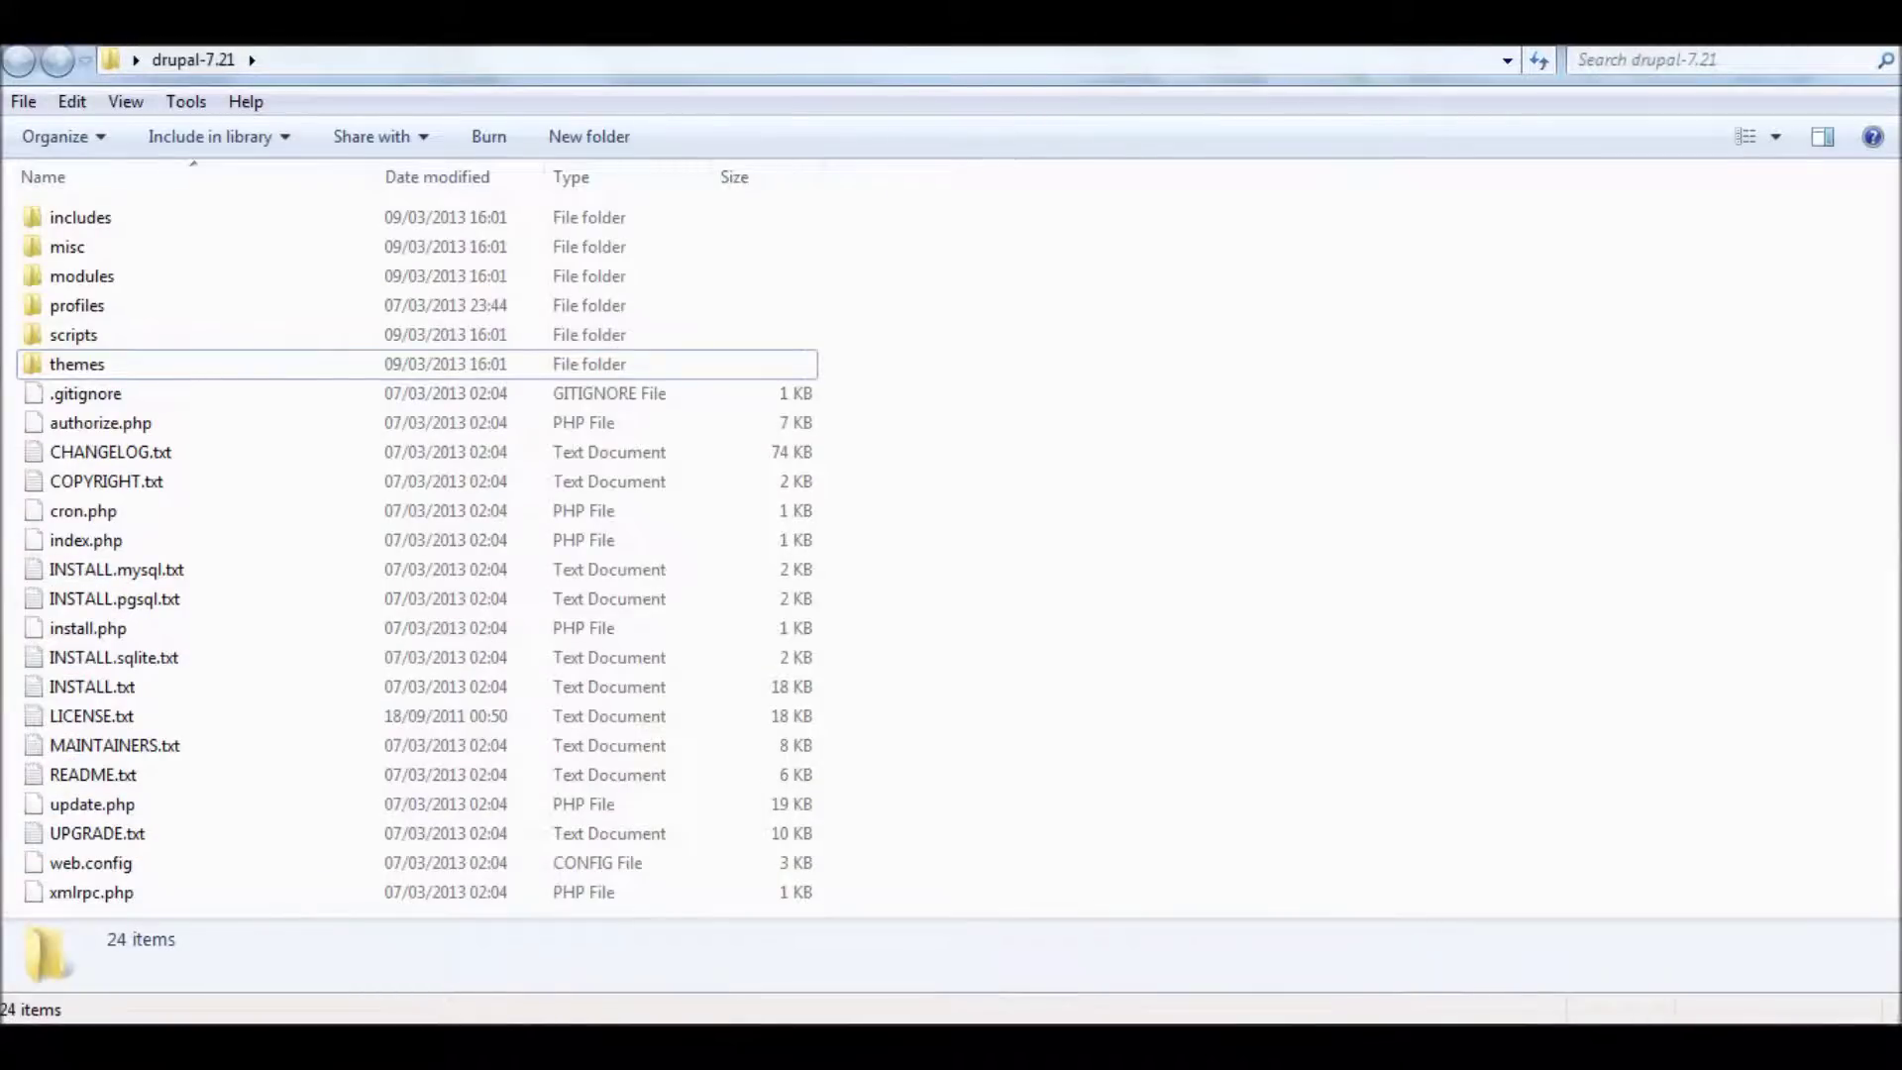
{"action": "key", "text": "alt+Tab"}
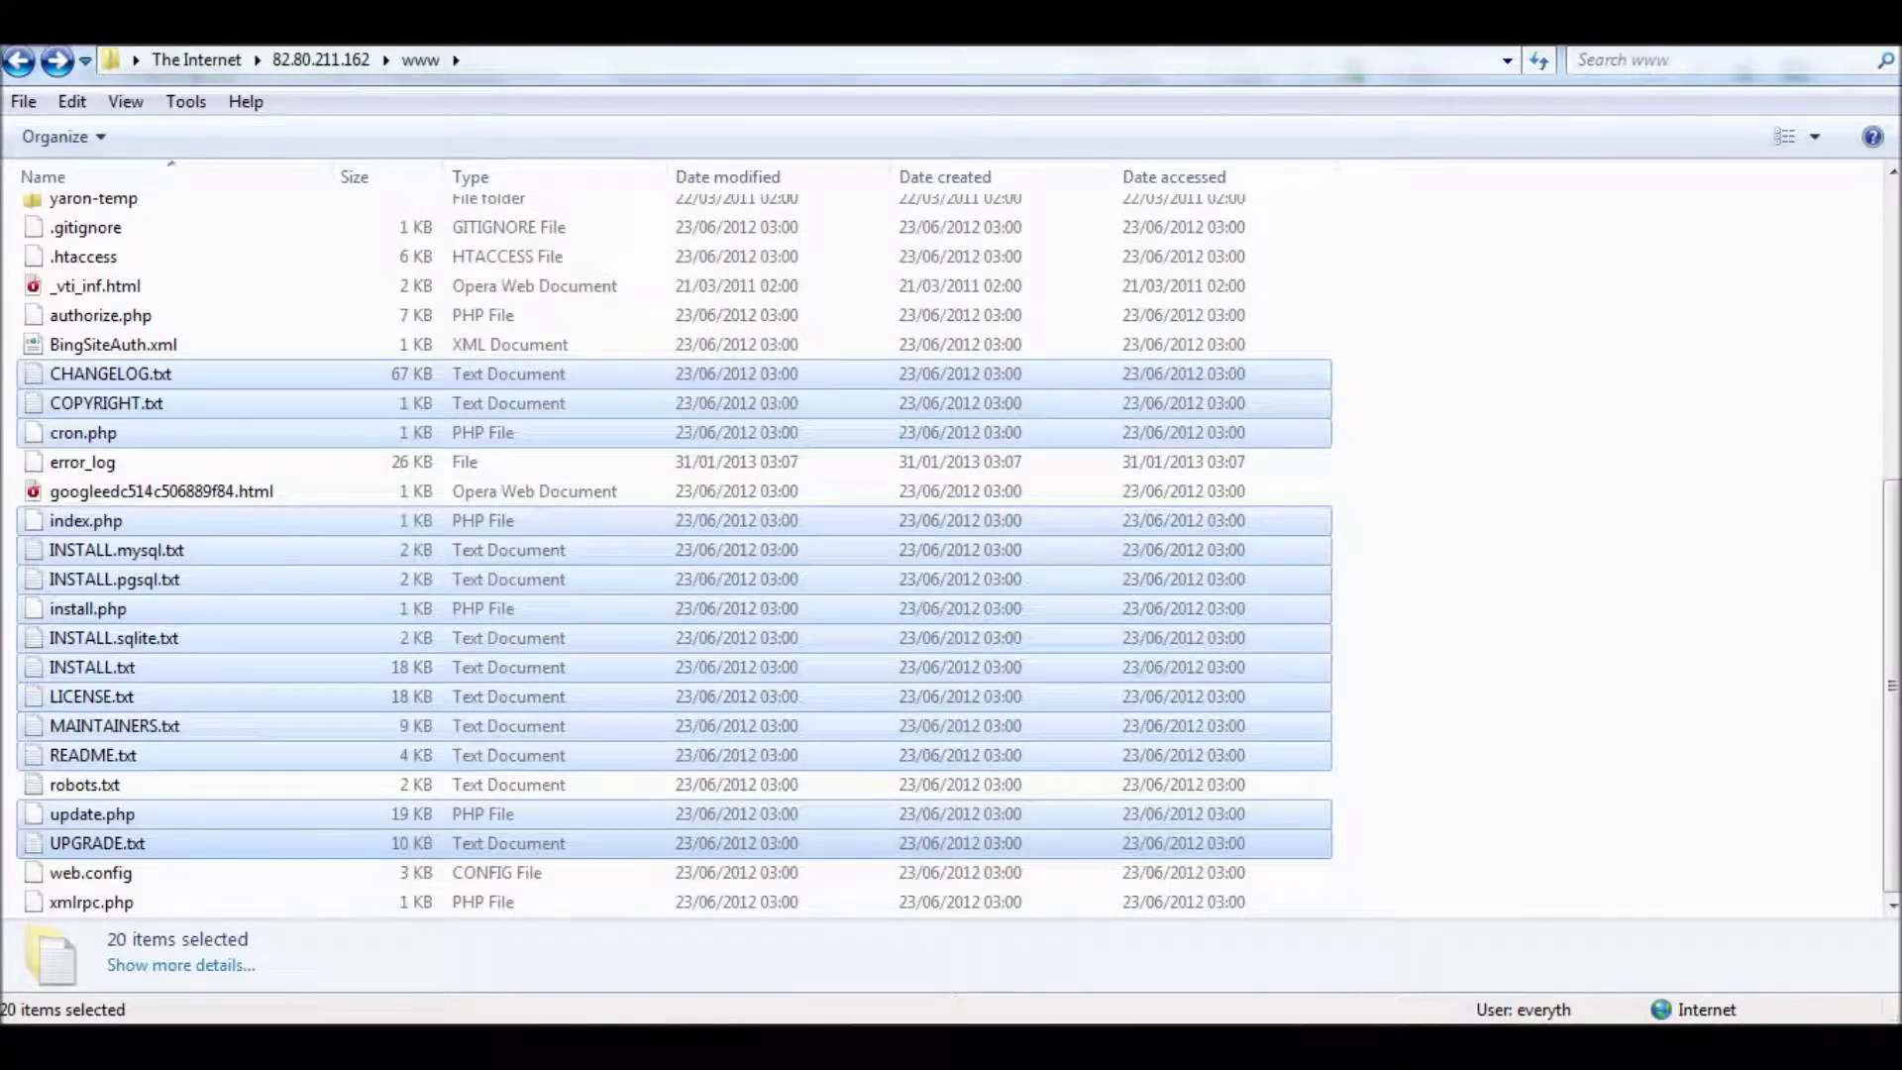
{"action": "left_click", "coordinate": [129, 230], "text": "ctrl"}
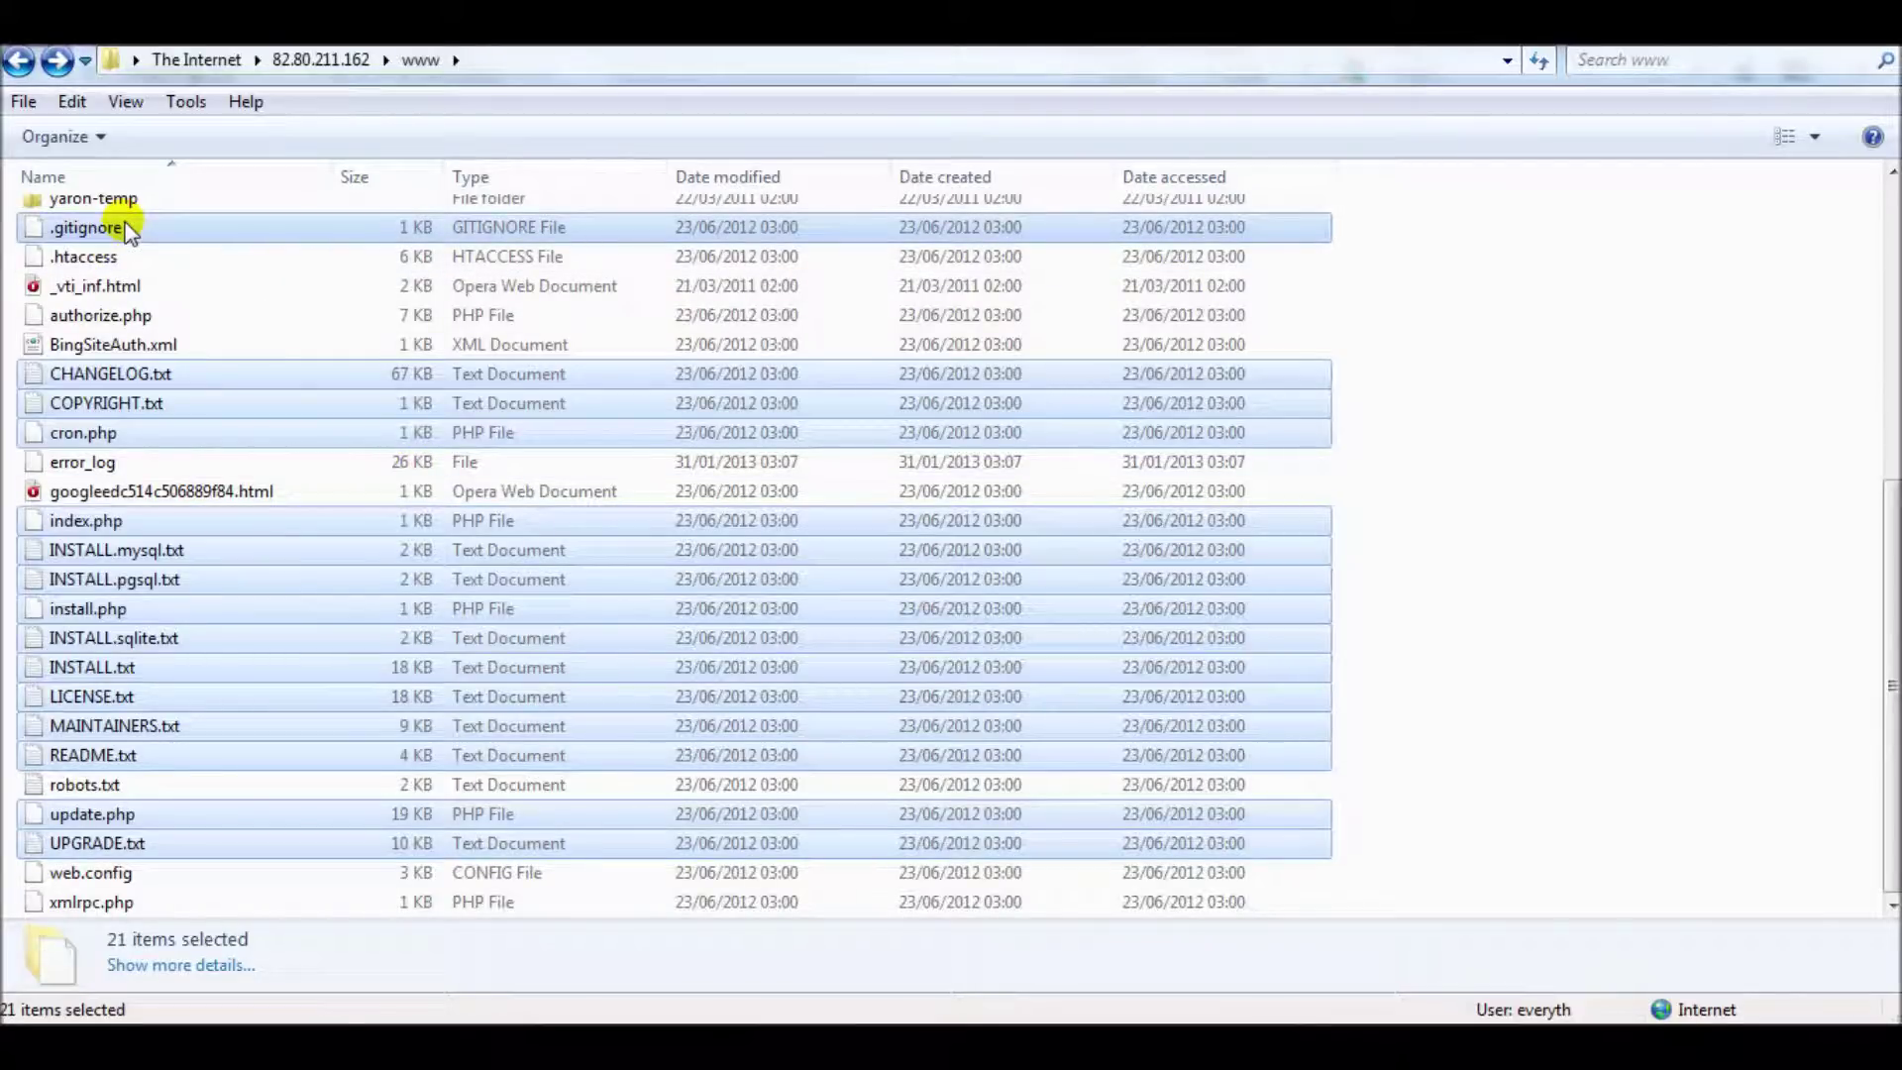
{"action": "left_click", "coordinate": [128, 317], "text": "ctrl"}
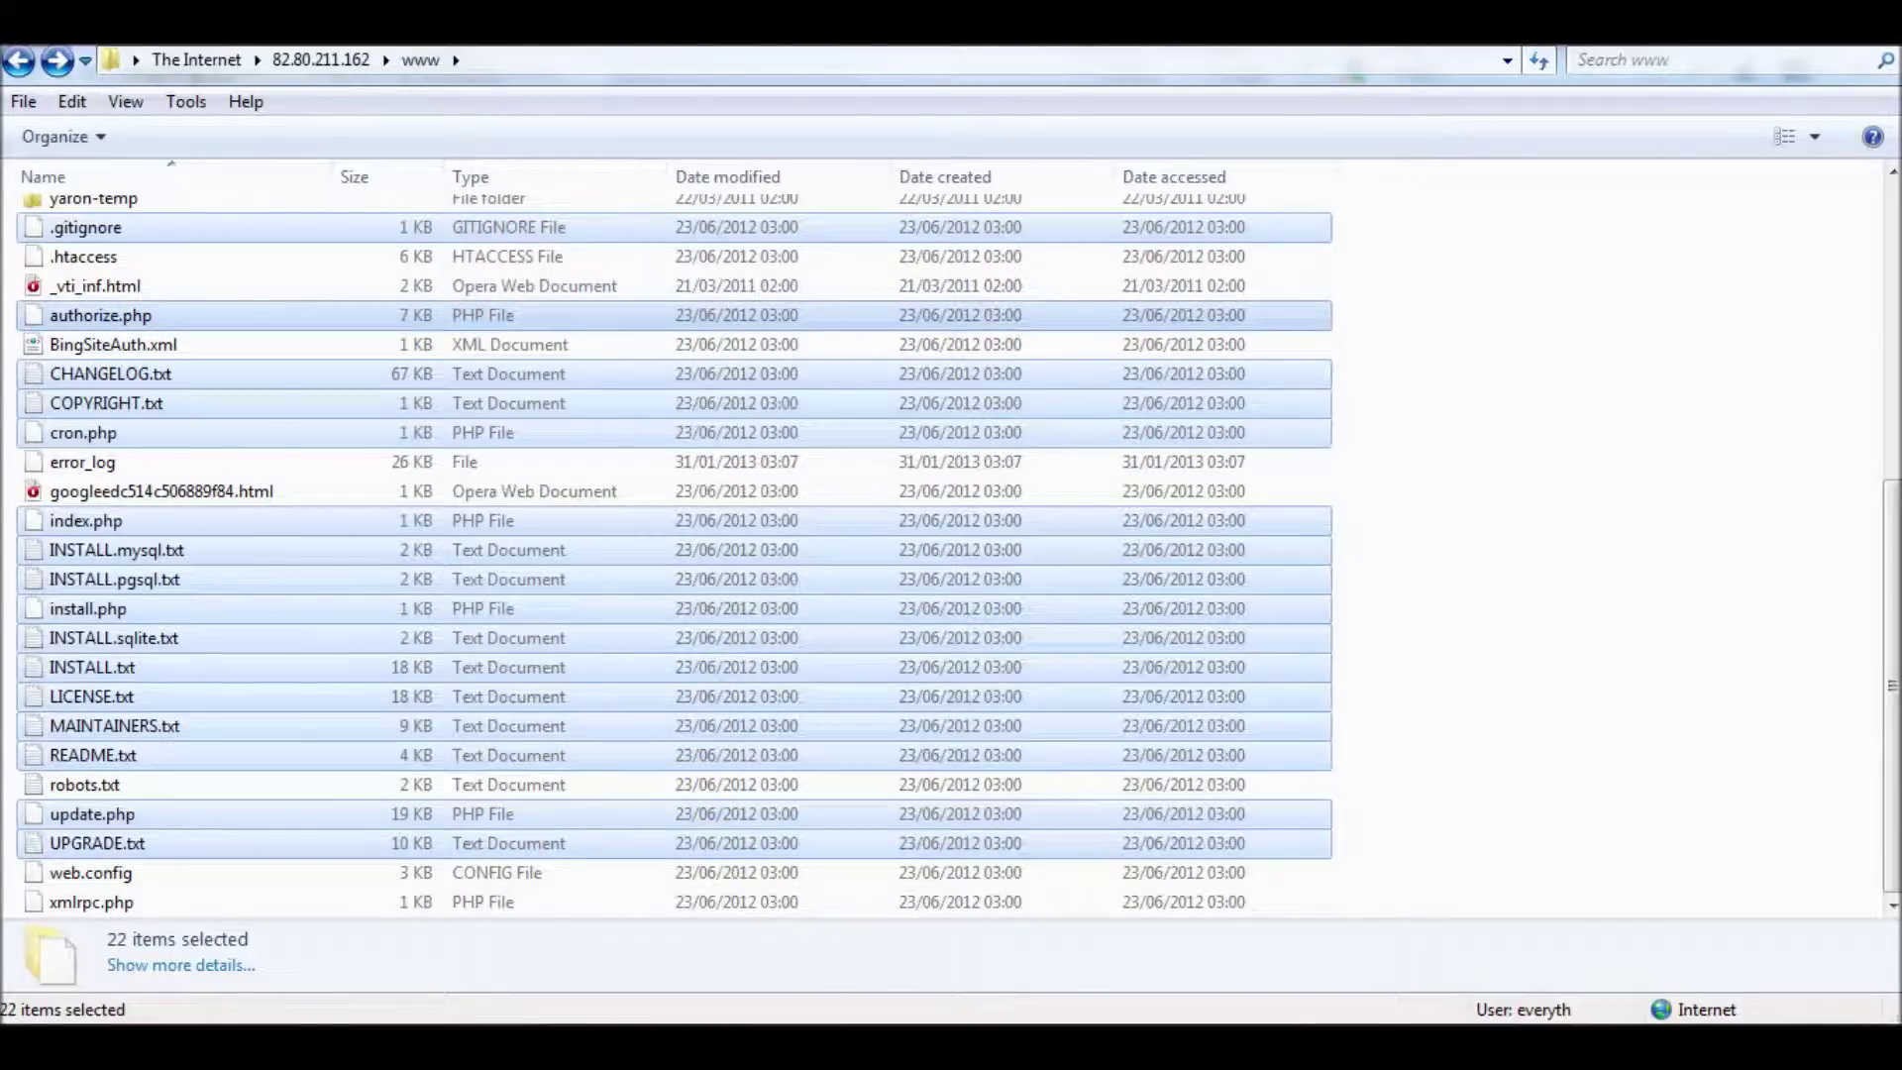
Recheck the local drupal-7.21 folder, add web.config and xmlrpc.php to the www selection, and review the selected items
{"action": "key", "text": "alt+Tab"}
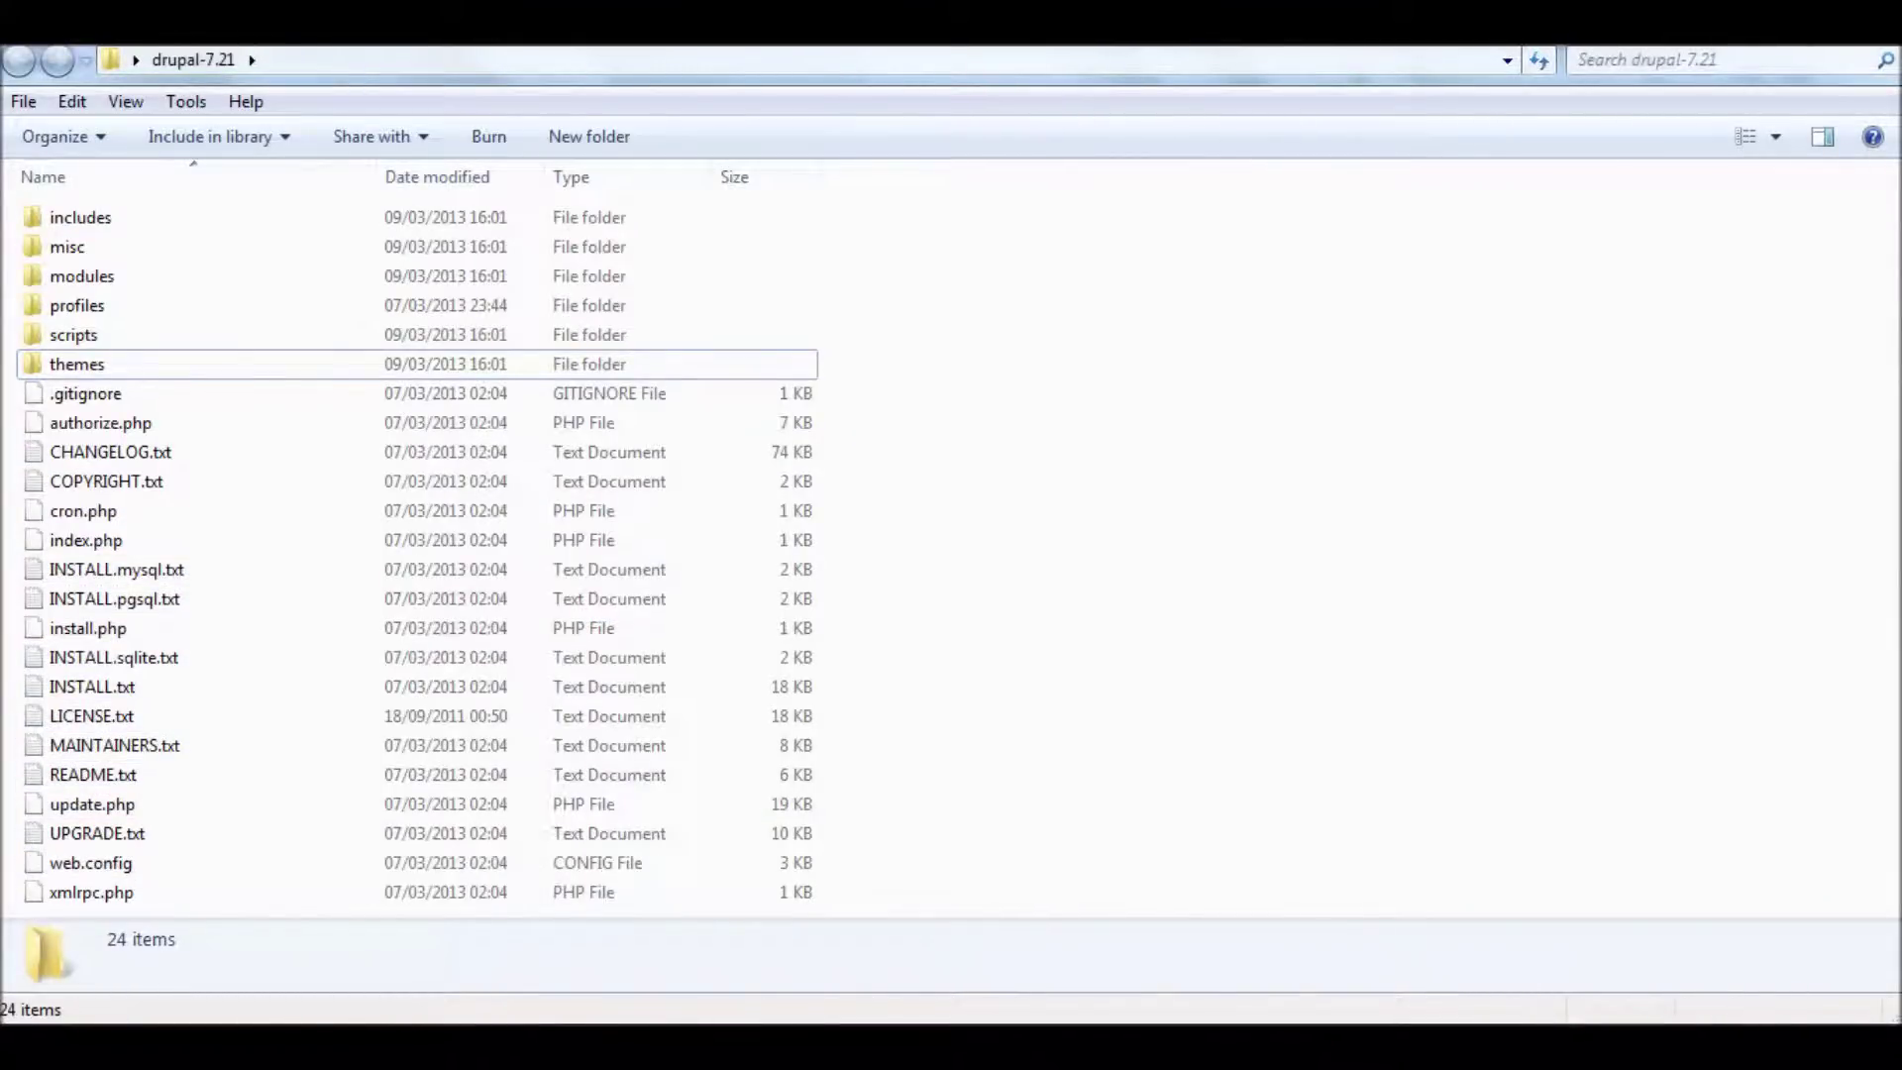
{"action": "key", "text": "alt+Tab"}
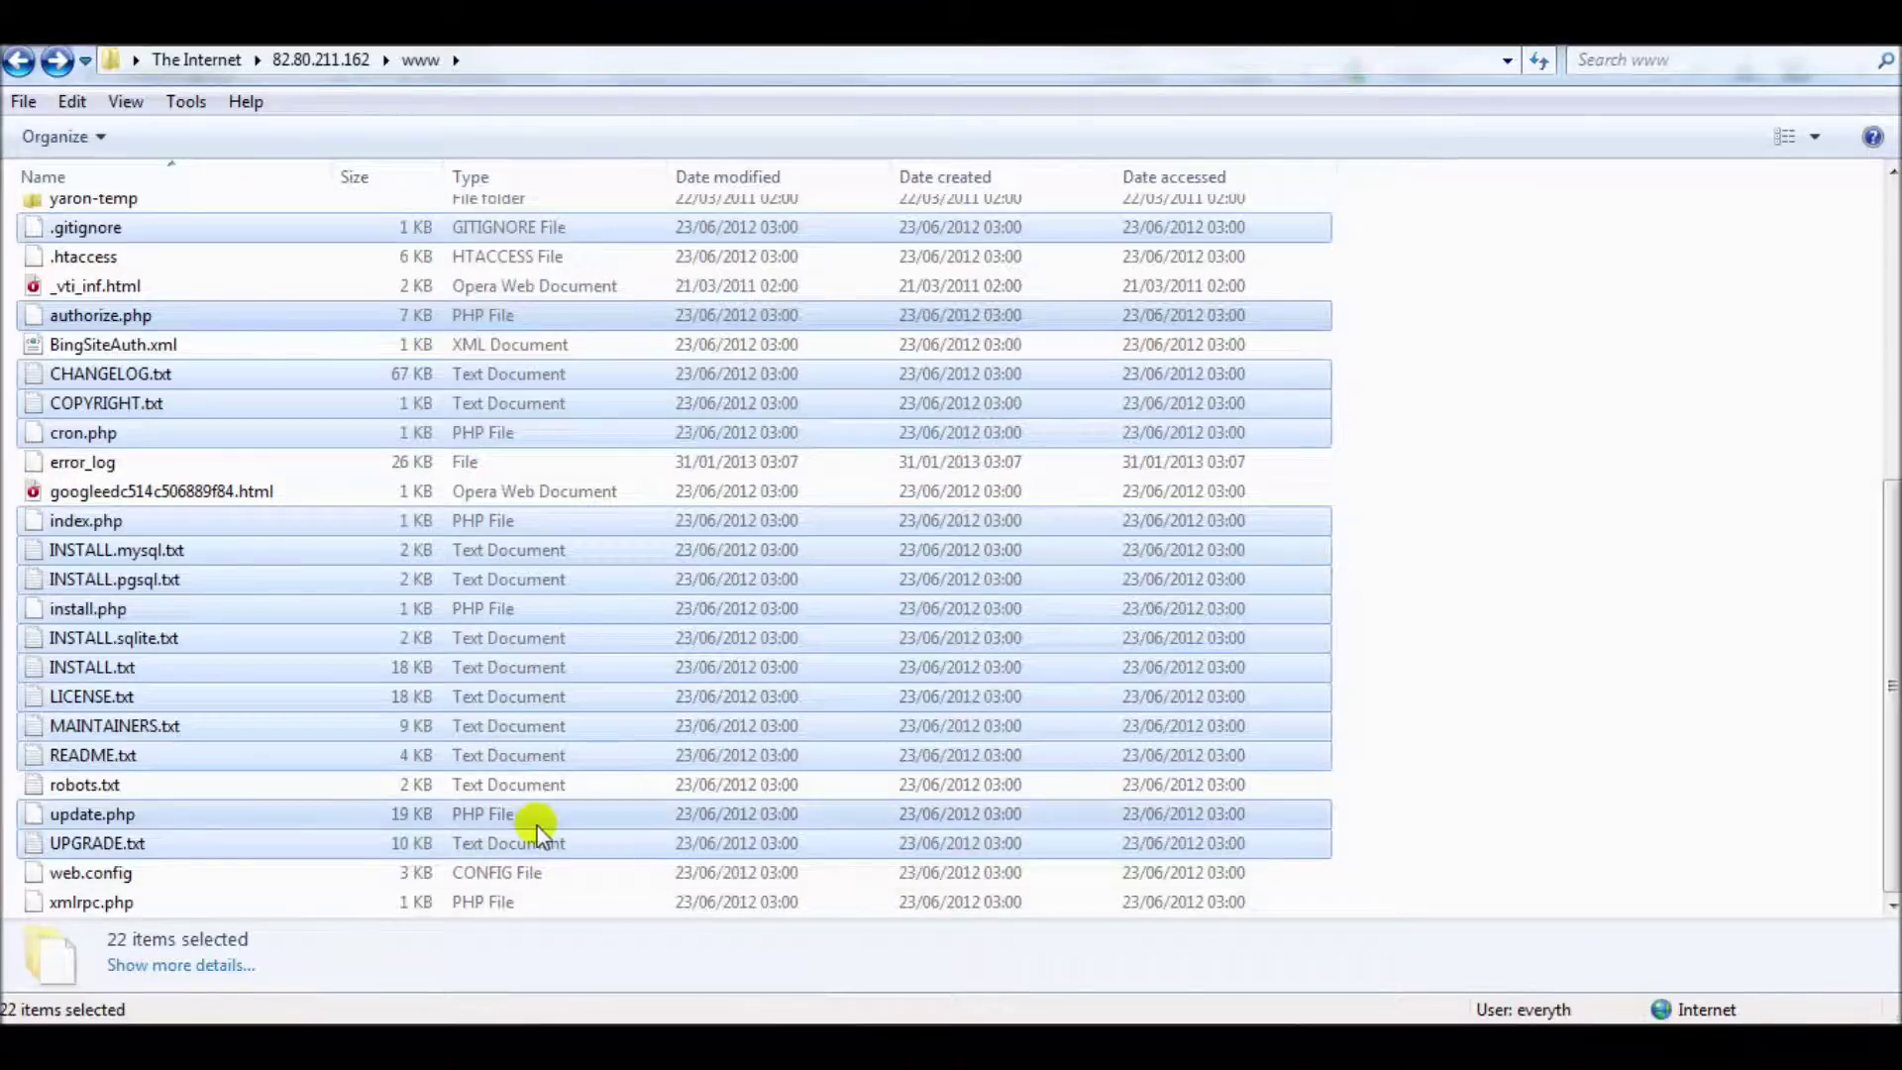
{"action": "left_click", "coordinate": [200, 878], "text": "ctrl"}
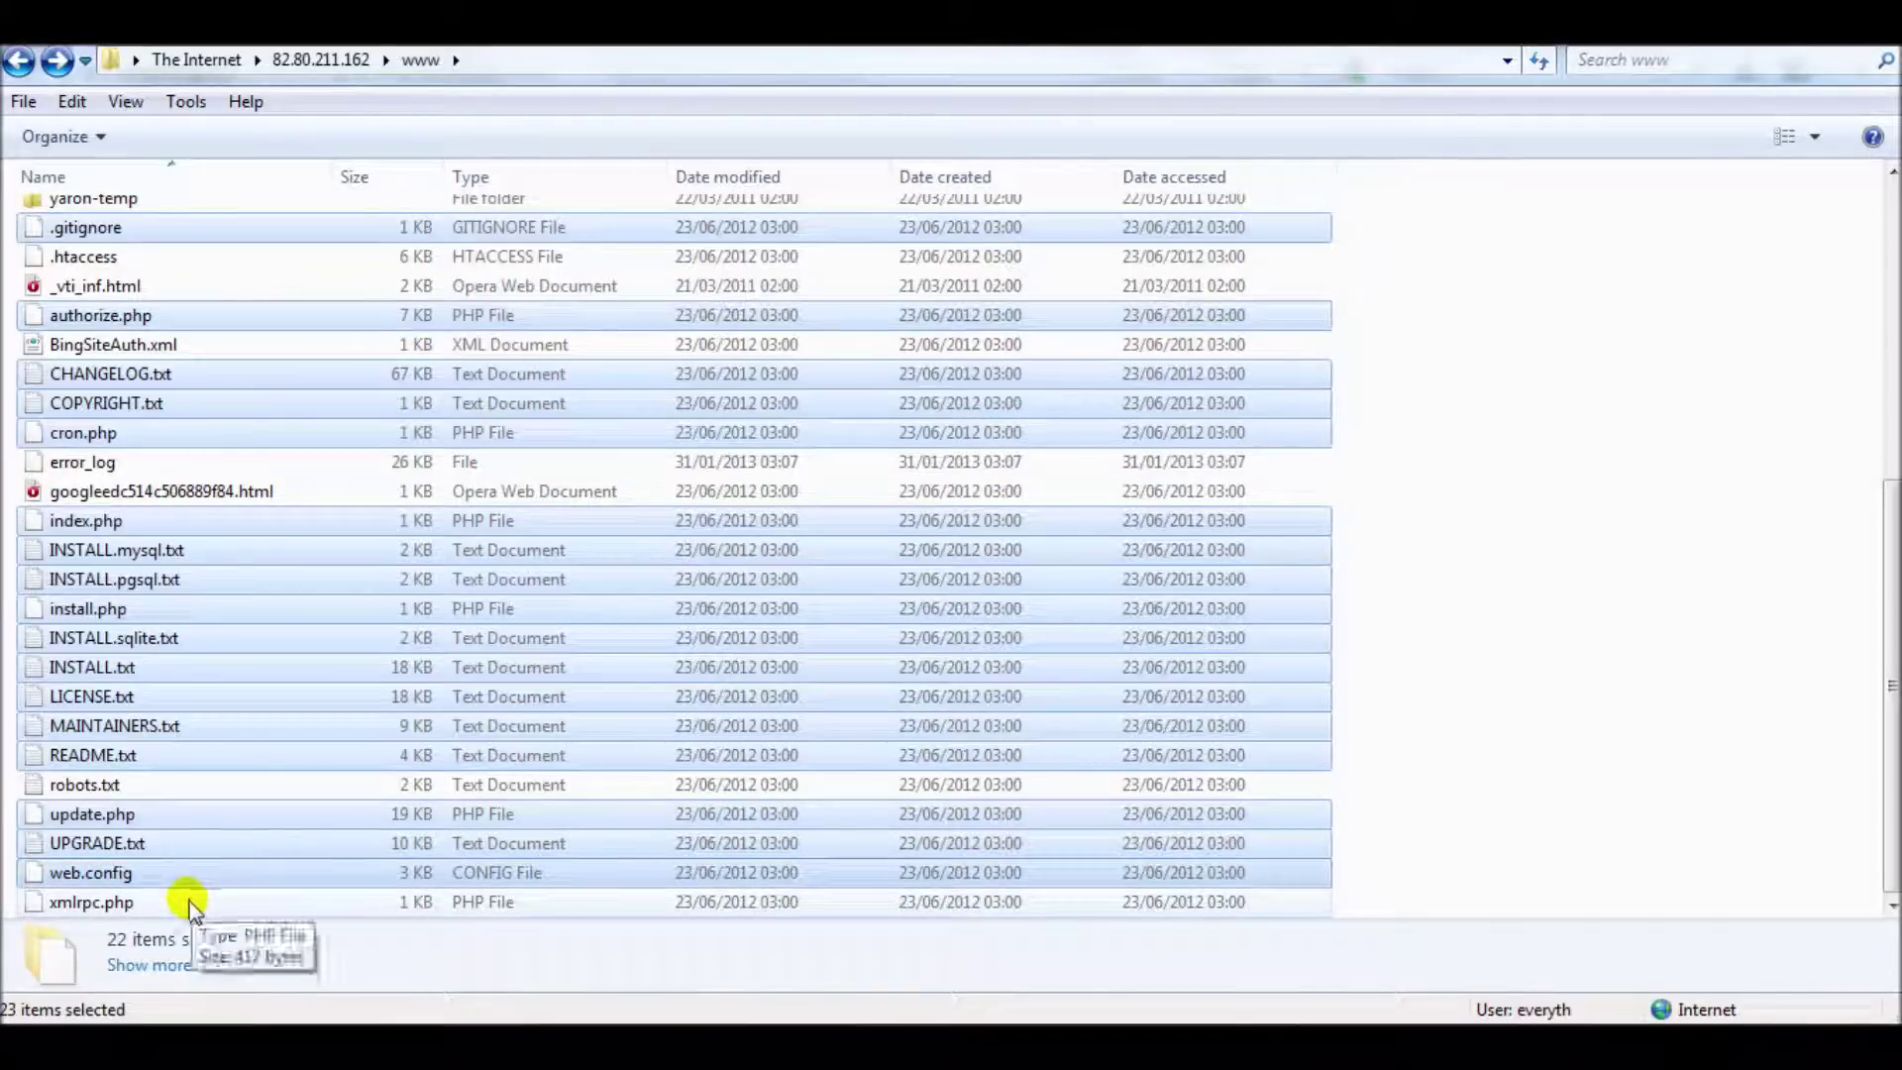
{"action": "left_click", "coordinate": [190, 902], "text": "ctrl"}
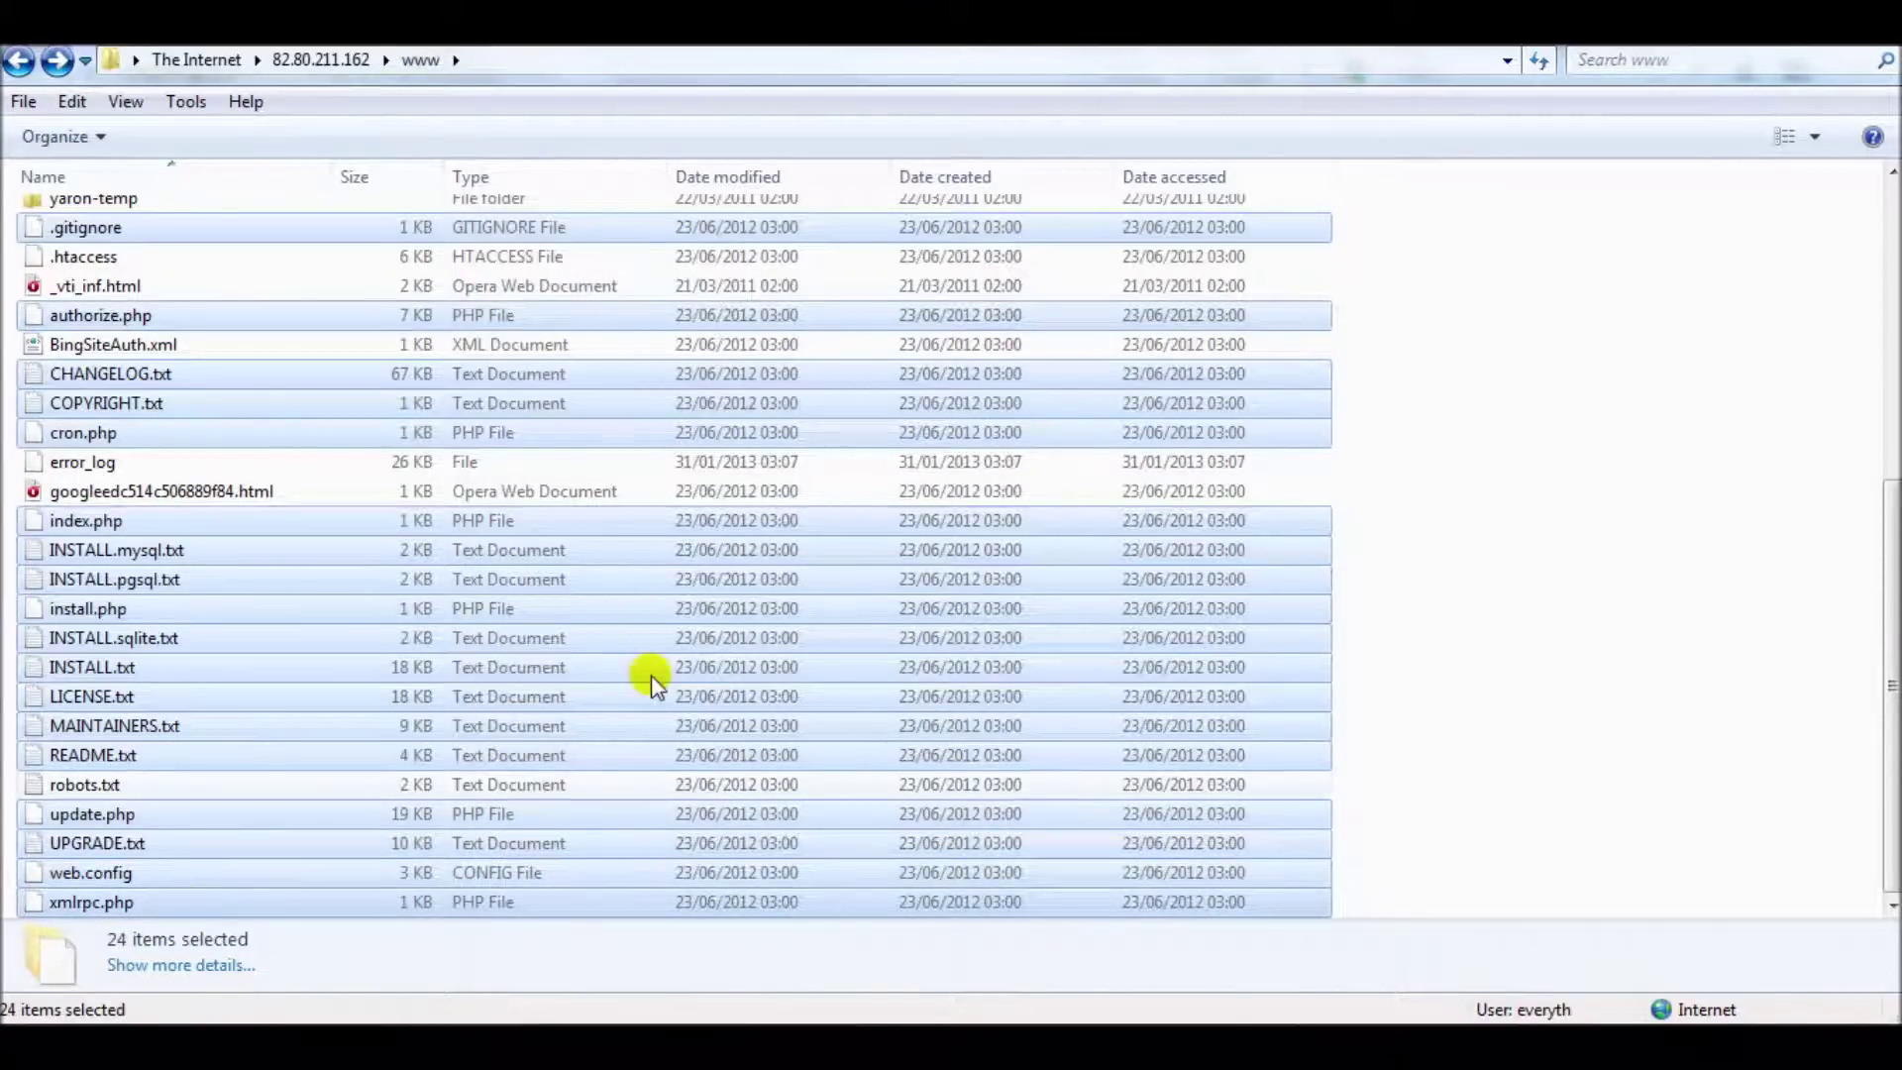
{"action": "left_click_drag", "start_coordinate": [1892, 516], "coordinate": [1892, 391]}
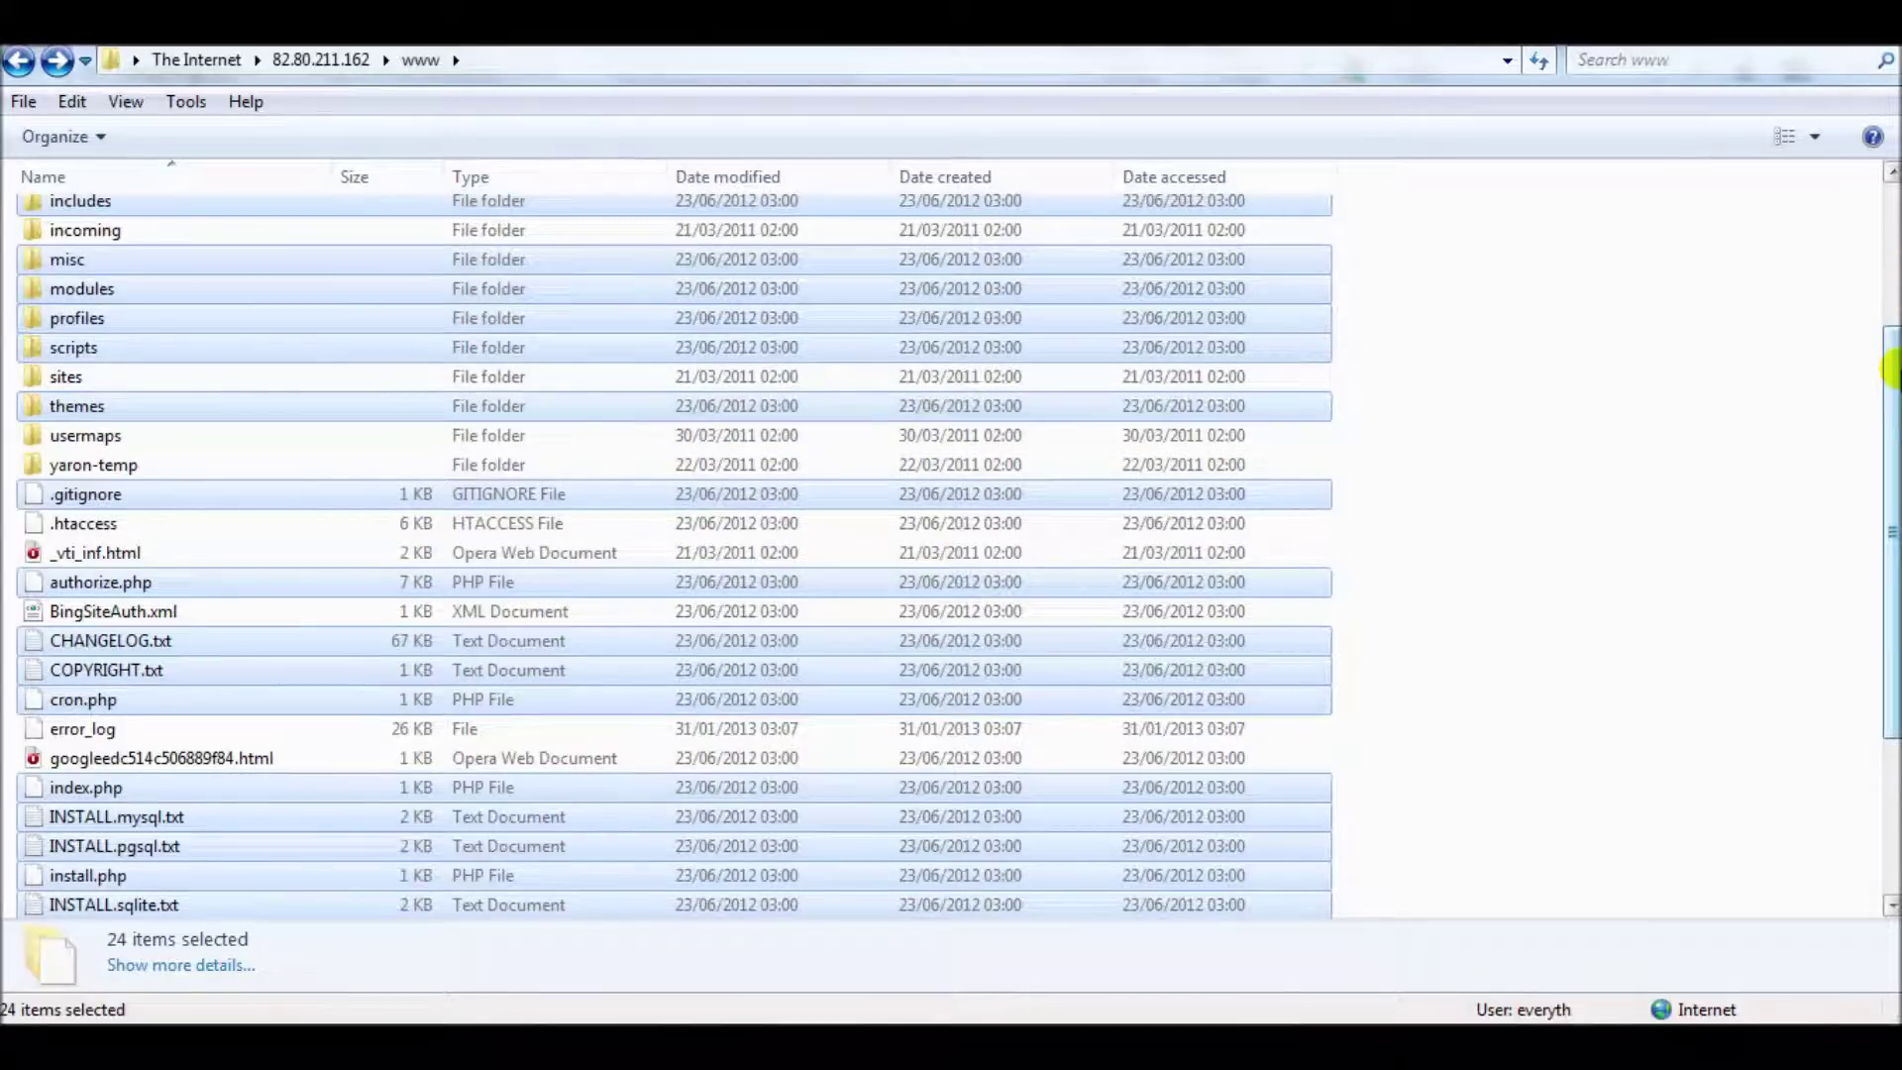
{"action": "mouse_move", "coordinate": [1890, 370]}
{"action": "left_mouse_down"}
{"action": "mouse_move", "coordinate": [1890, 563]}
{"action": "mouse_move", "coordinate": [1892, 203]}
{"action": "mouse_move", "coordinate": [1889, 381]}
{"action": "left_mouse_up"}
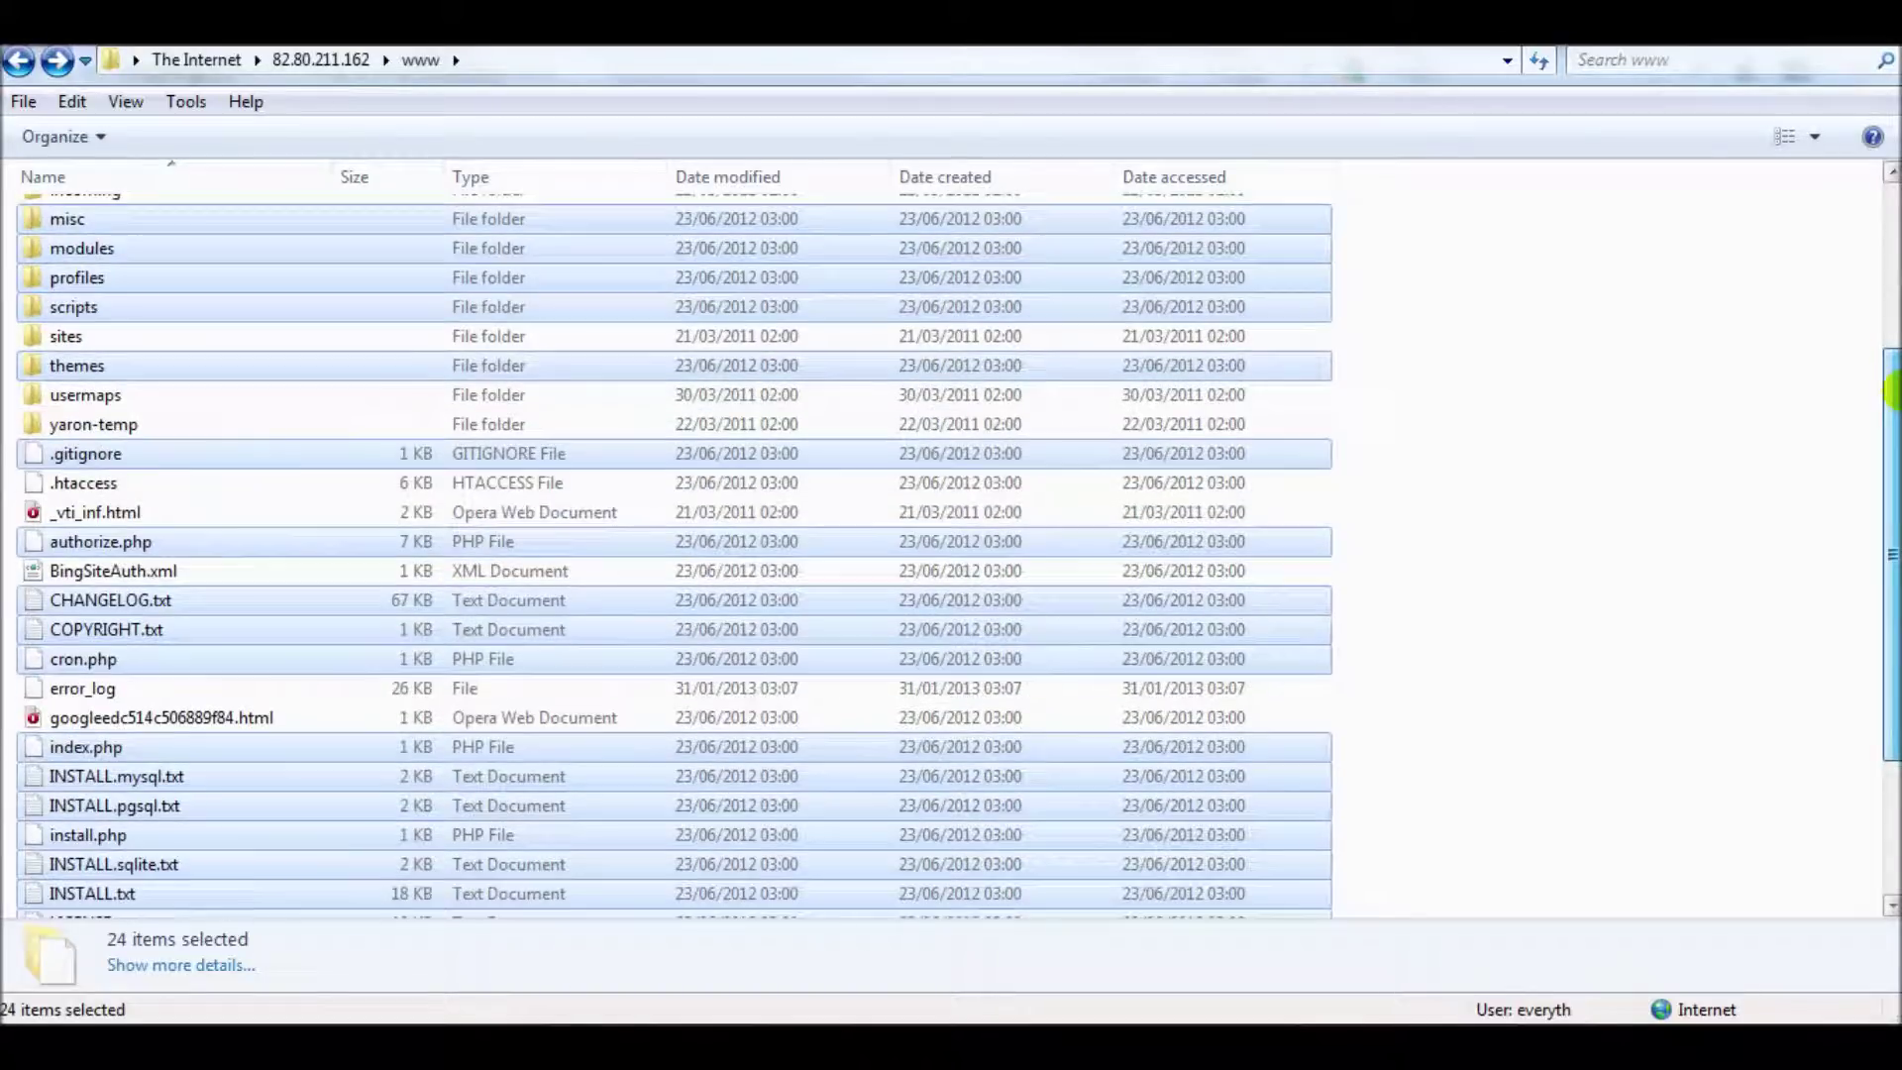
Delete the selected old Drupal core folders and files from the server's www folder and confirm the deletion
{"action": "right_click", "coordinate": [847, 216]}
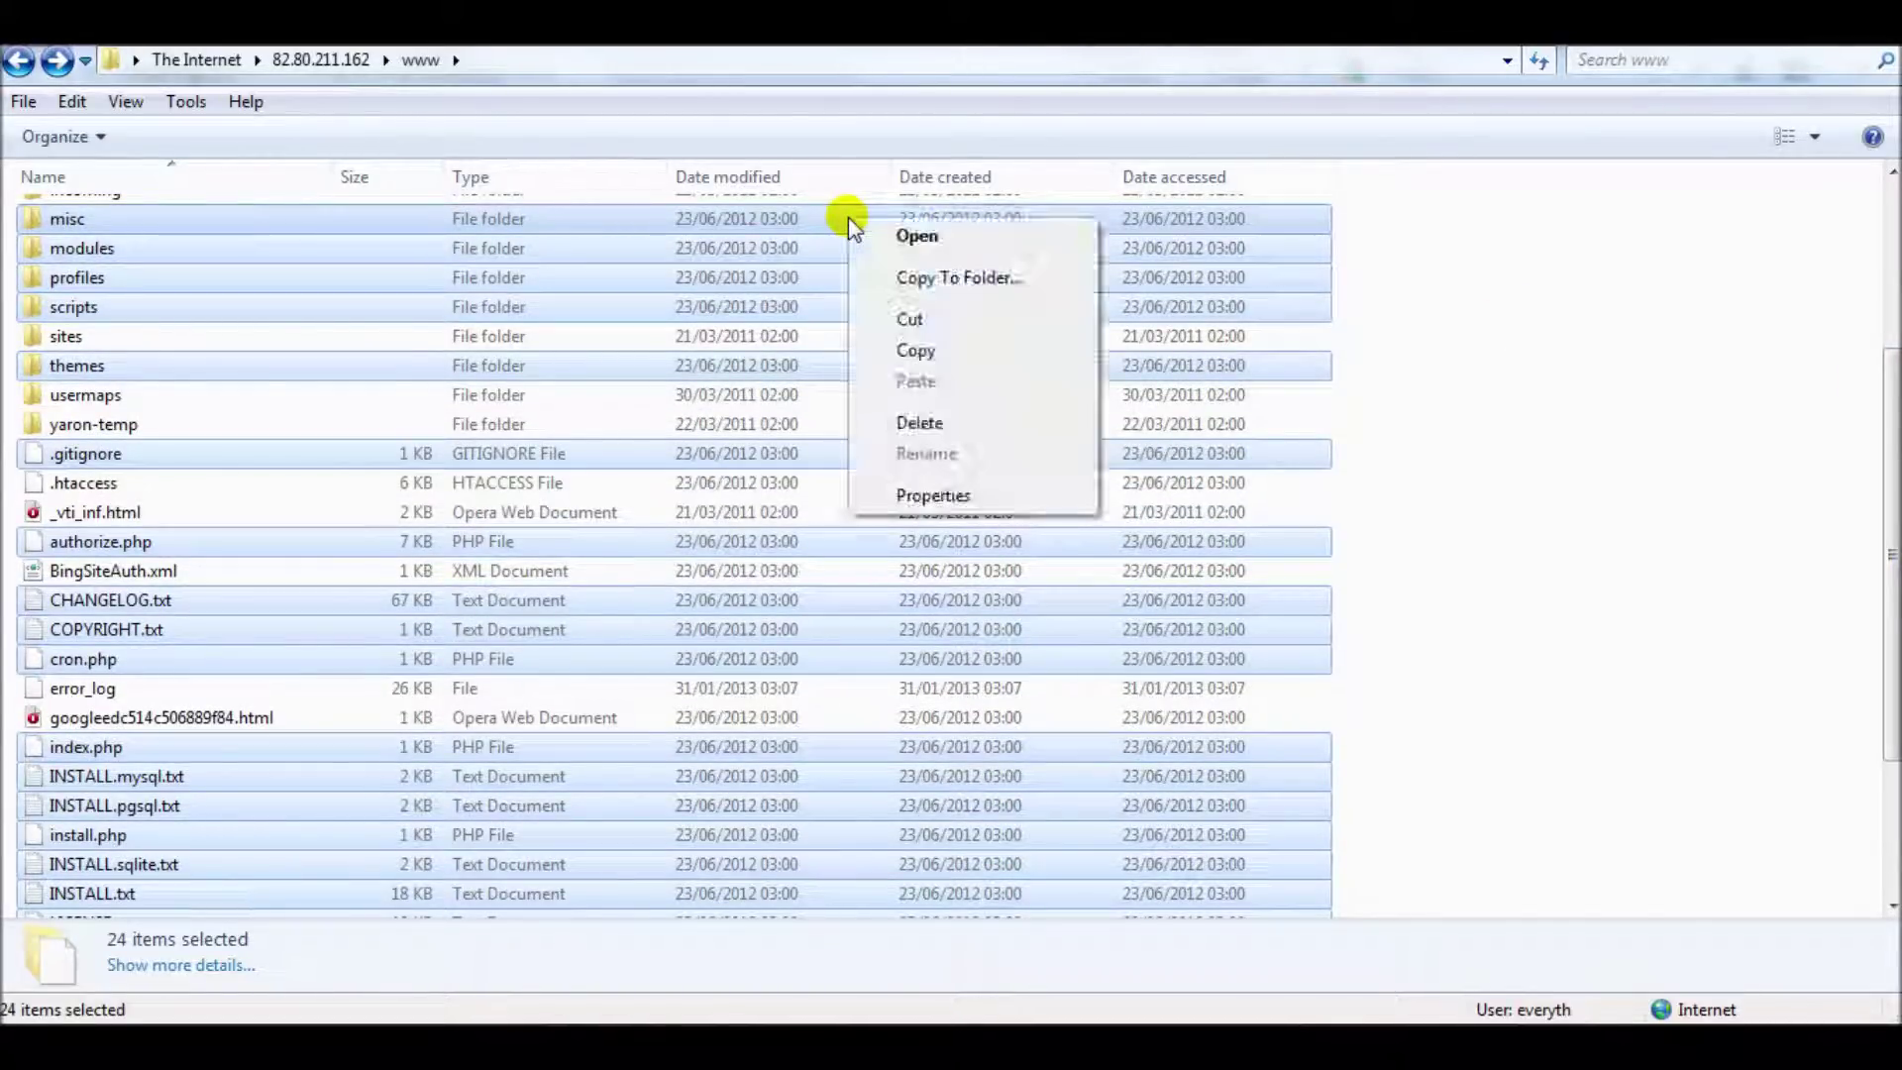
{"action": "left_click", "coordinate": [936, 422]}
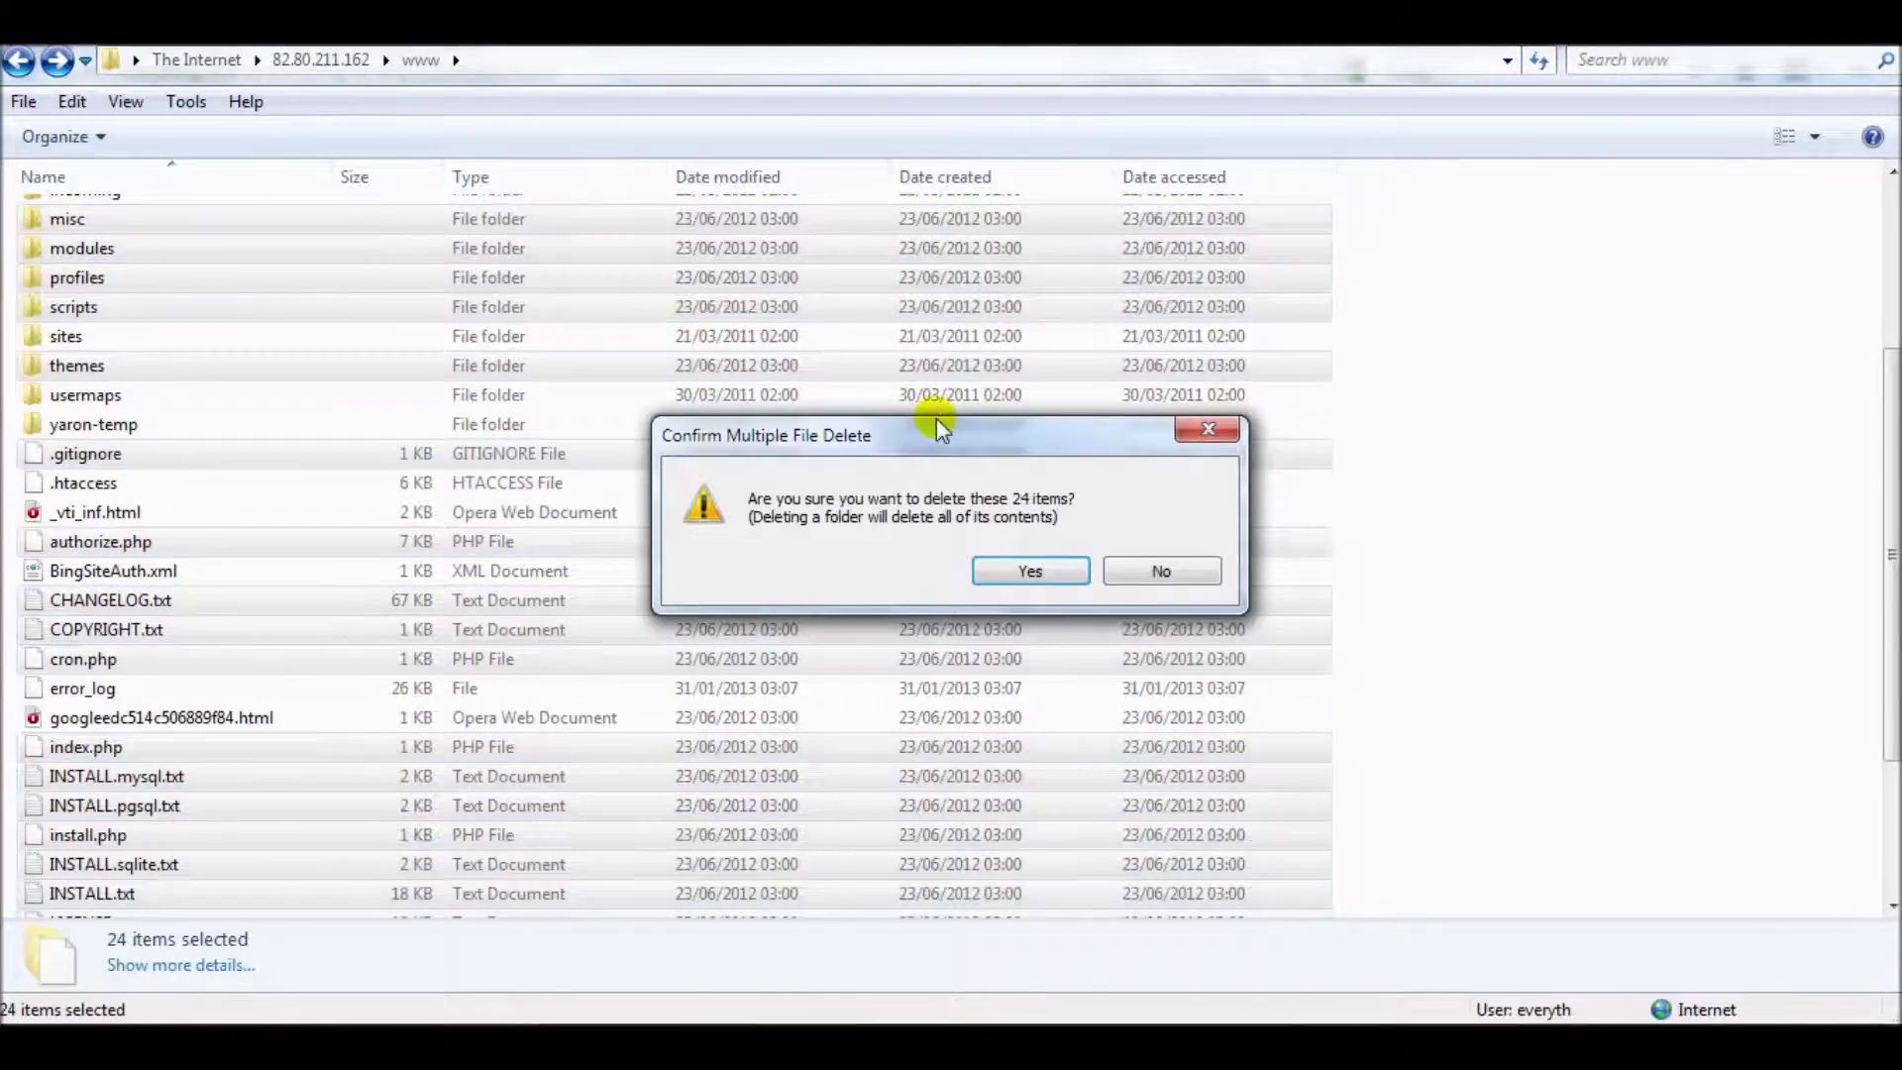
{"action": "left_click", "coordinate": [1020, 568]}
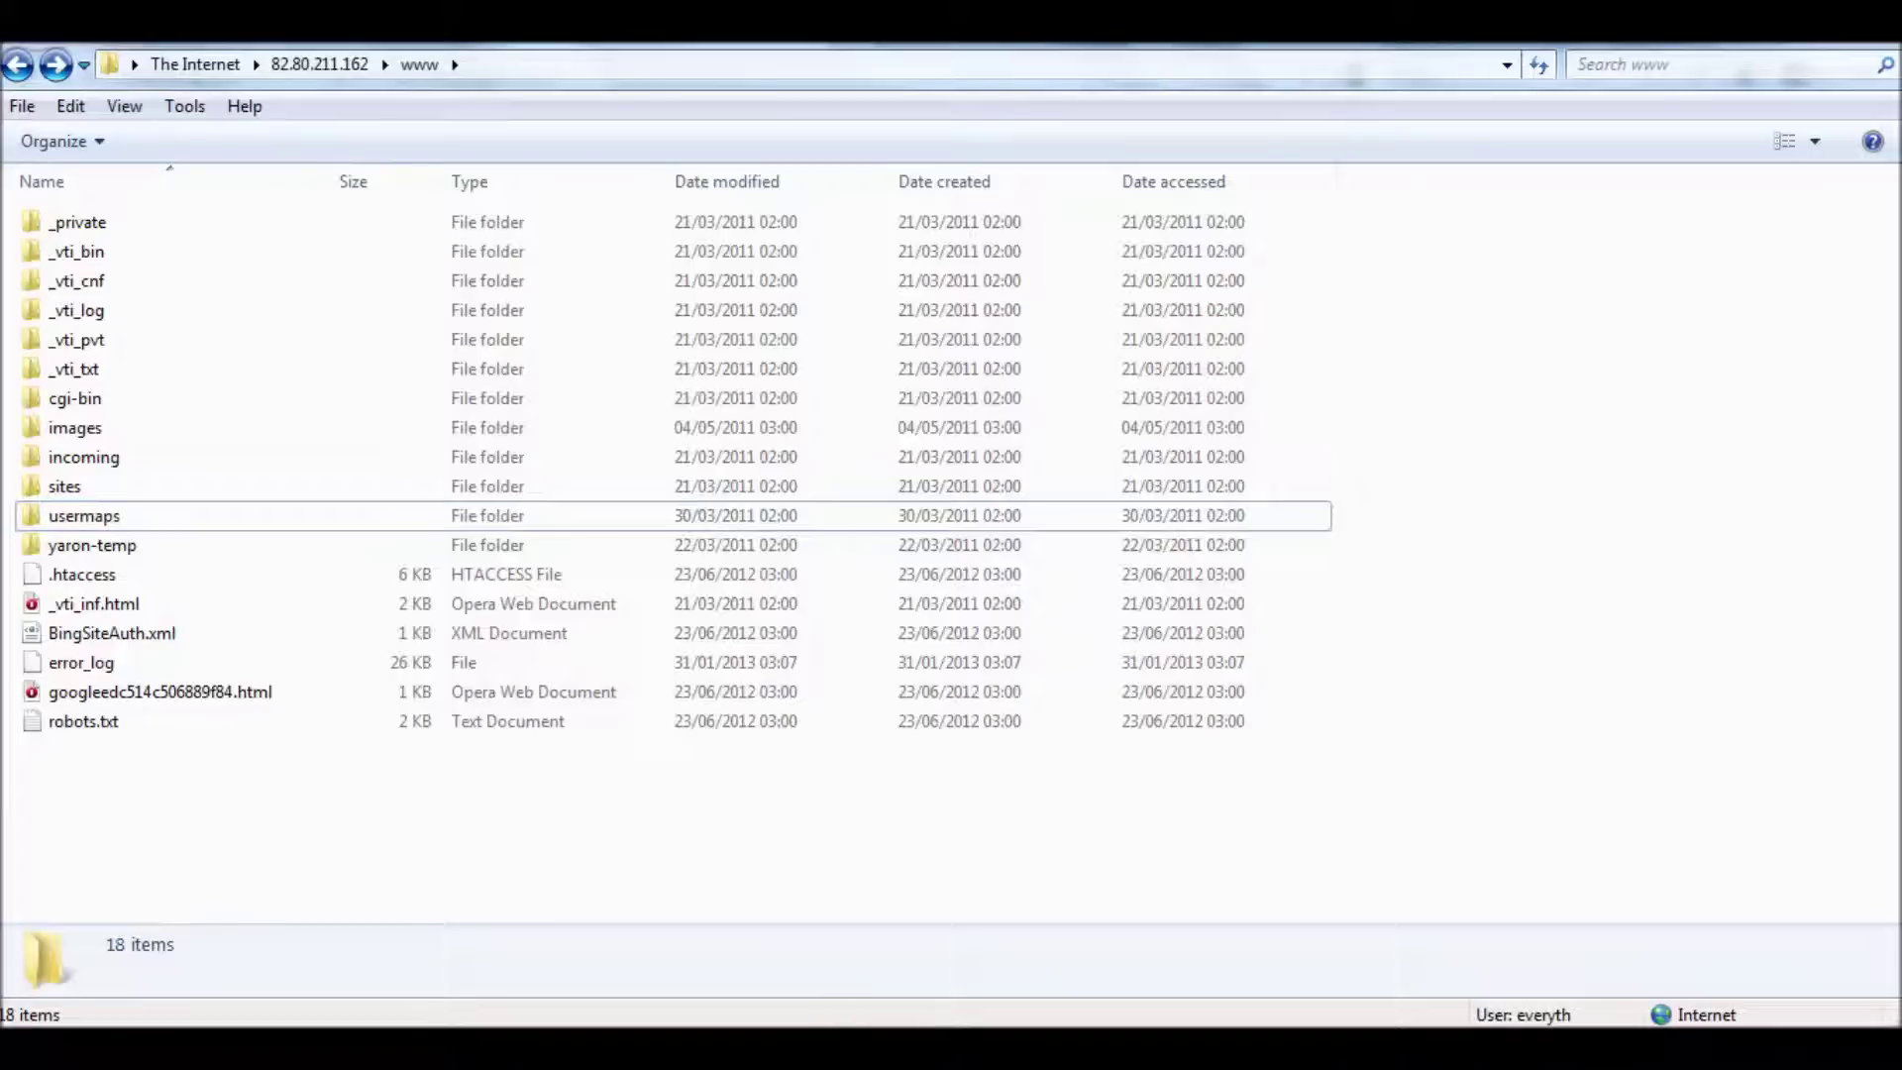
Copy all the selected core folders and files from the local drupal-7.21 folder into the server's www folder
{"action": "left_click", "coordinate": [1069, 1050]}
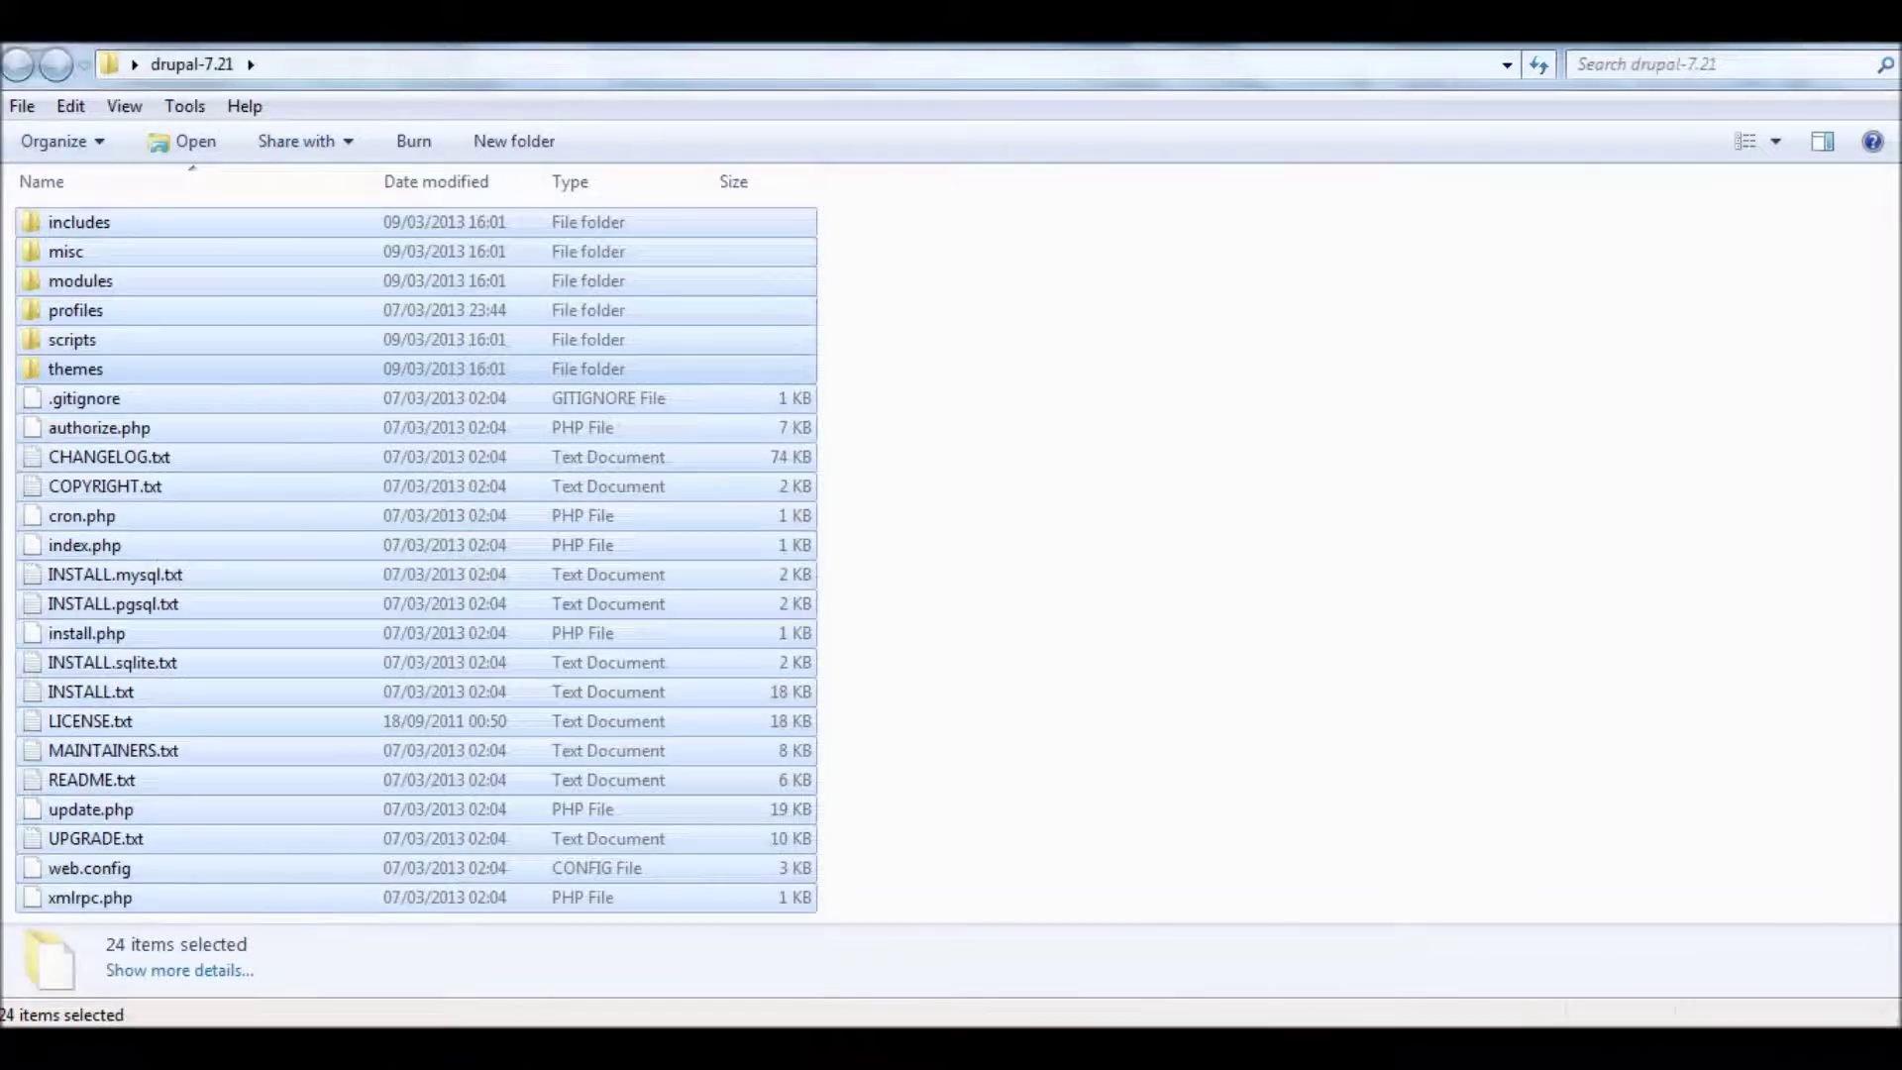
{"action": "right_click", "coordinate": [503, 465]}
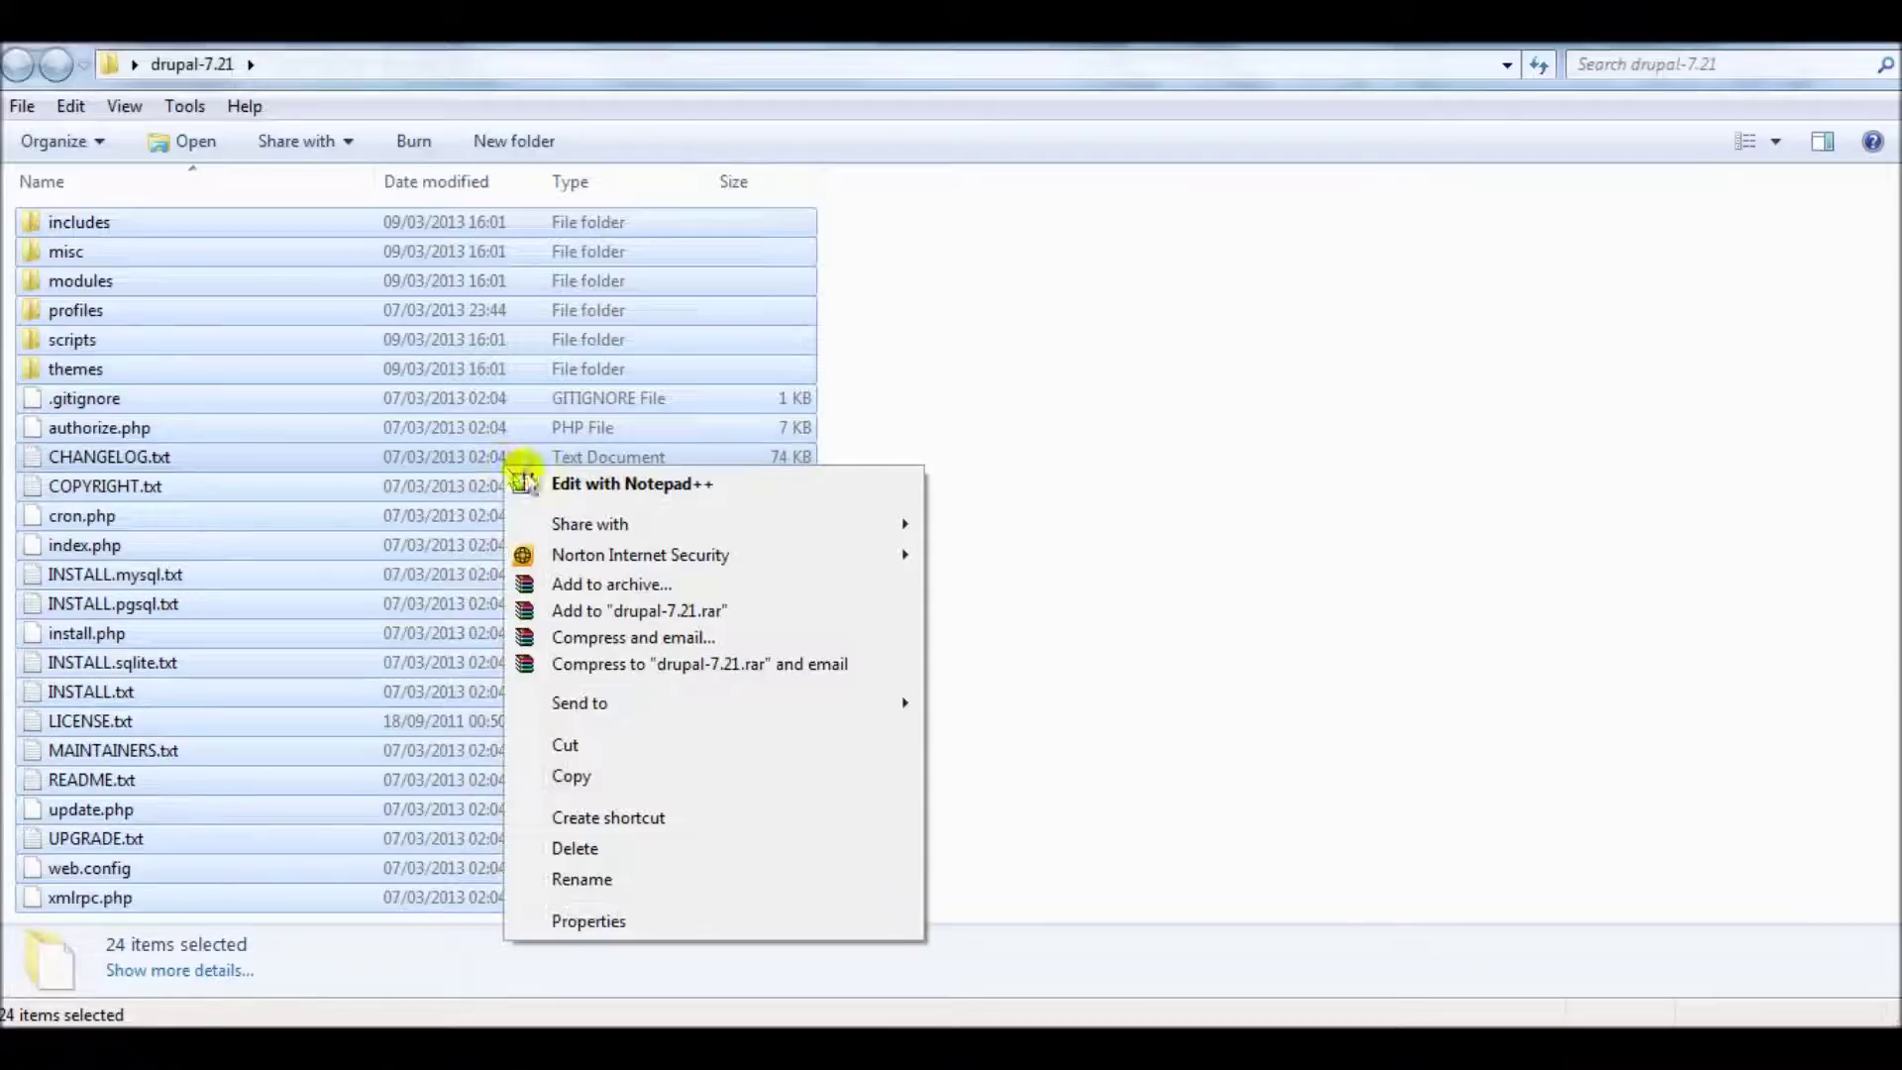
{"action": "left_click", "coordinate": [661, 779]}
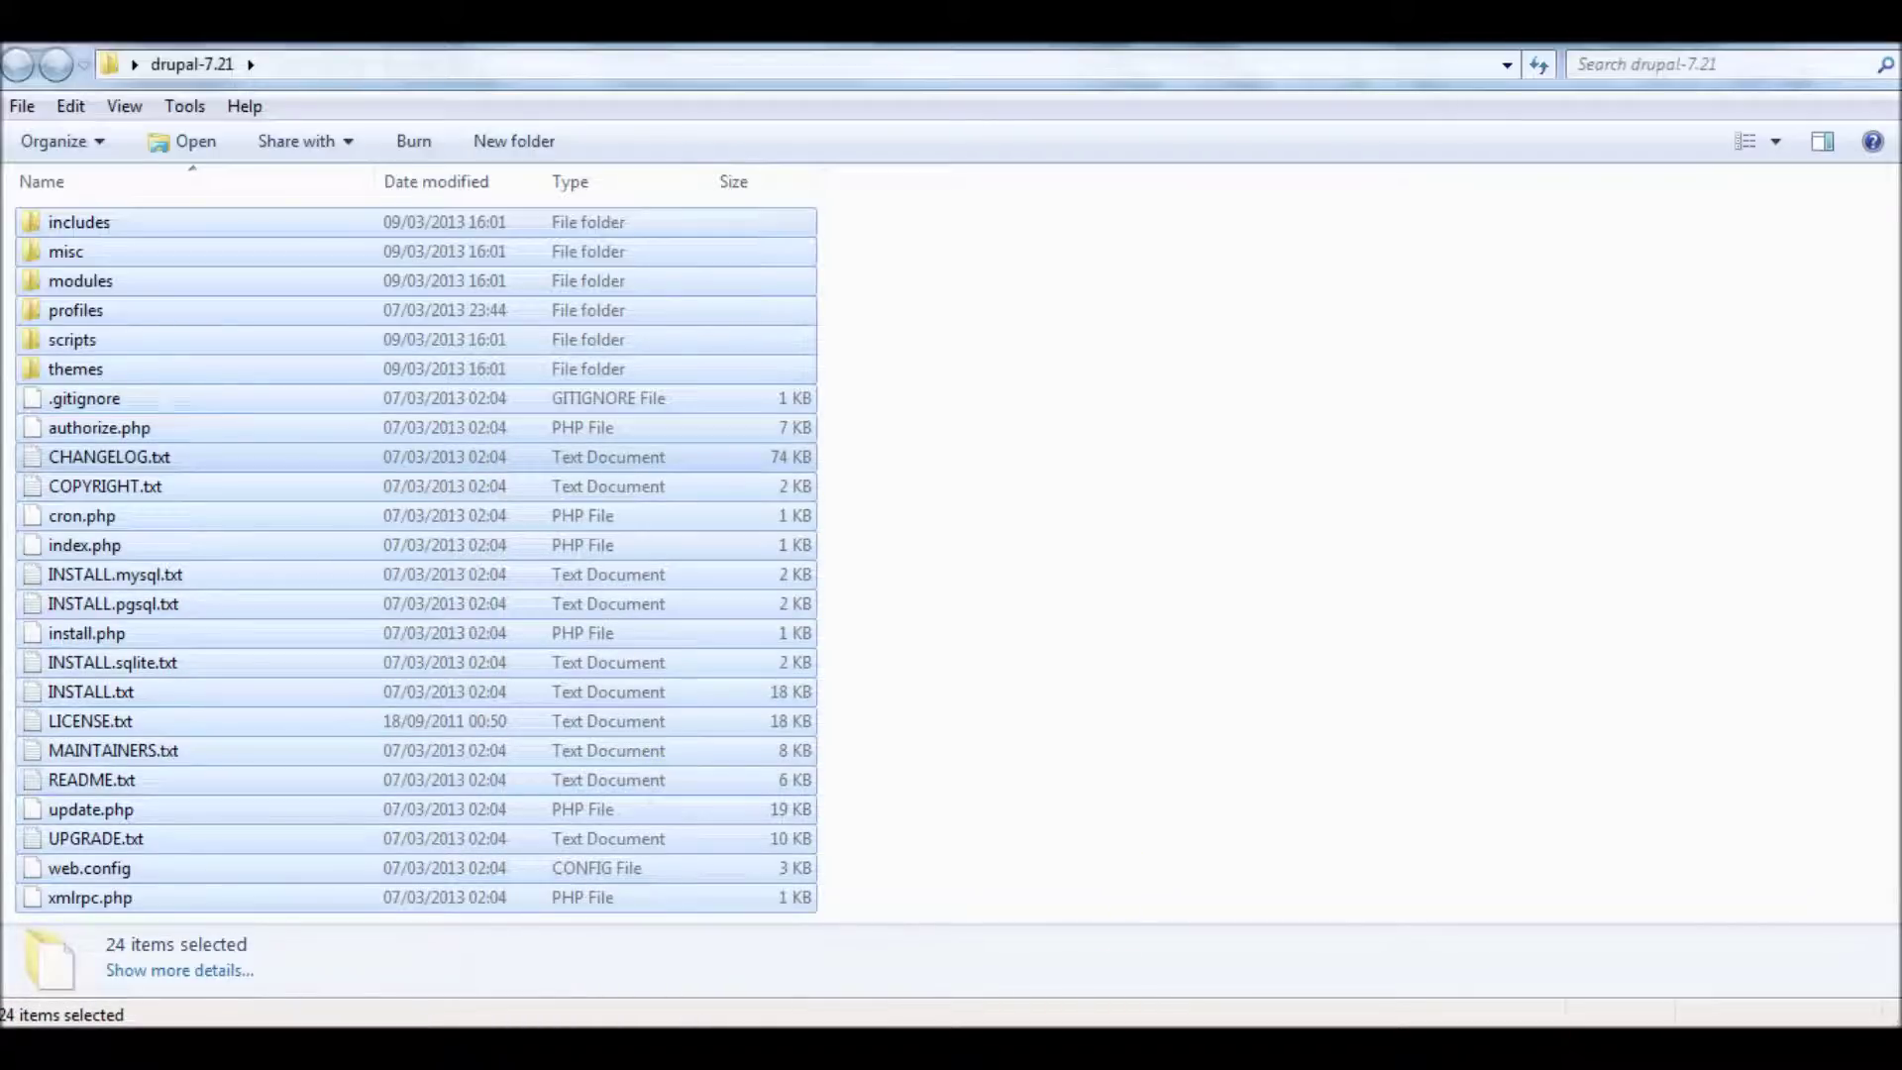
{"action": "mouse_move", "coordinate": [1070, 1050]}
{"action": "left_click", "coordinate": [1219, 919]}
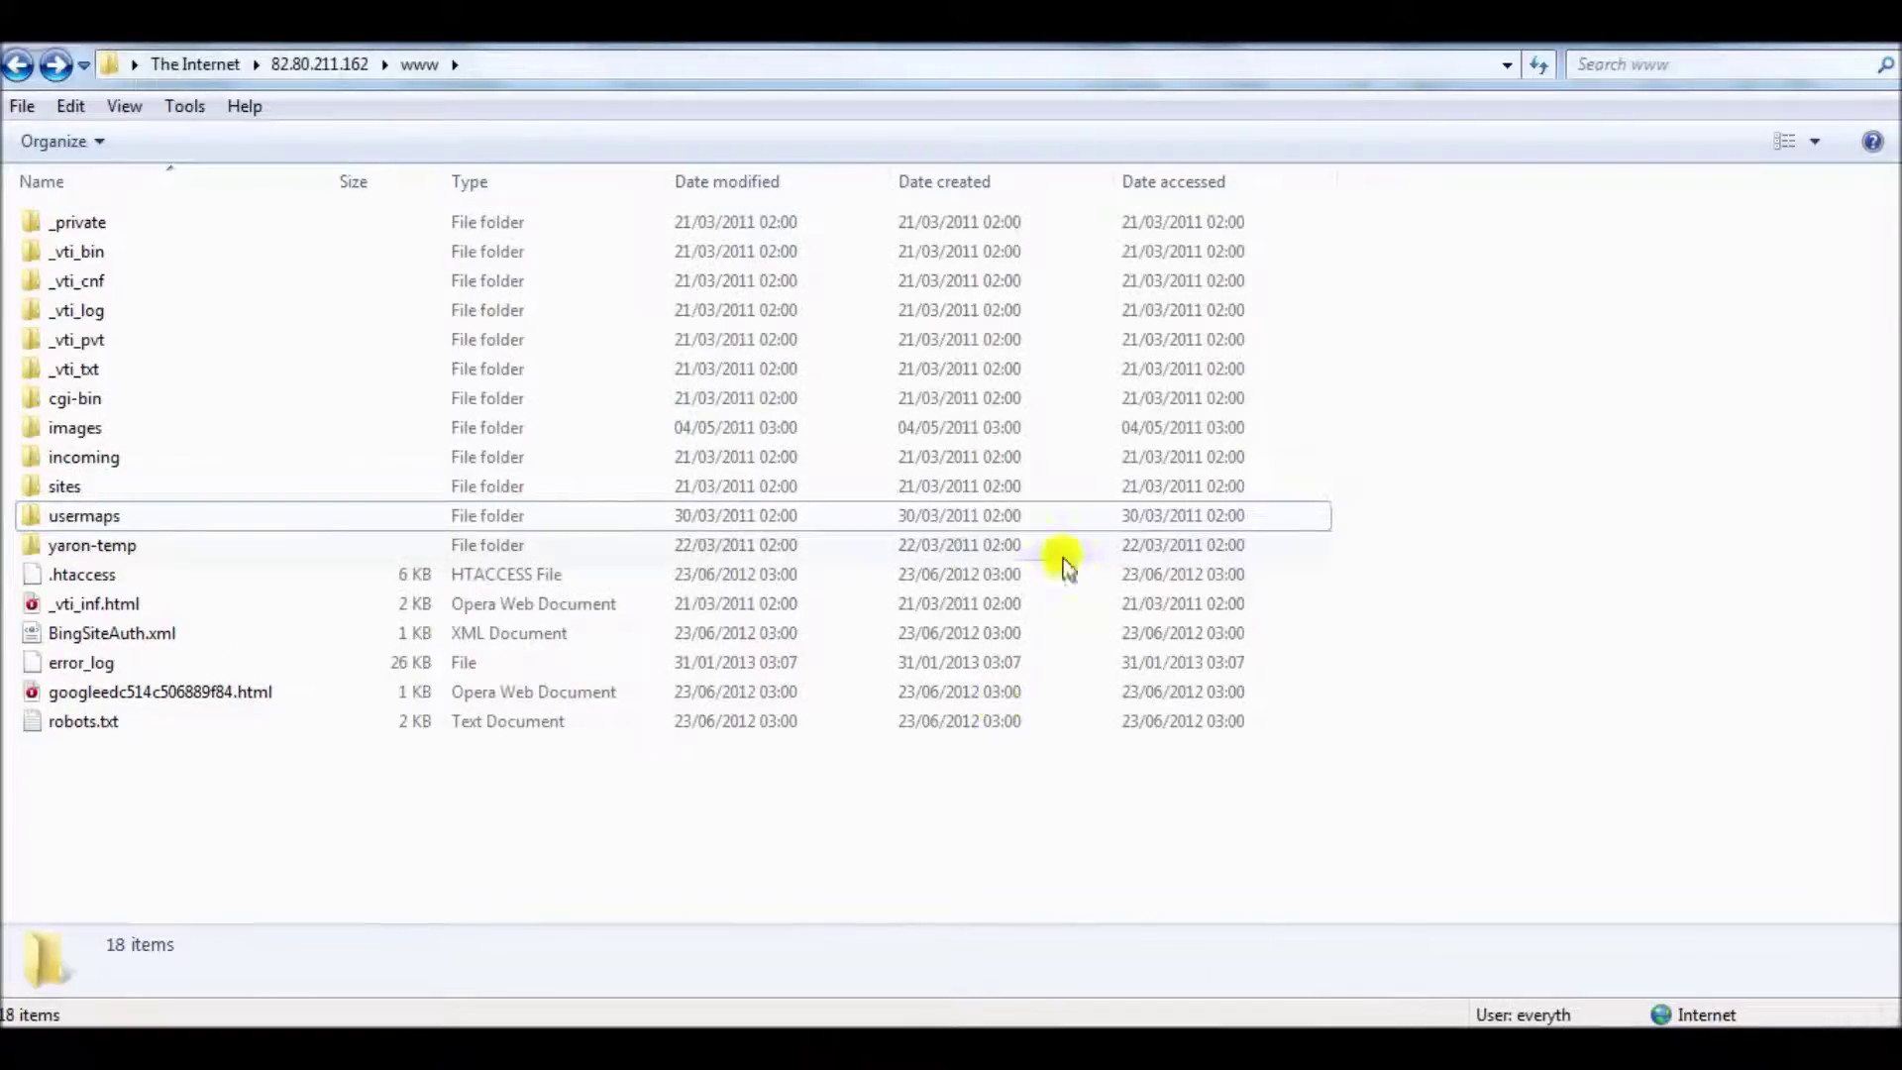
{"action": "right_click", "coordinate": [1513, 677]}
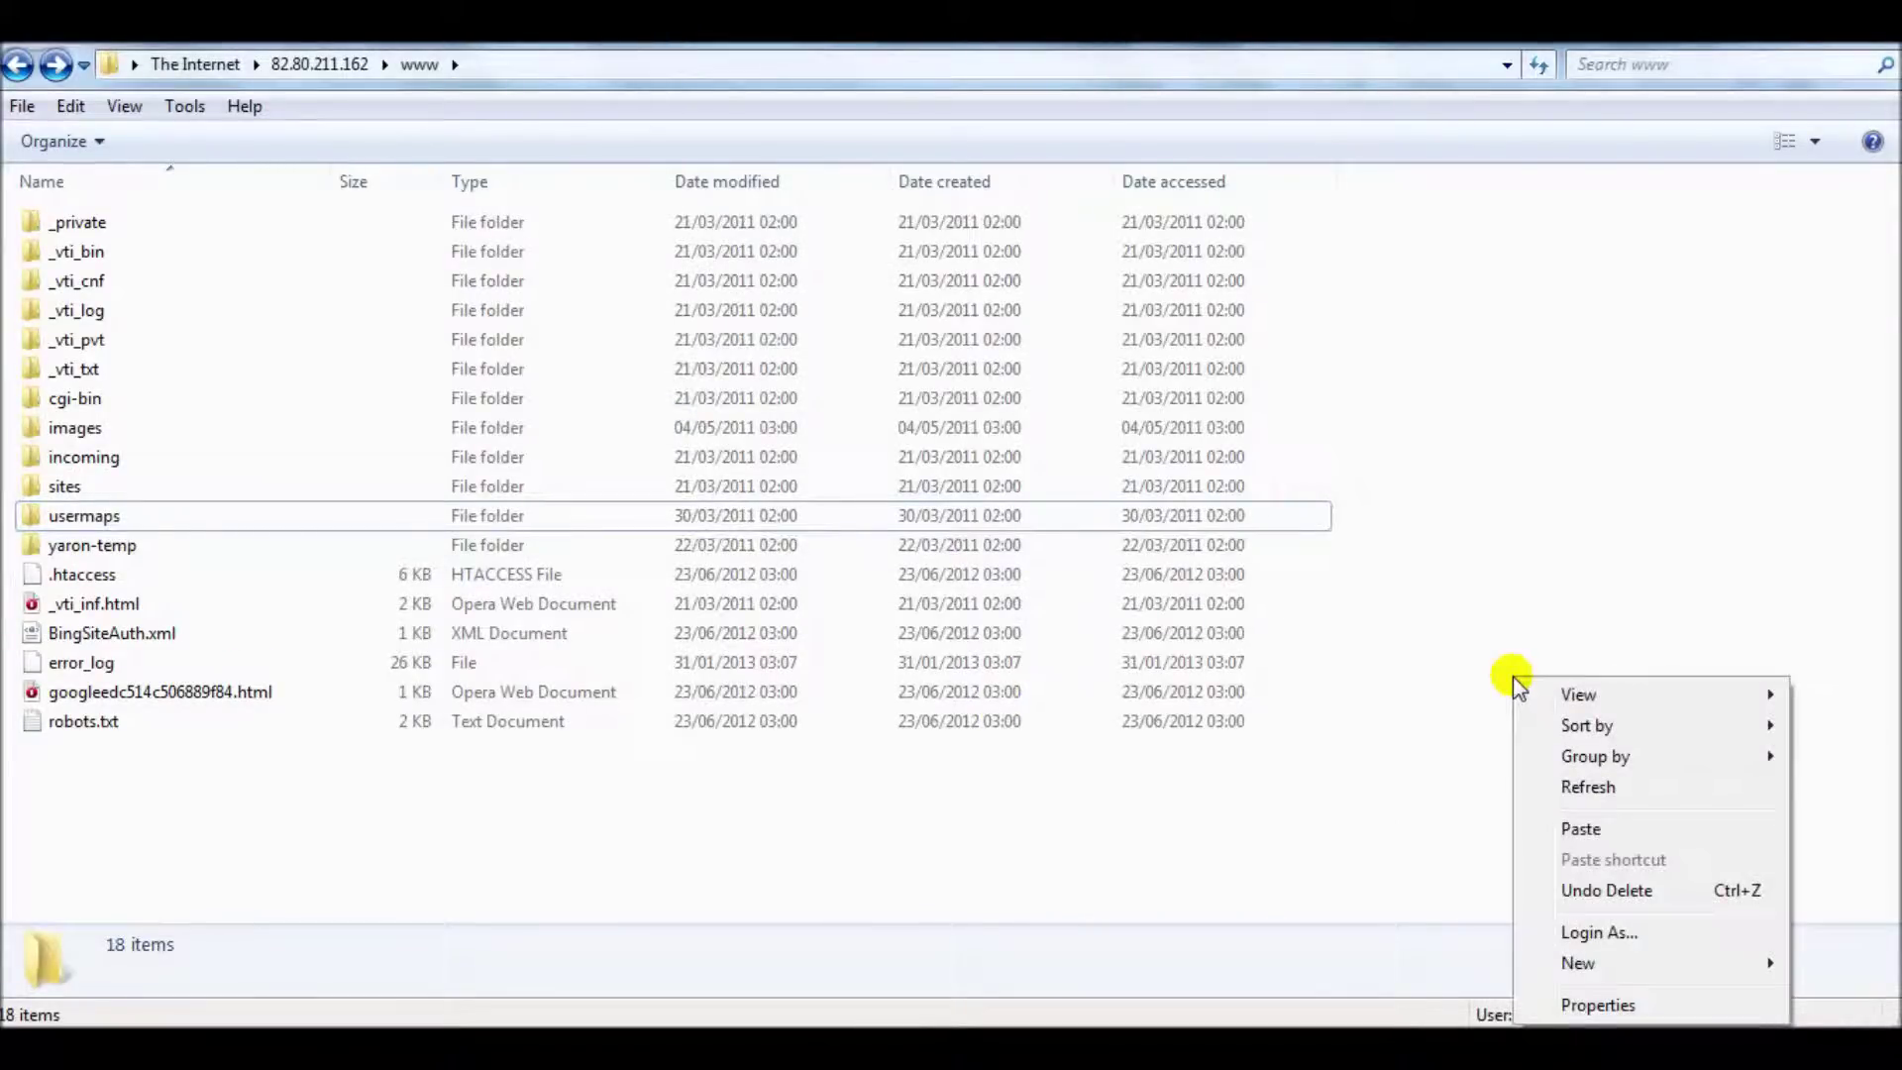
{"action": "left_click", "coordinate": [1581, 830]}
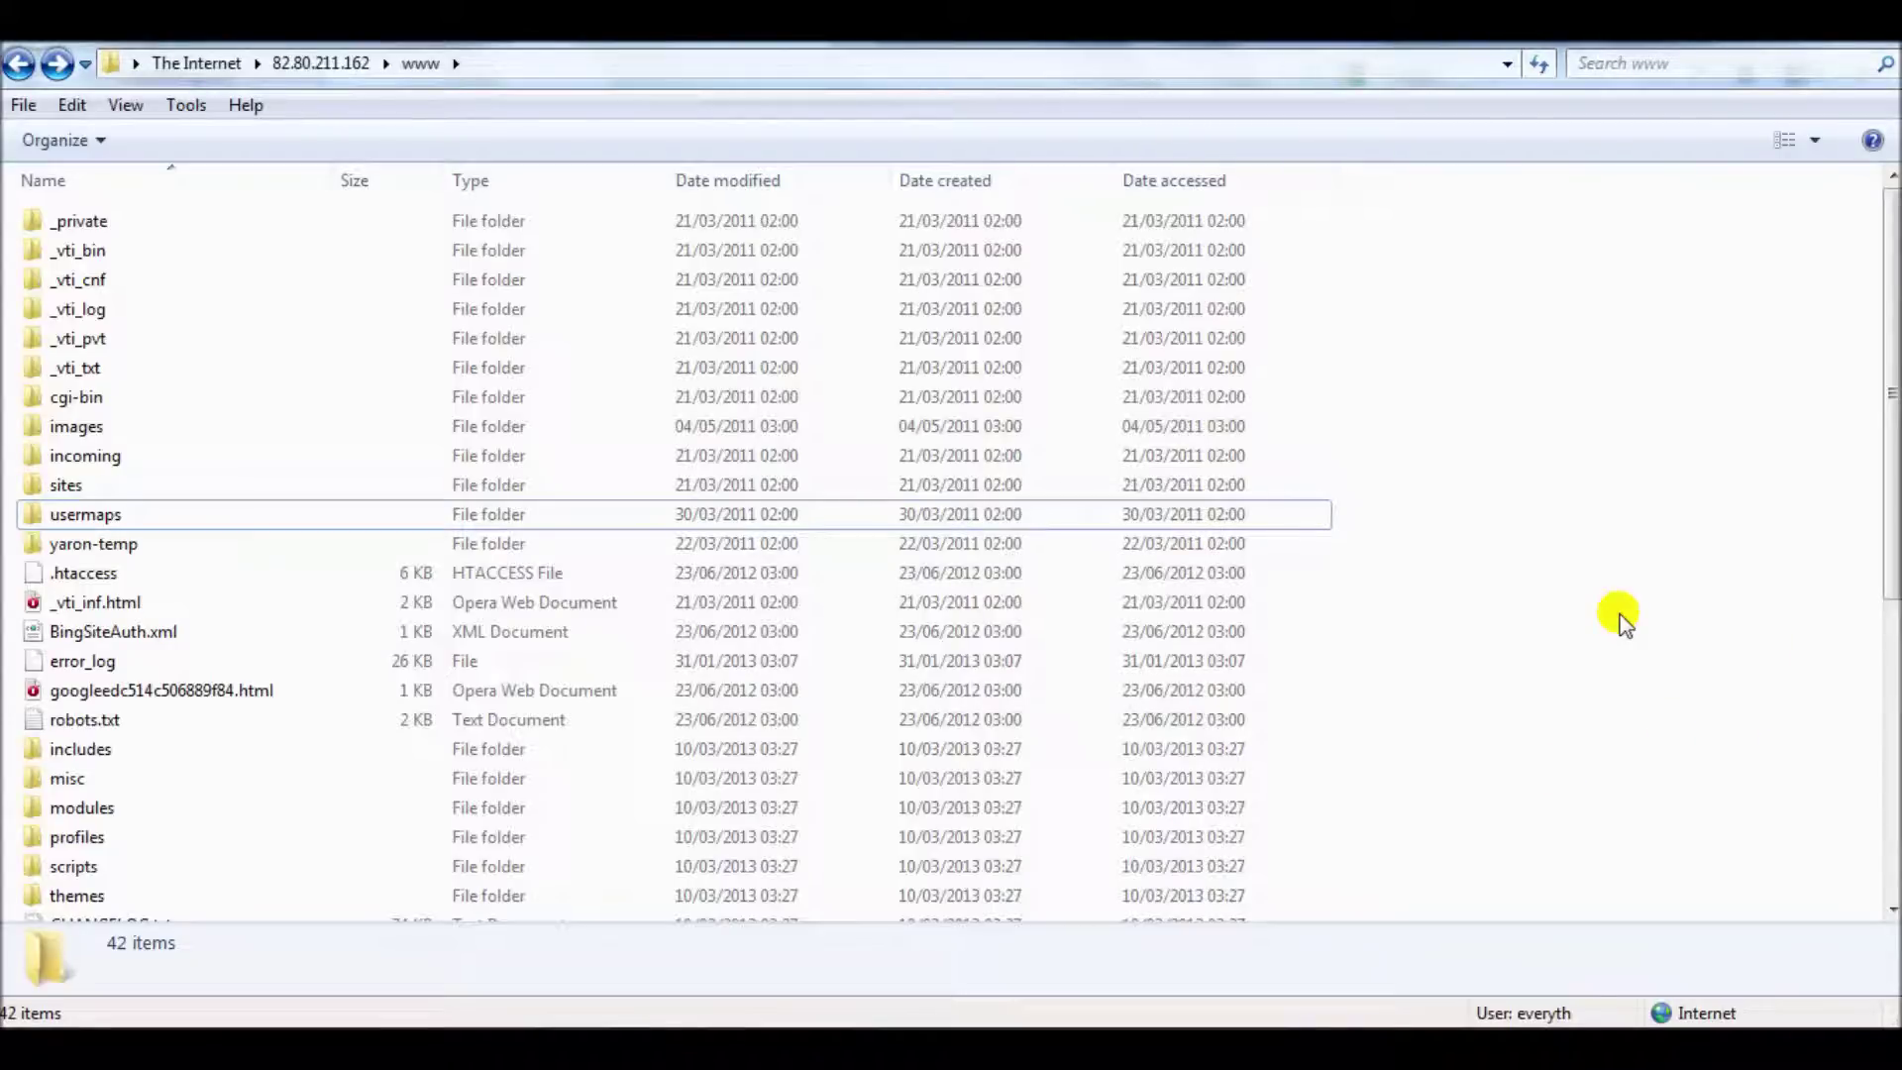
{"action": "mouse_move", "coordinate": [1889, 412]}
{"action": "left_mouse_down"}
{"action": "mouse_move", "coordinate": [1890, 733]}
{"action": "mouse_move", "coordinate": [1889, 412]}
{"action": "left_mouse_up"}
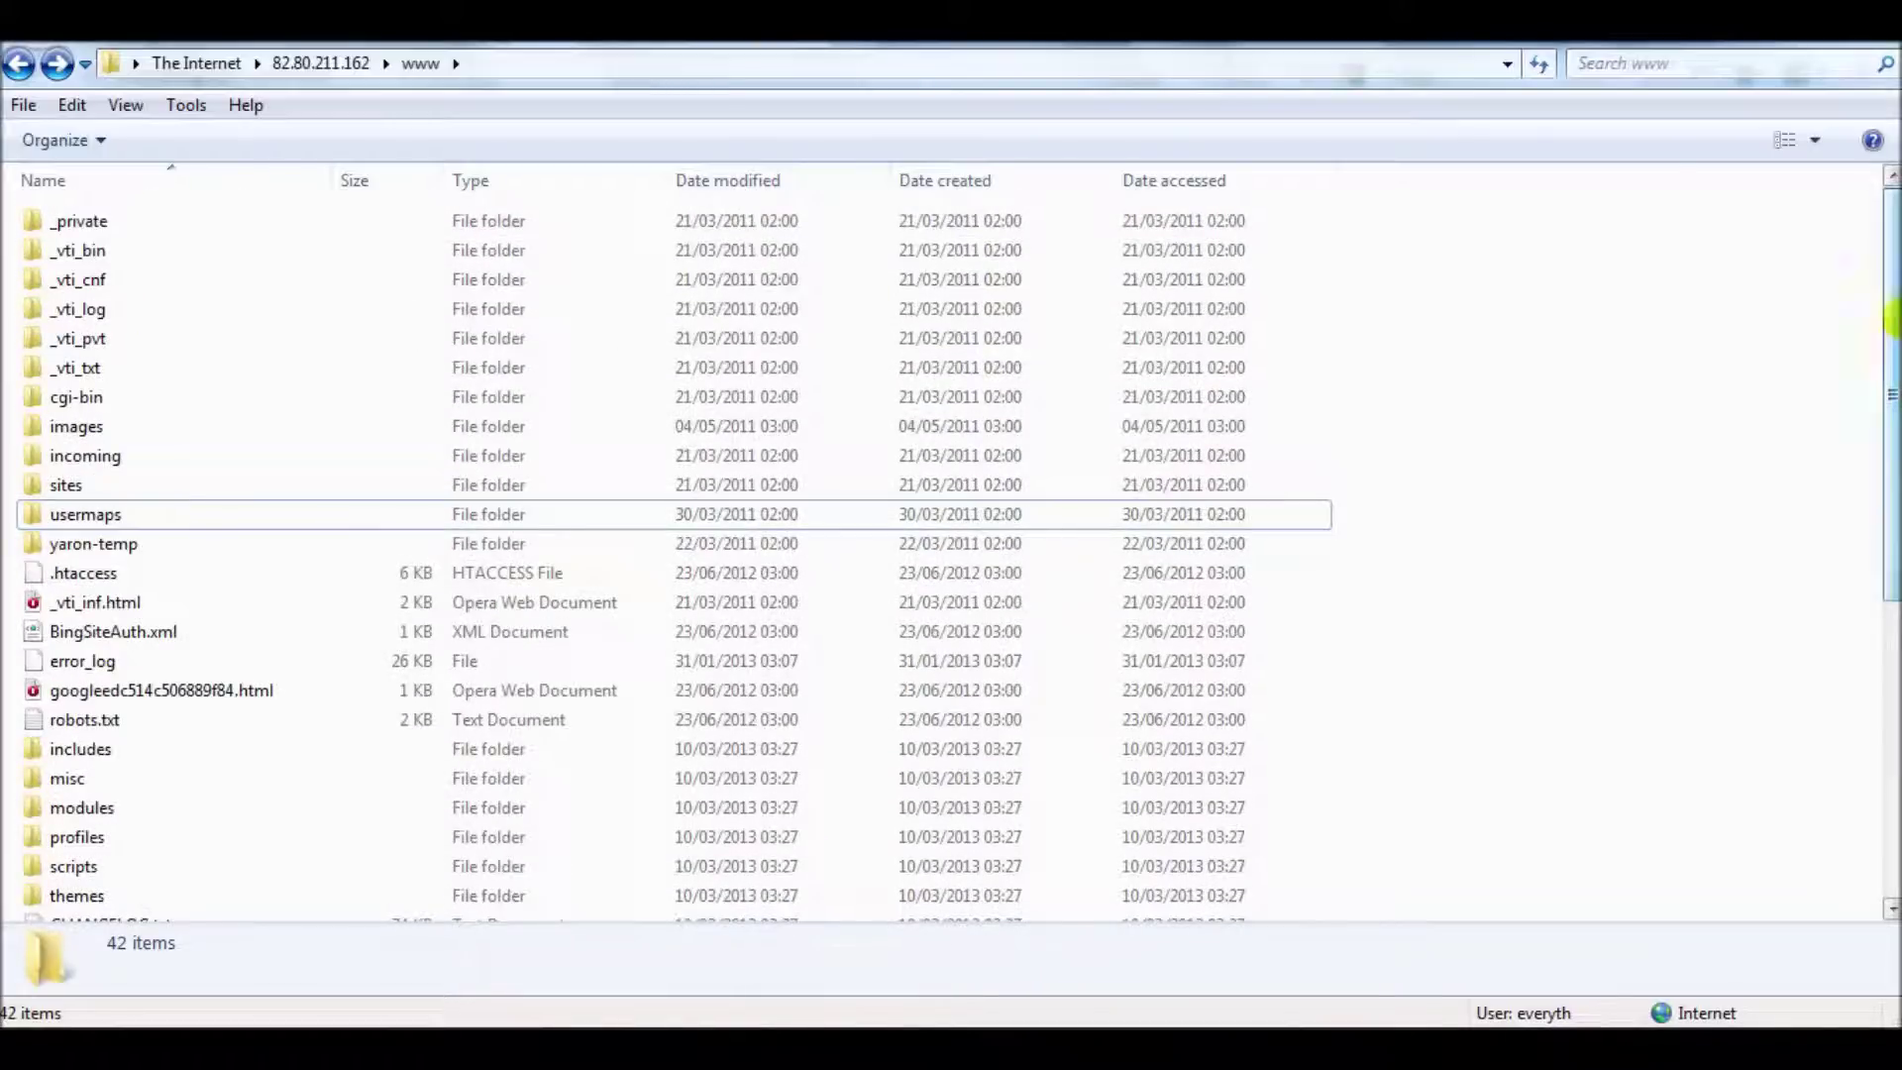
{"action": "left_click", "coordinate": [1543, 66]}
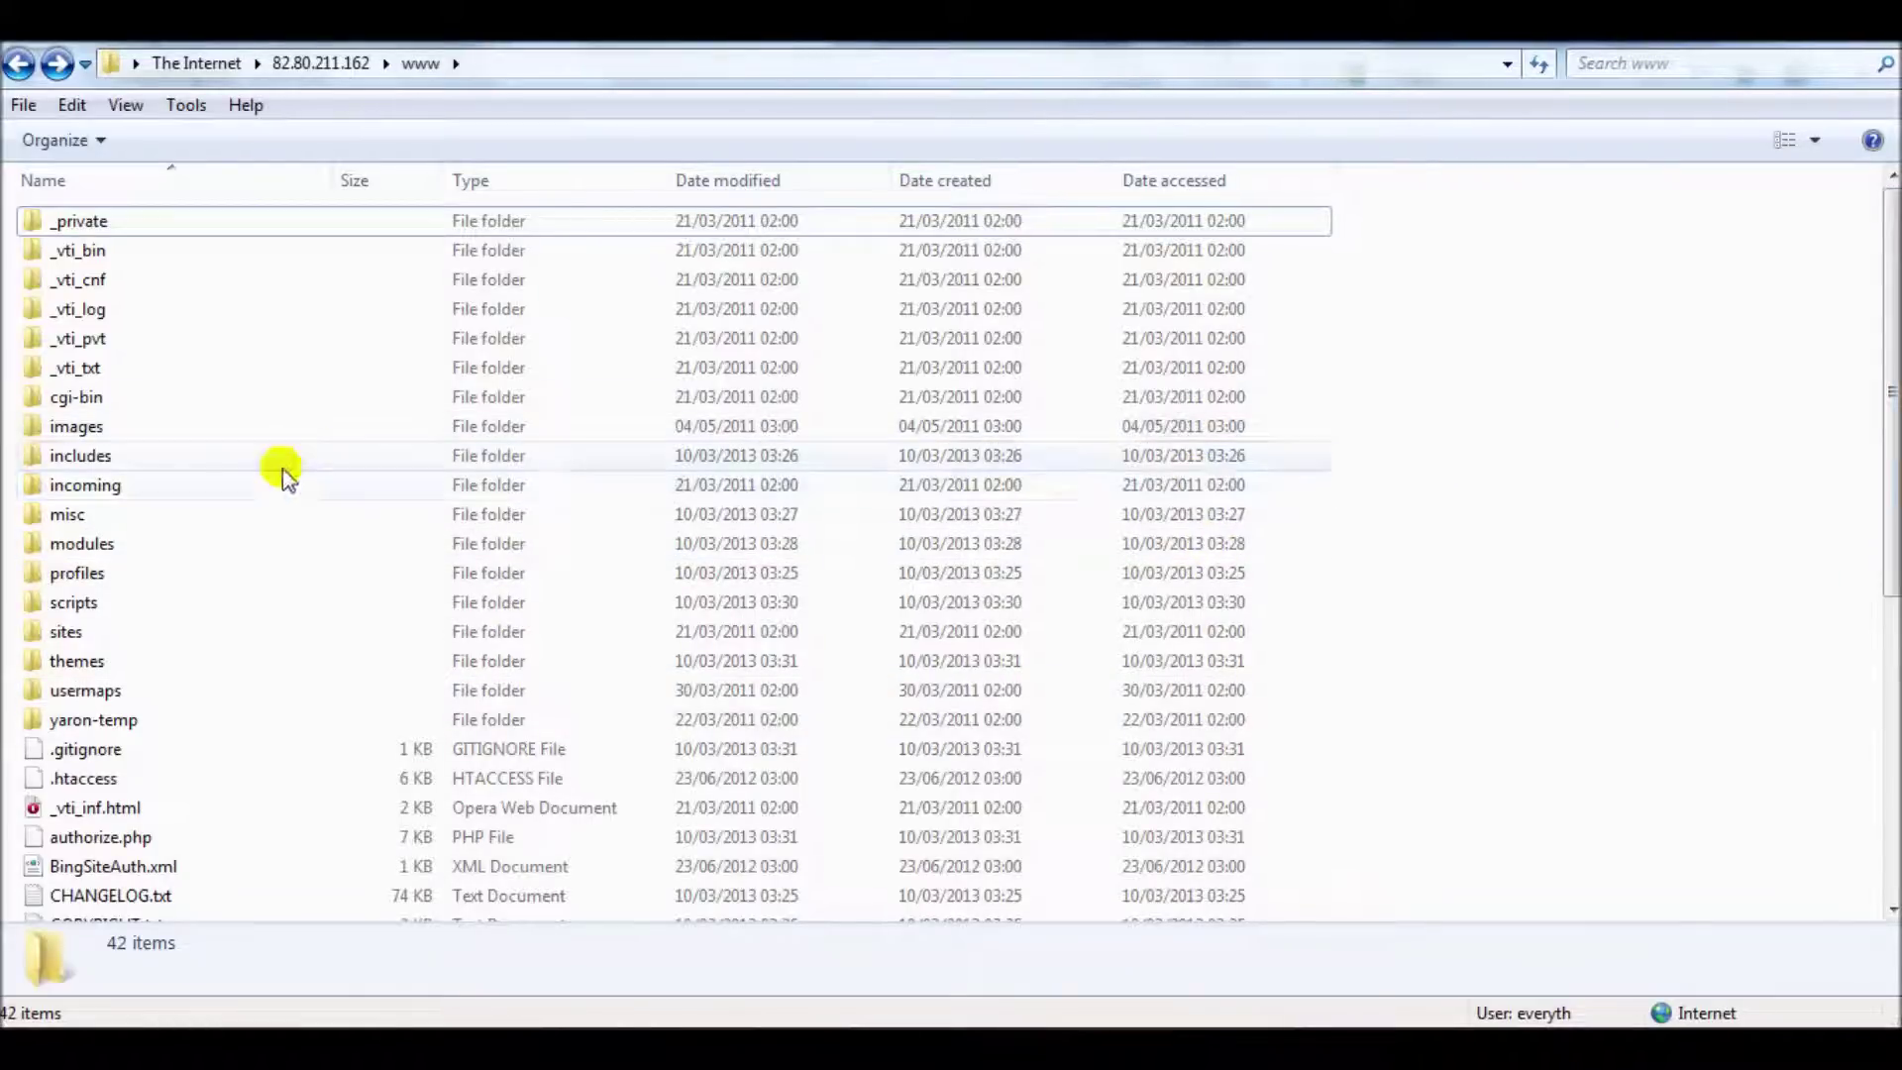
{"action": "left_click", "coordinate": [123, 642]}
{"action": "double_click", "coordinate": [123, 639]}
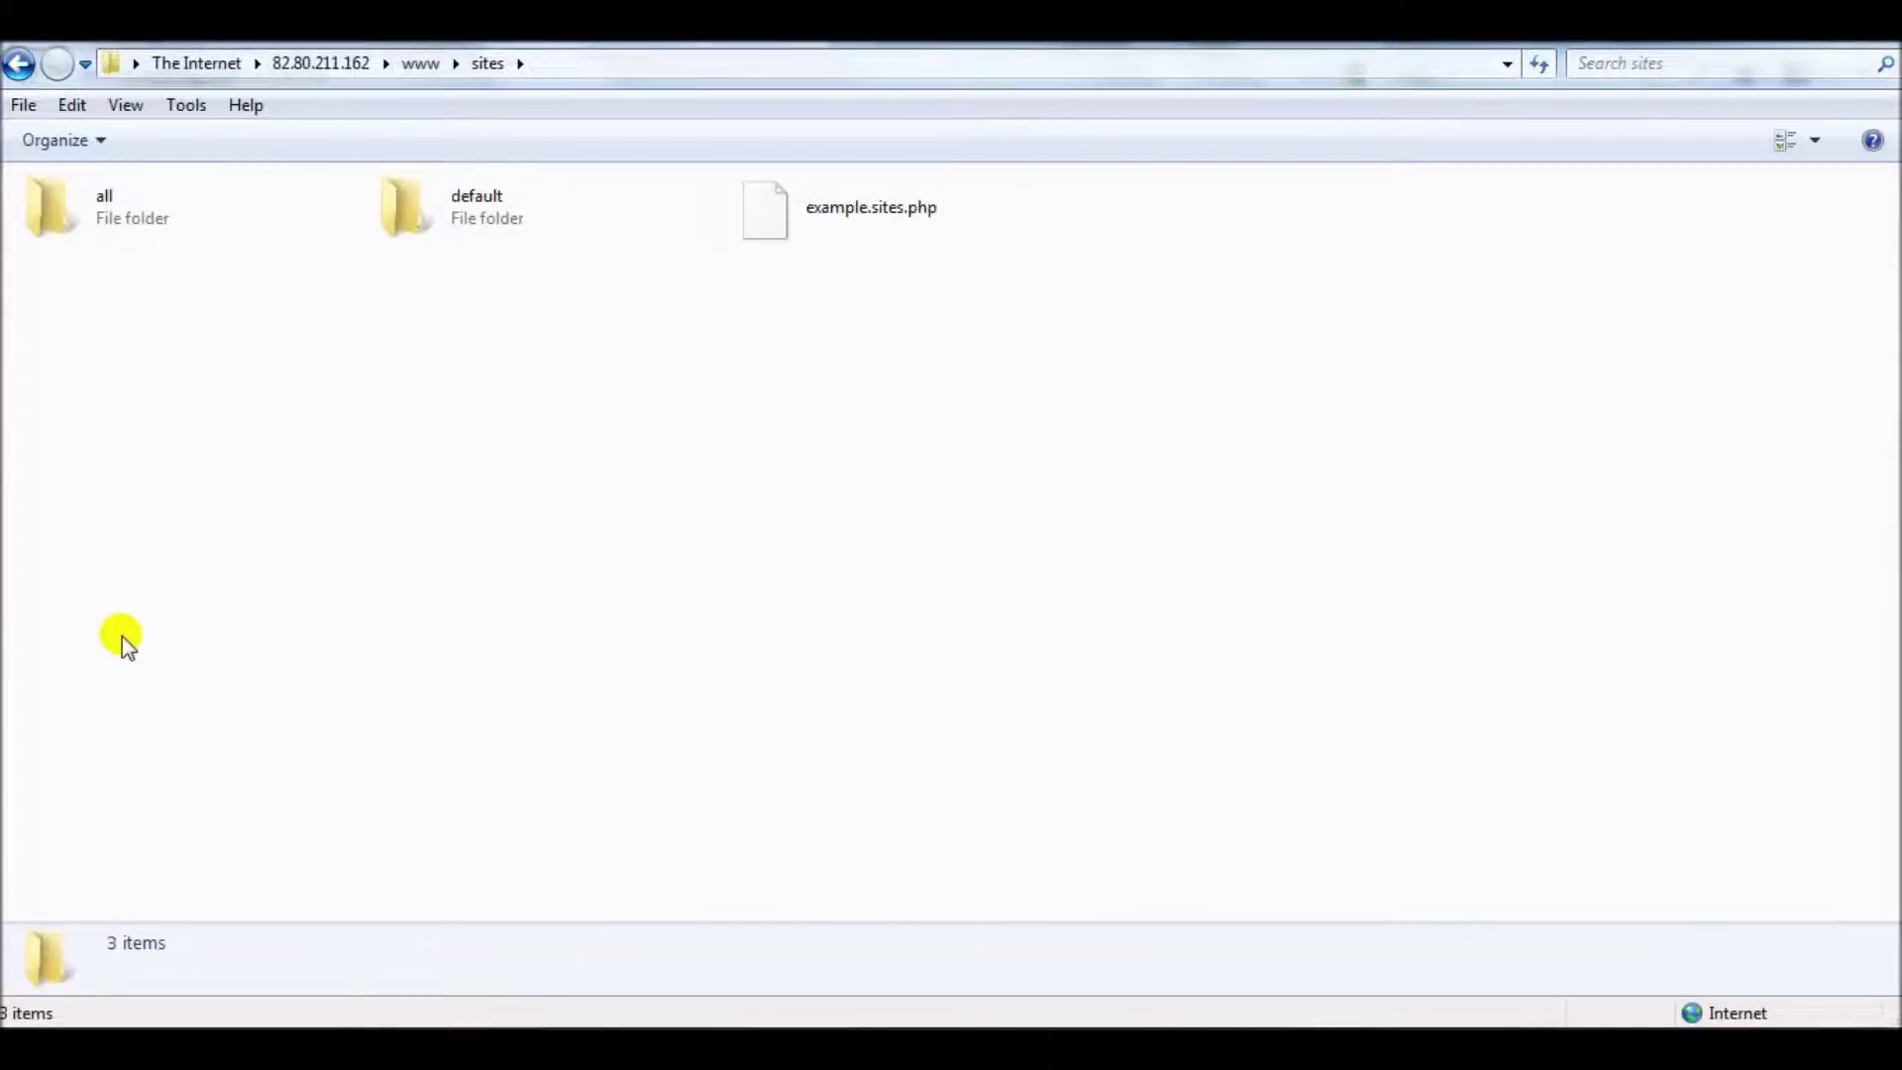
{"action": "double_click", "coordinate": [472, 204]}
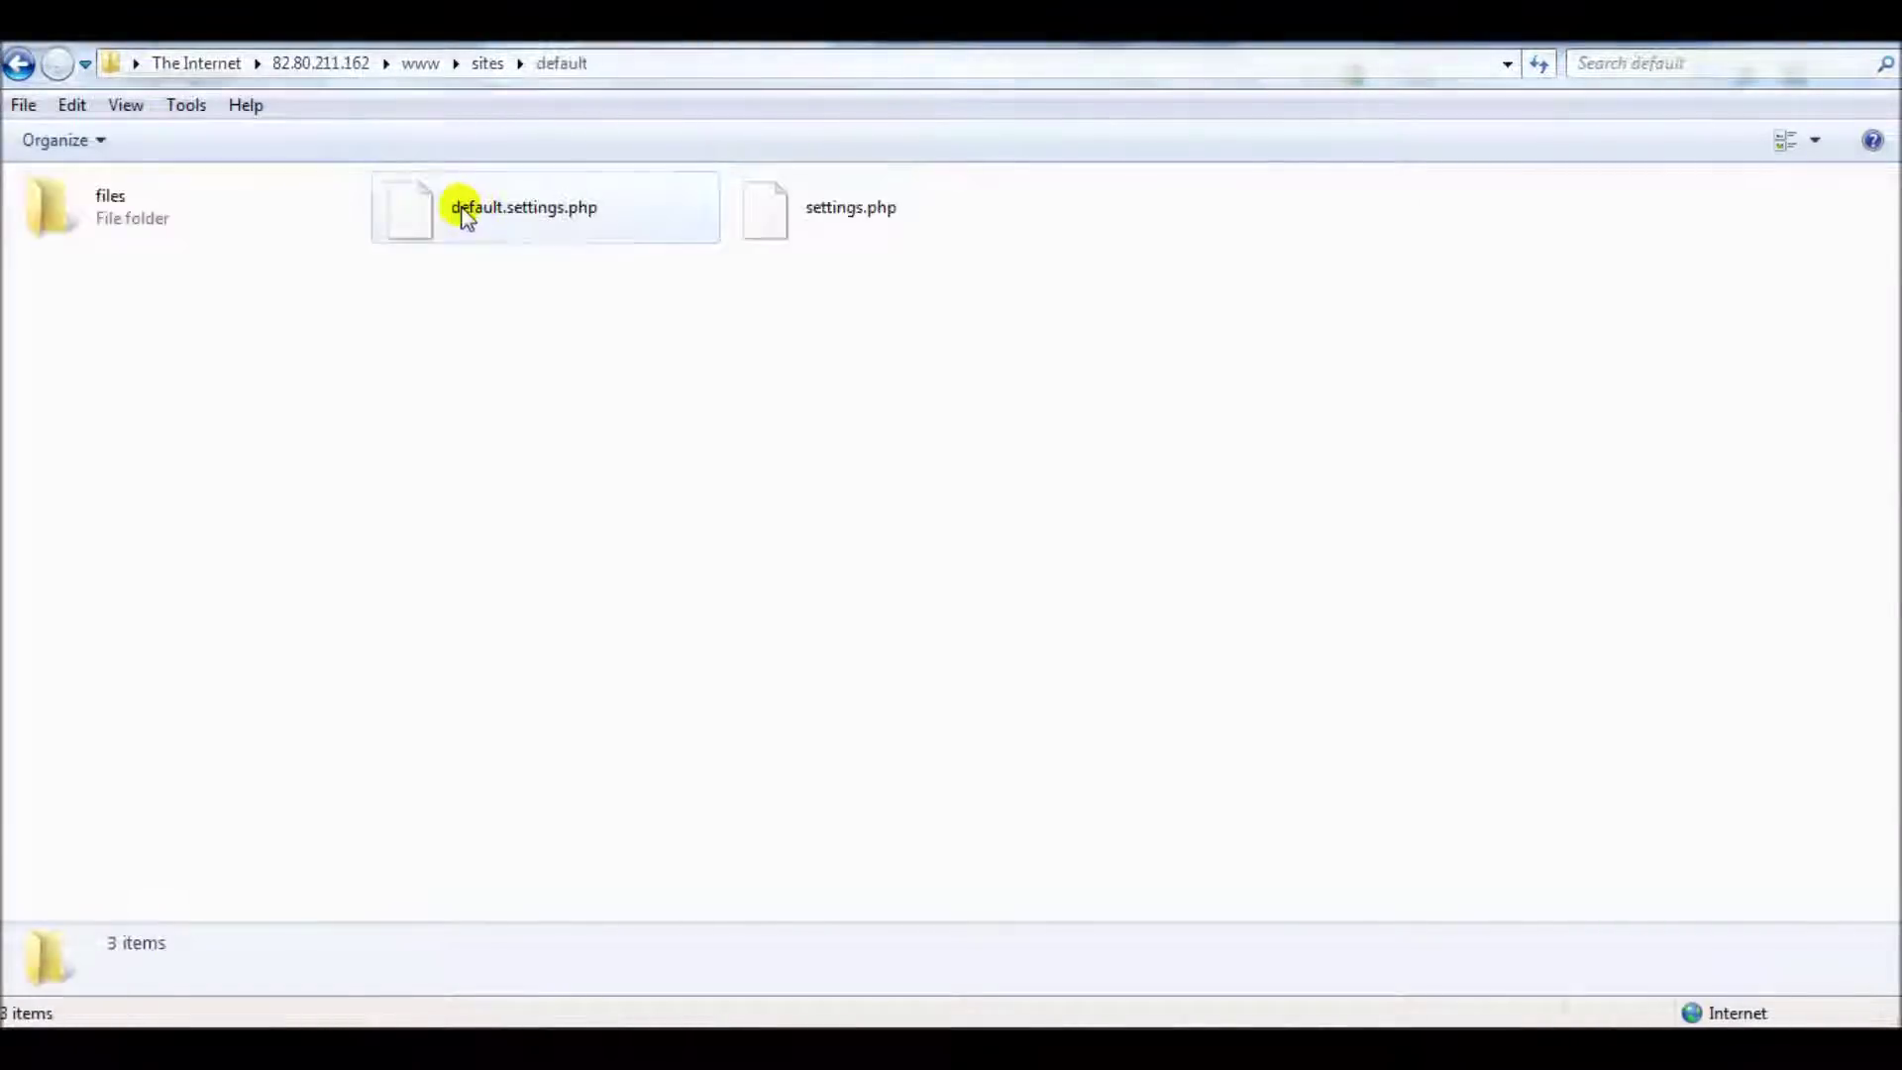
{"action": "double_click", "coordinate": [32, 67]}
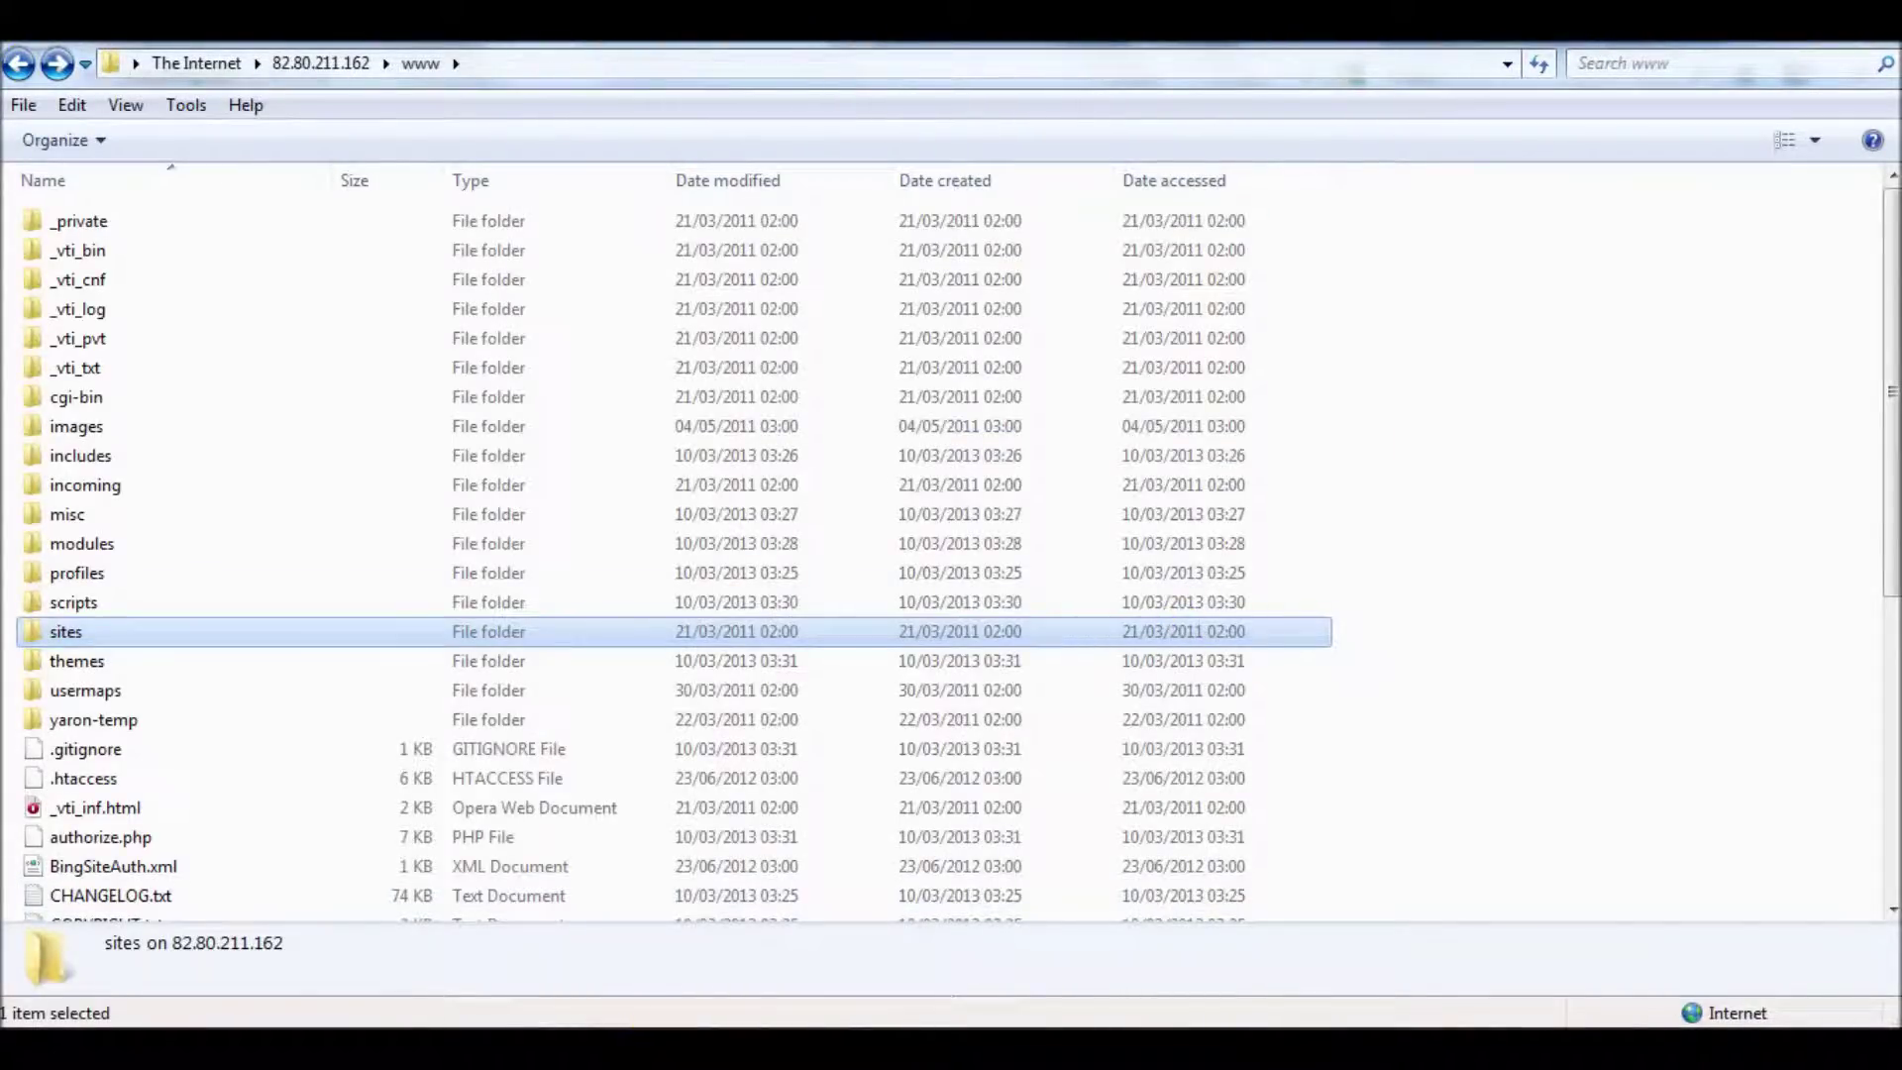
{"action": "left_click", "coordinate": [648, 1010]}
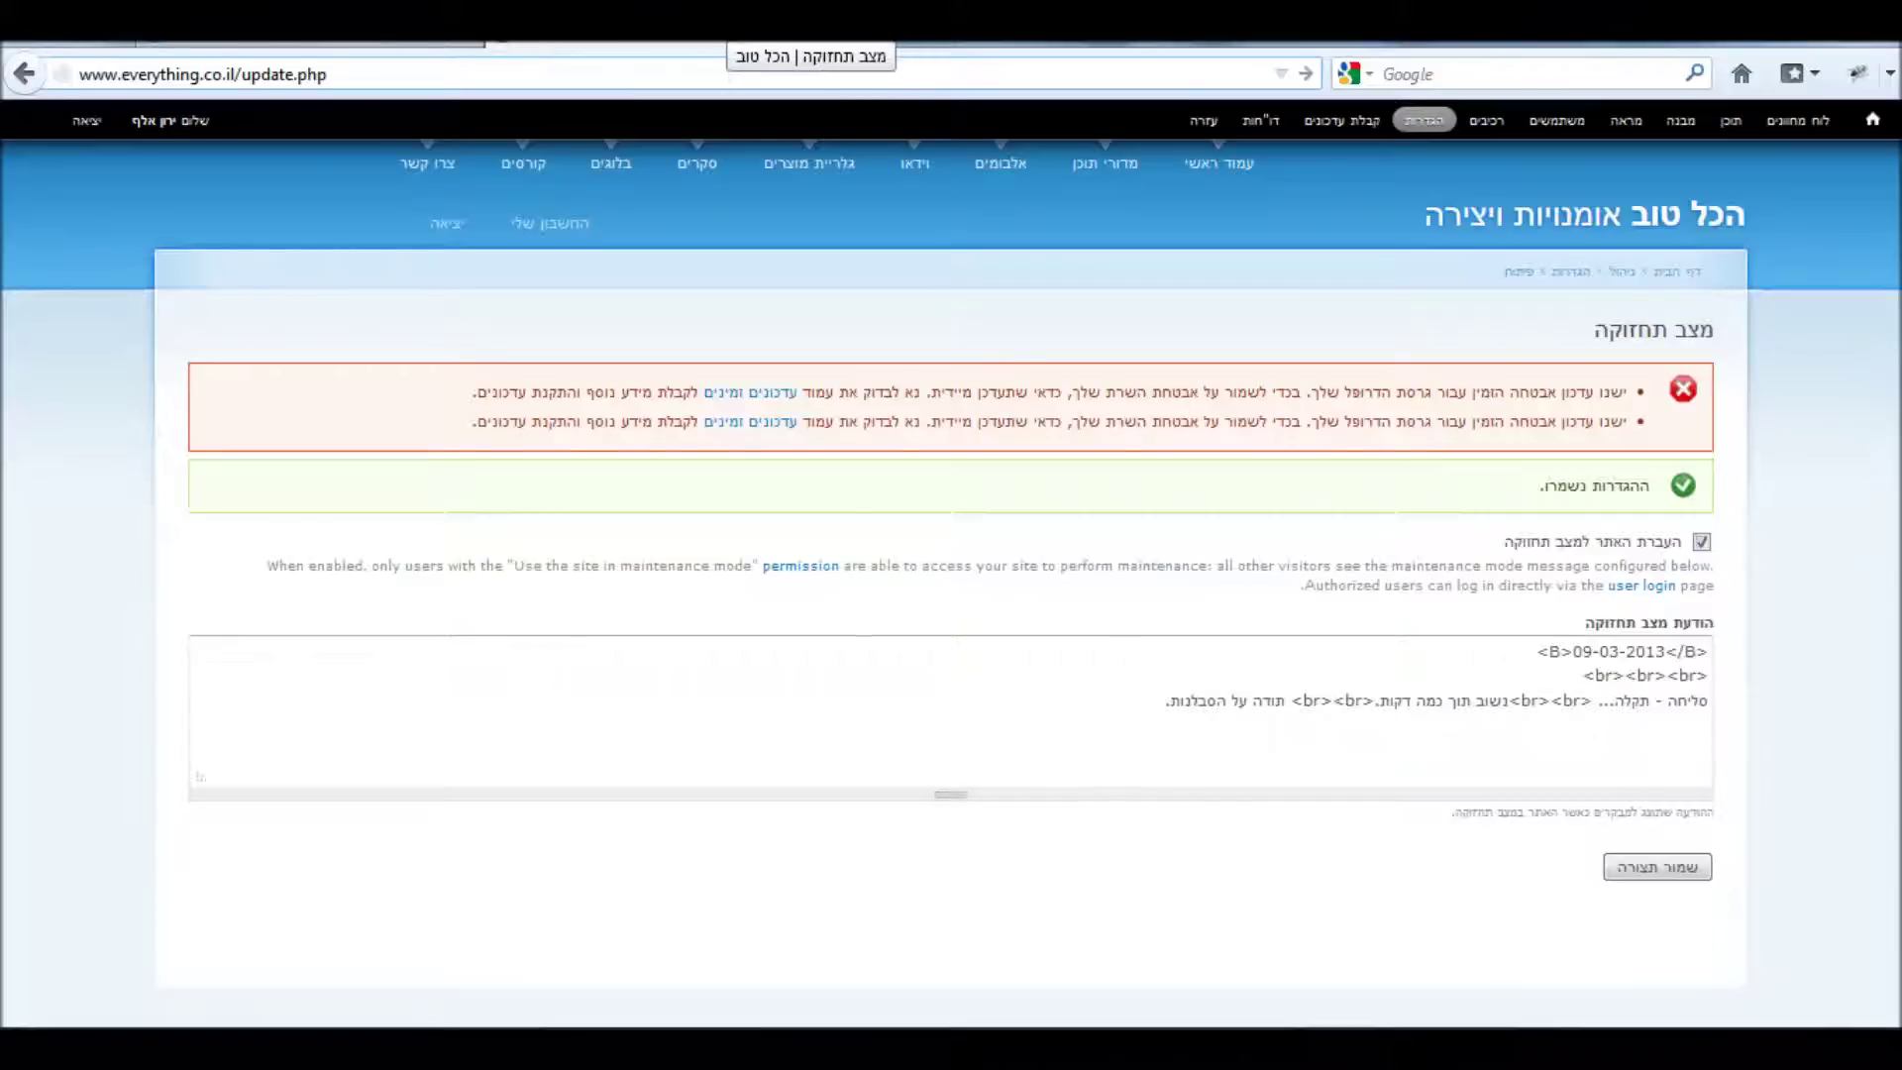
{"action": "left_click_drag", "start_coordinate": [243, 76], "coordinate": [340, 81]}
{"action": "left_click", "coordinate": [341, 83]}
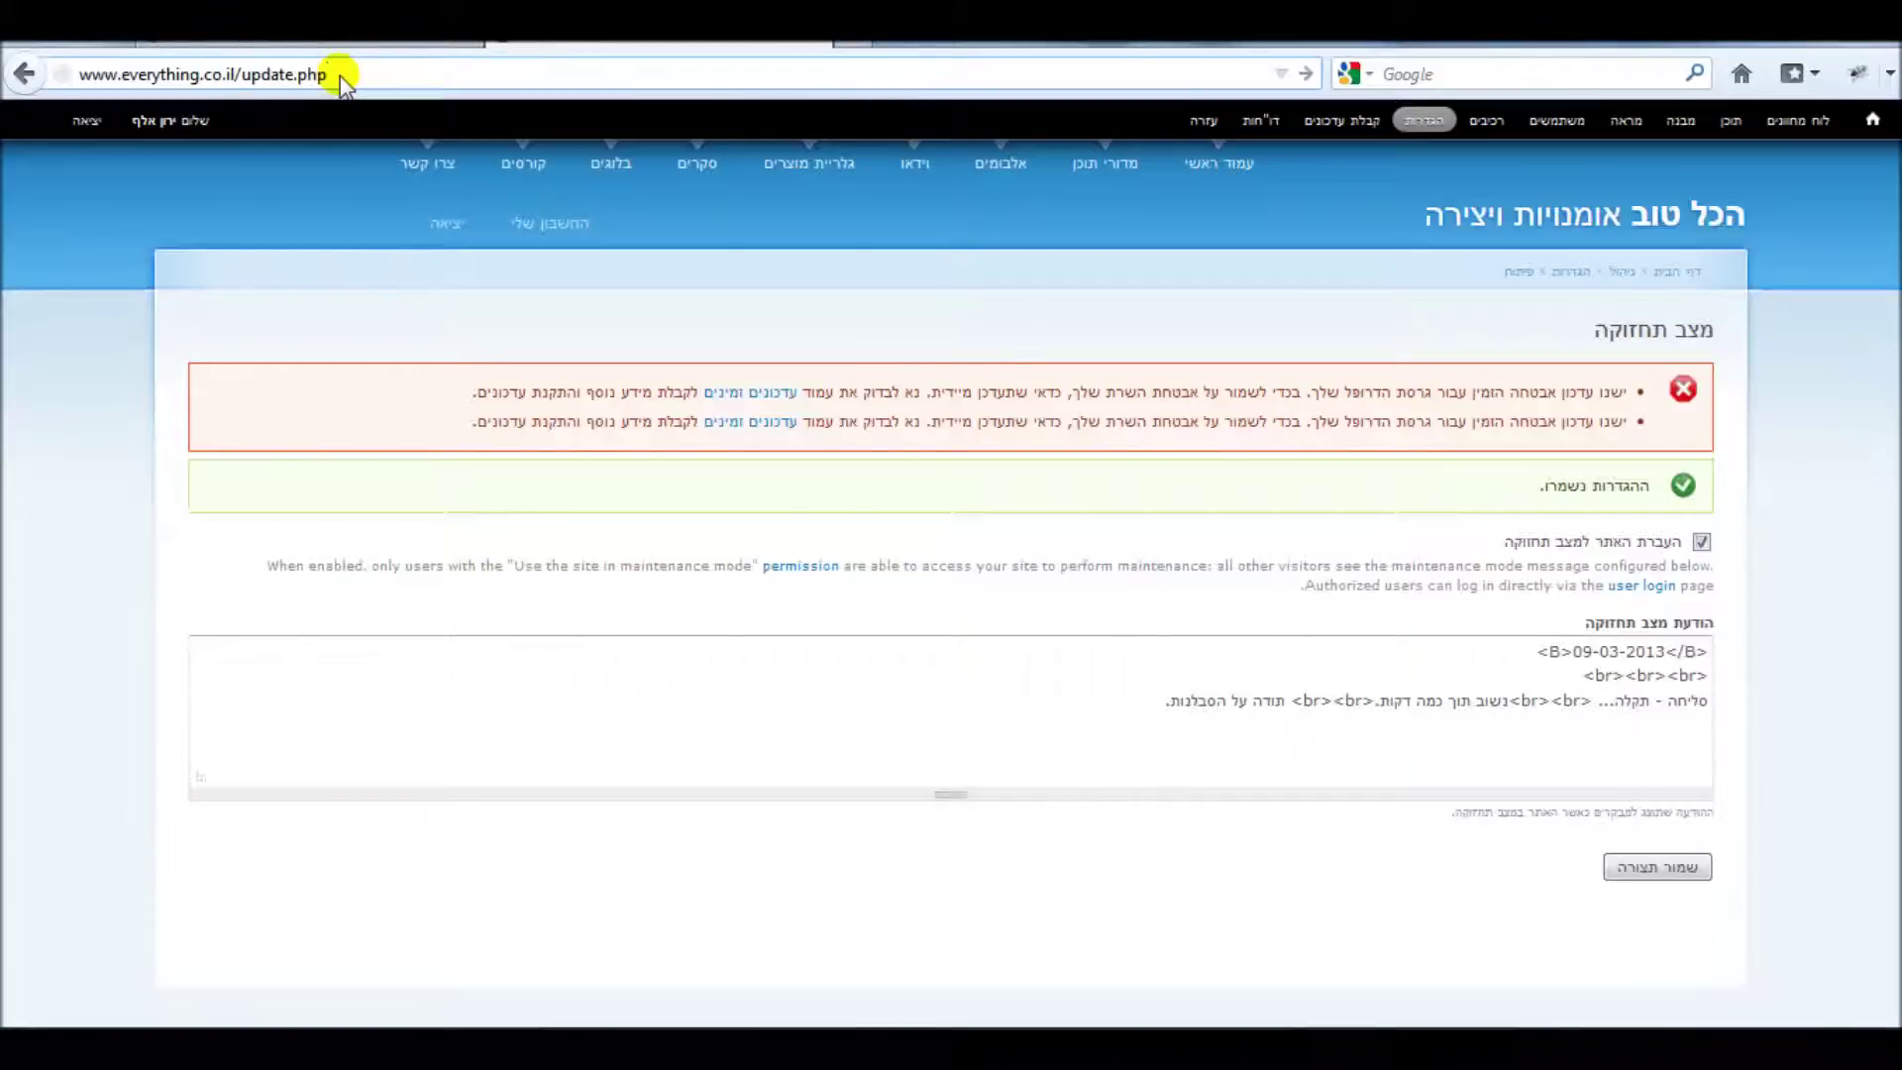
{"action": "key", "text": "Return"}
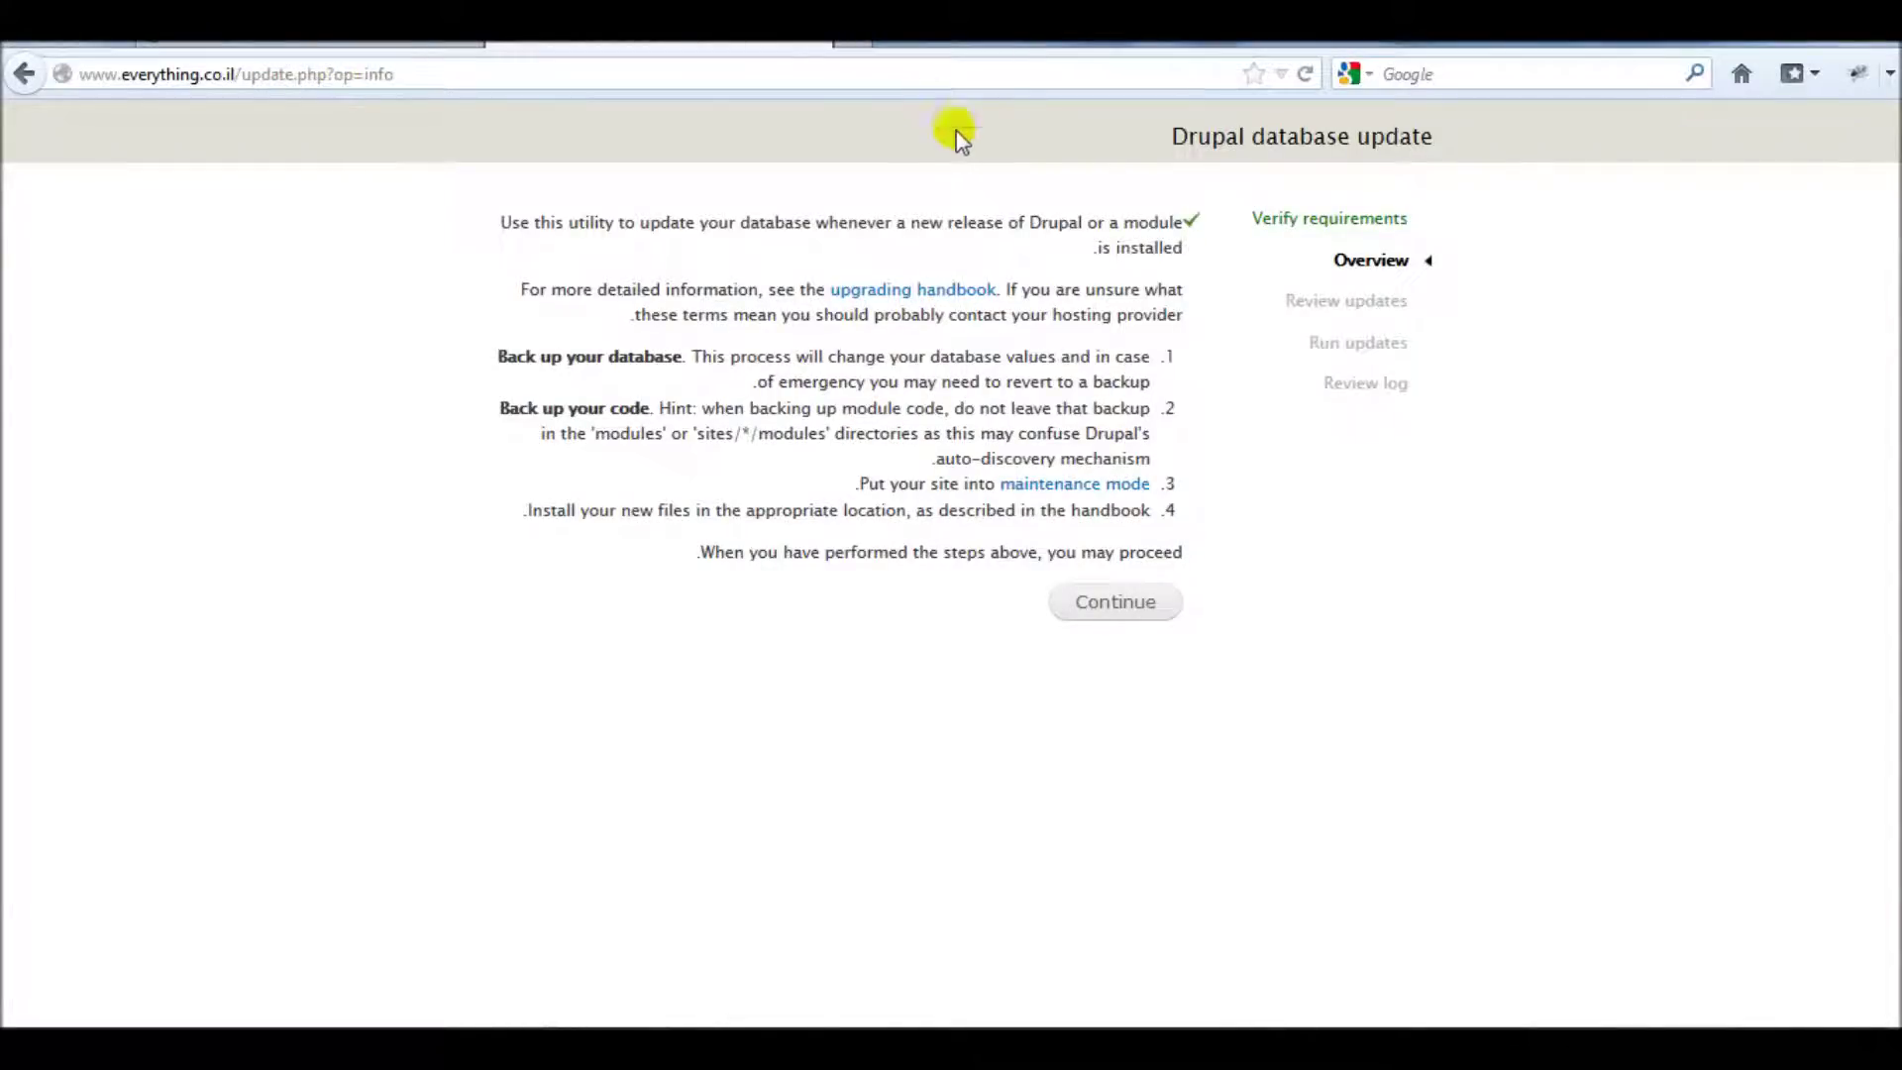
{"action": "left_click", "coordinate": [1102, 608]}
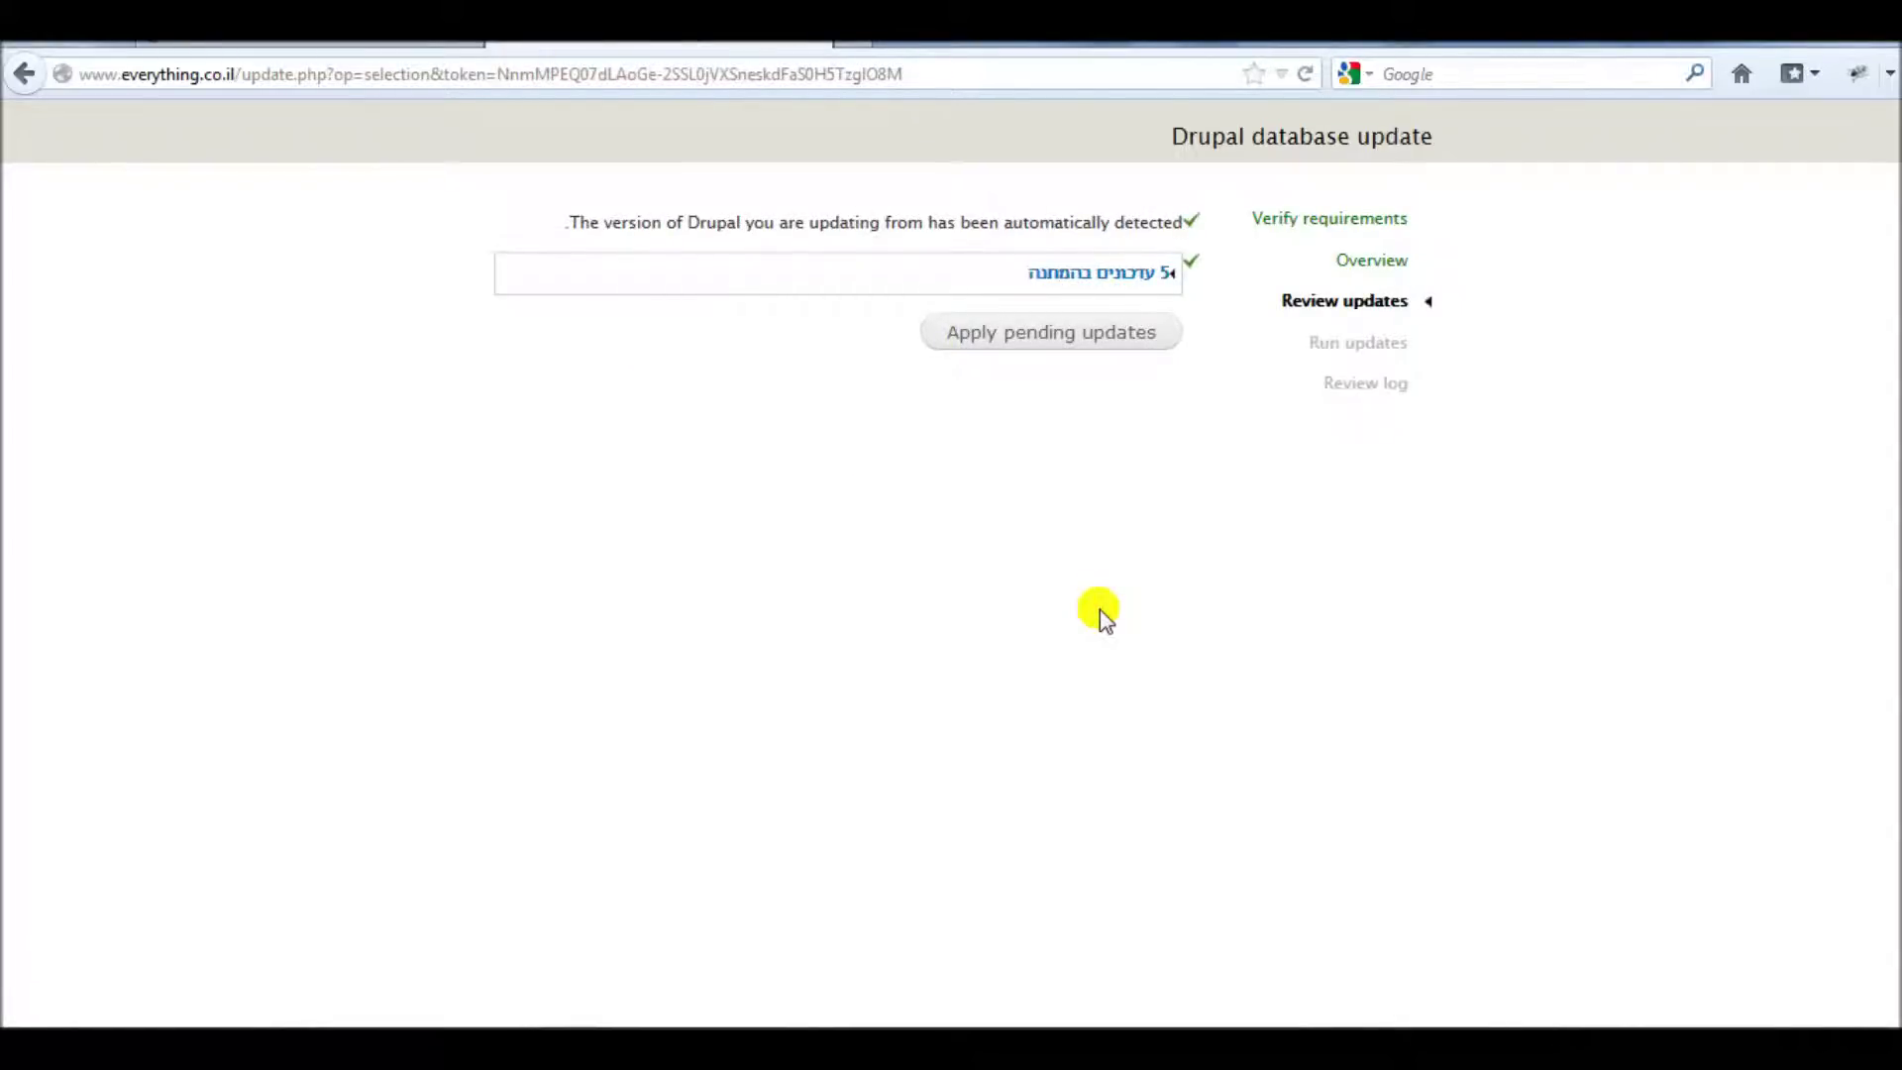
Expand the pending updates and copy the whole list for the system, forum and locale modules
{"action": "left_click", "coordinate": [1072, 279]}
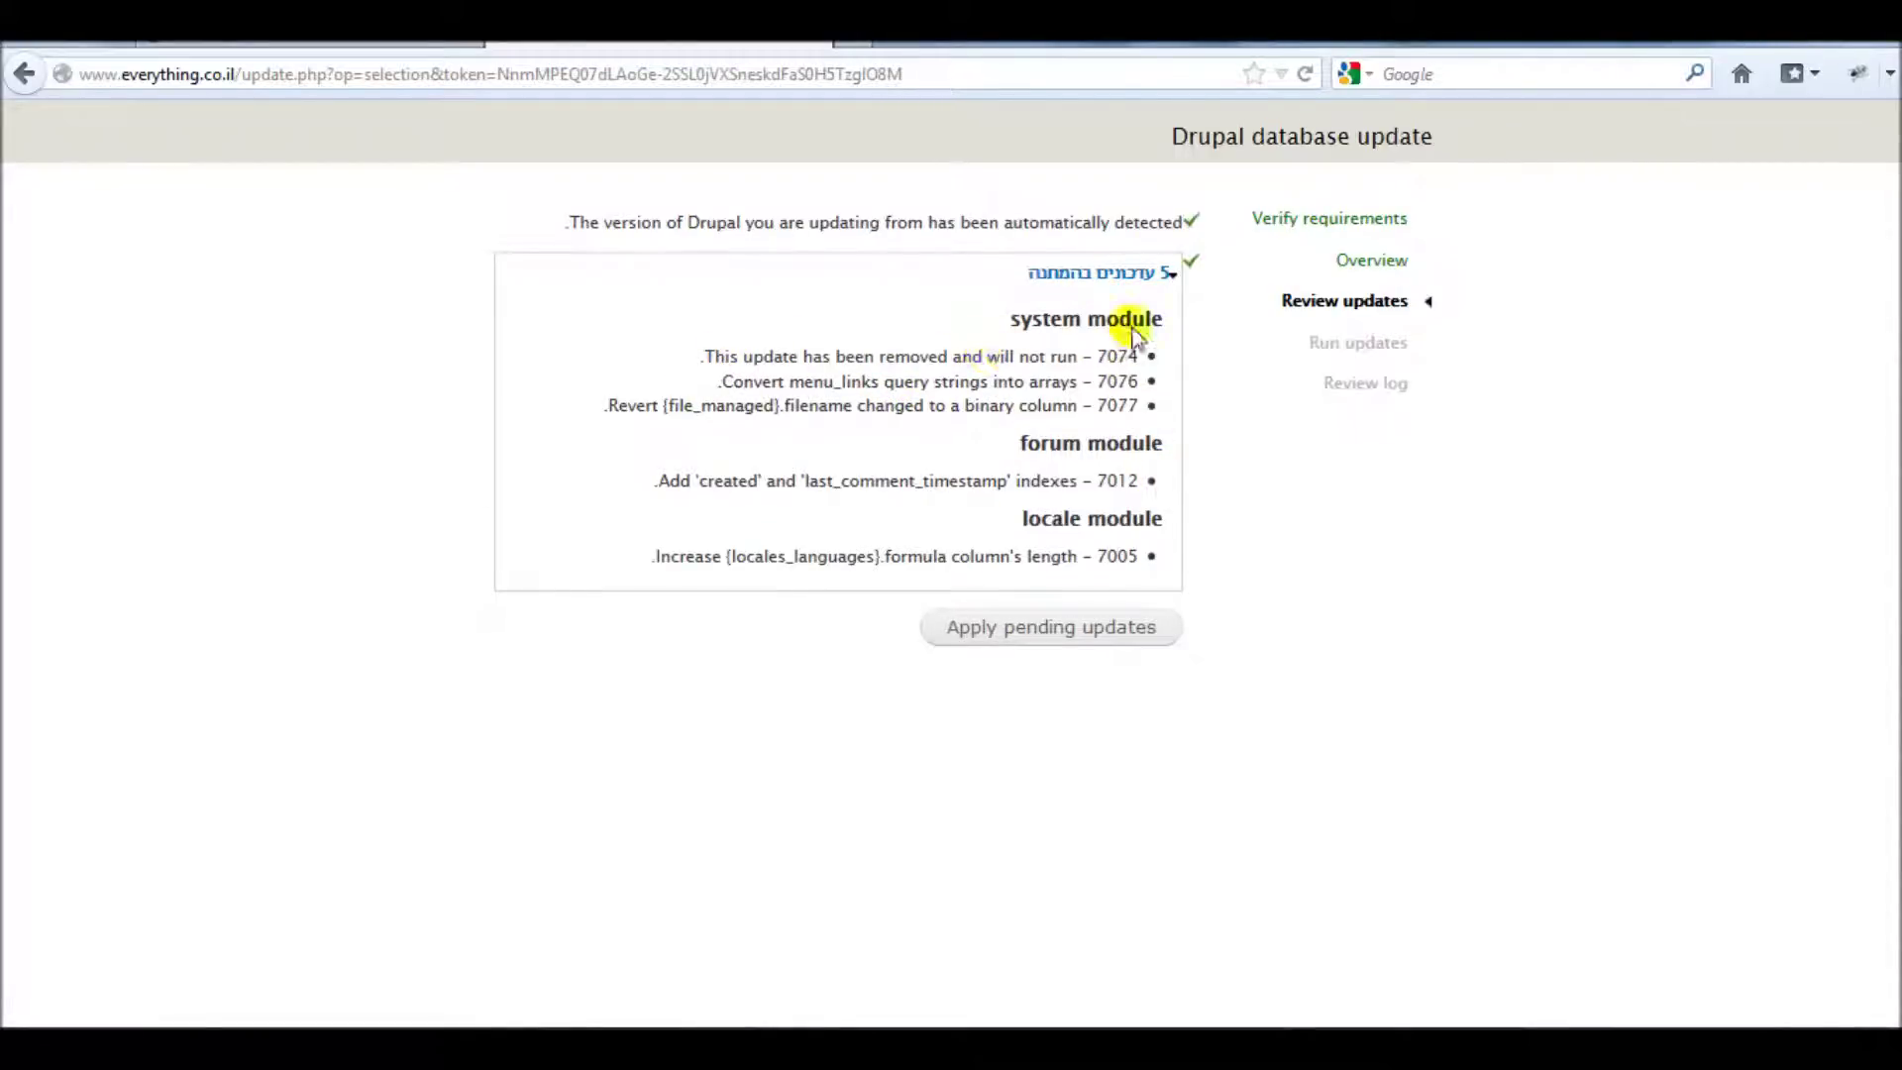
{"action": "left_click_drag", "start_coordinate": [1146, 326], "coordinate": [1101, 401]}
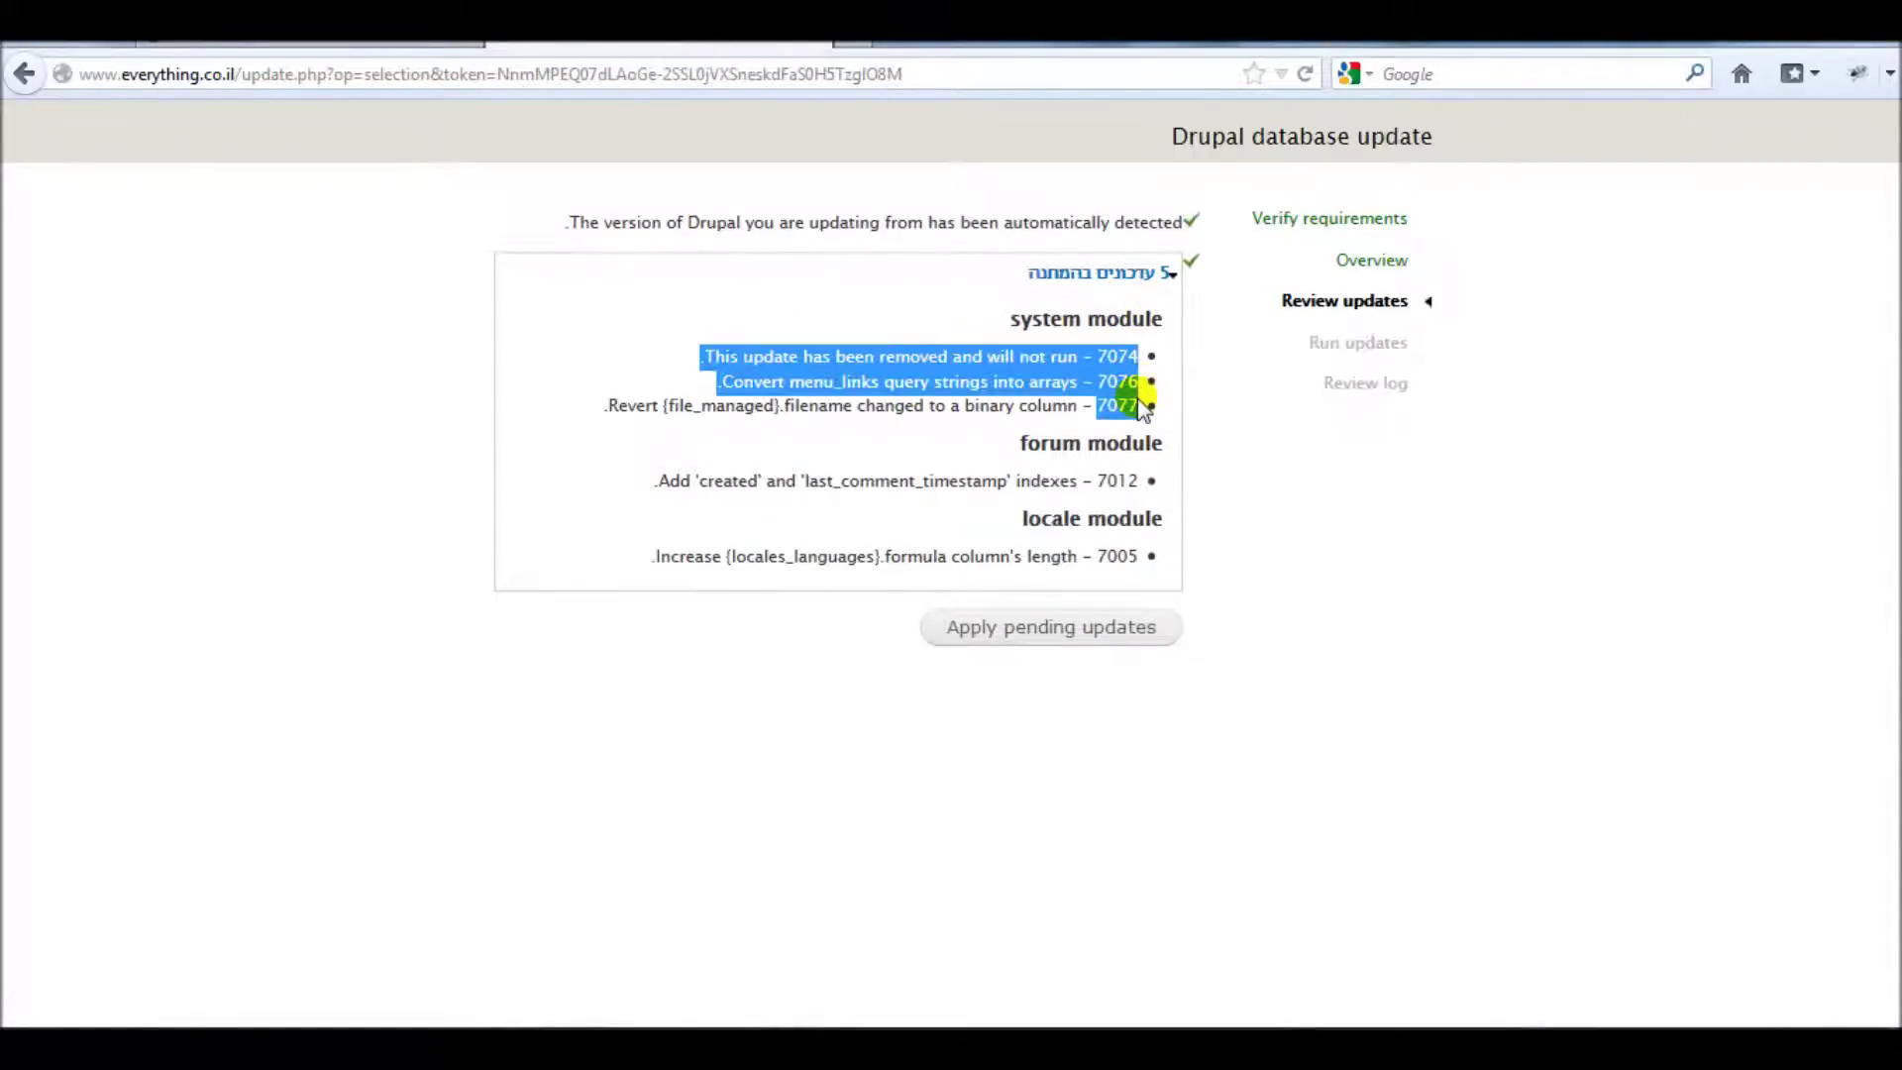
{"action": "left_click", "coordinate": [1010, 319]}
{"action": "left_click_drag", "start_coordinate": [1019, 315], "coordinate": [1087, 568]}
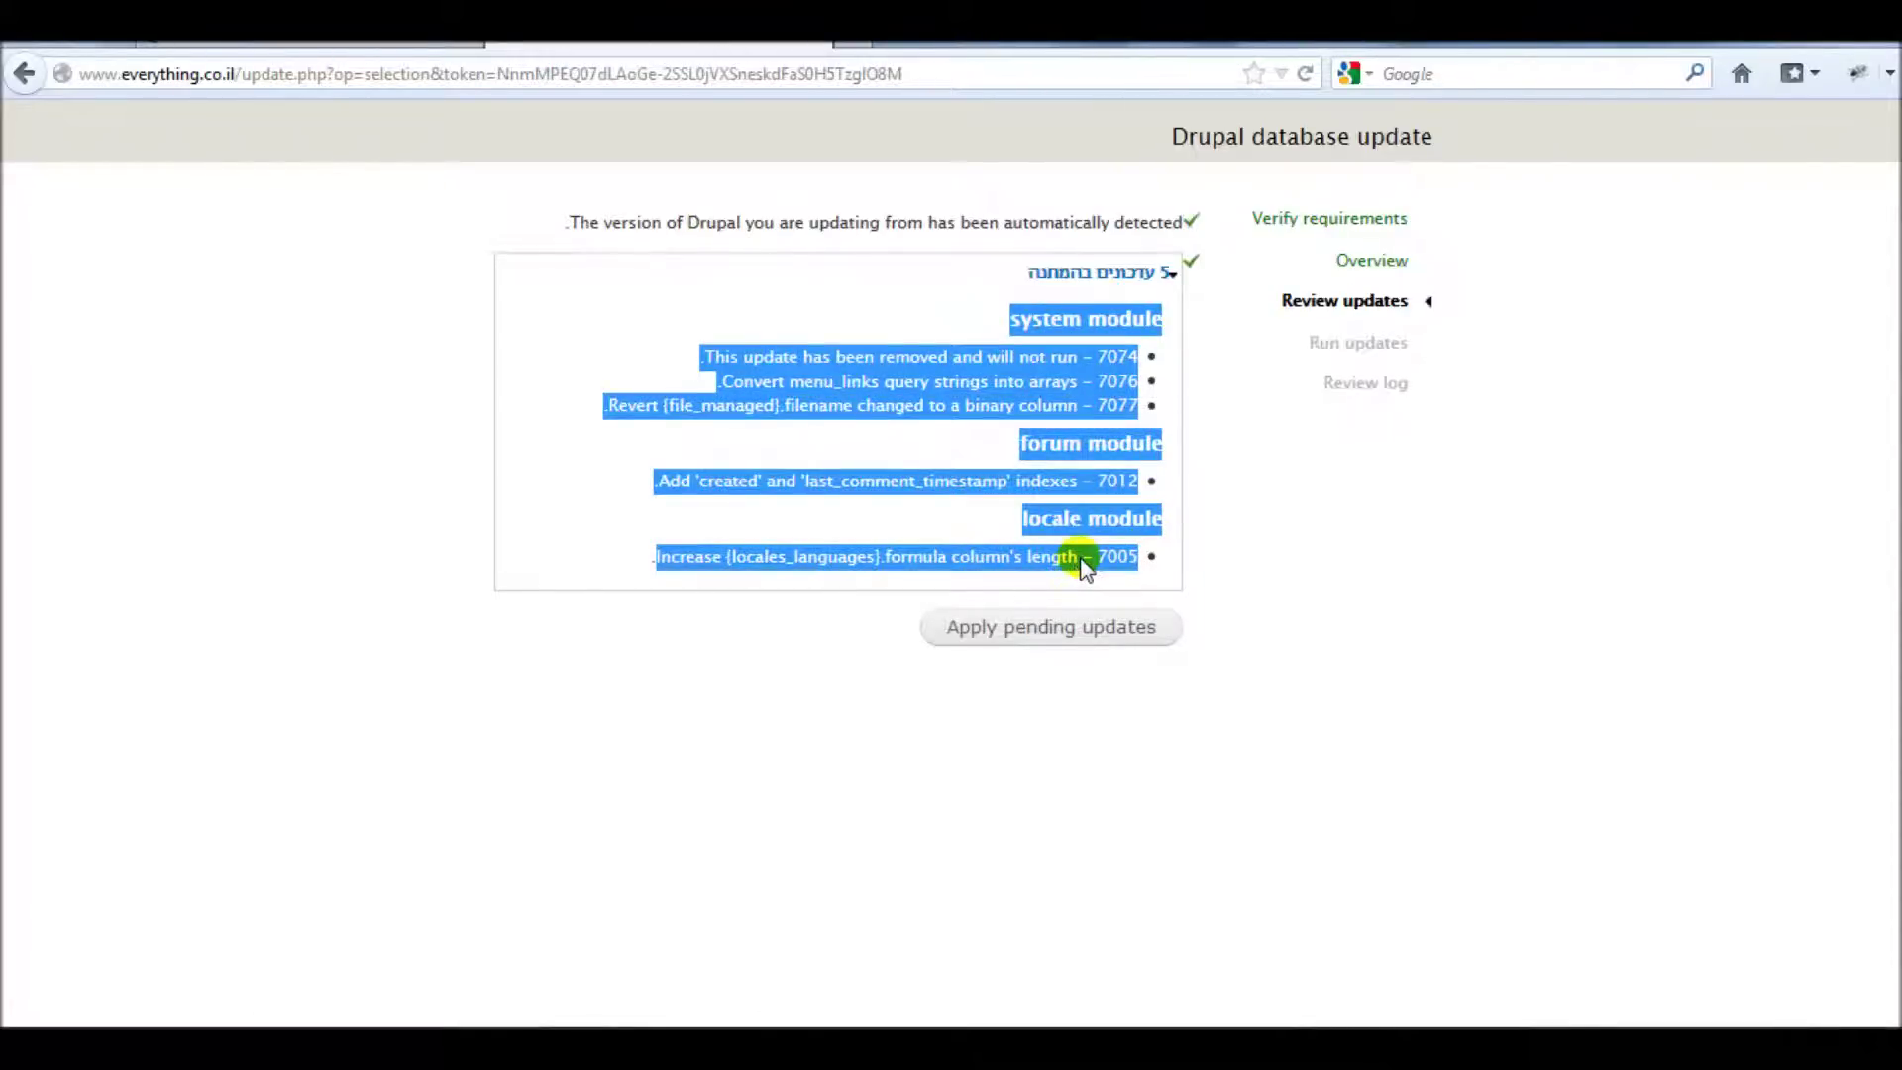
{"action": "right_click", "coordinate": [1085, 562]}
{"action": "left_click", "coordinate": [1099, 574]}
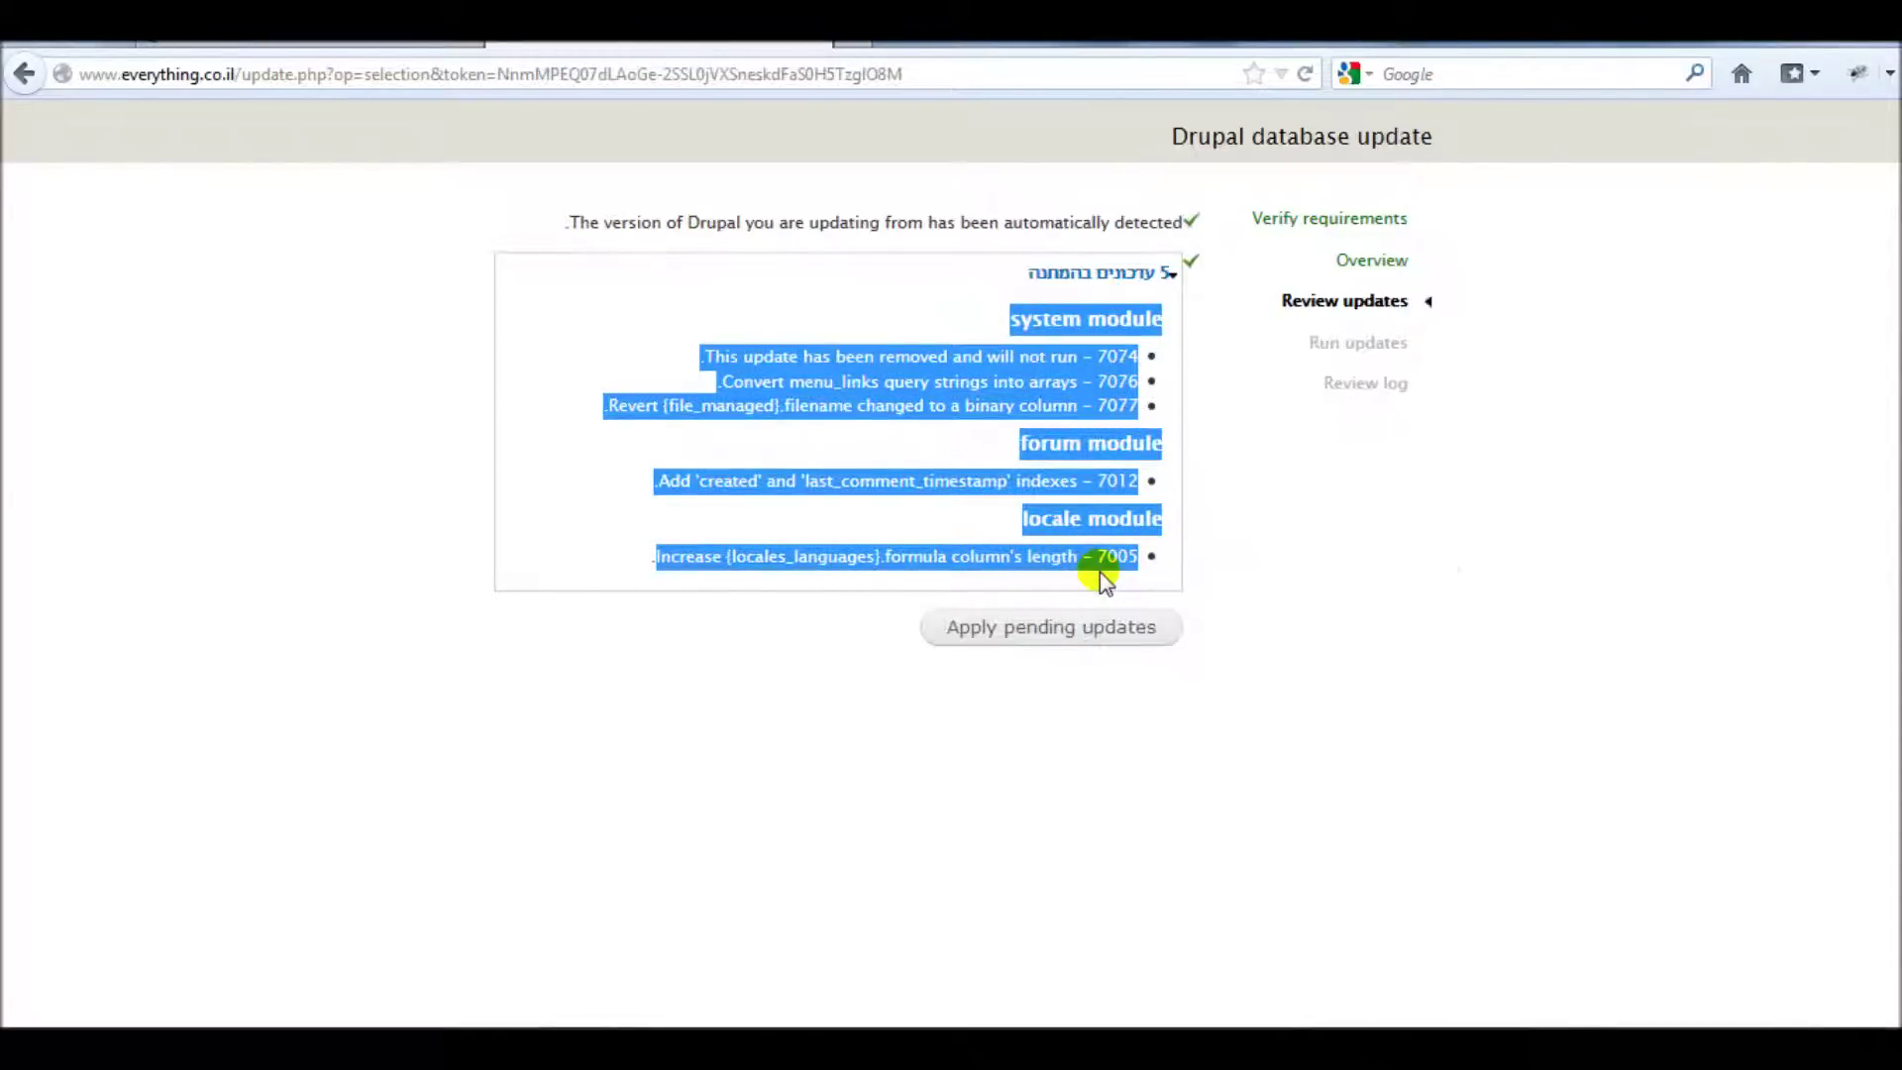
Open Notepad and paste the copied list of pending updates into a blank document
{"action": "key", "text": "super+r"}
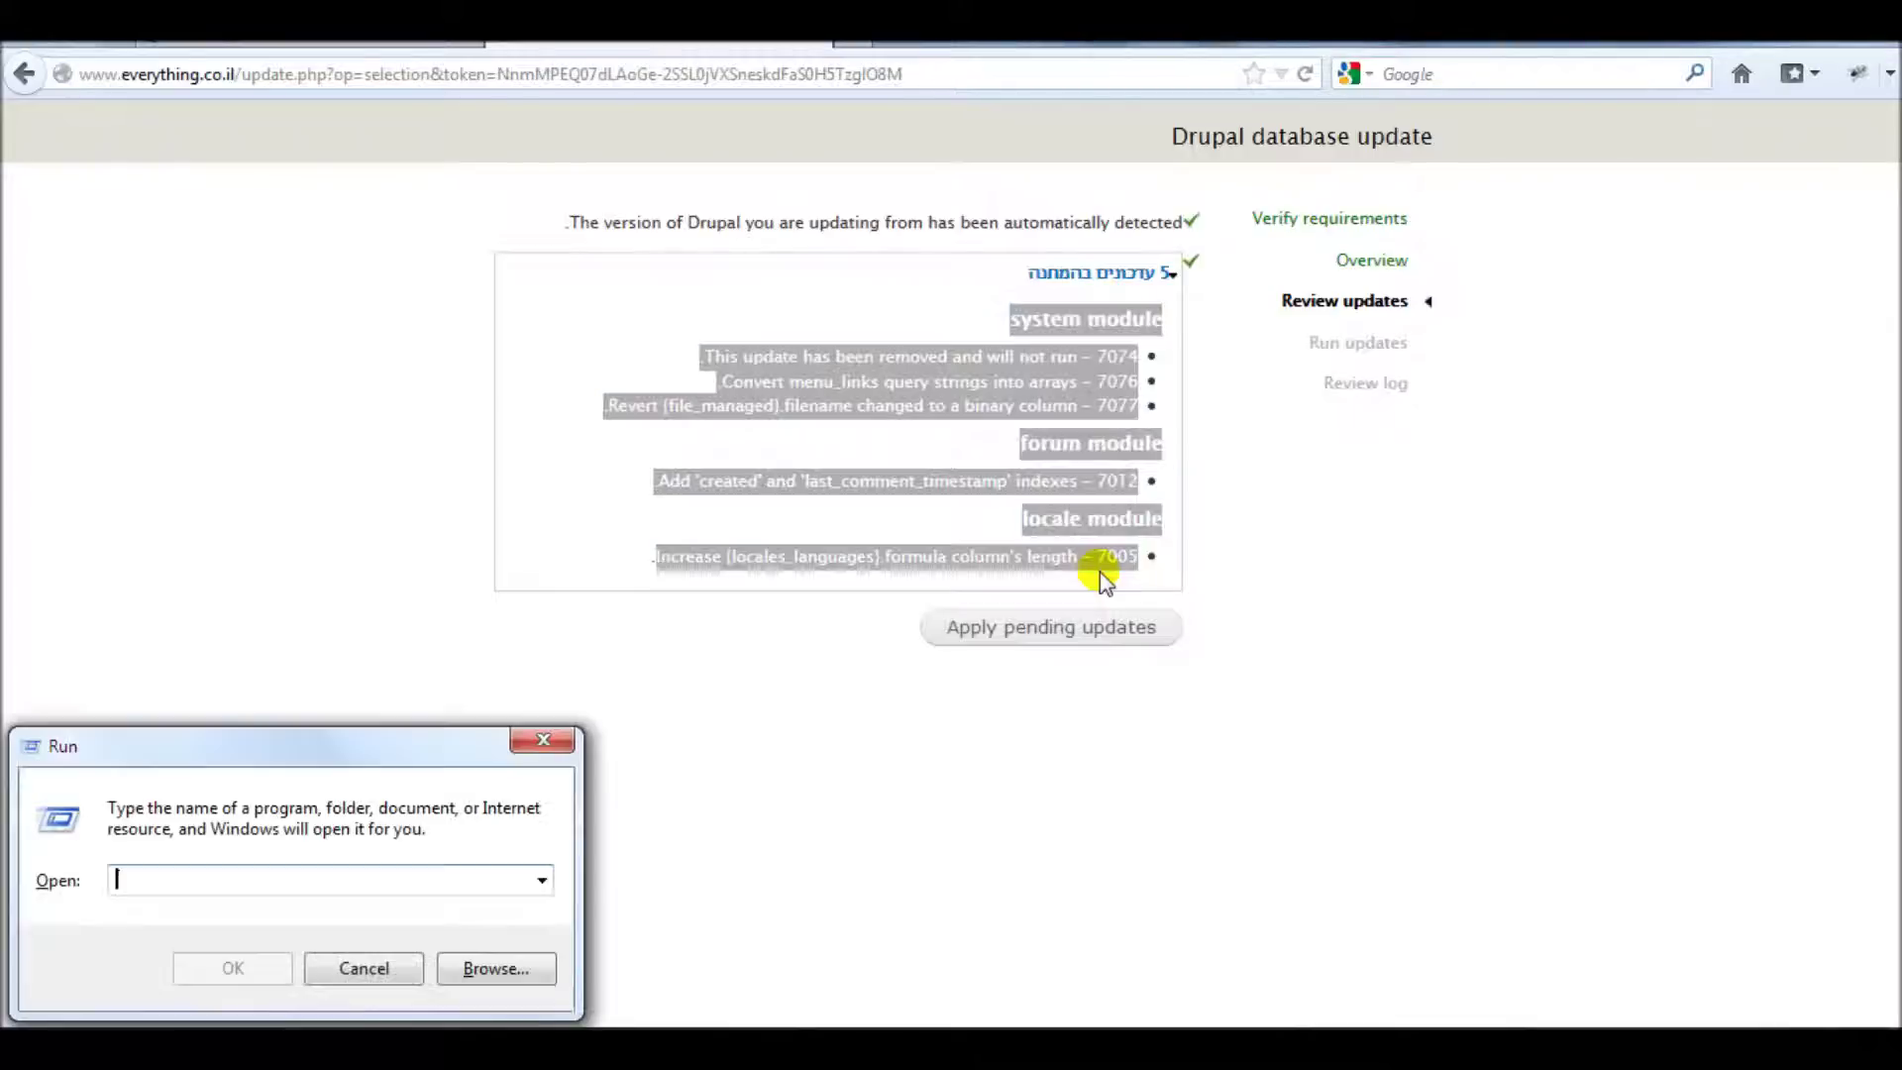
{"action": "type", "text": "notepad"}
{"action": "key", "text": "Return"}
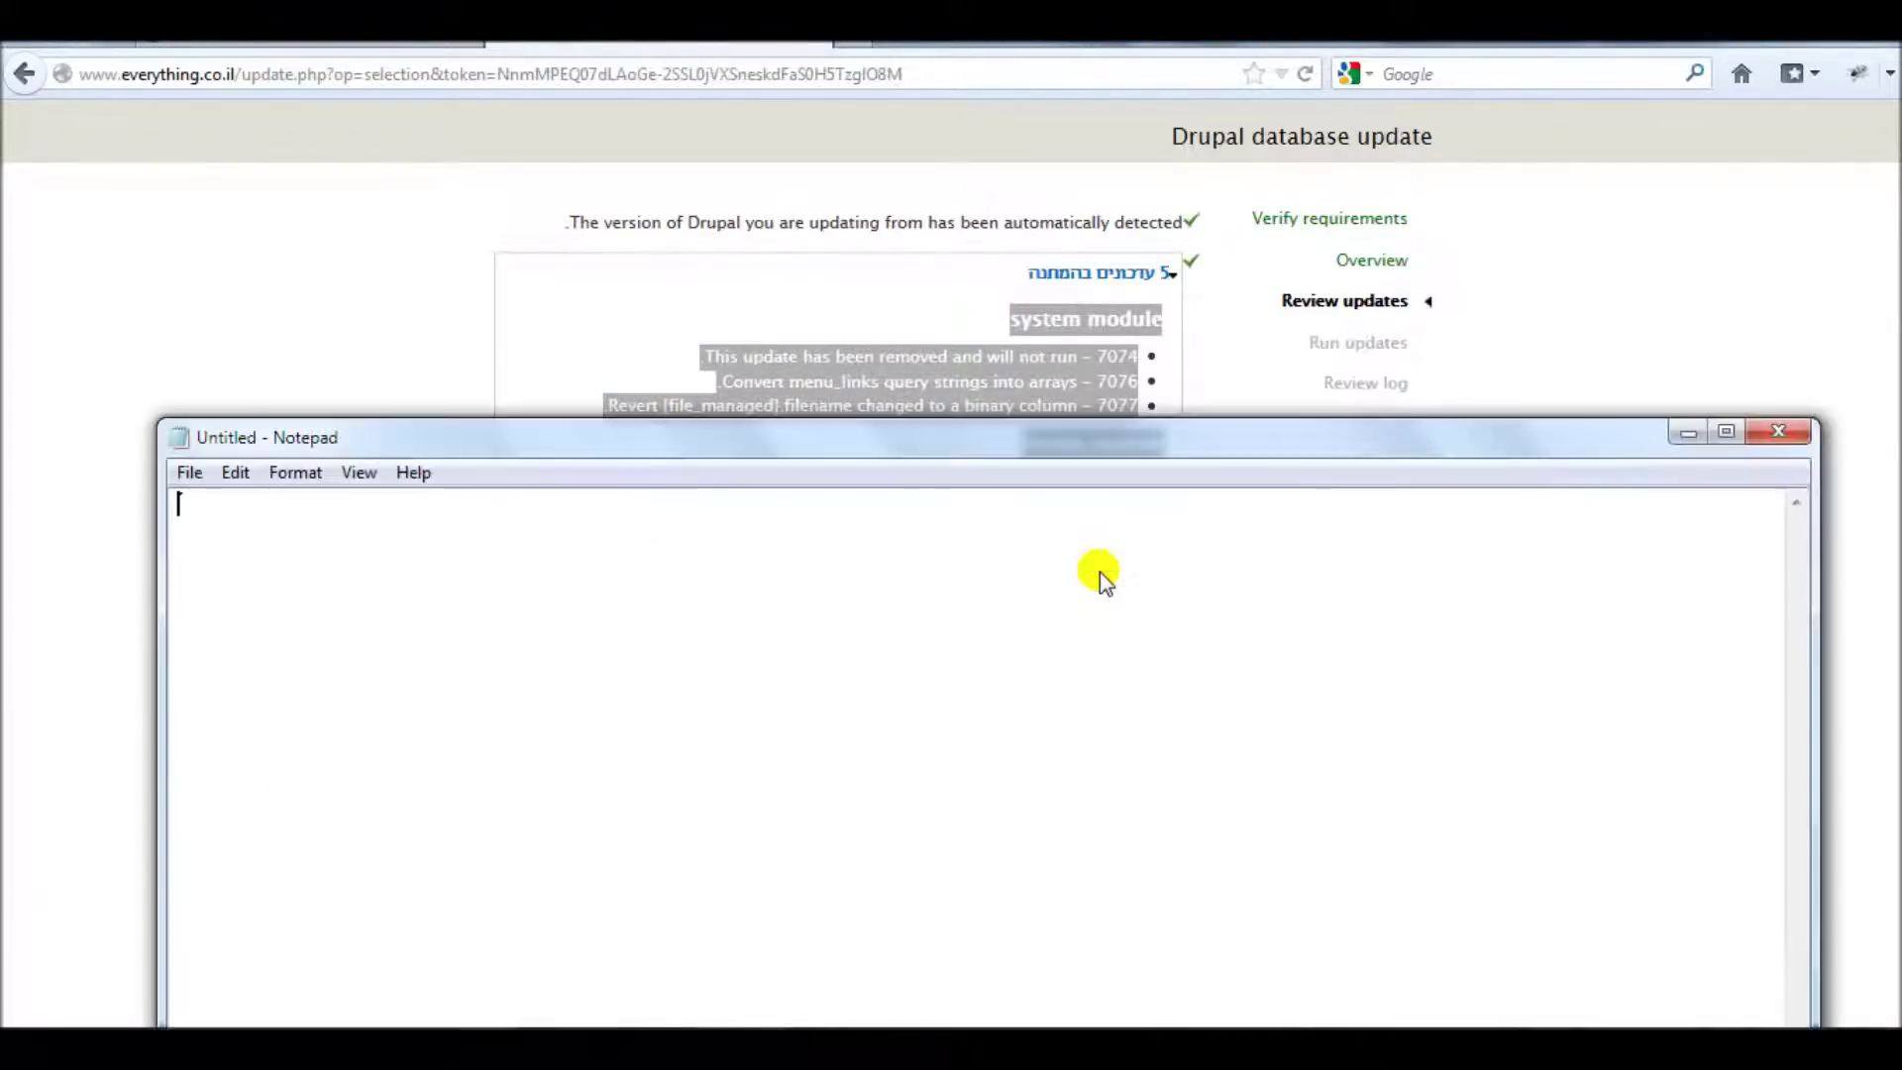
{"action": "key", "text": "ctrl+v"}
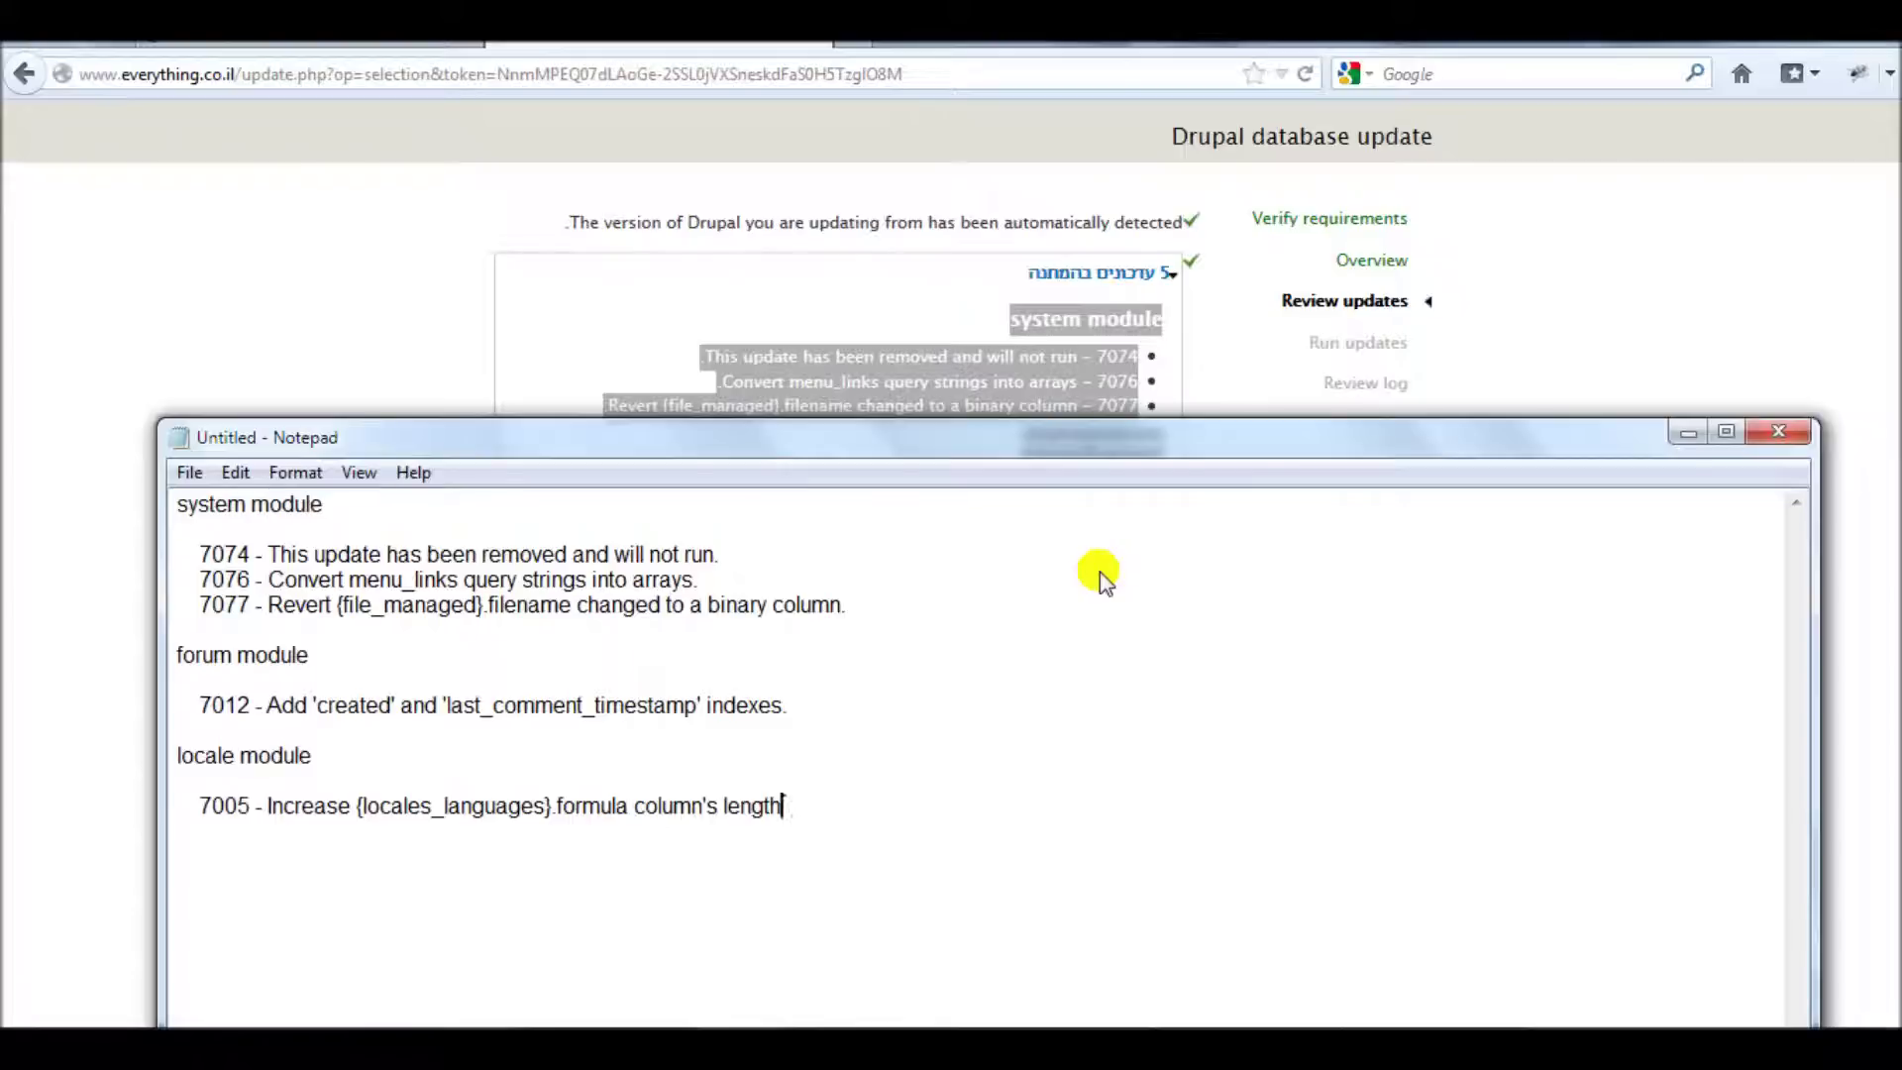
Return to the browser, apply the pending database updates and read through the message on the Run updates page
{"action": "left_click", "coordinate": [715, 321]}
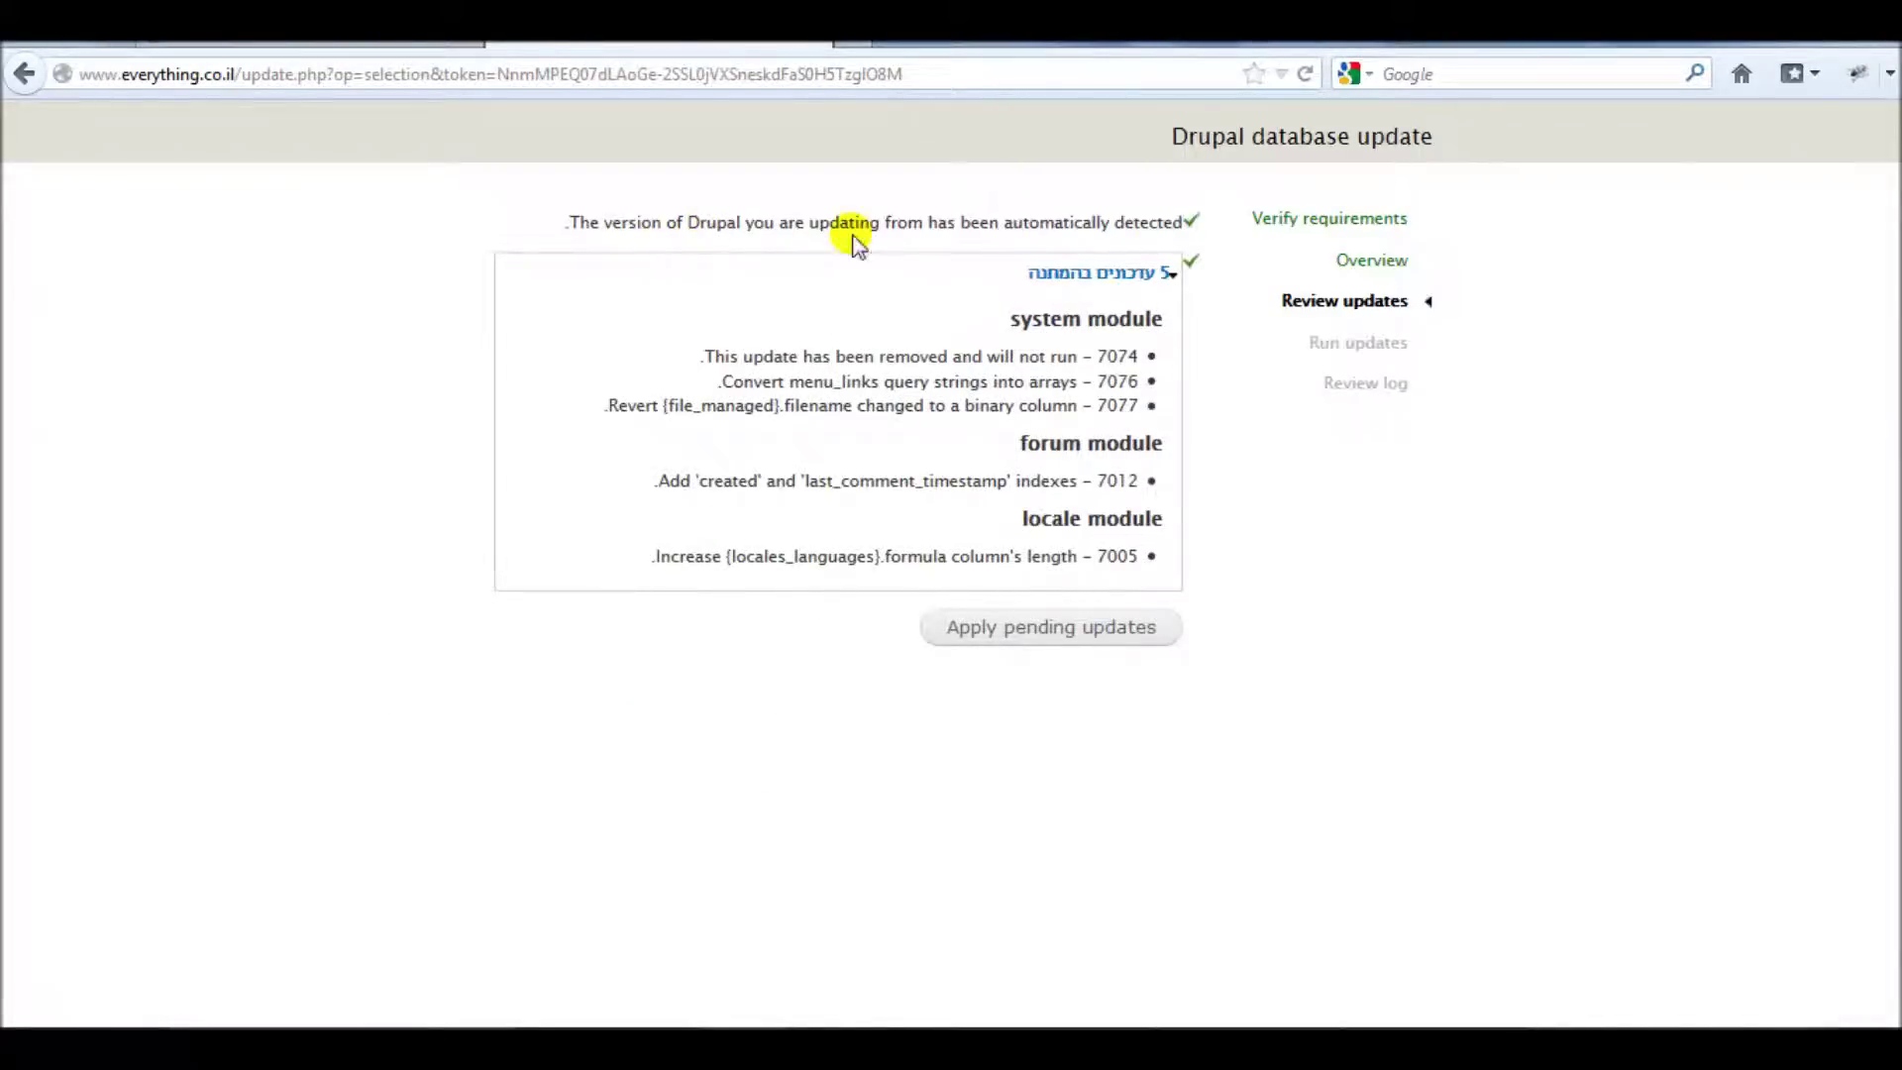
{"action": "left_click", "coordinate": [1024, 627]}
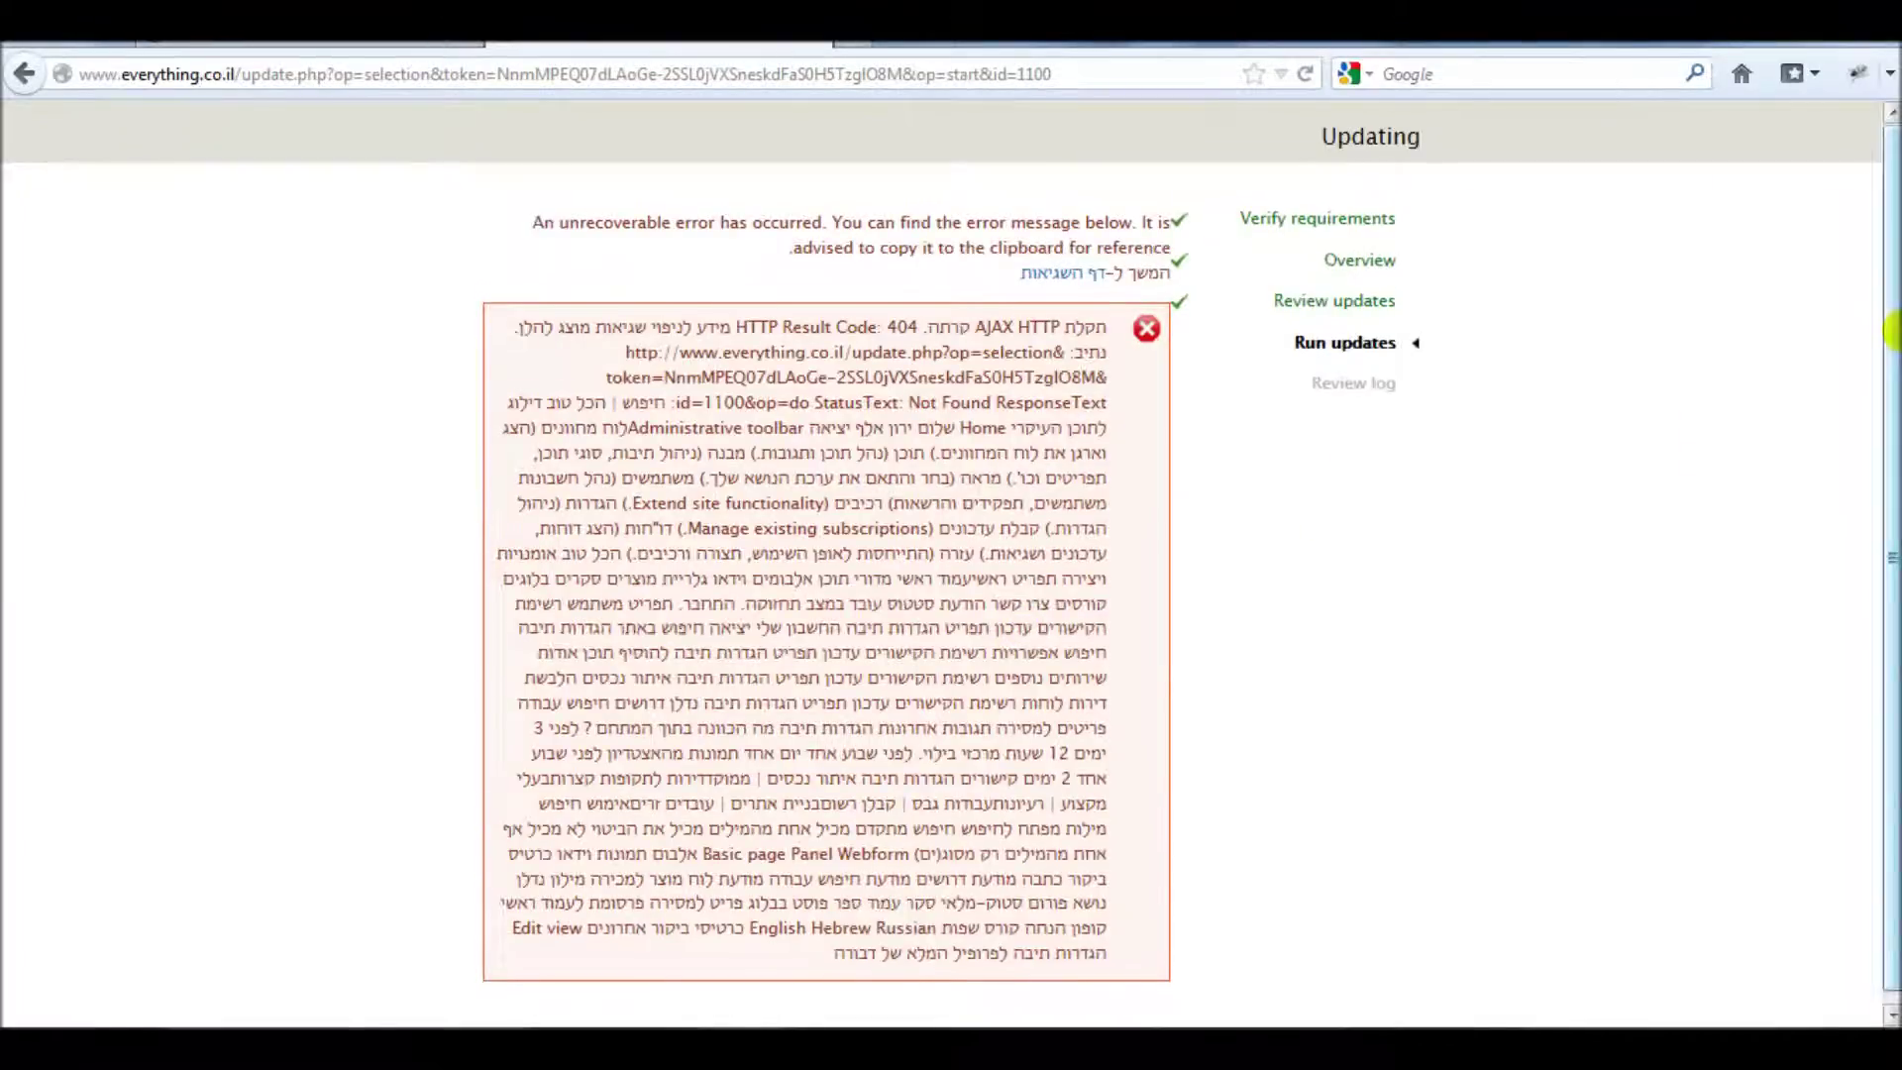
{"action": "left_click_drag", "start_coordinate": [1892, 468], "coordinate": [1892, 481]}
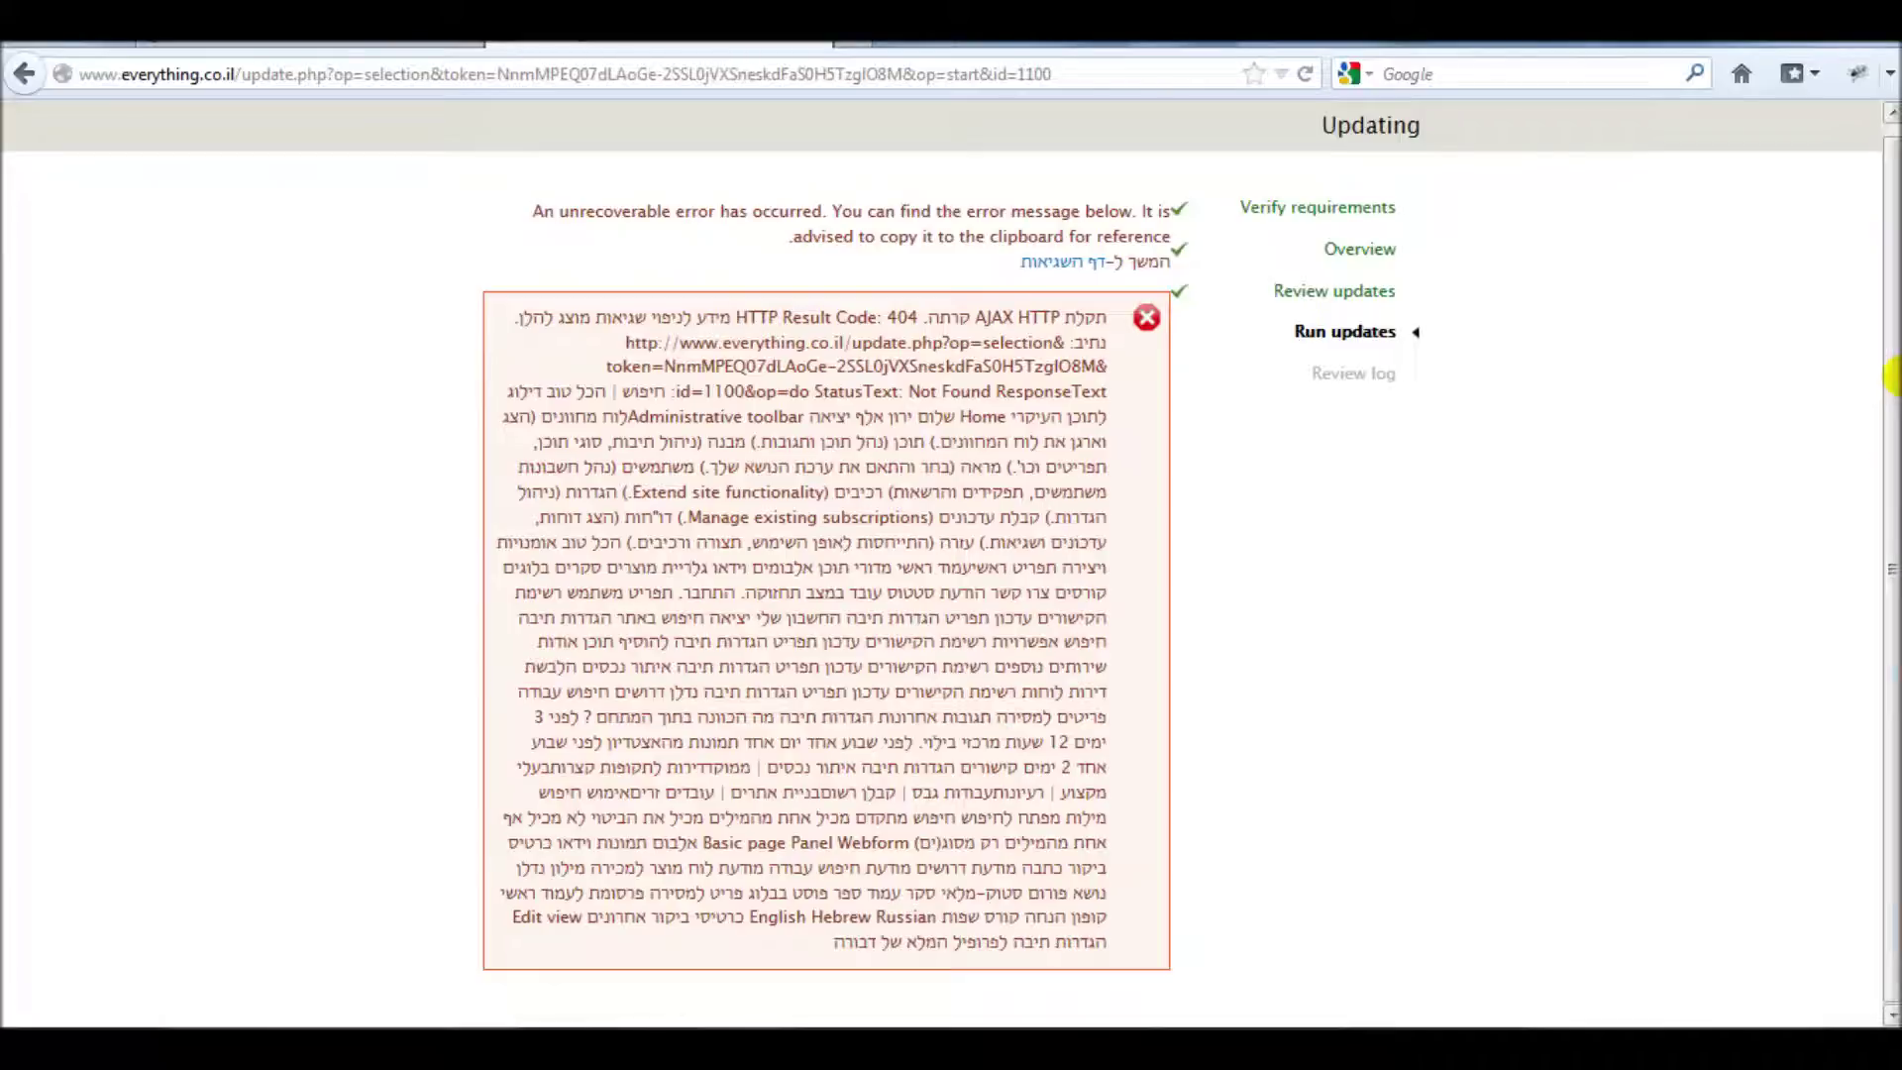
{"action": "left_click_drag", "start_coordinate": [1892, 381], "coordinate": [1892, 302]}
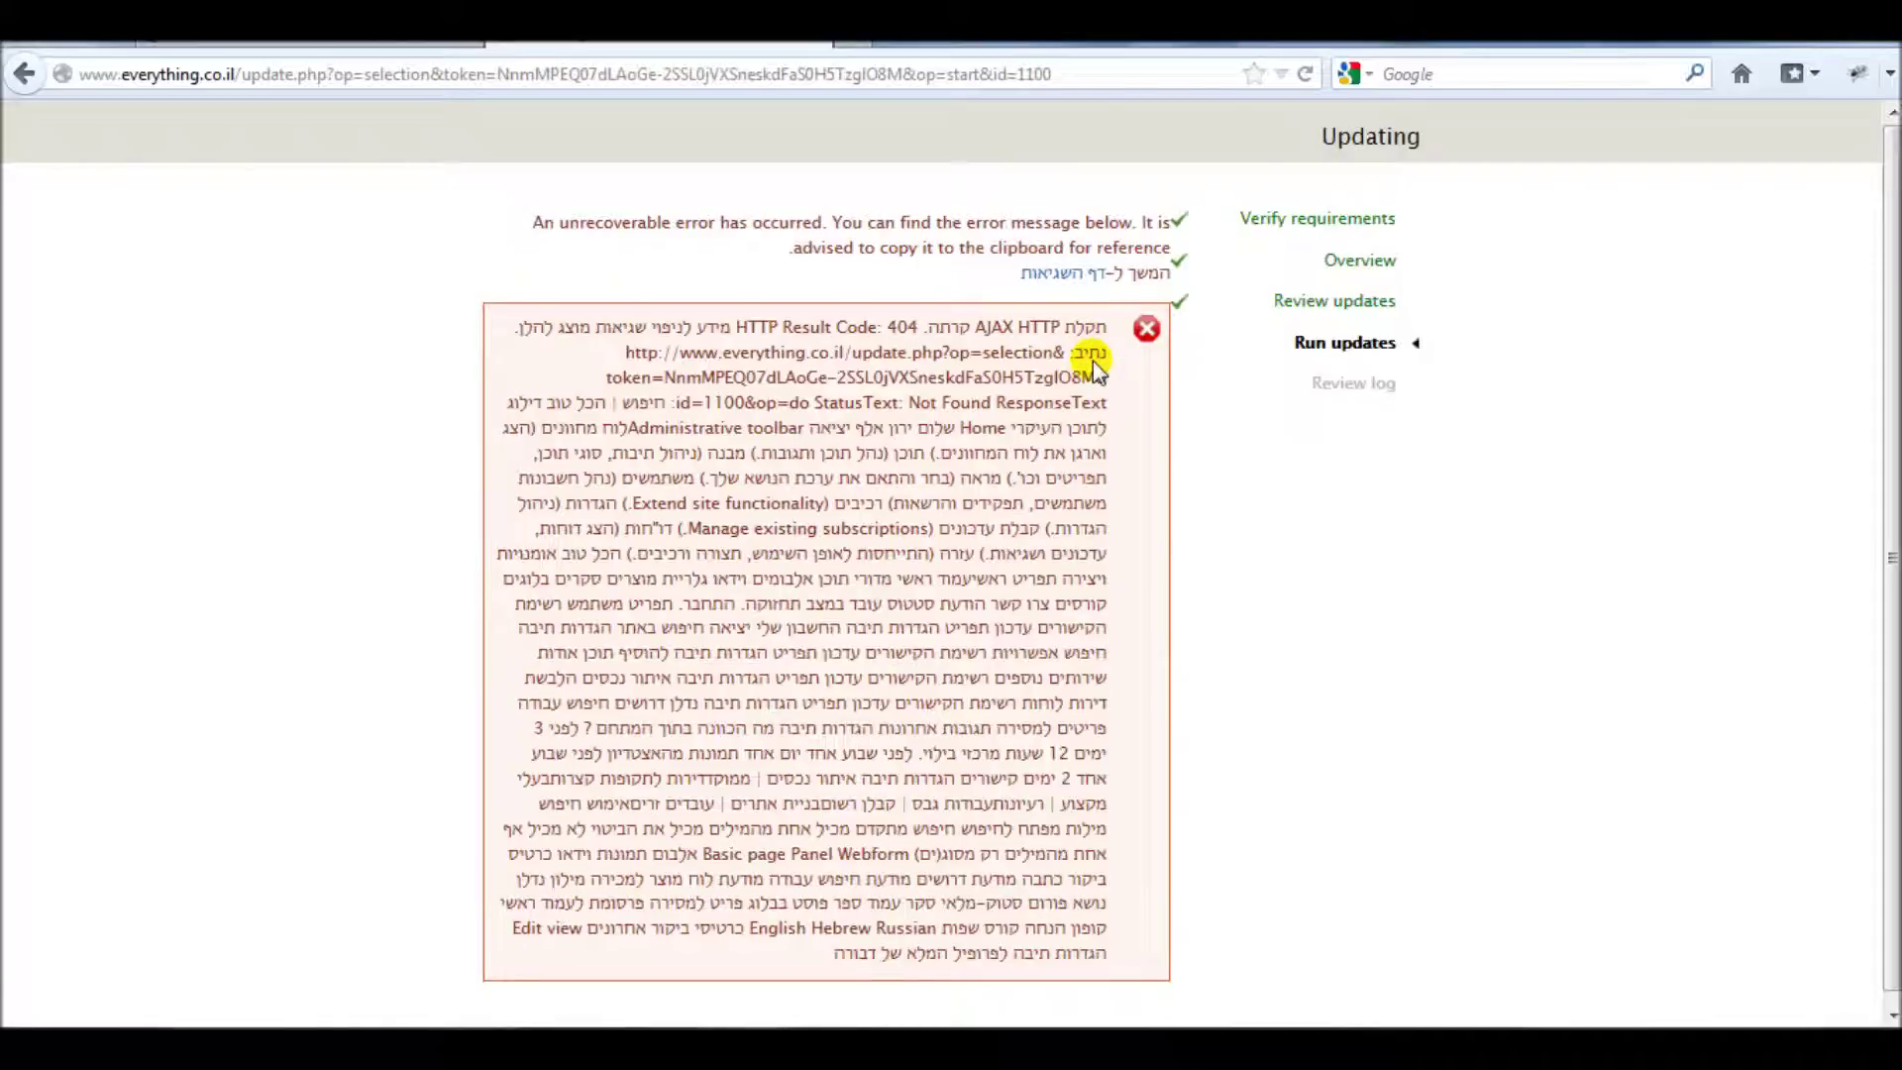
{"action": "left_click_drag", "start_coordinate": [1058, 329], "coordinate": [1085, 394]}
{"action": "left_click", "coordinate": [1070, 396]}
Open the site's reports page in the other browser tab and check the Drupal version in the status report
{"action": "left_click", "coordinate": [307, 44]}
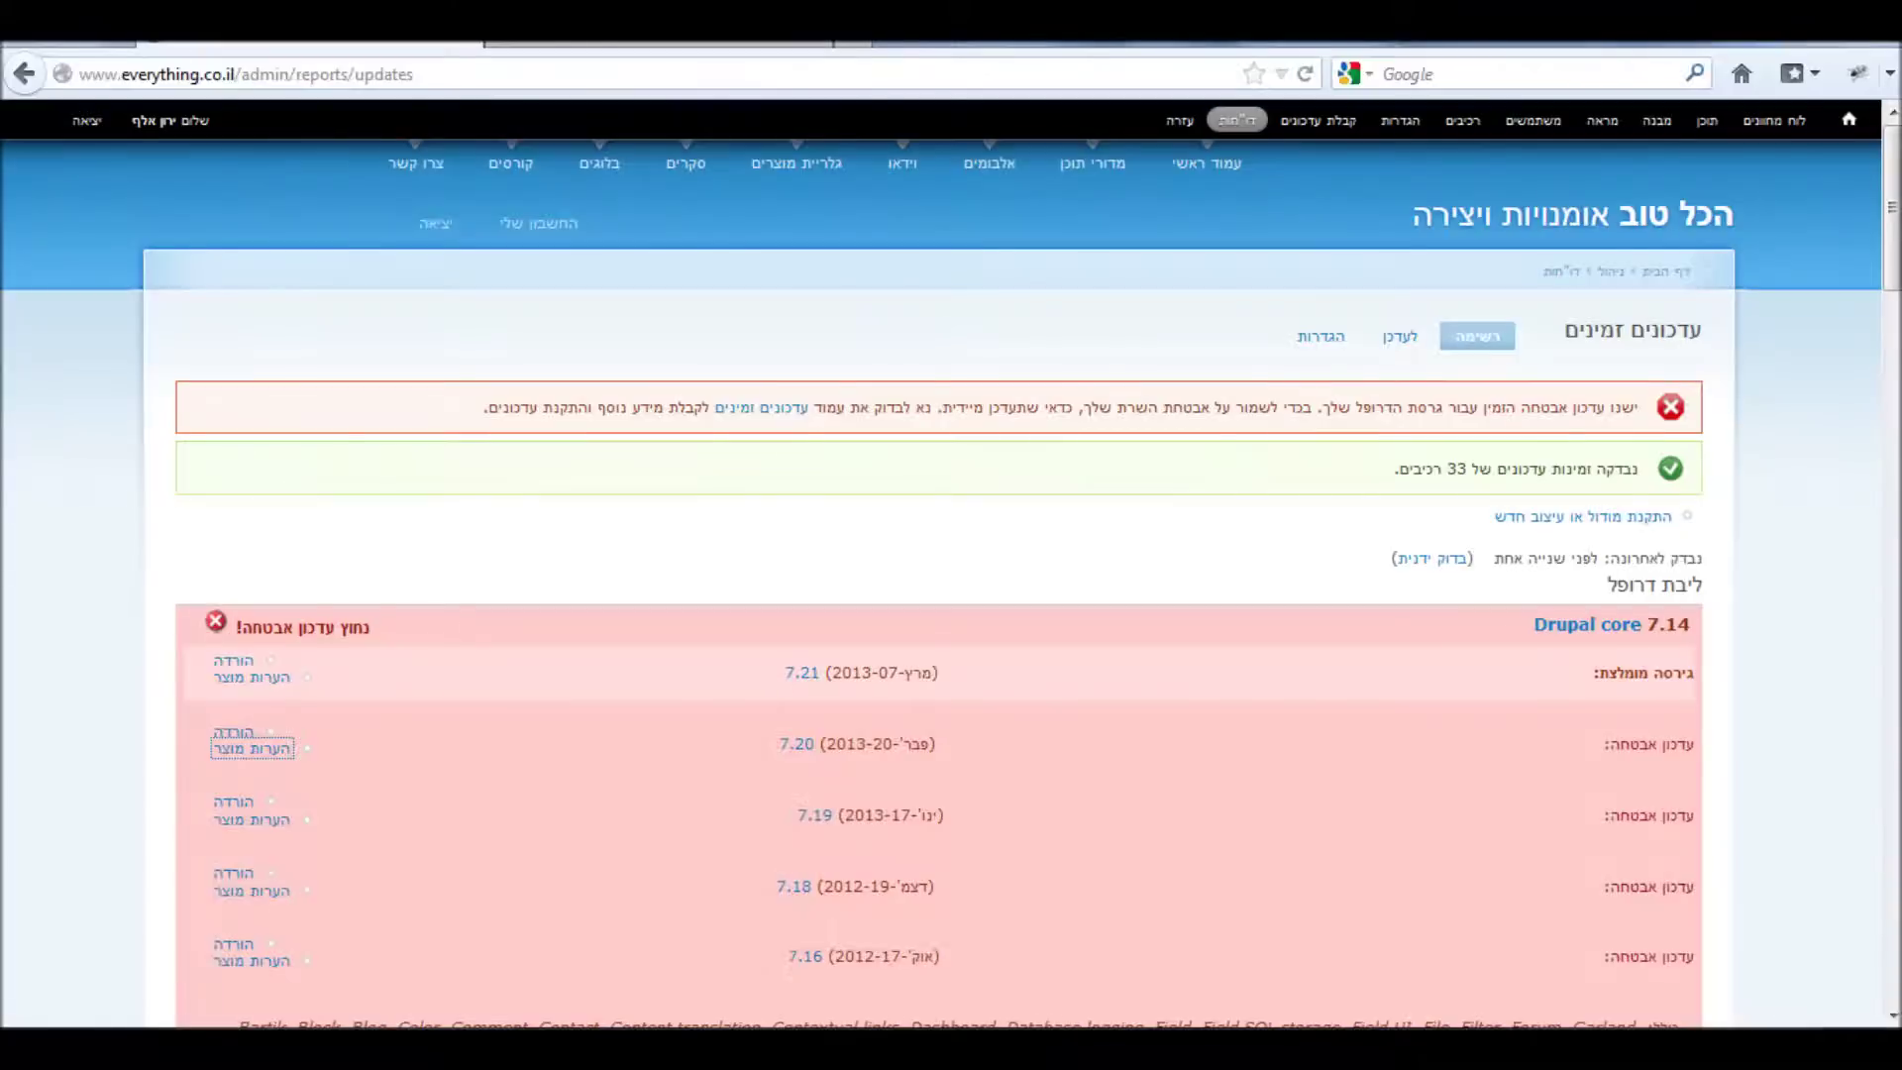
{"action": "left_click", "coordinate": [1238, 123]}
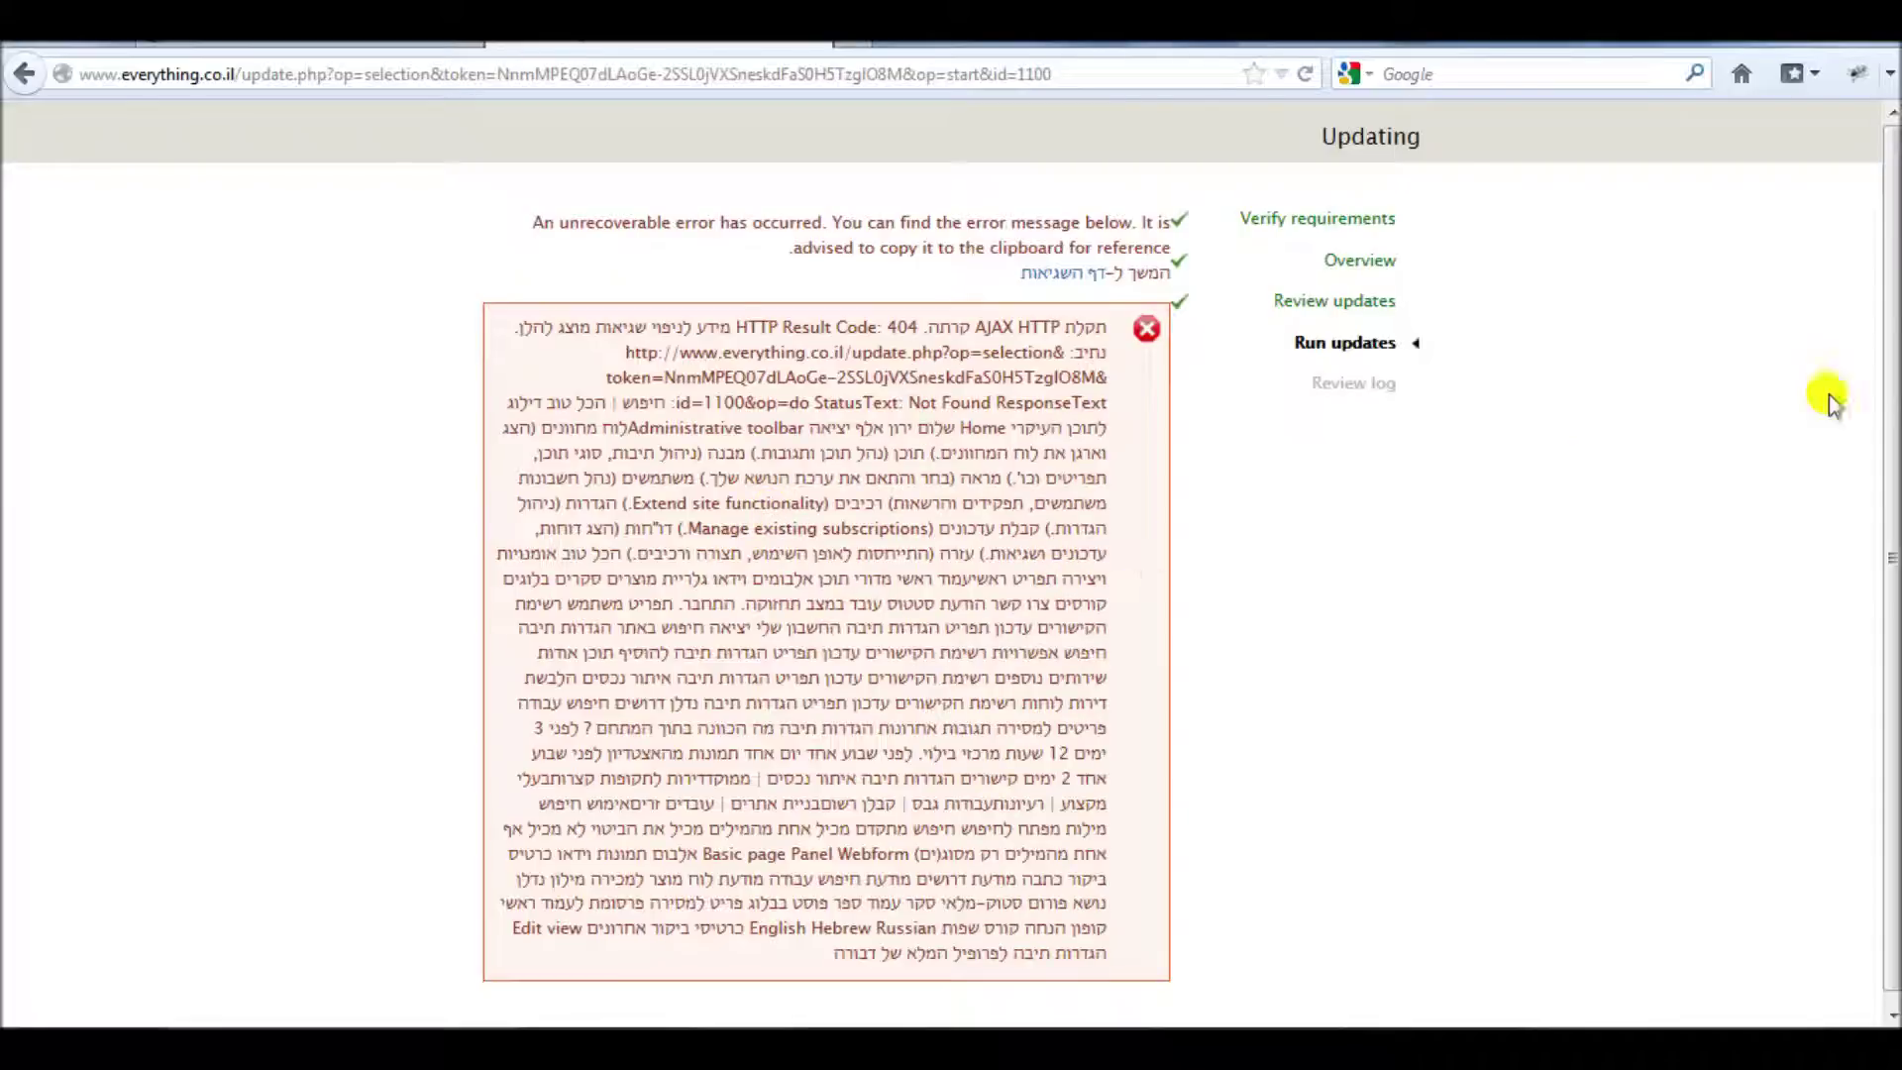
{"action": "scroll", "coordinate": [1892, 411], "scroll_direction": "down", "scroll_amount": 1}
{"action": "scroll", "coordinate": [1890, 461], "scroll_direction": "up", "scroll_amount": 1}
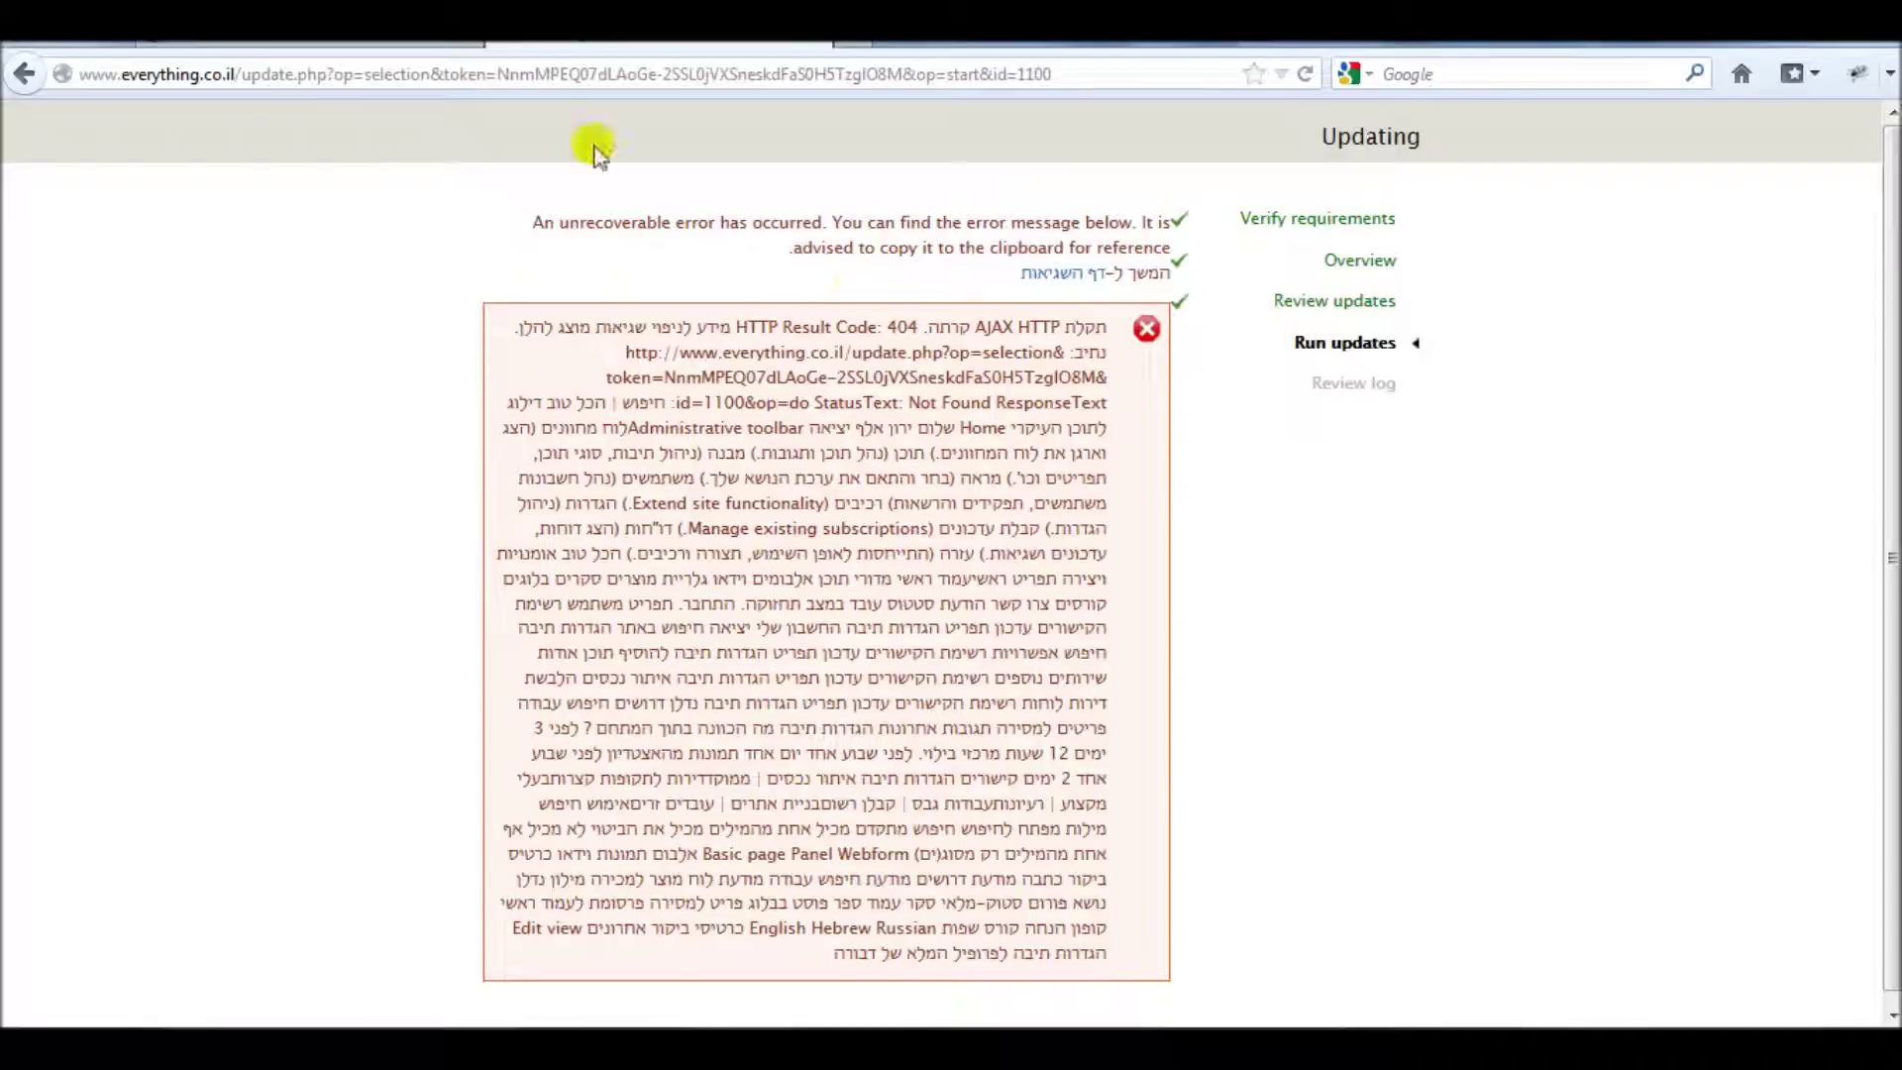
{"action": "left_click", "coordinate": [346, 45]}
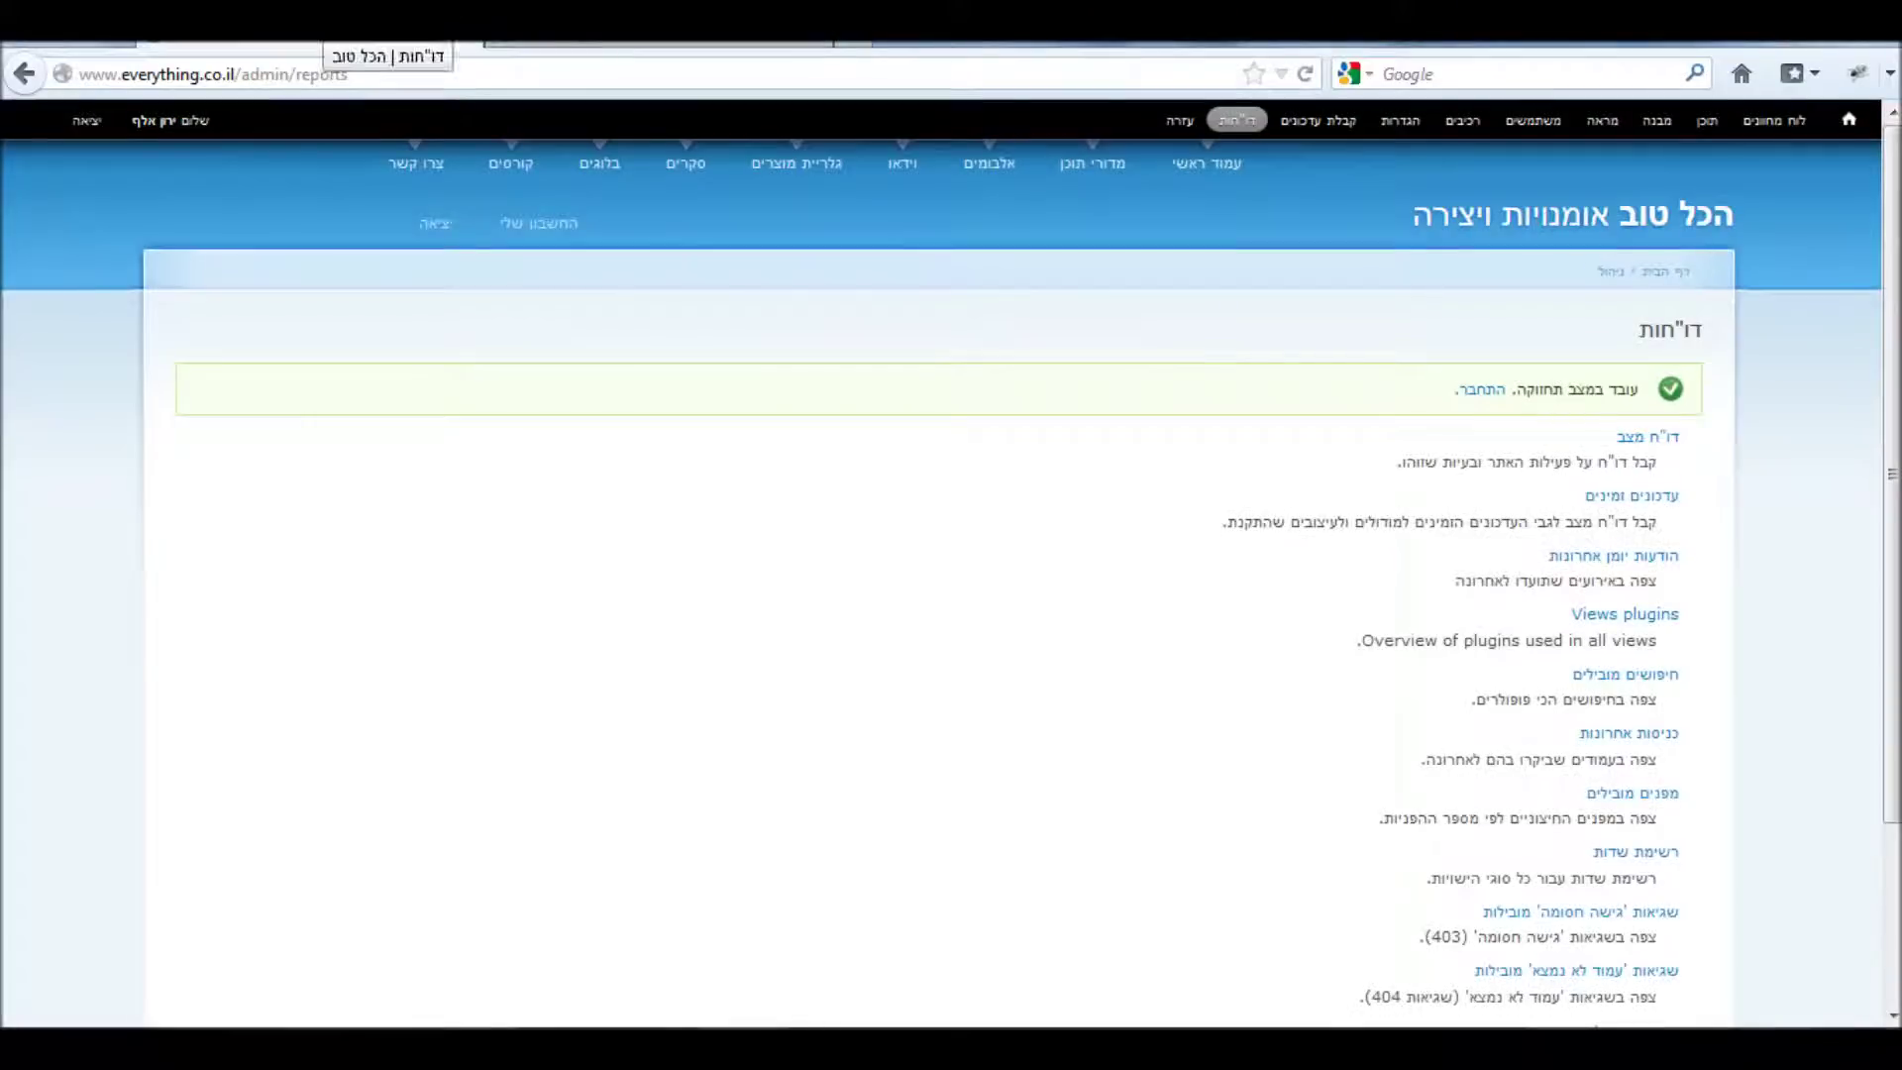
{"action": "left_click", "coordinate": [1649, 438]}
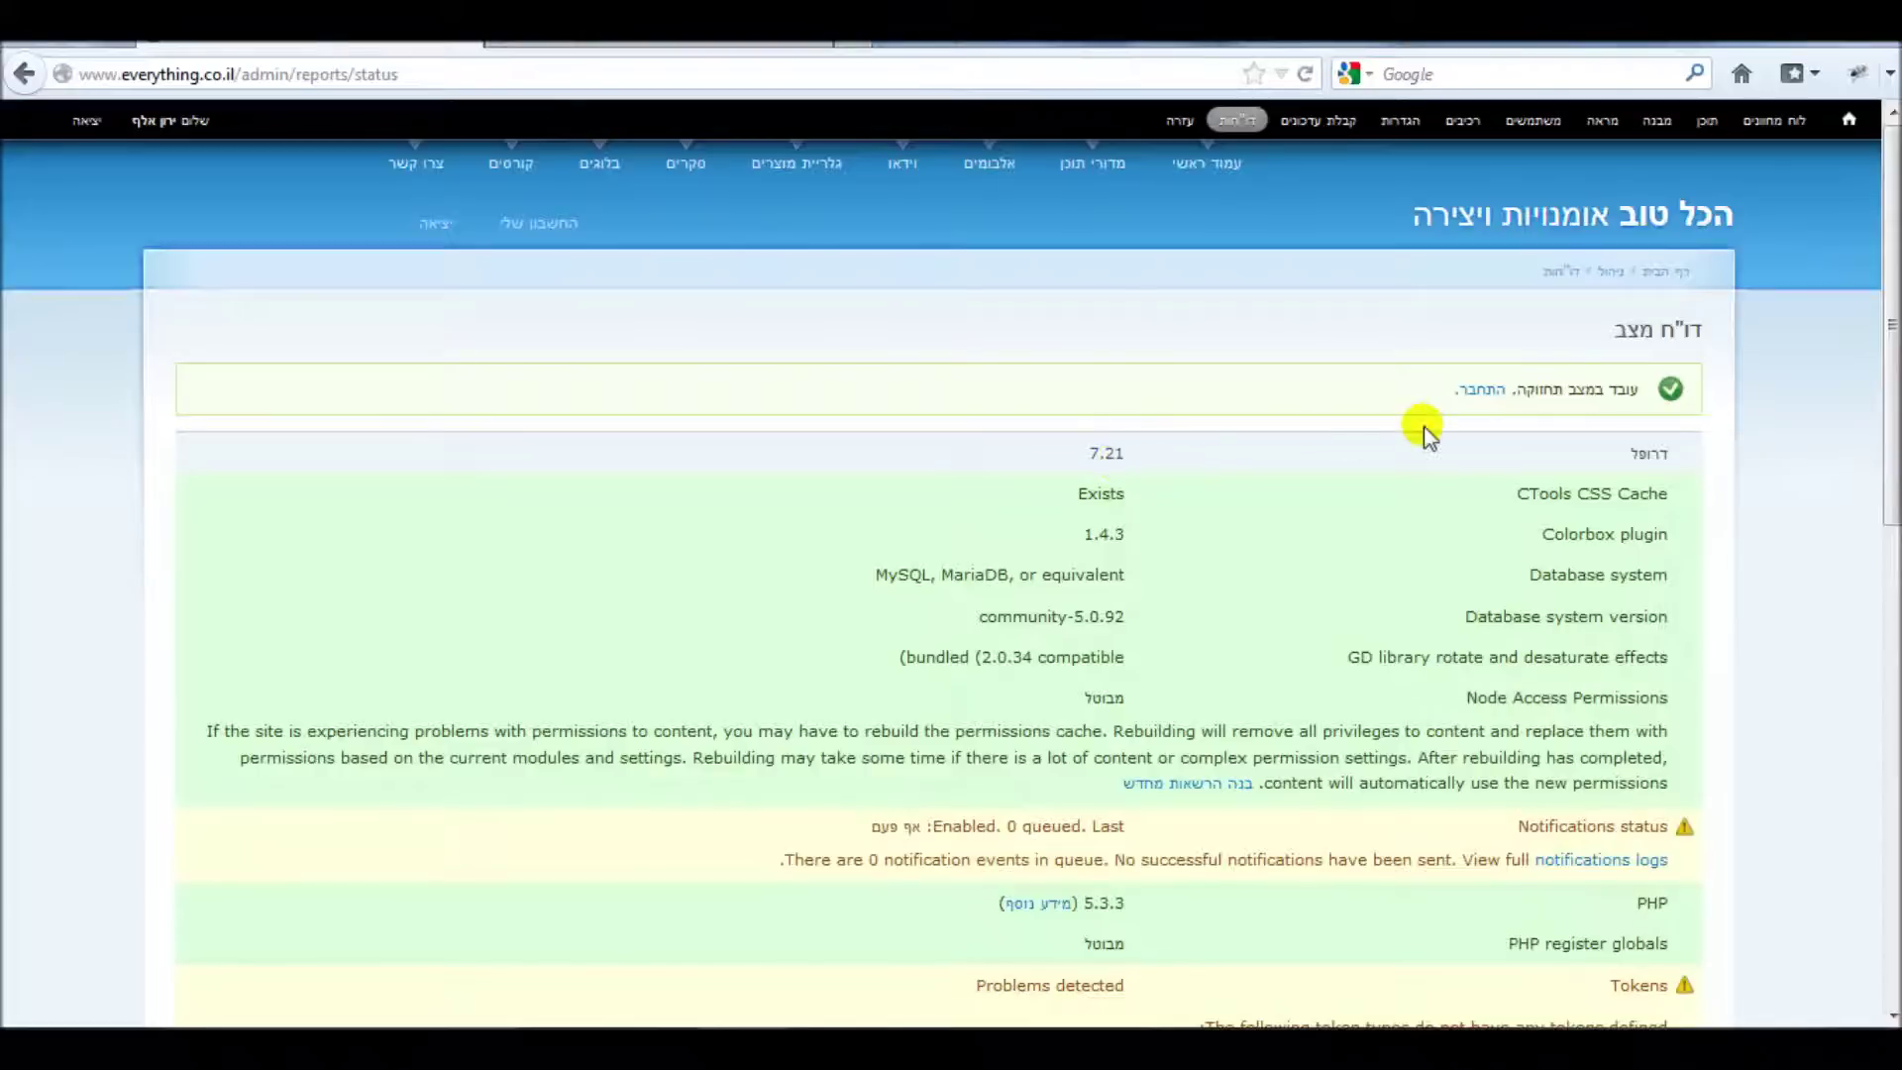
{"action": "left_click", "coordinate": [1555, 264]}
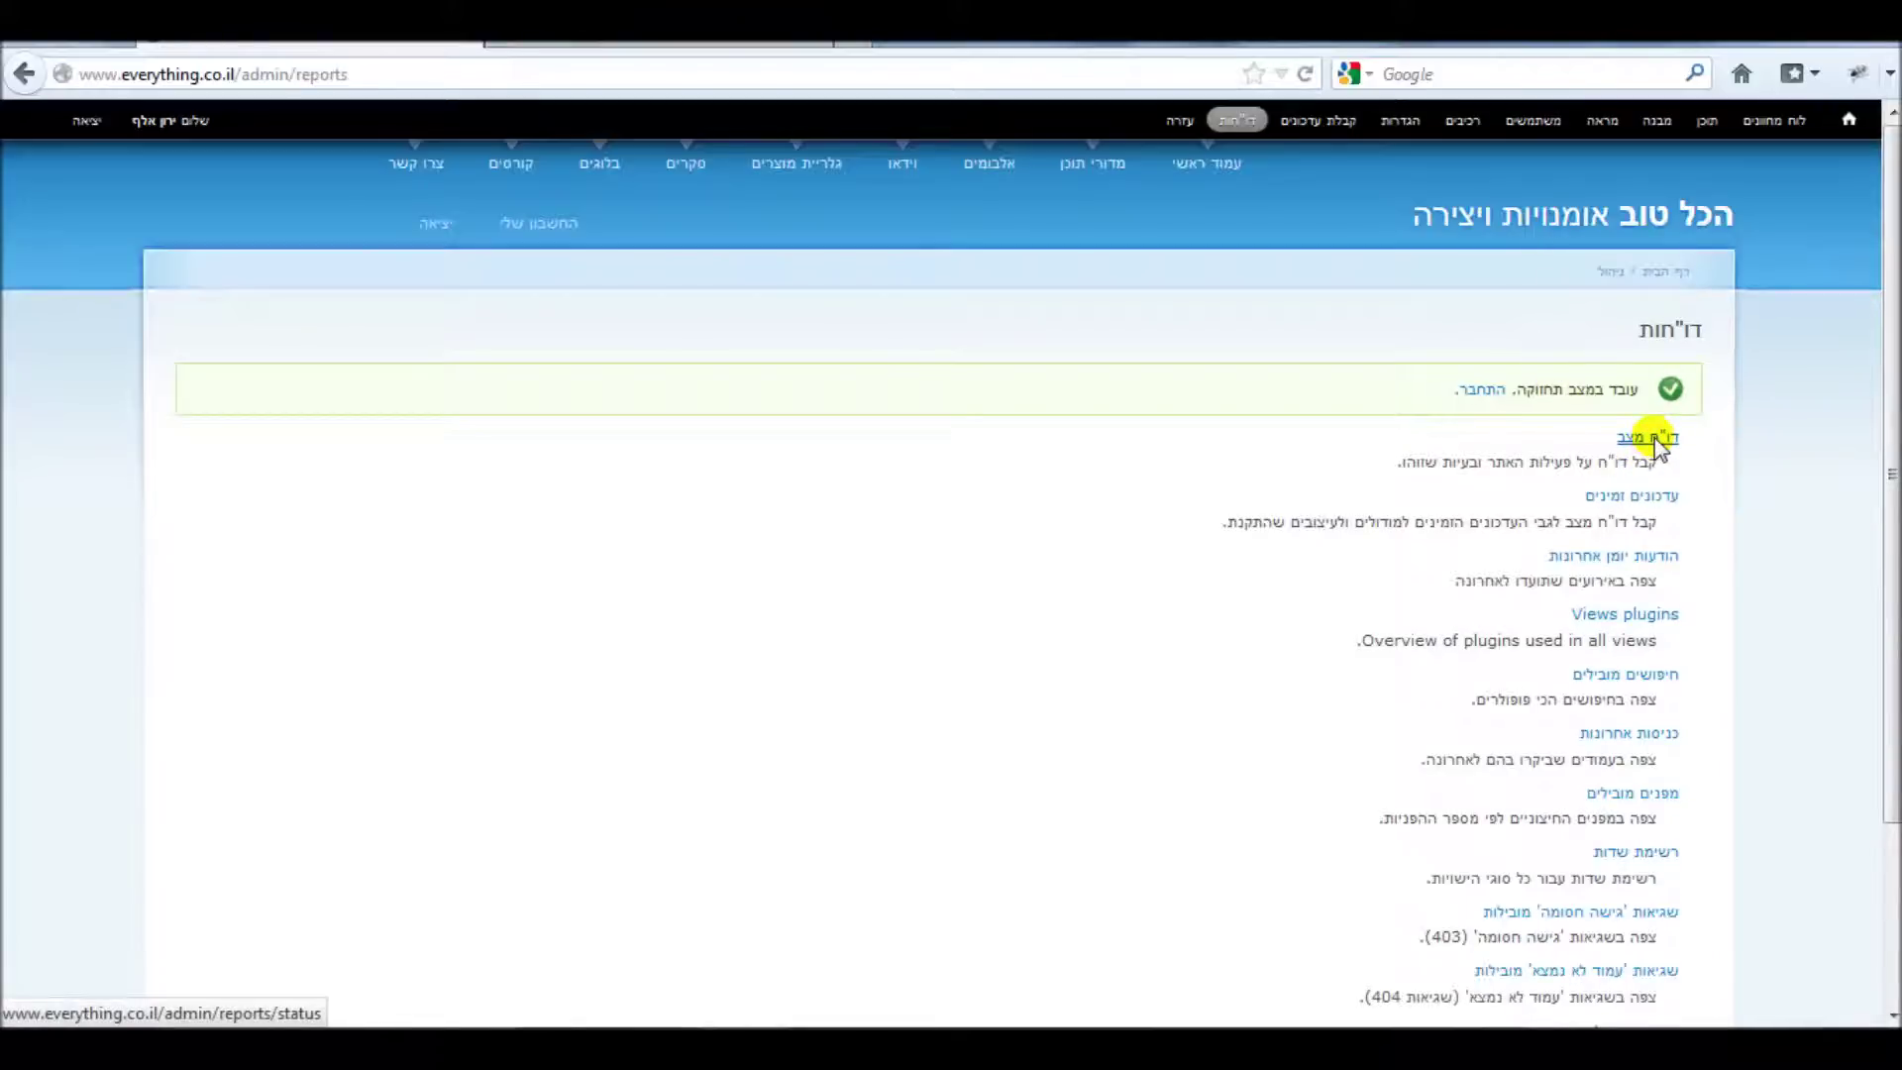
View the recent log messages, return to the reports list, and run a manual check on the available updates page
{"action": "left_click", "coordinate": [1645, 560]}
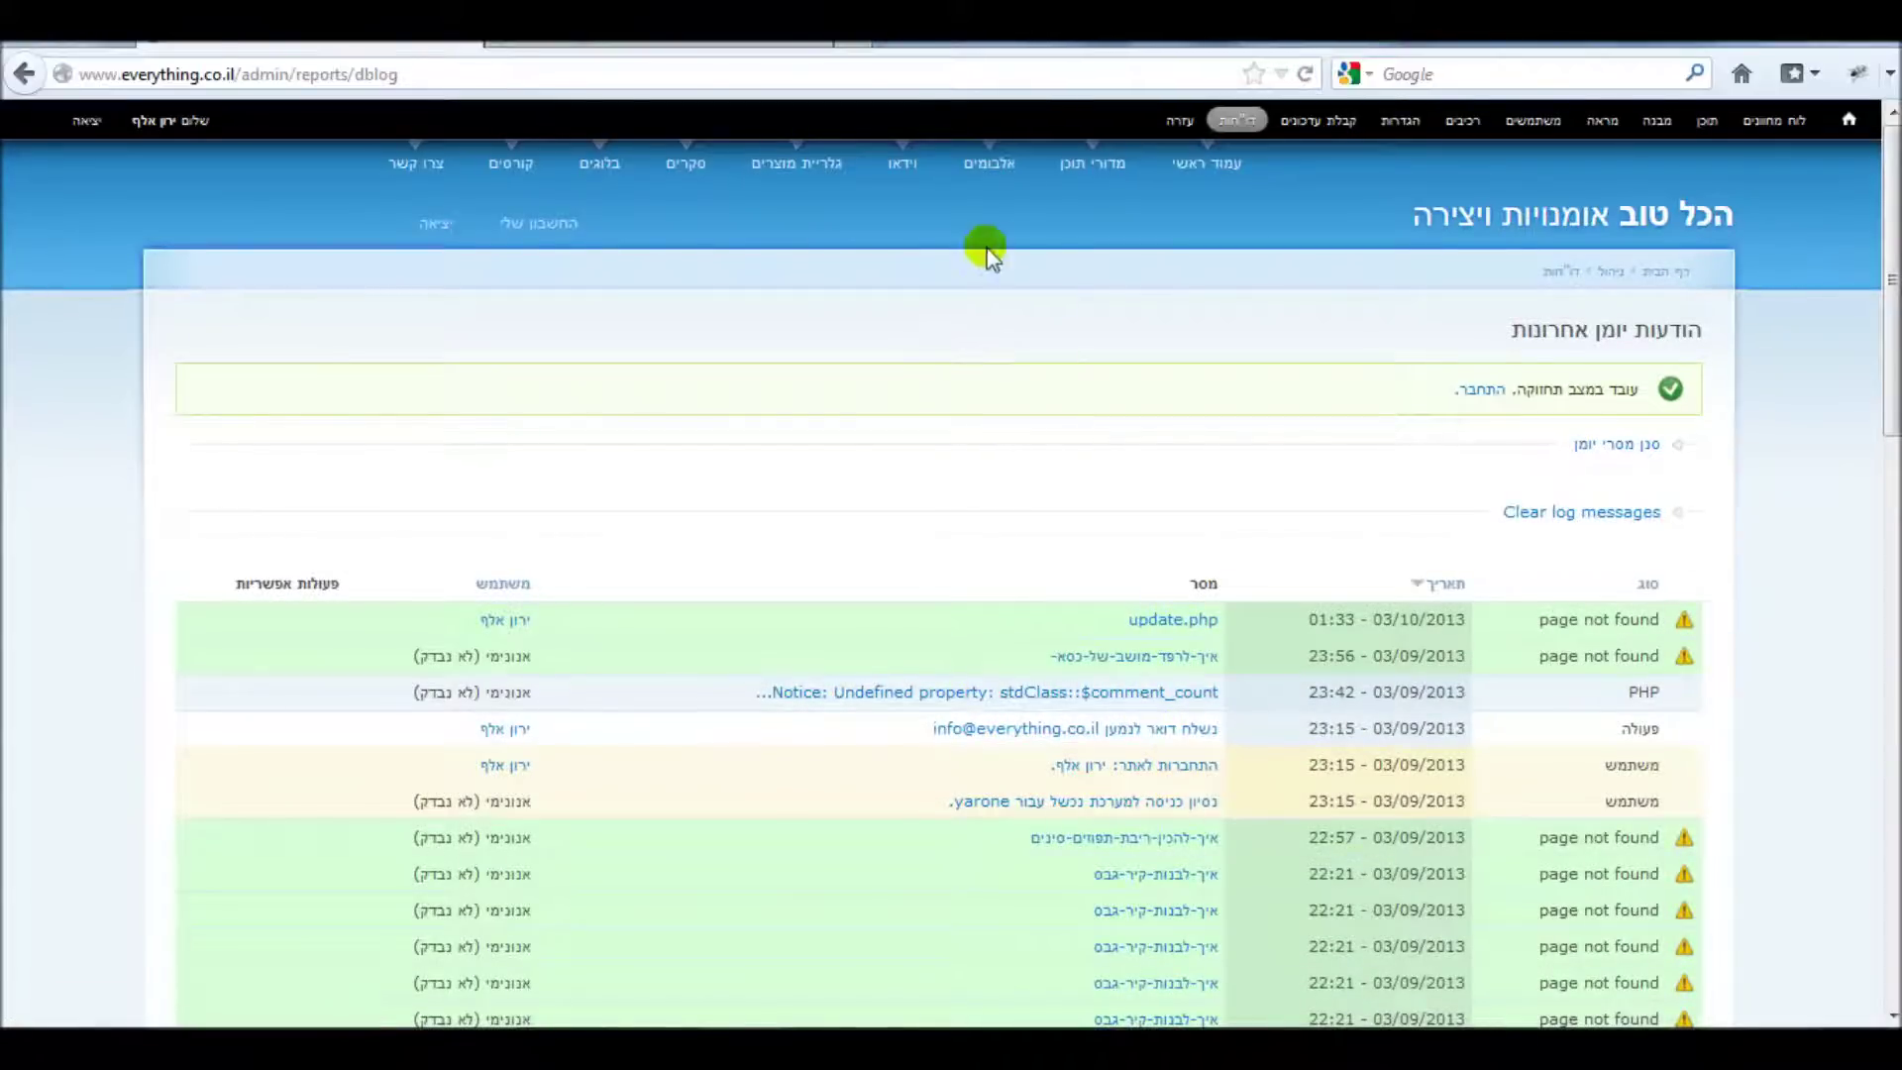
{"action": "left_click", "coordinate": [1244, 115]}
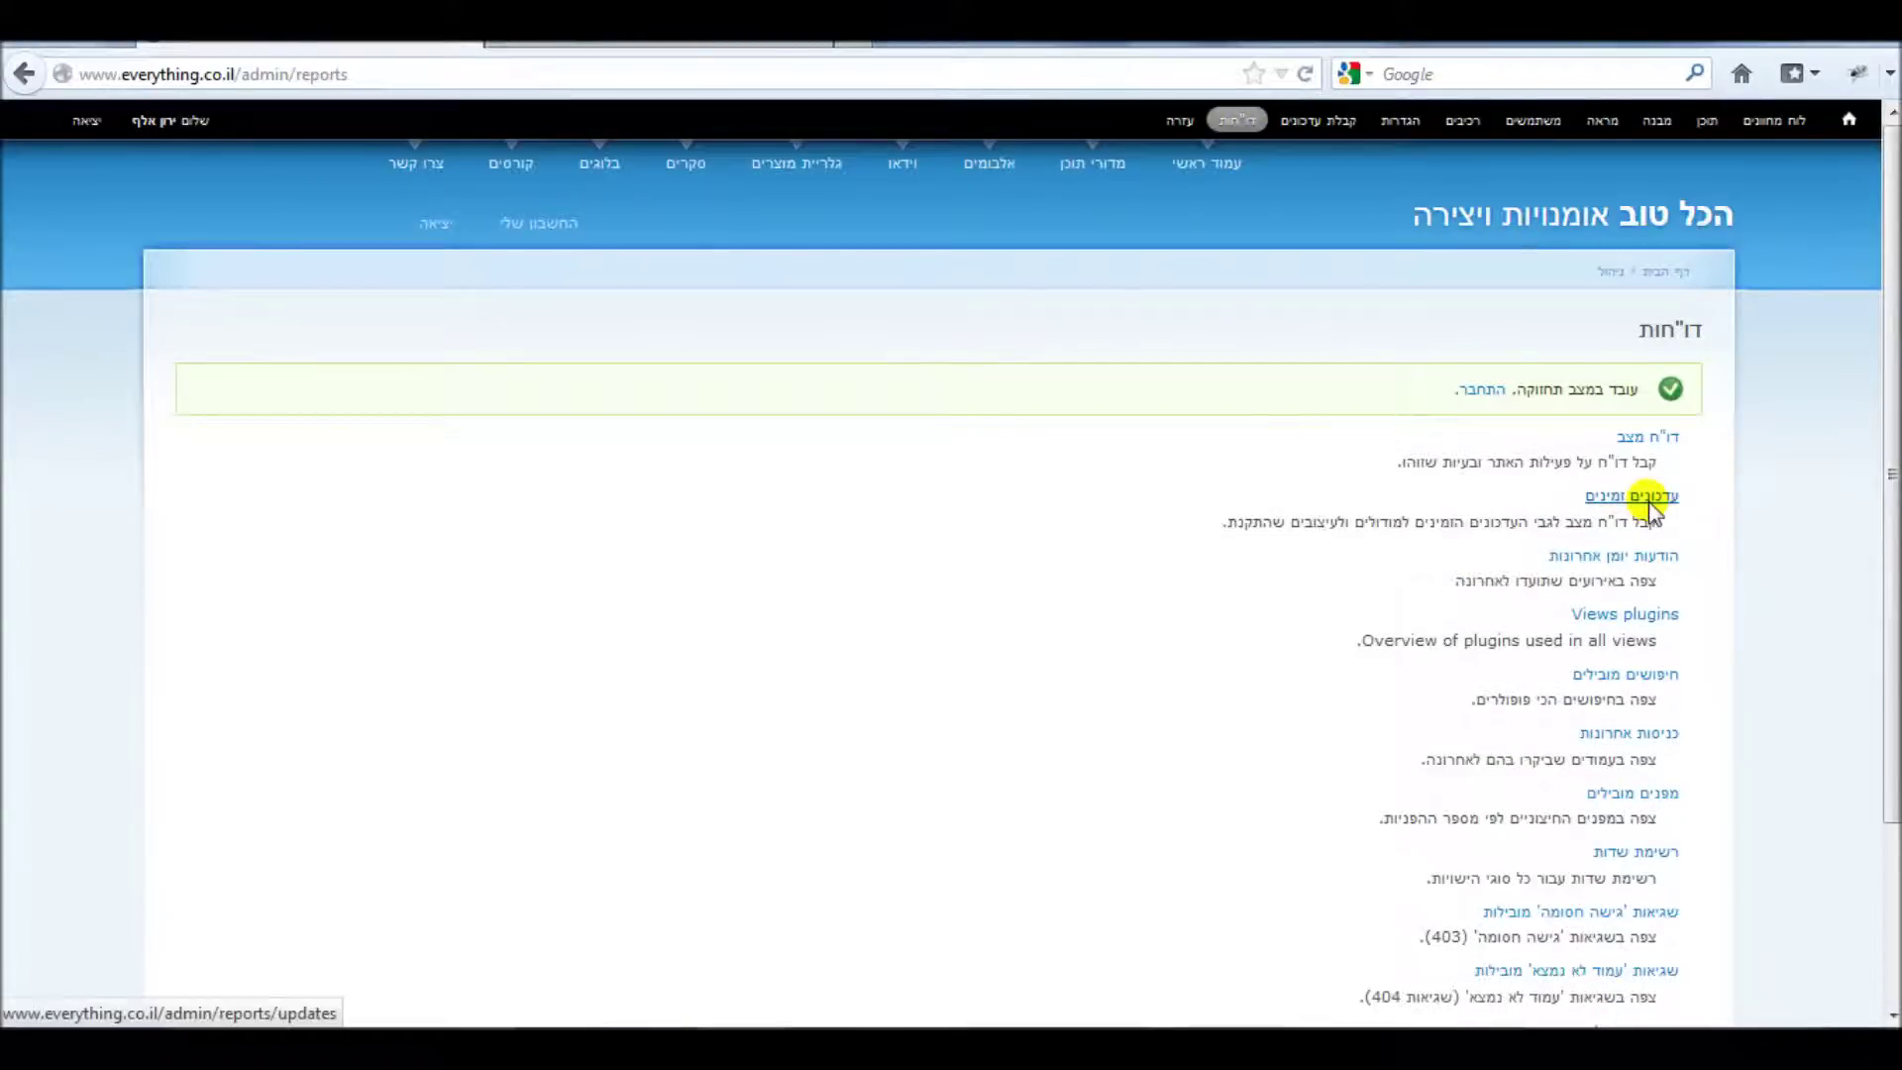
{"action": "left_click", "coordinate": [1649, 506]}
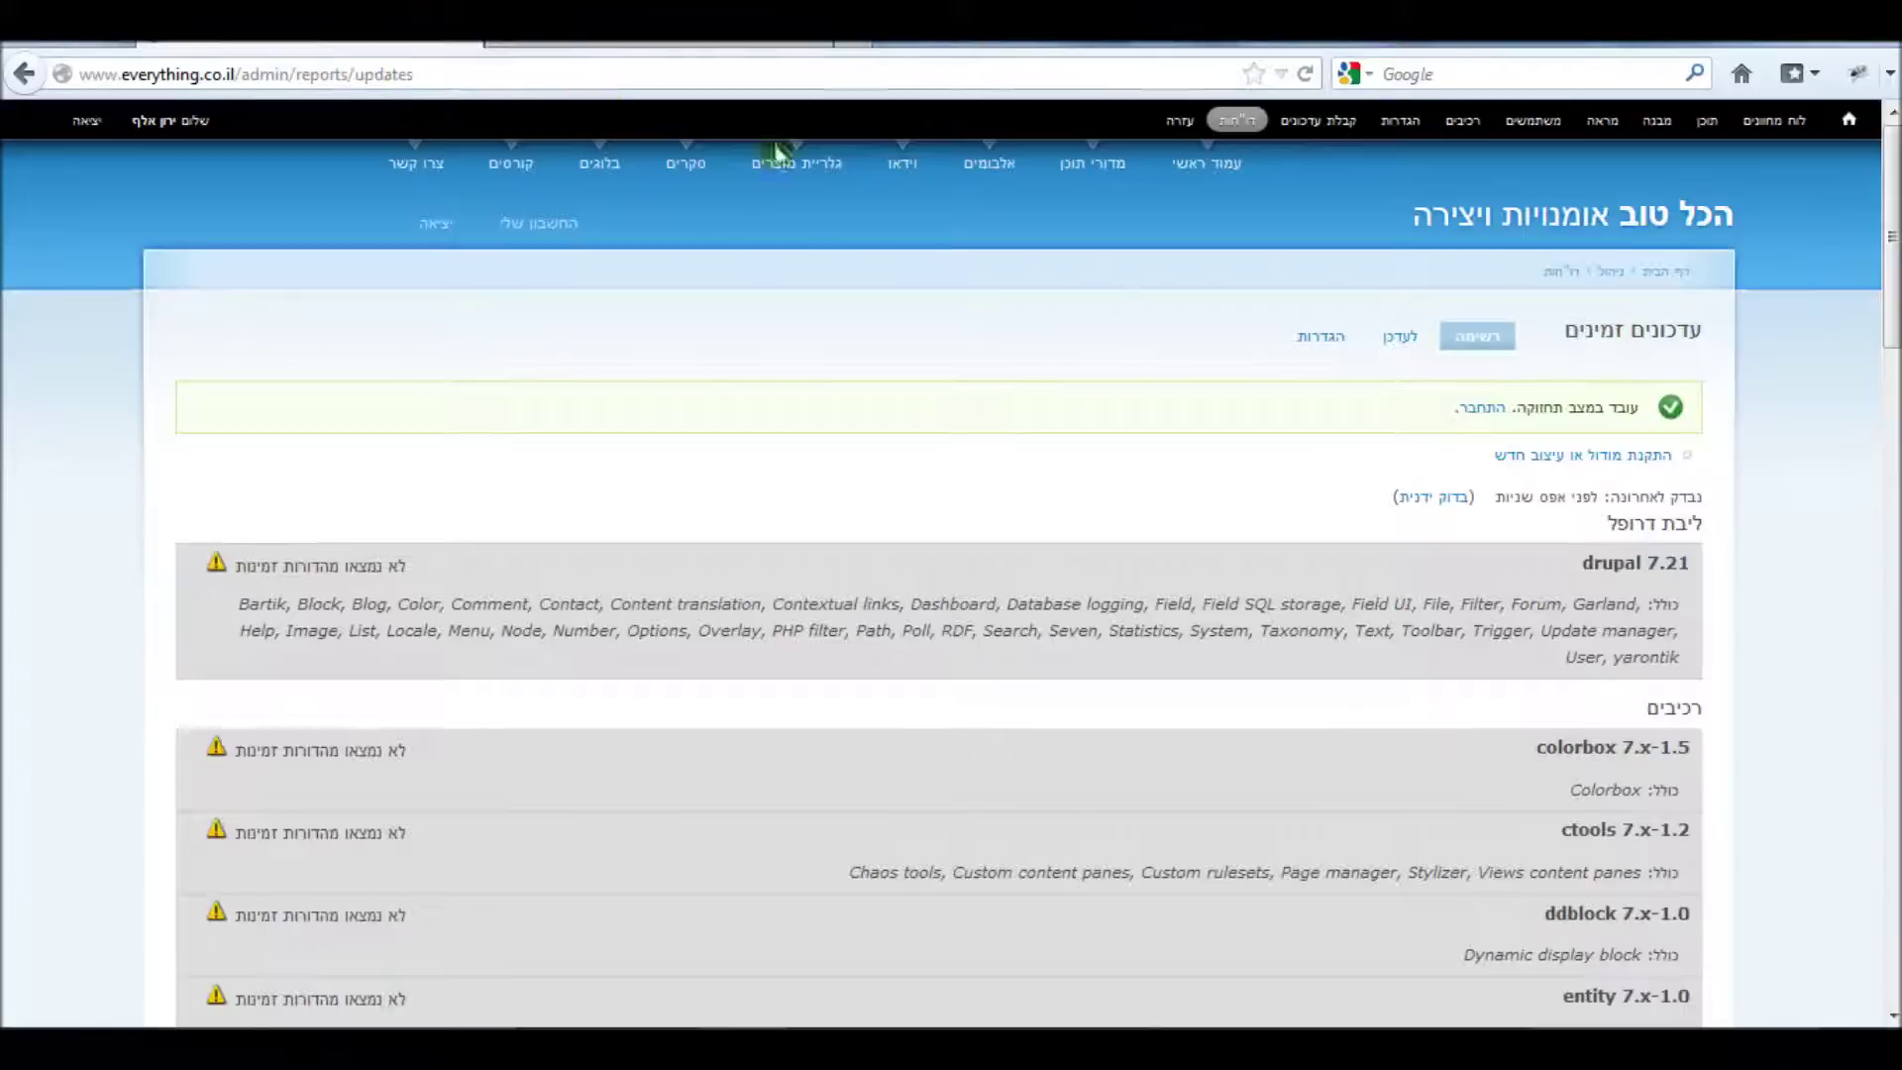
{"action": "left_click", "coordinate": [1436, 499]}
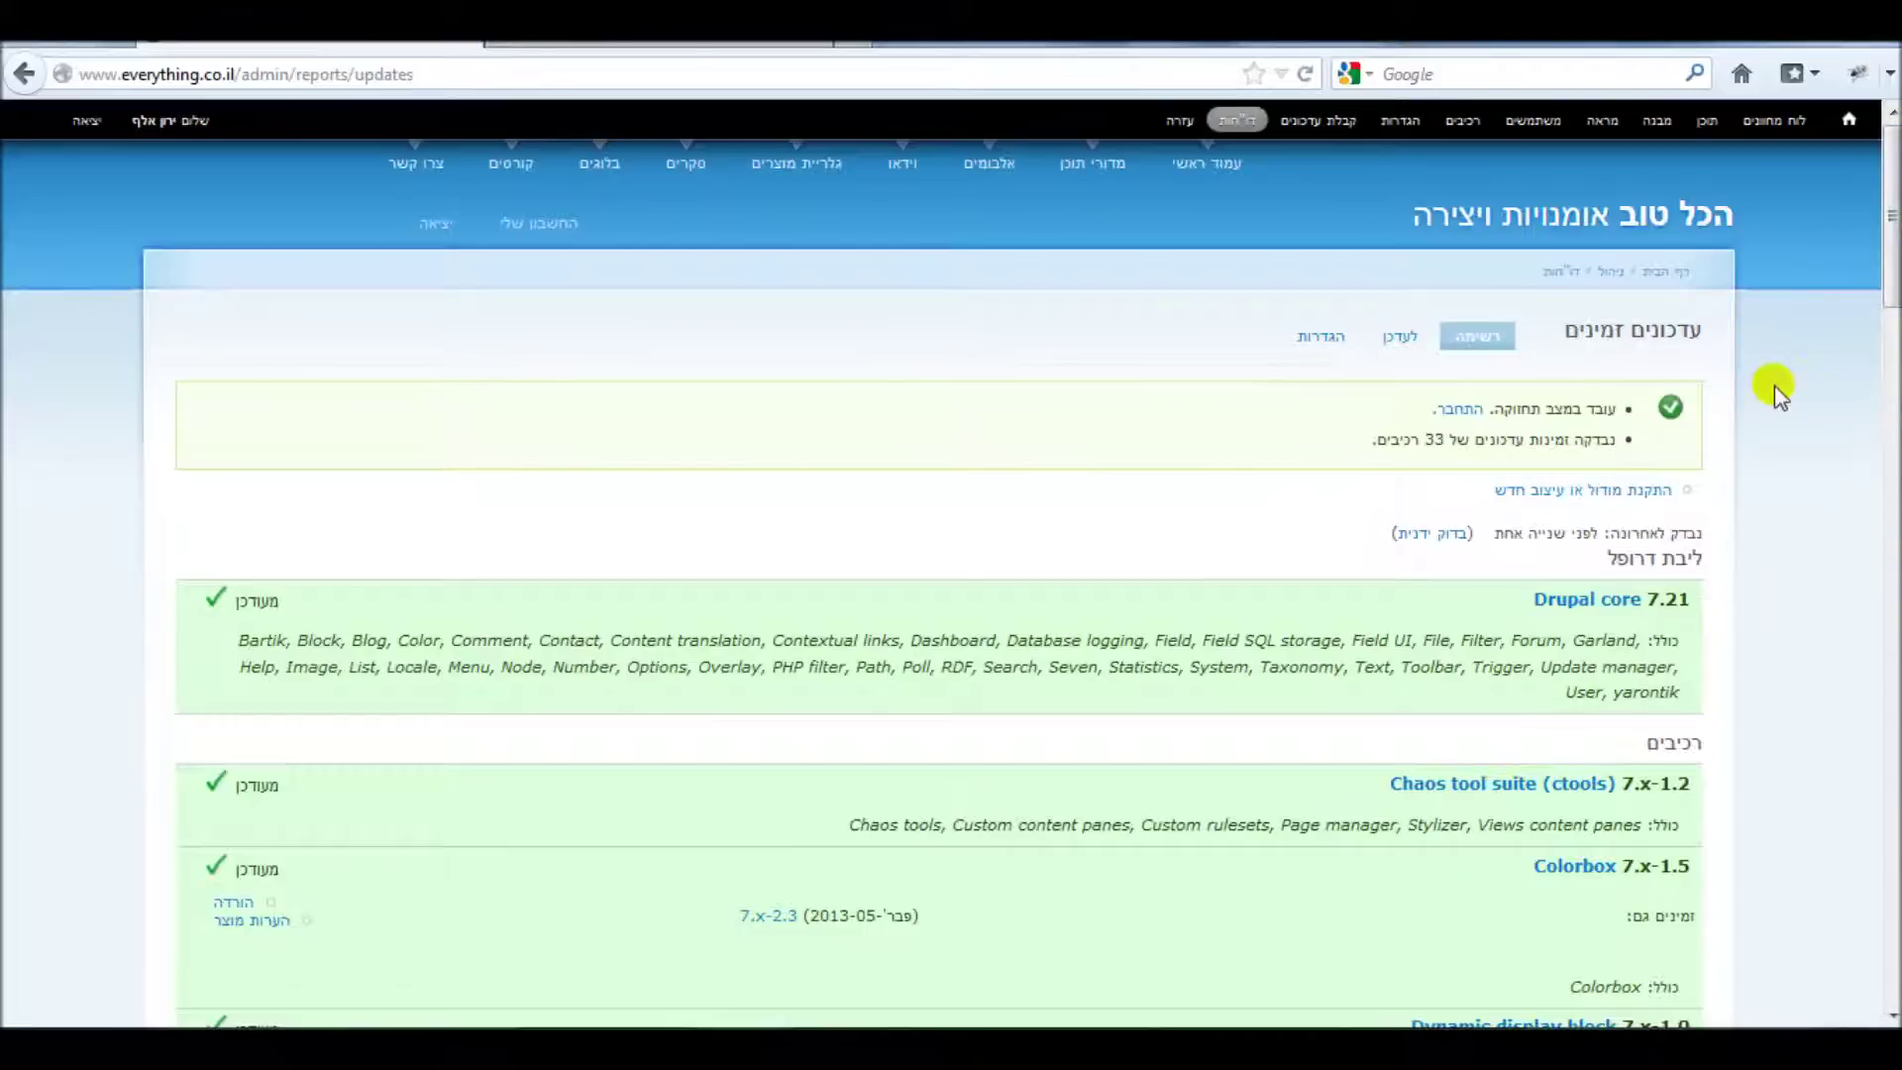
Examine the Drupal core entry and its status in the available updates report, briefly opening its project page
{"action": "triple_click", "coordinate": [1684, 557]}
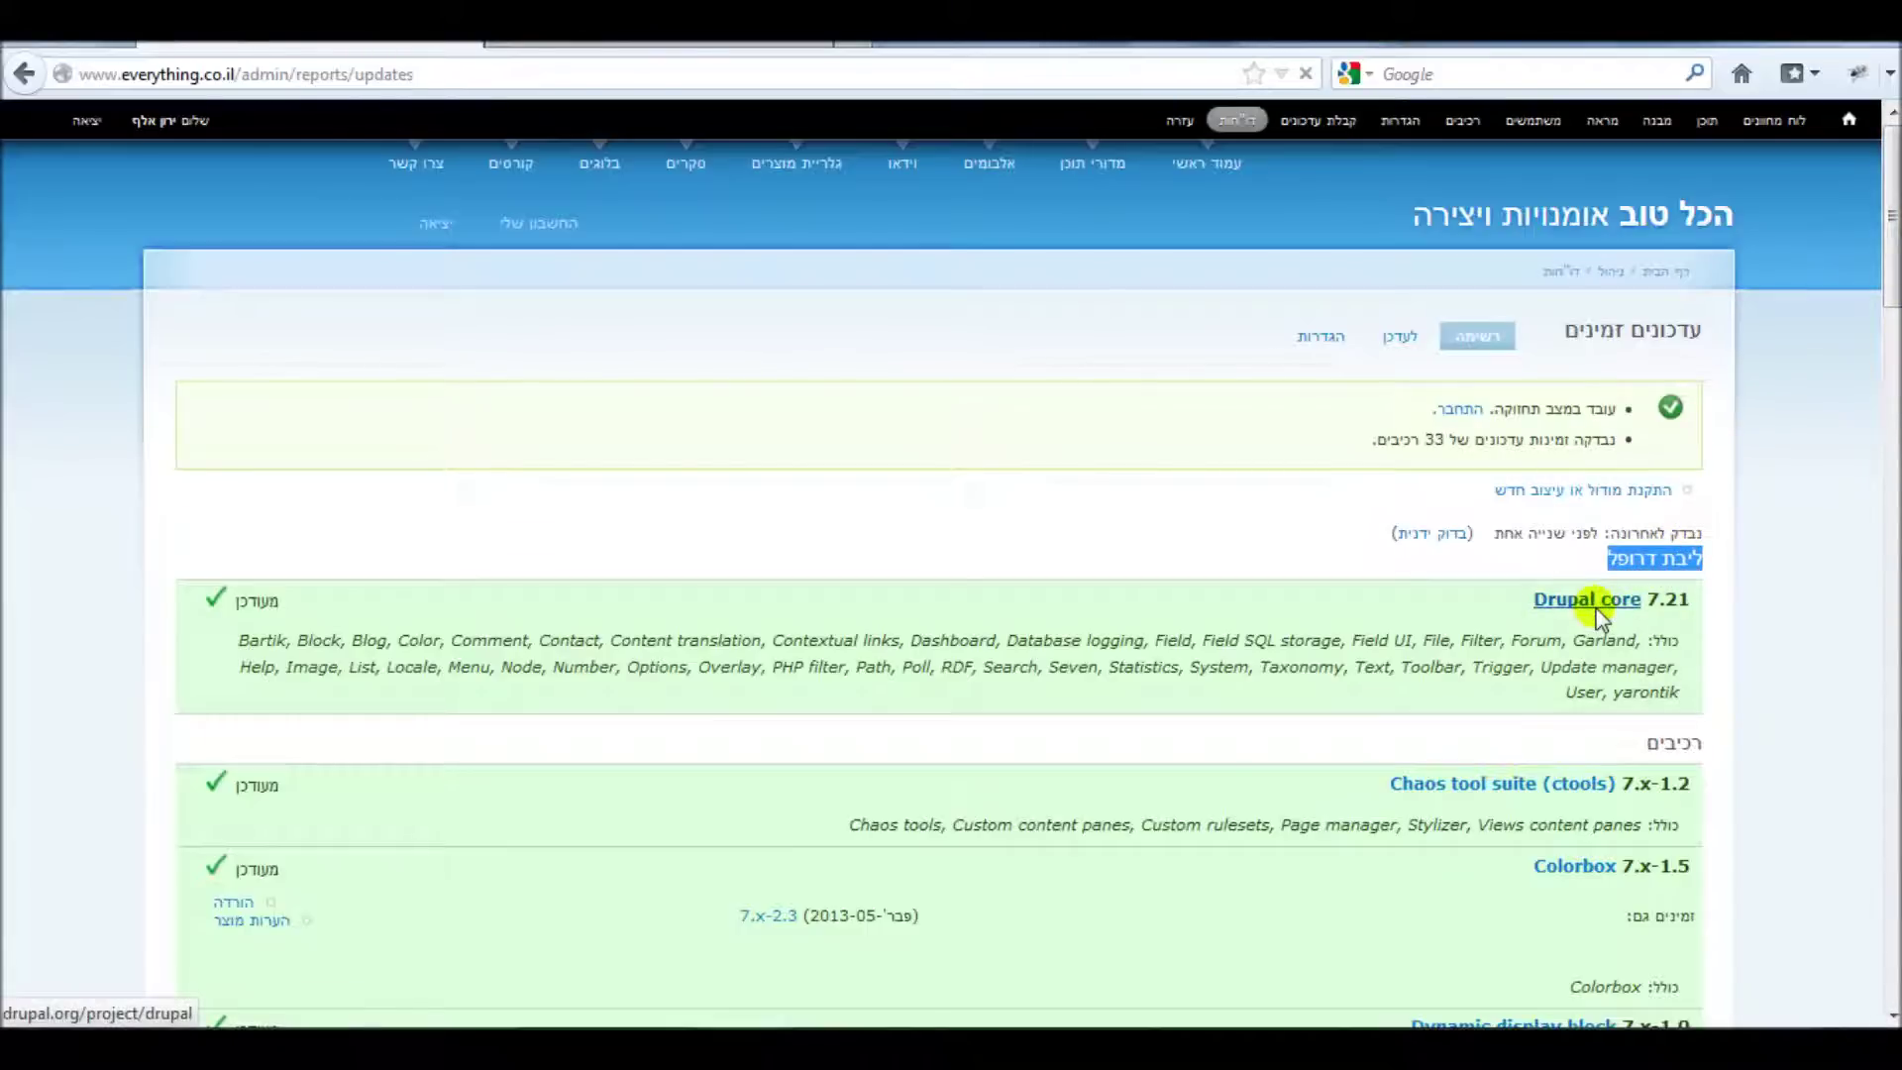
{"action": "left_click", "coordinate": [1593, 602]}
{"action": "left_click", "coordinate": [24, 74]}
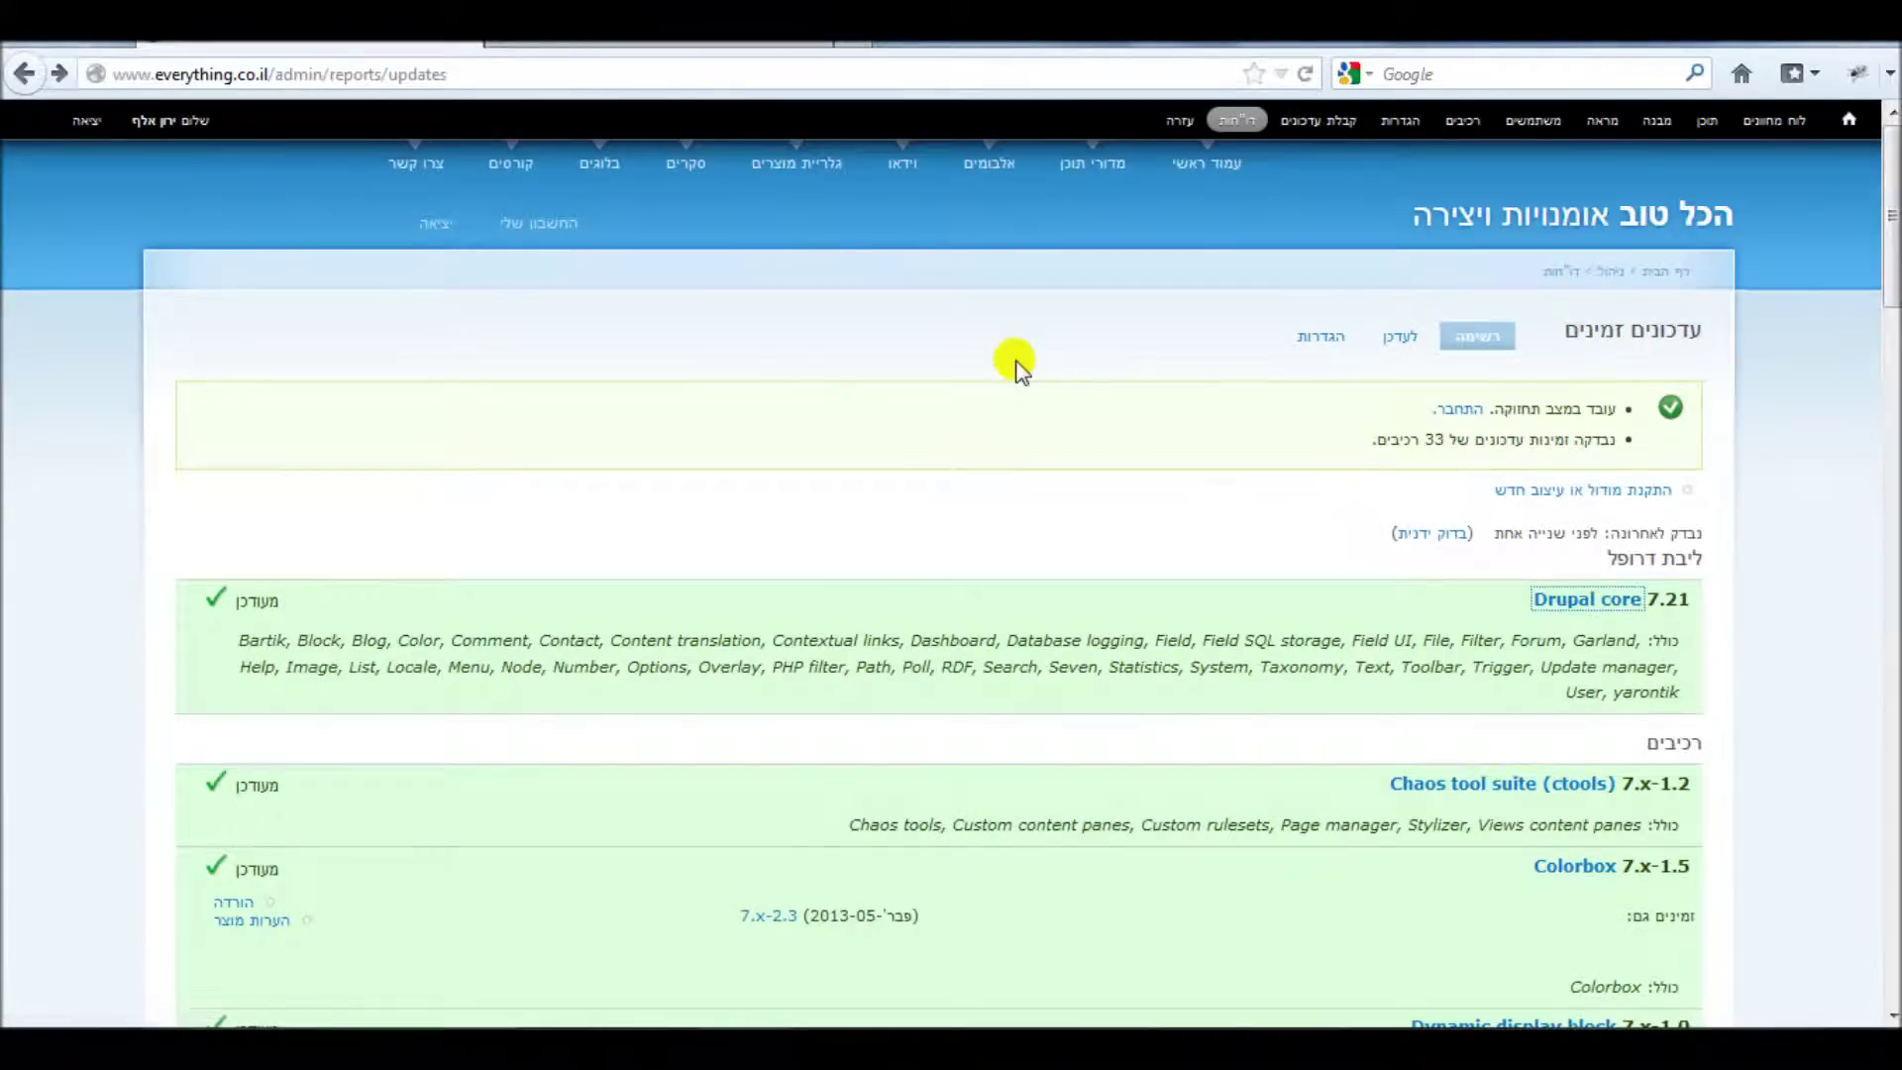
{"action": "double_click", "coordinate": [255, 600]}
{"action": "left_click", "coordinate": [790, 612]}
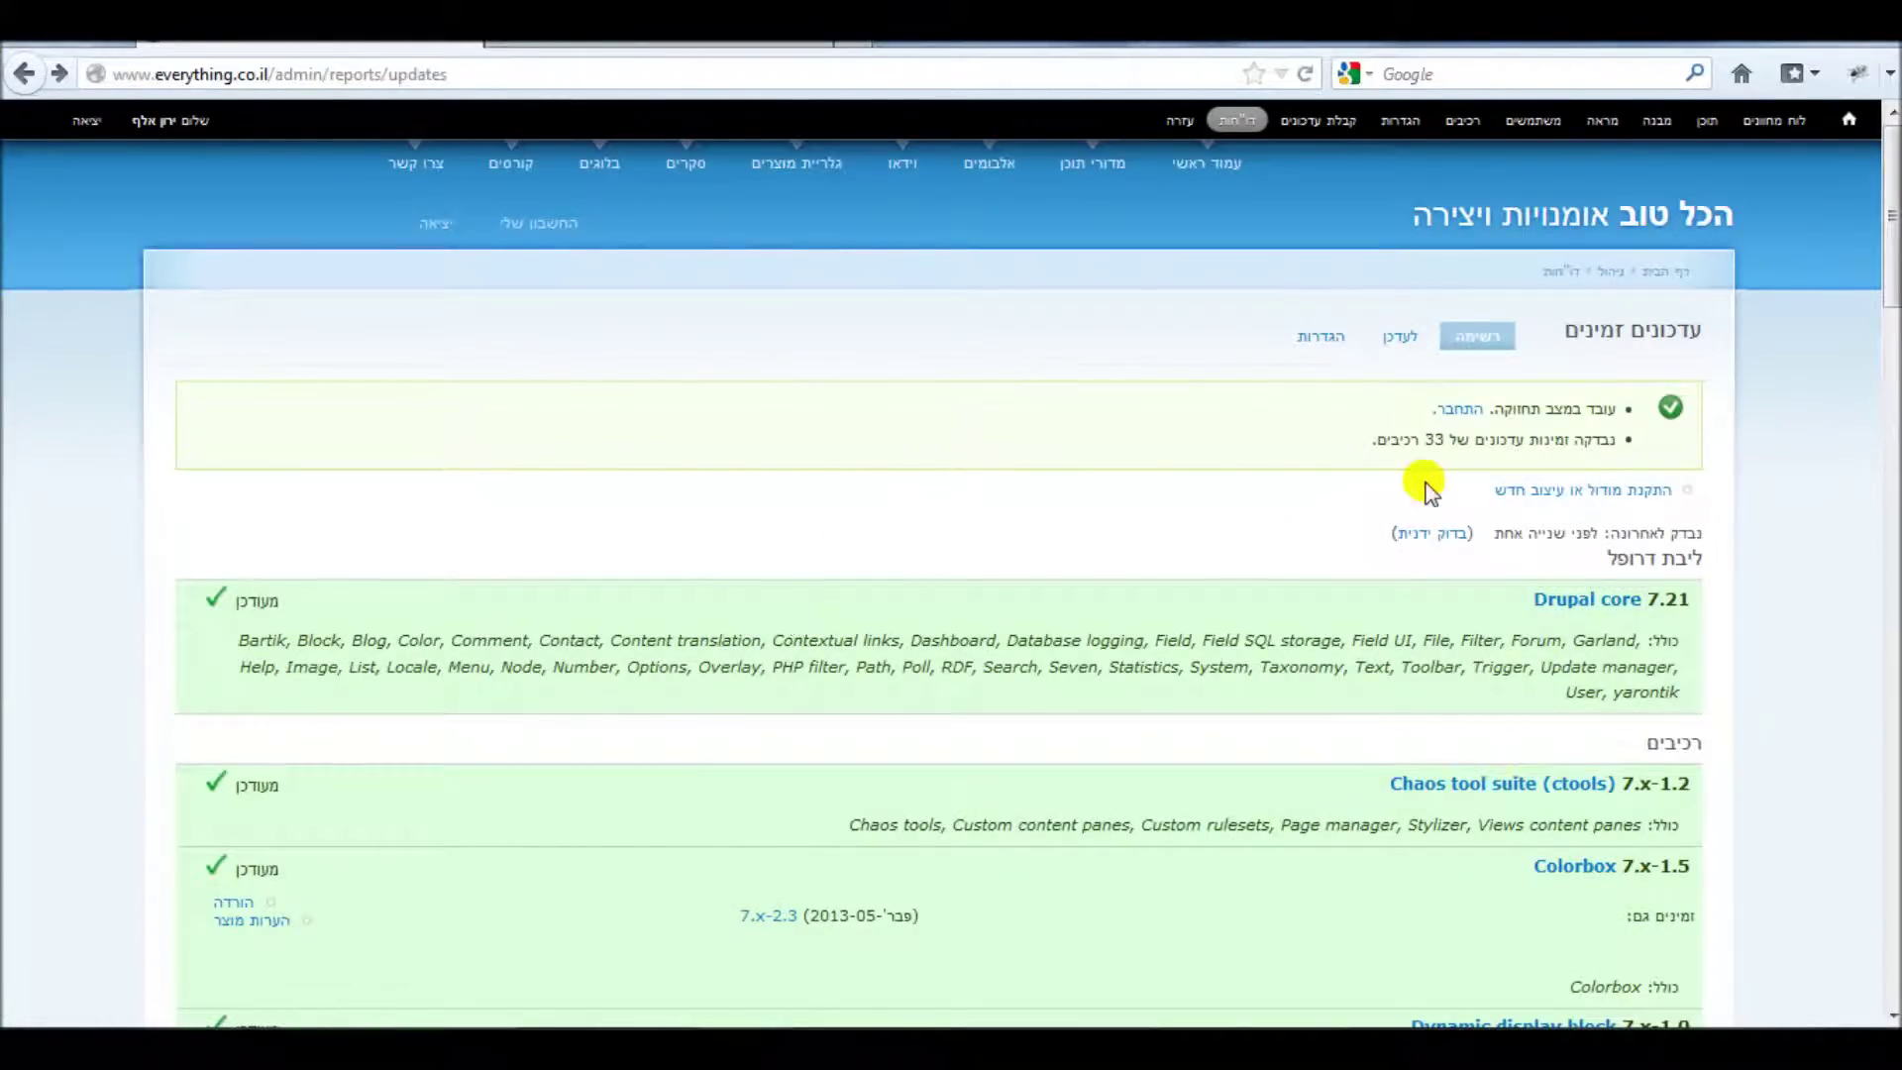
{"action": "left_click_drag", "start_coordinate": [1892, 240], "coordinate": [1887, 164]}
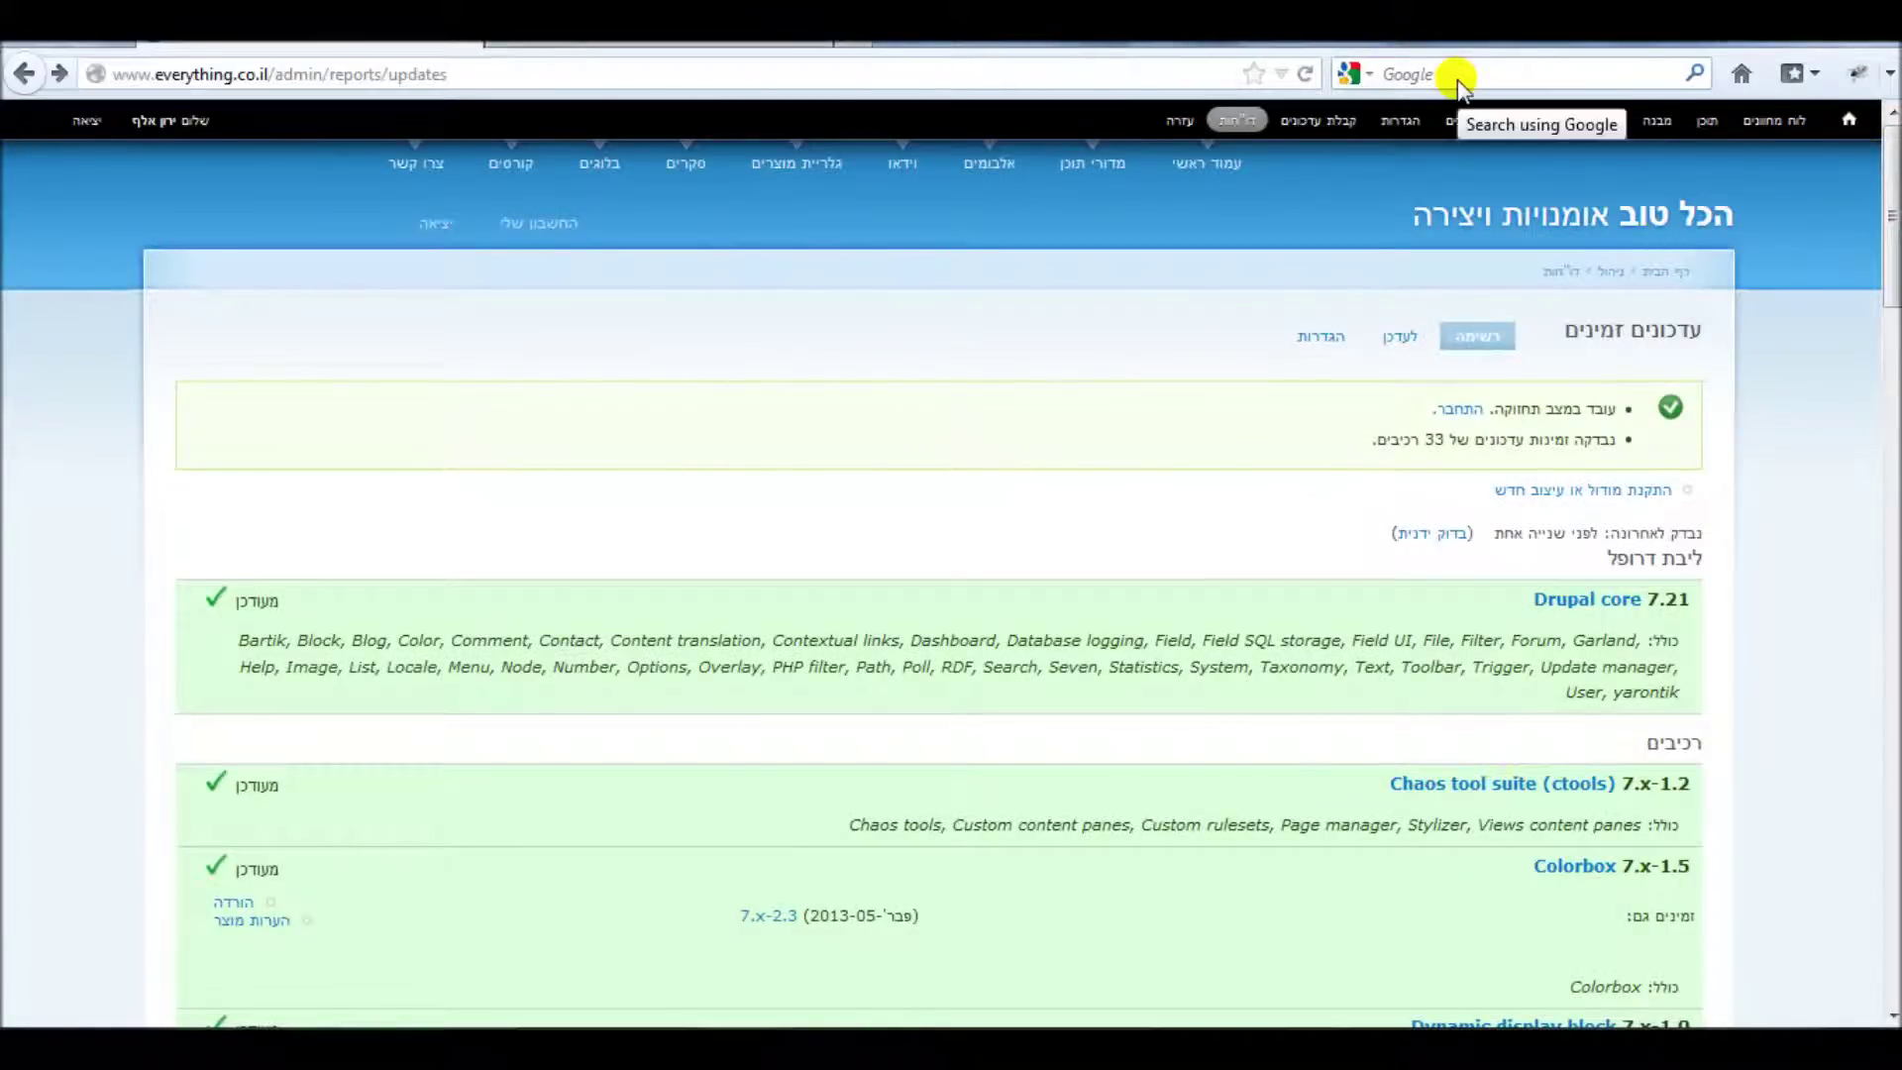
Open the site configuration page, follow its error notice to the status report, and find the database updates entry
{"action": "left_click", "coordinate": [896, 188]}
{"action": "left_click", "coordinate": [1352, 161]}
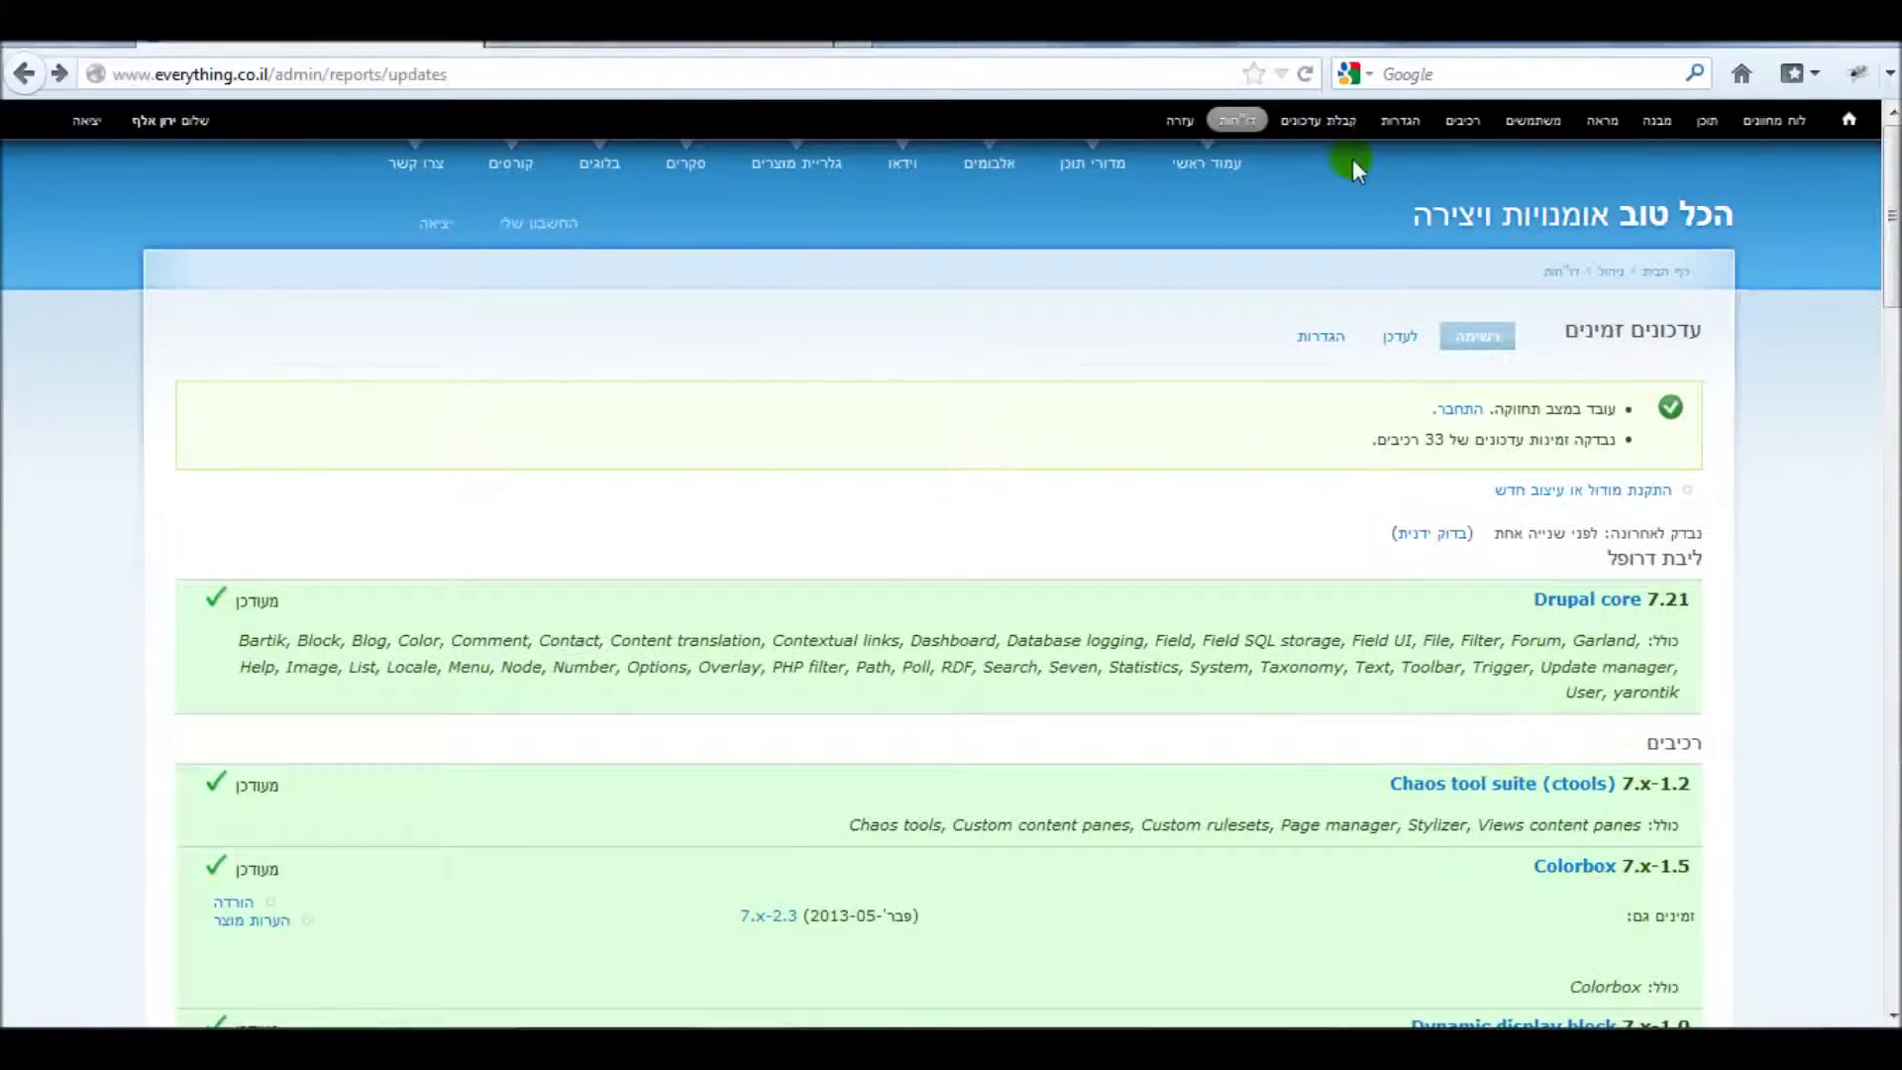
{"action": "left_click", "coordinate": [1401, 128]}
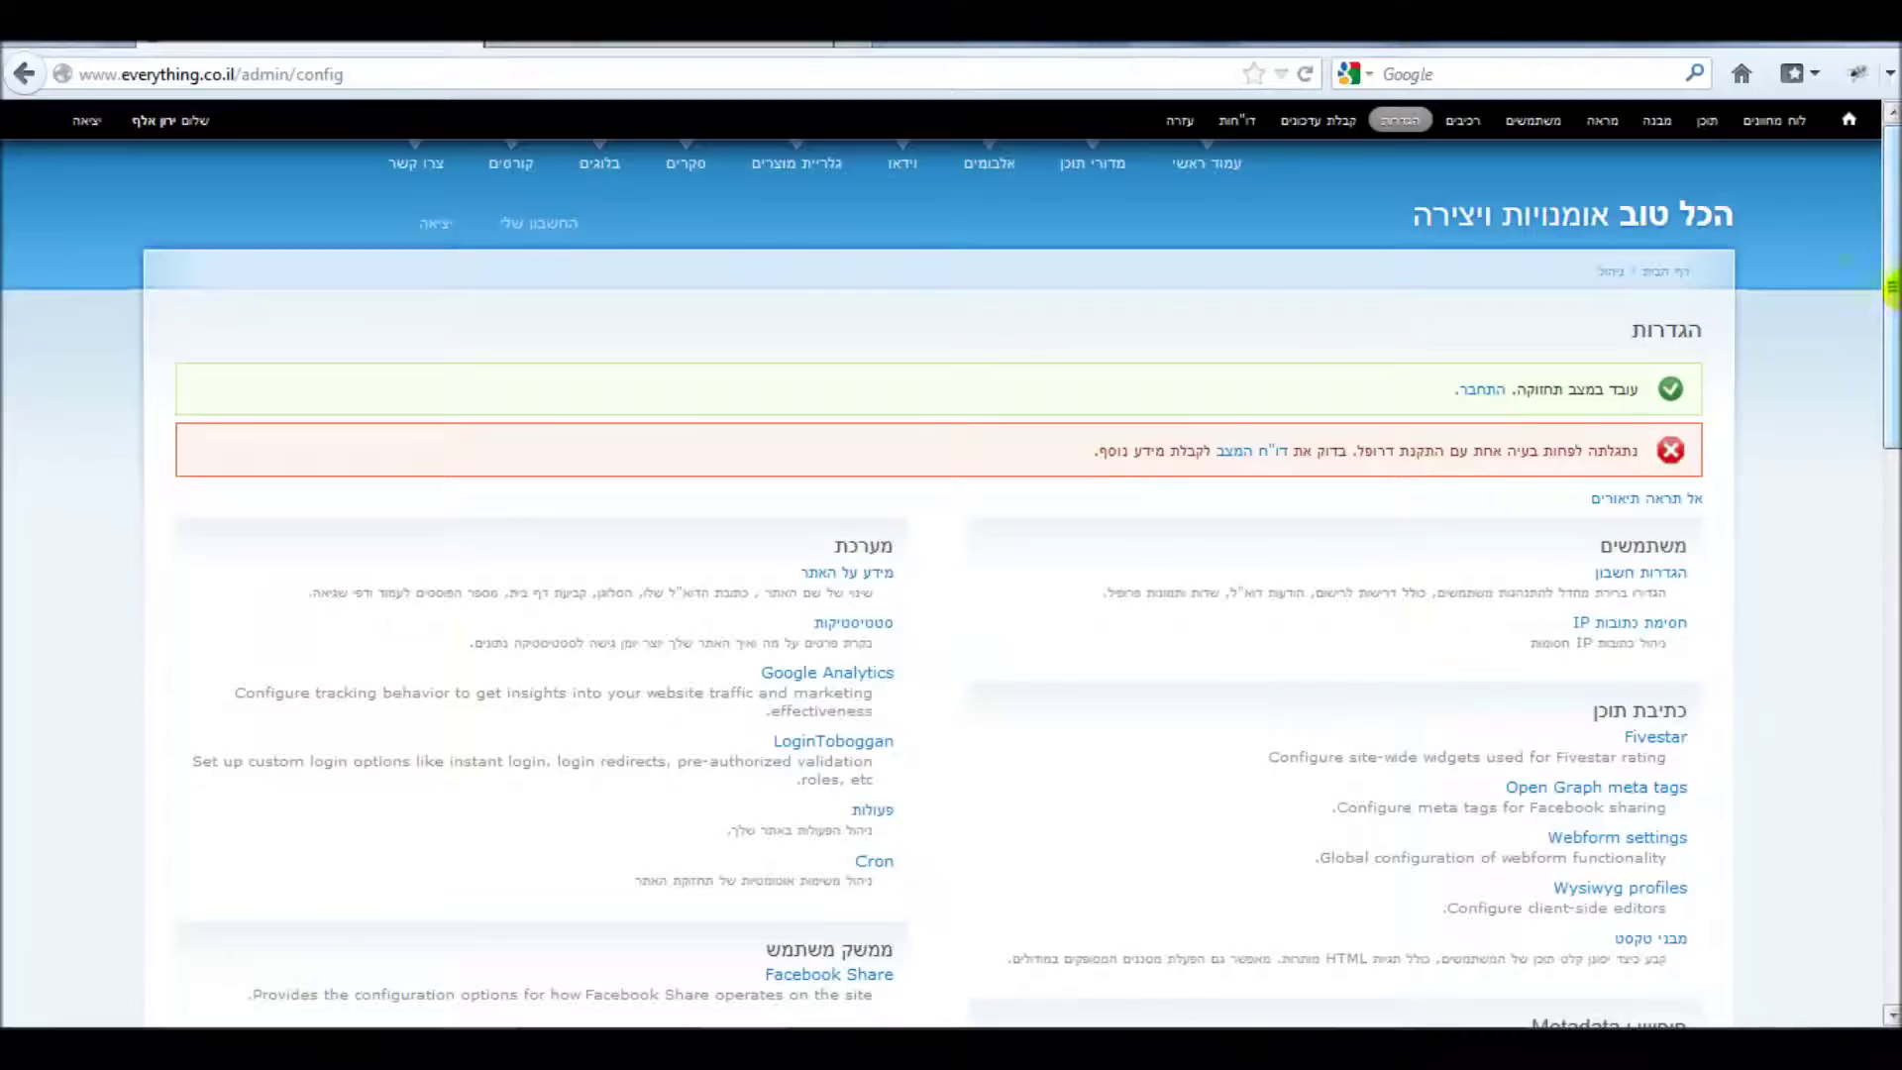
{"action": "left_click", "coordinate": [1266, 456]}
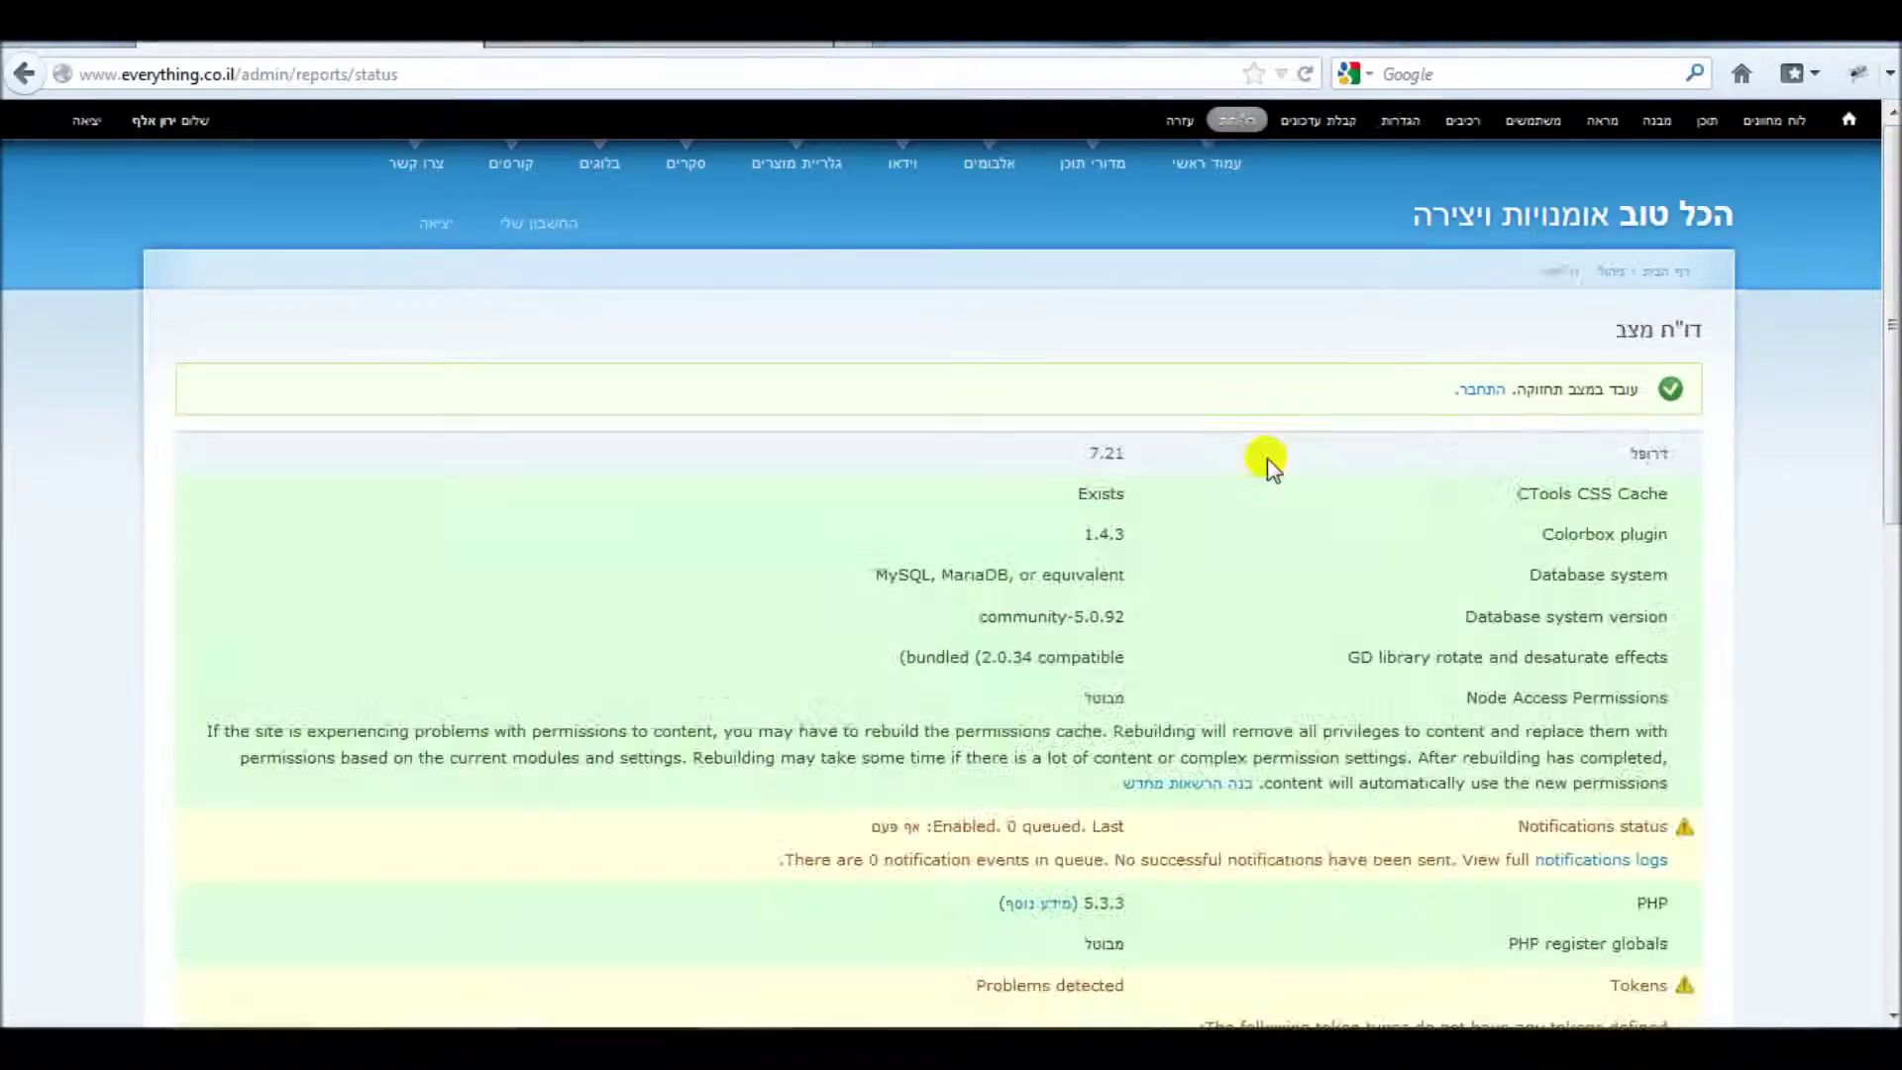
{"action": "left_click_drag", "start_coordinate": [1892, 450], "coordinate": [1894, 862]}
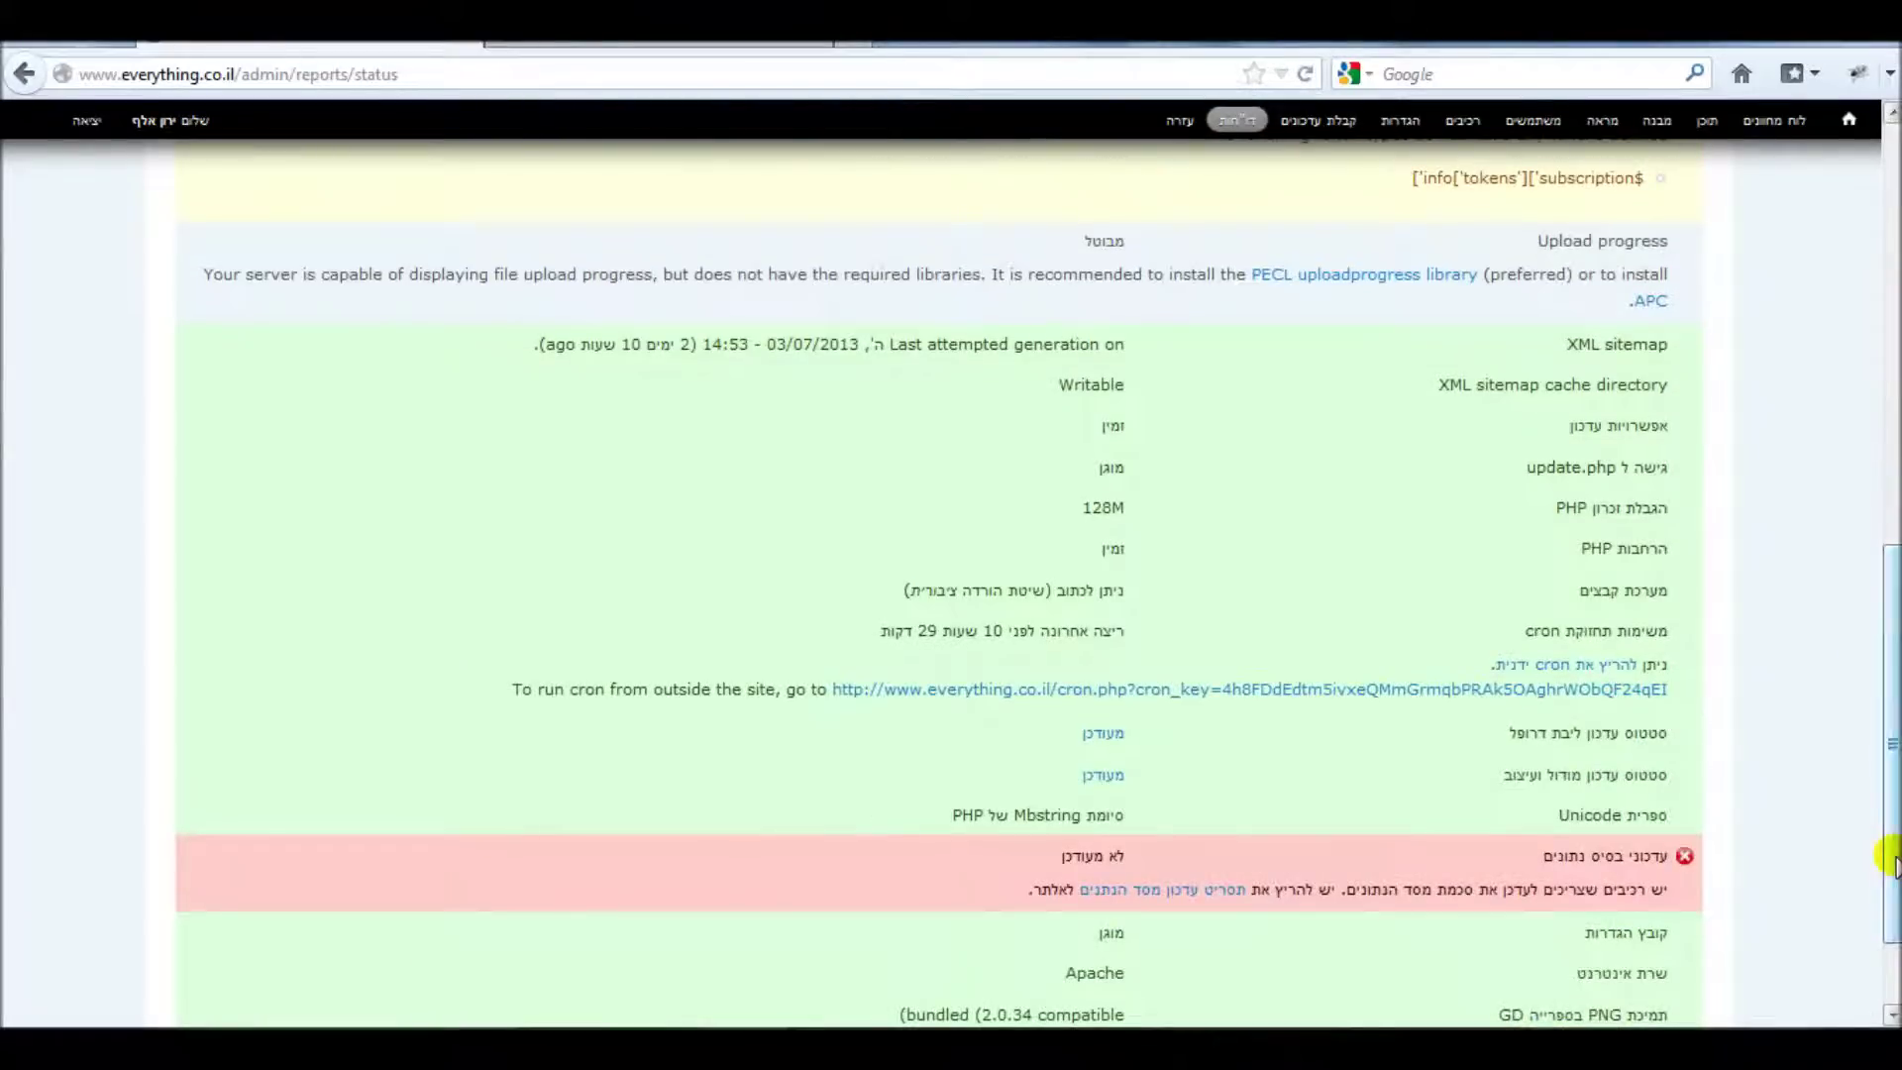
Start the database update script from the status report, close the old Run updates tab, and apply the pending updates
{"action": "left_click", "coordinate": [1186, 892]}
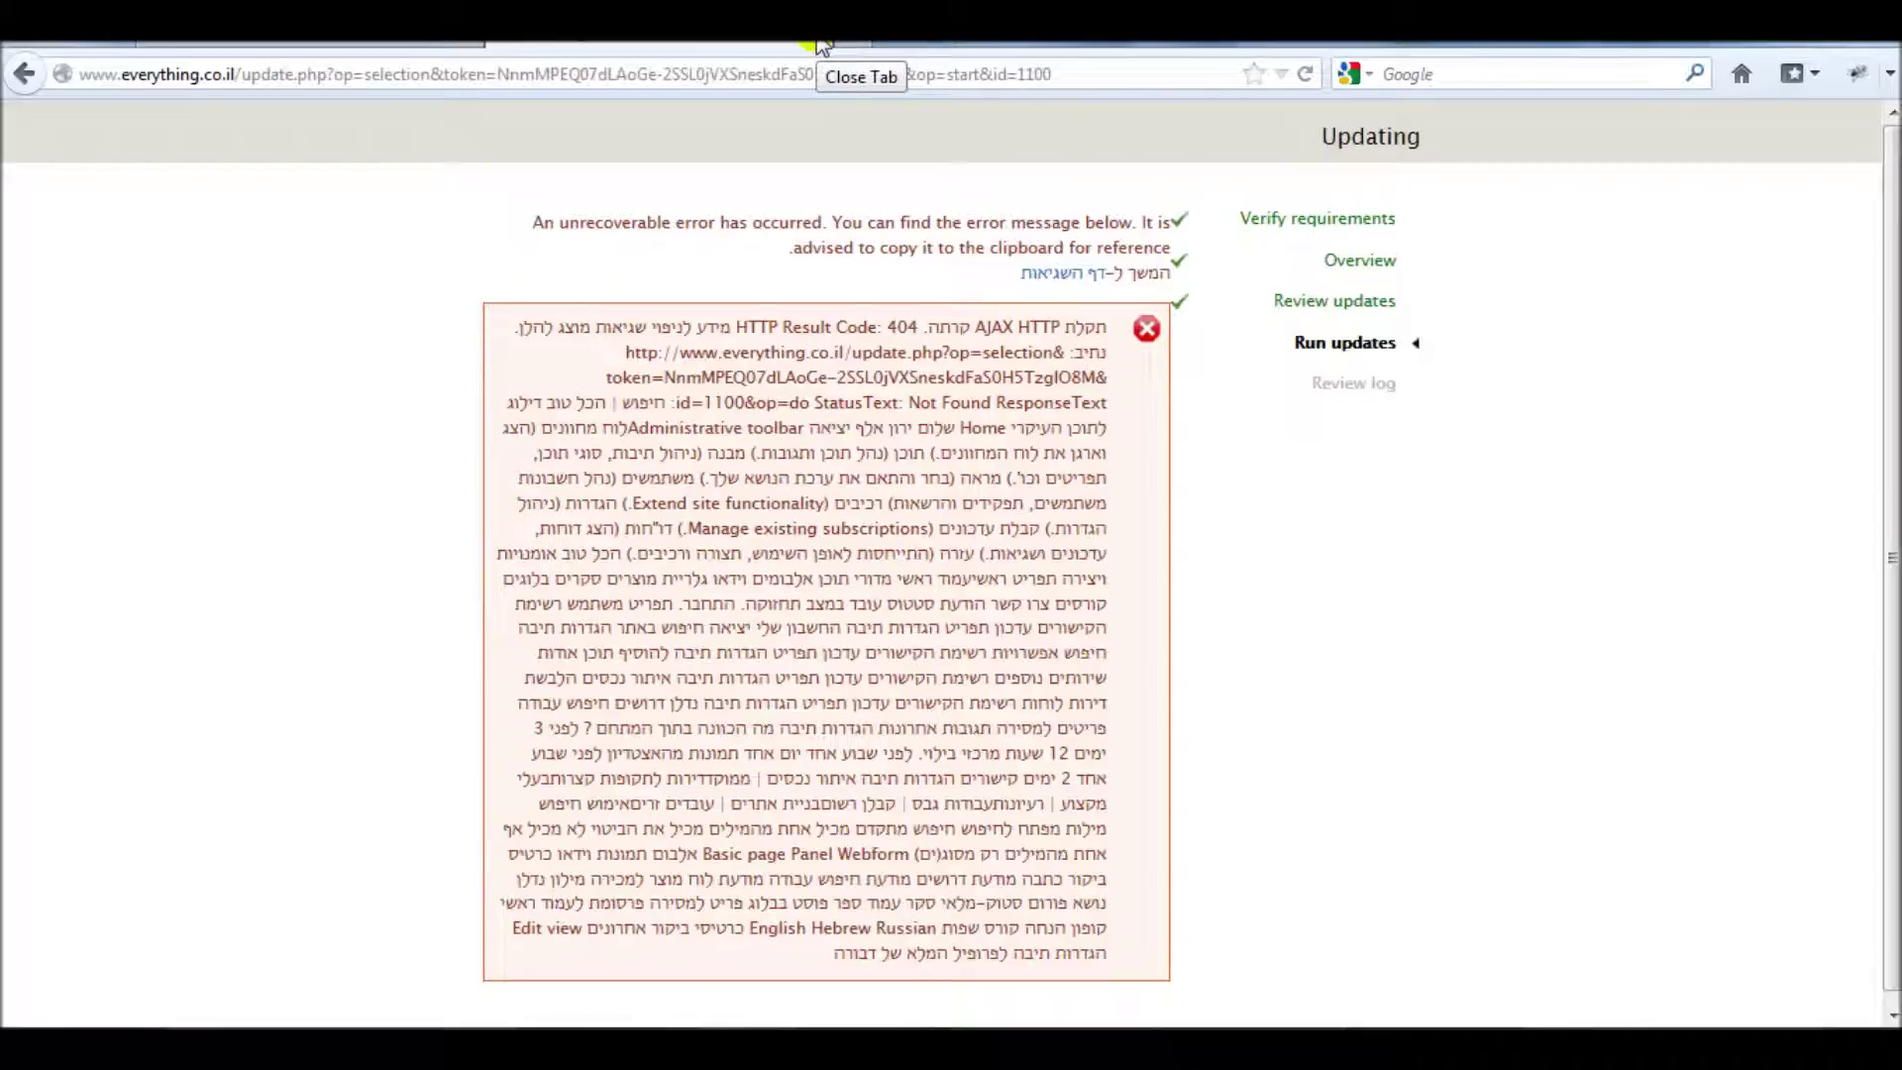
{"action": "left_click", "coordinate": [820, 44]}
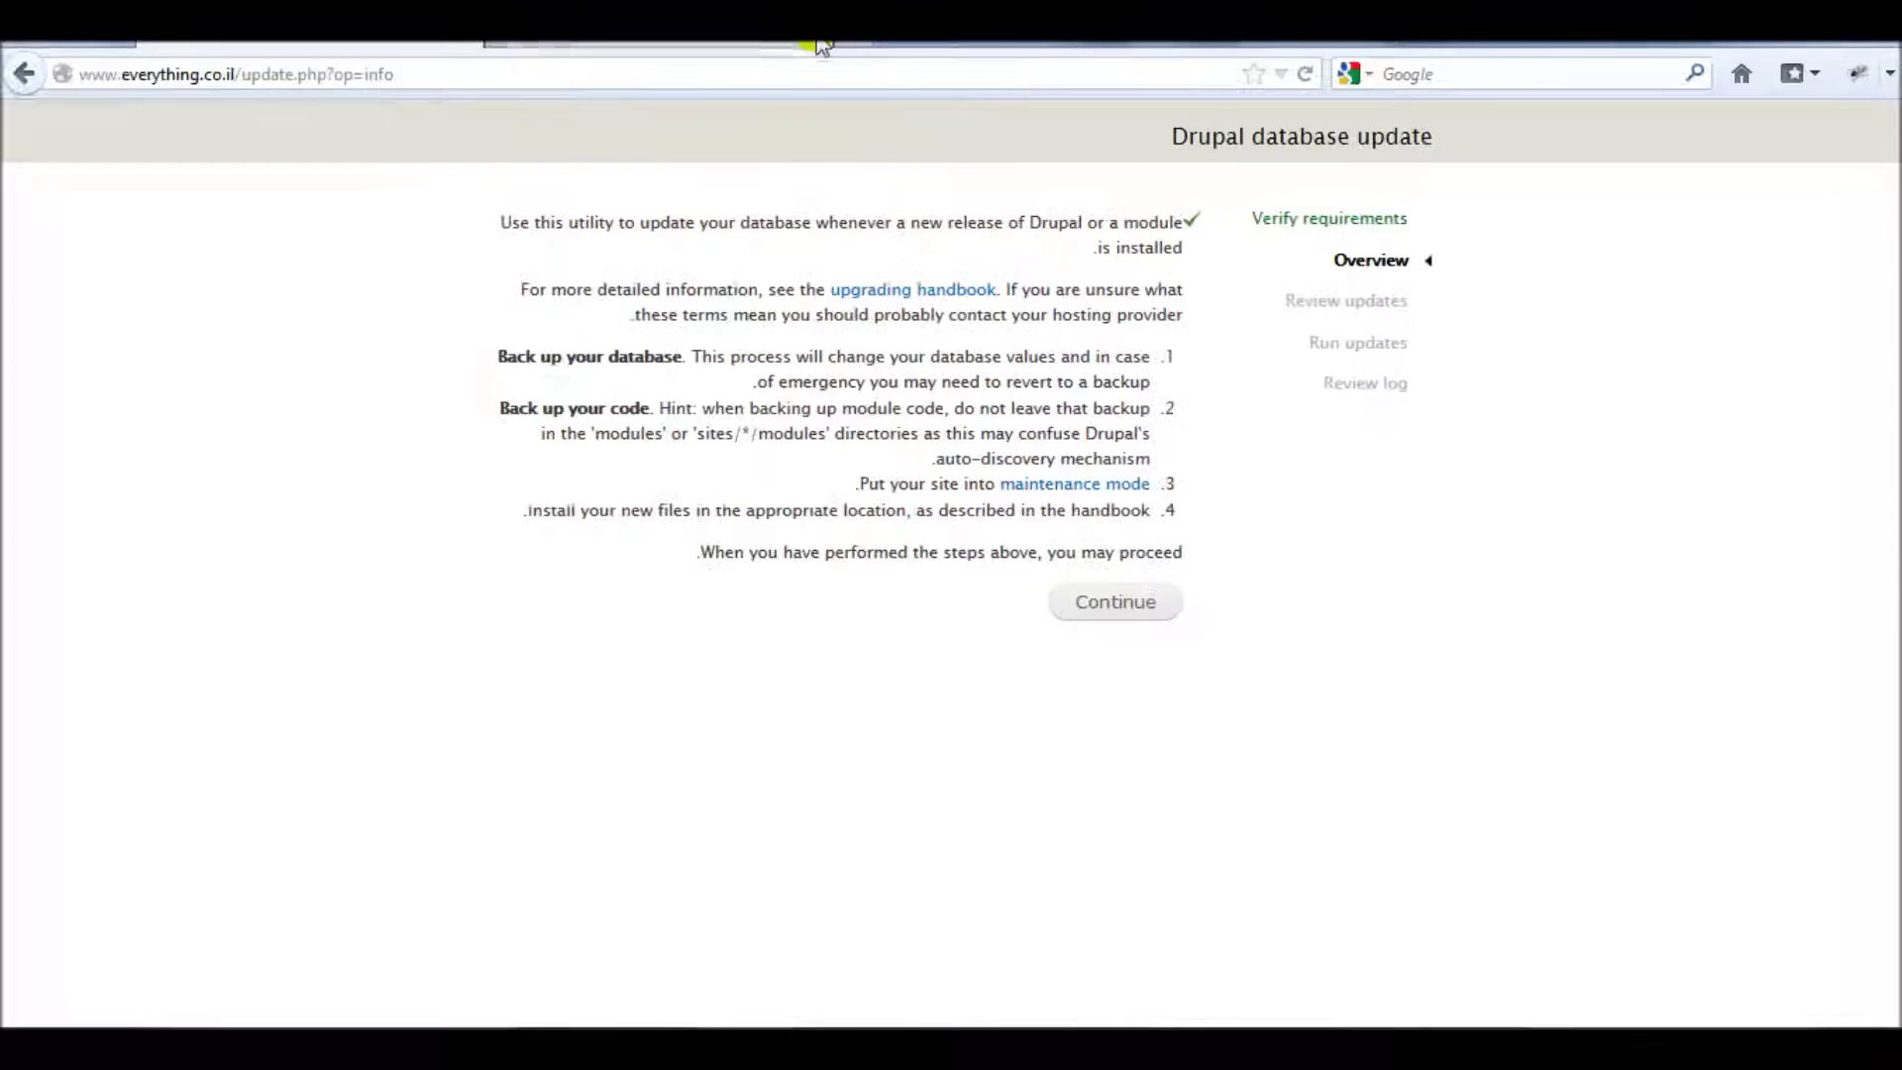
{"action": "left_click", "coordinate": [1113, 605]}
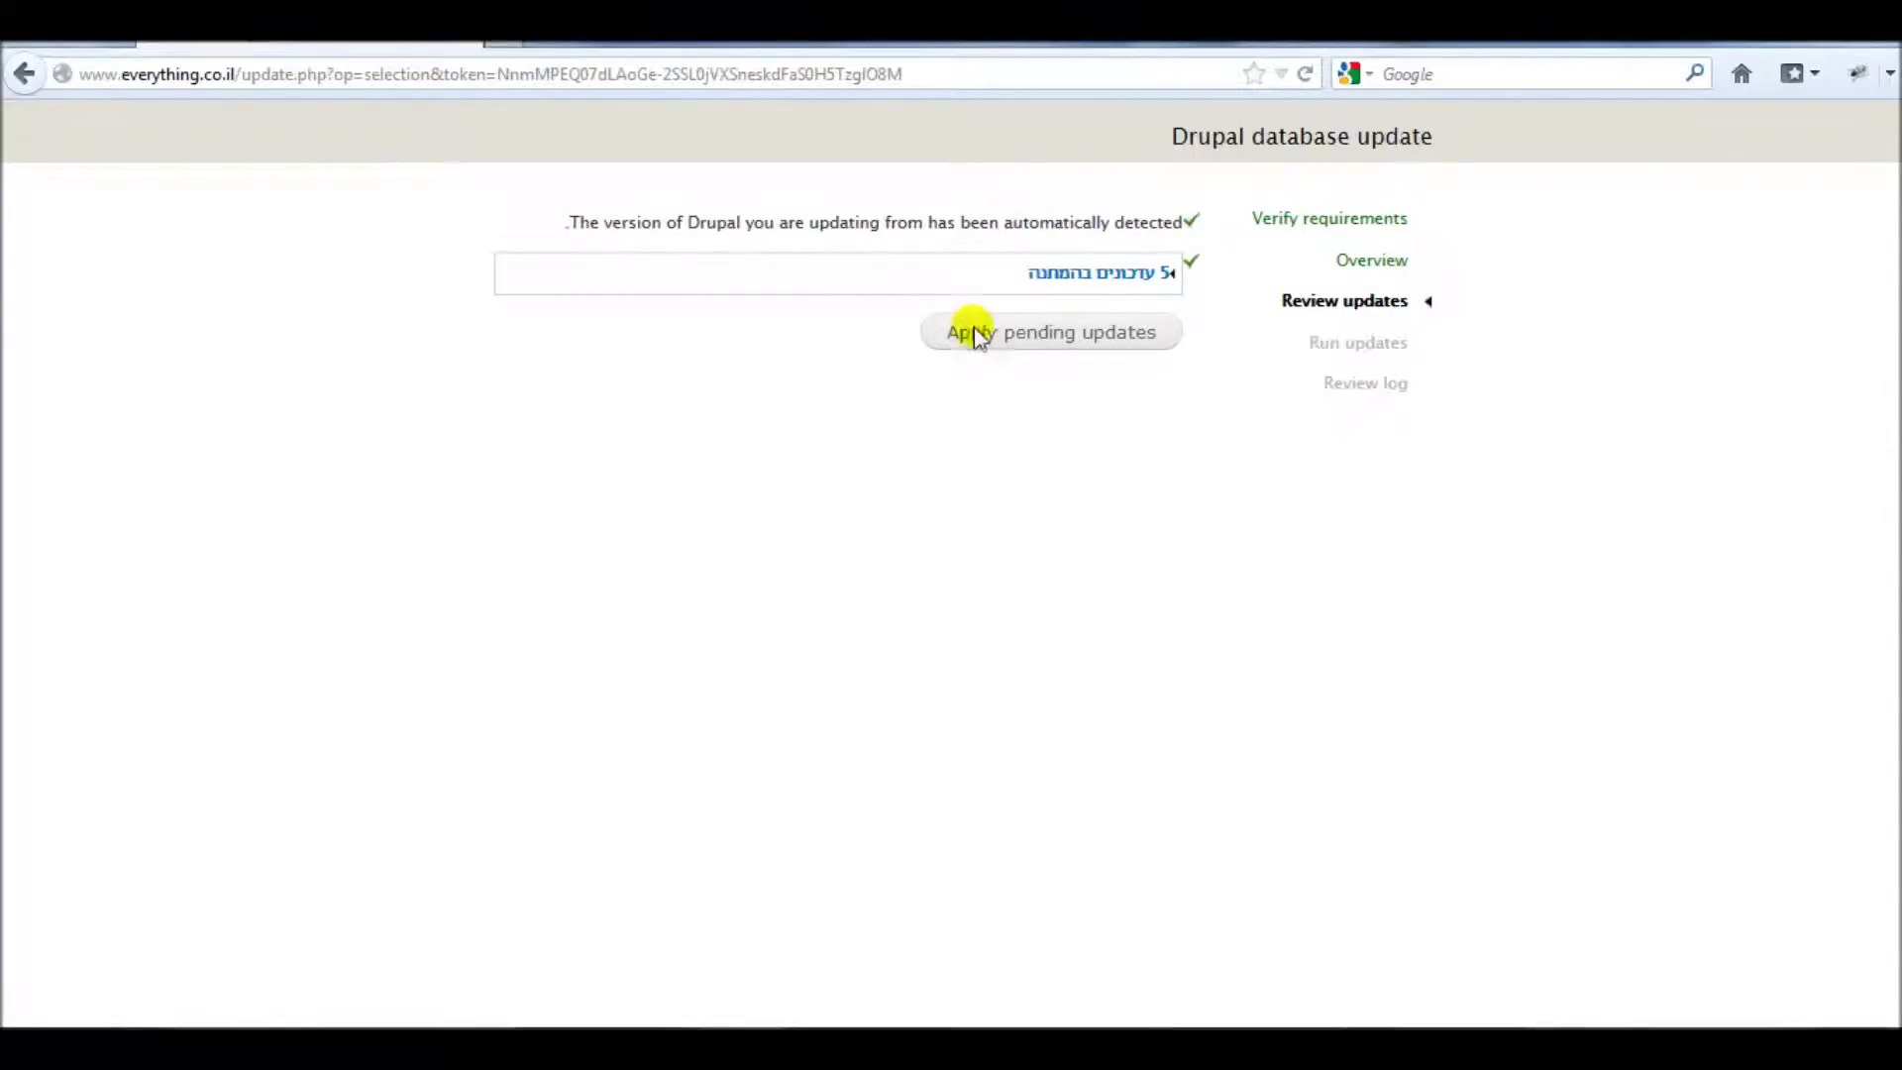
{"action": "left_click", "coordinate": [1065, 341]}
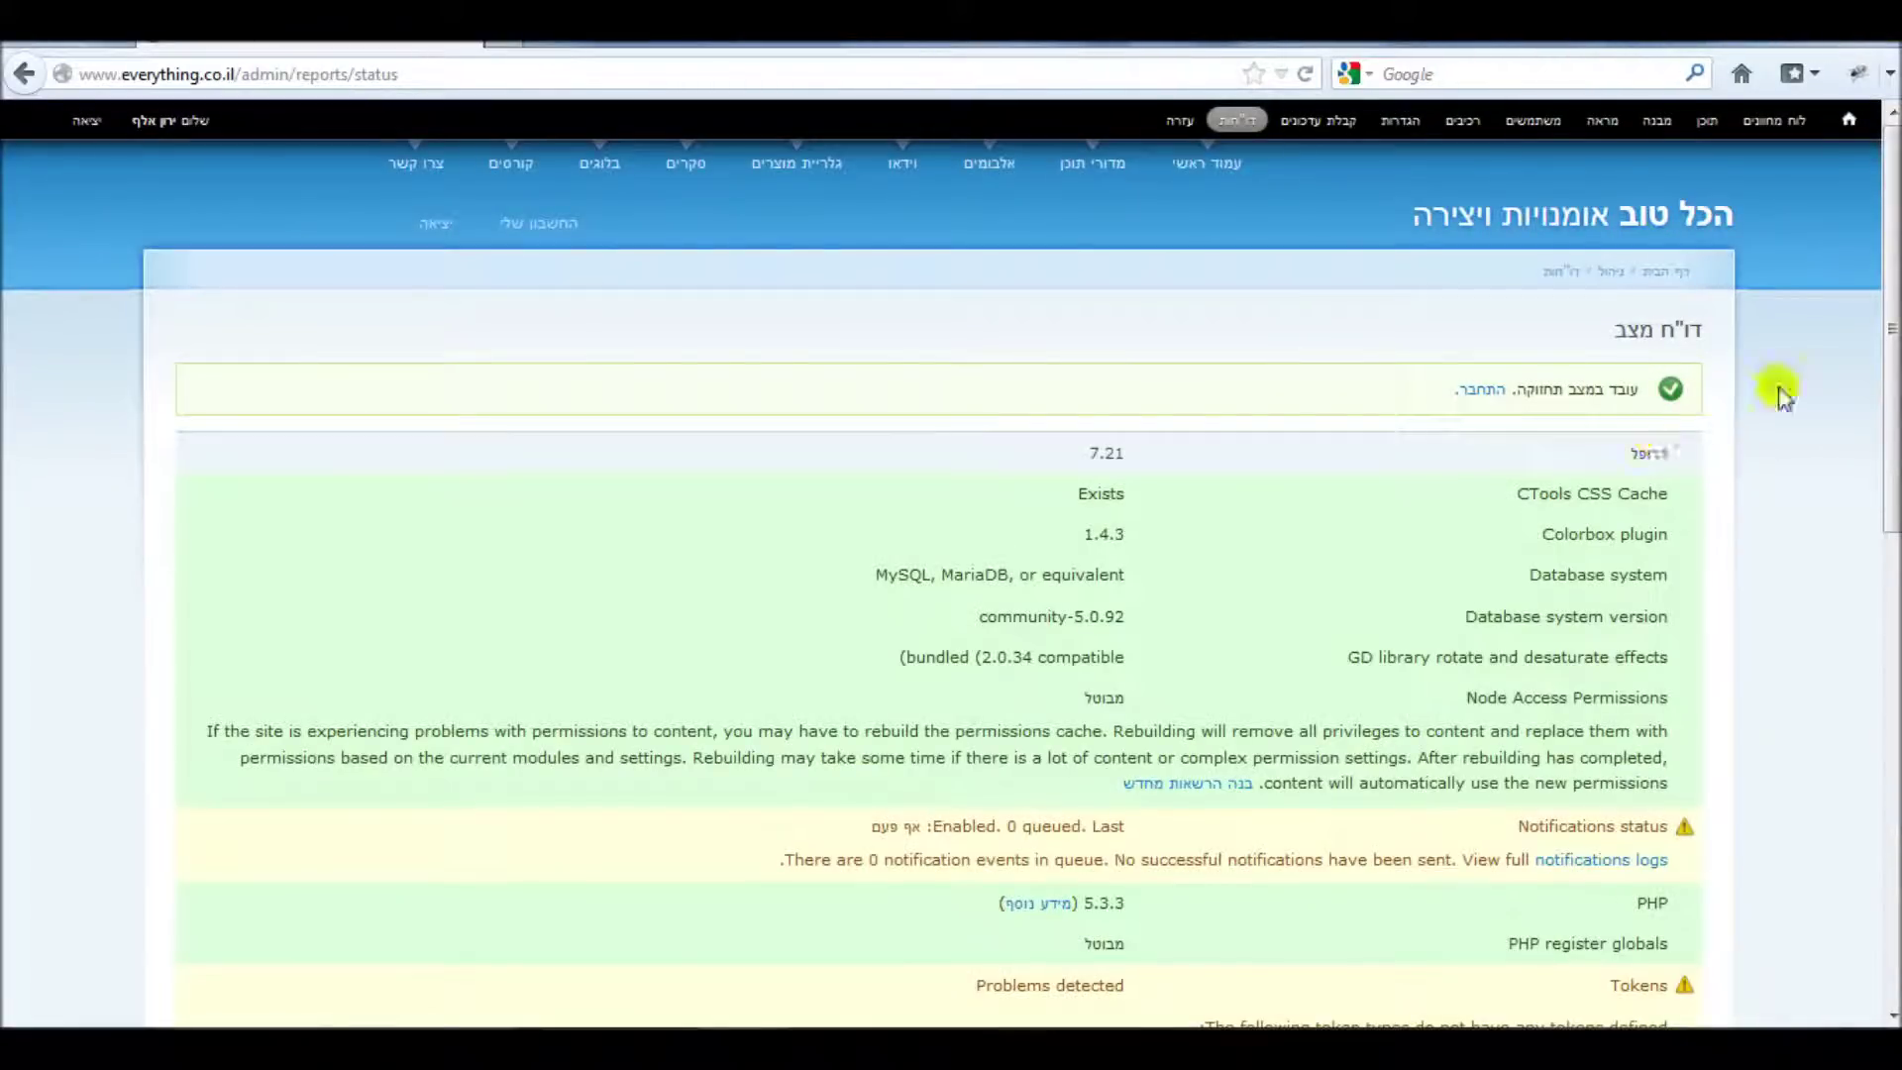
Run cron manually from the status report and recheck its database updates and Drupal version entries
{"action": "left_click_drag", "start_coordinate": [1887, 307], "coordinate": [1892, 755]}
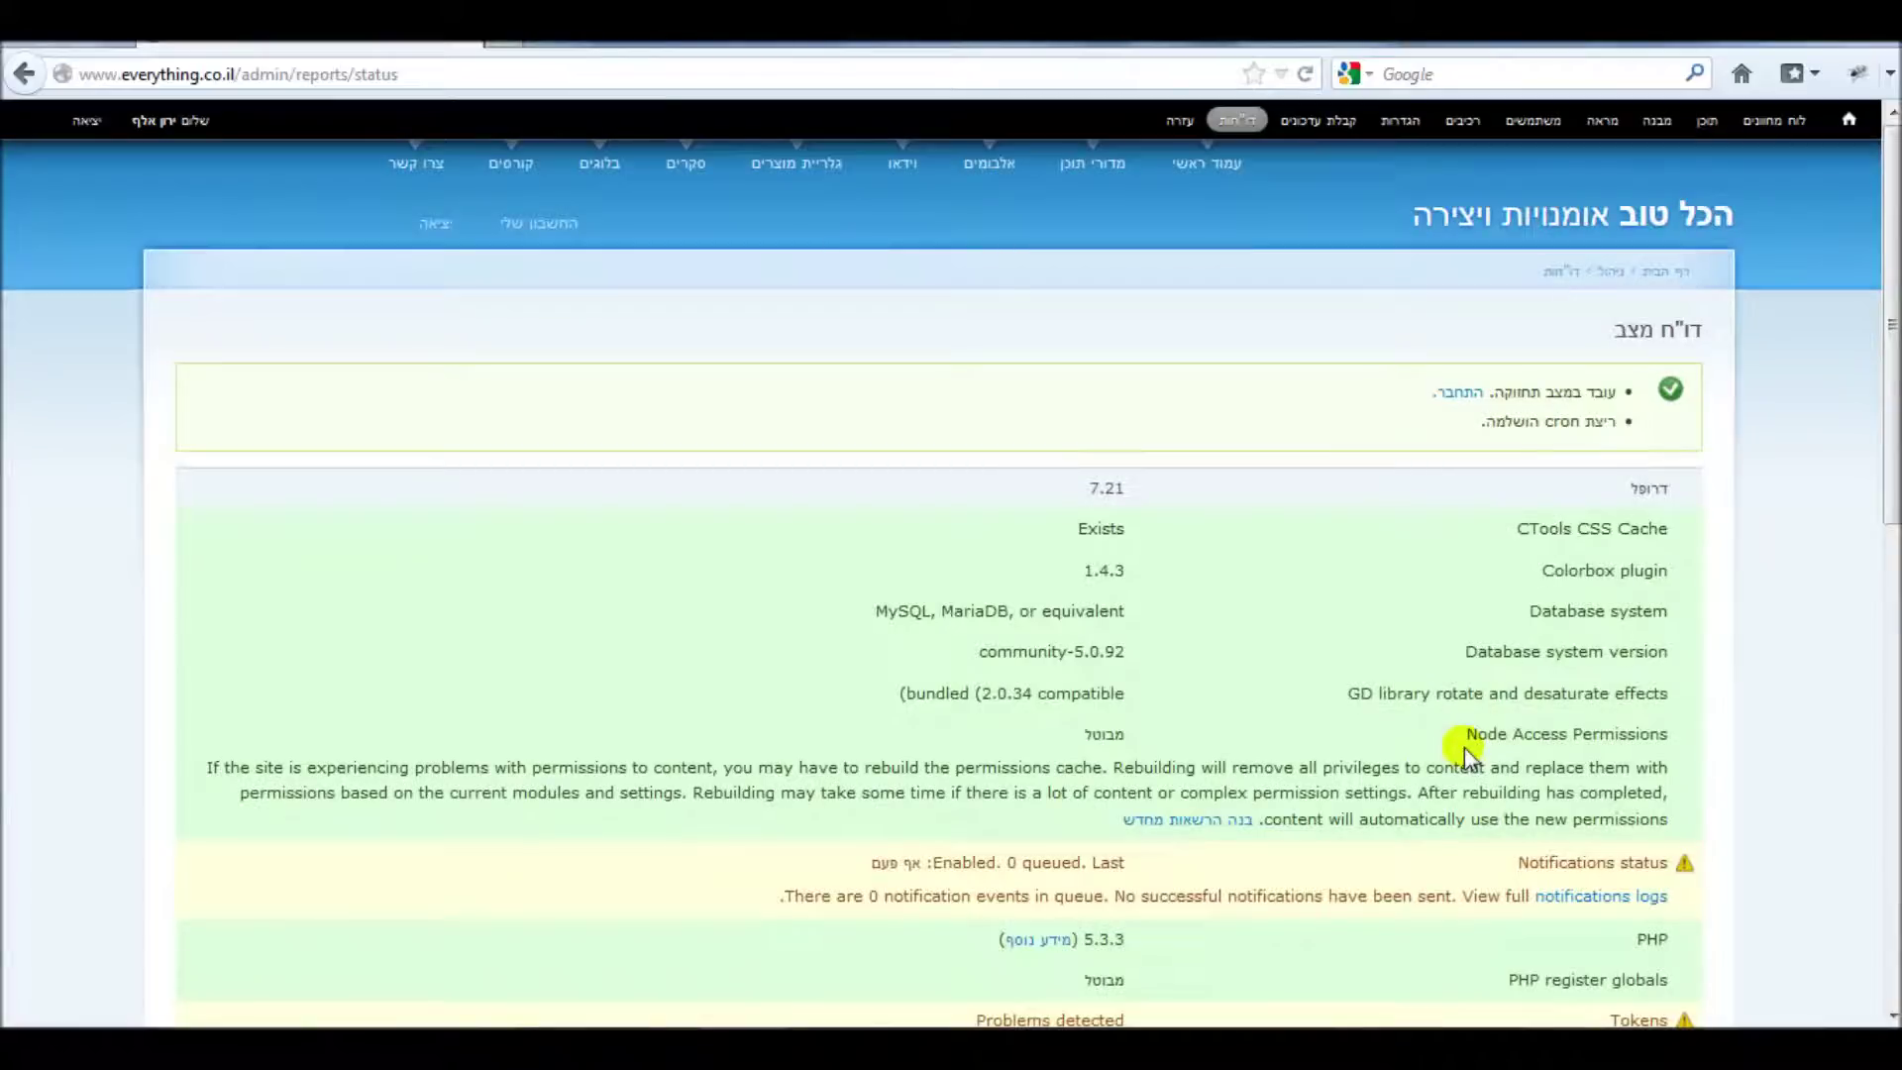
{"action": "left_click_drag", "start_coordinate": [1888, 318], "coordinate": [1890, 767]}
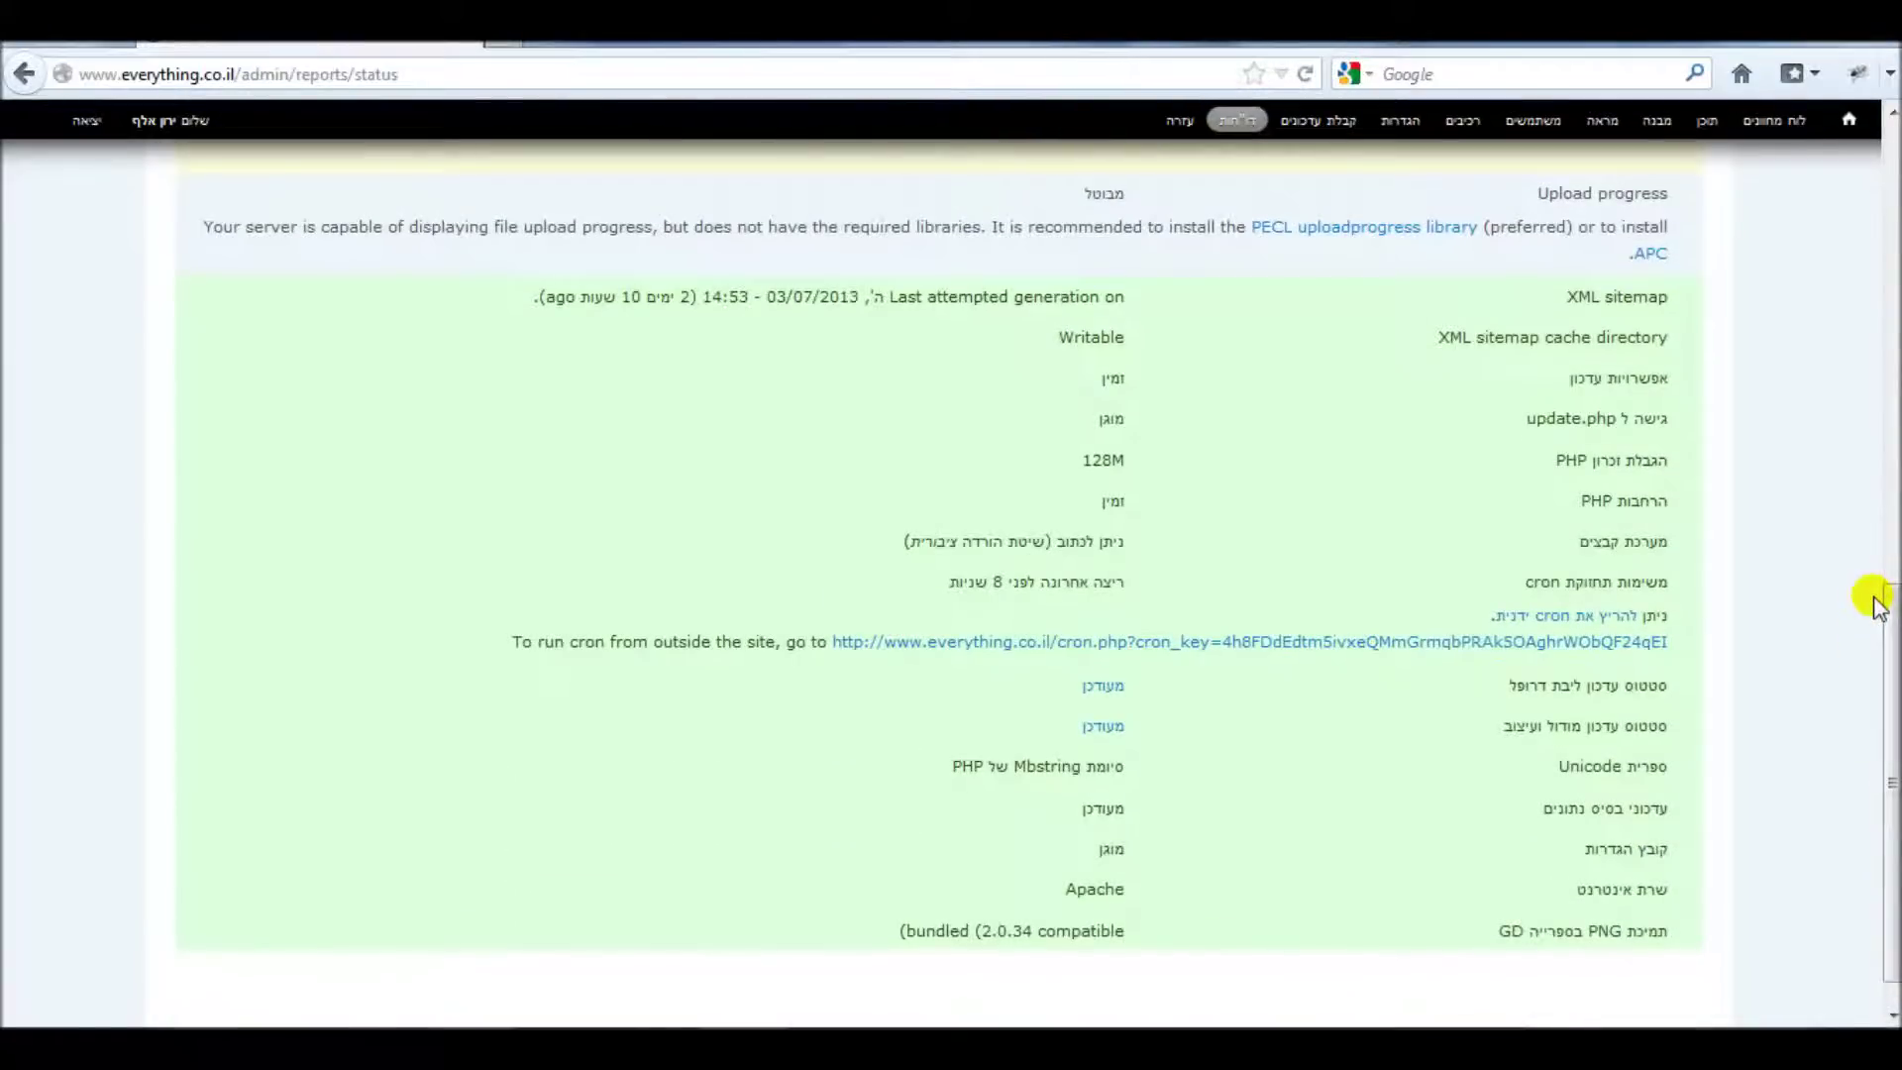
{"action": "left_click_drag", "start_coordinate": [1885, 670], "coordinate": [1890, 228]}
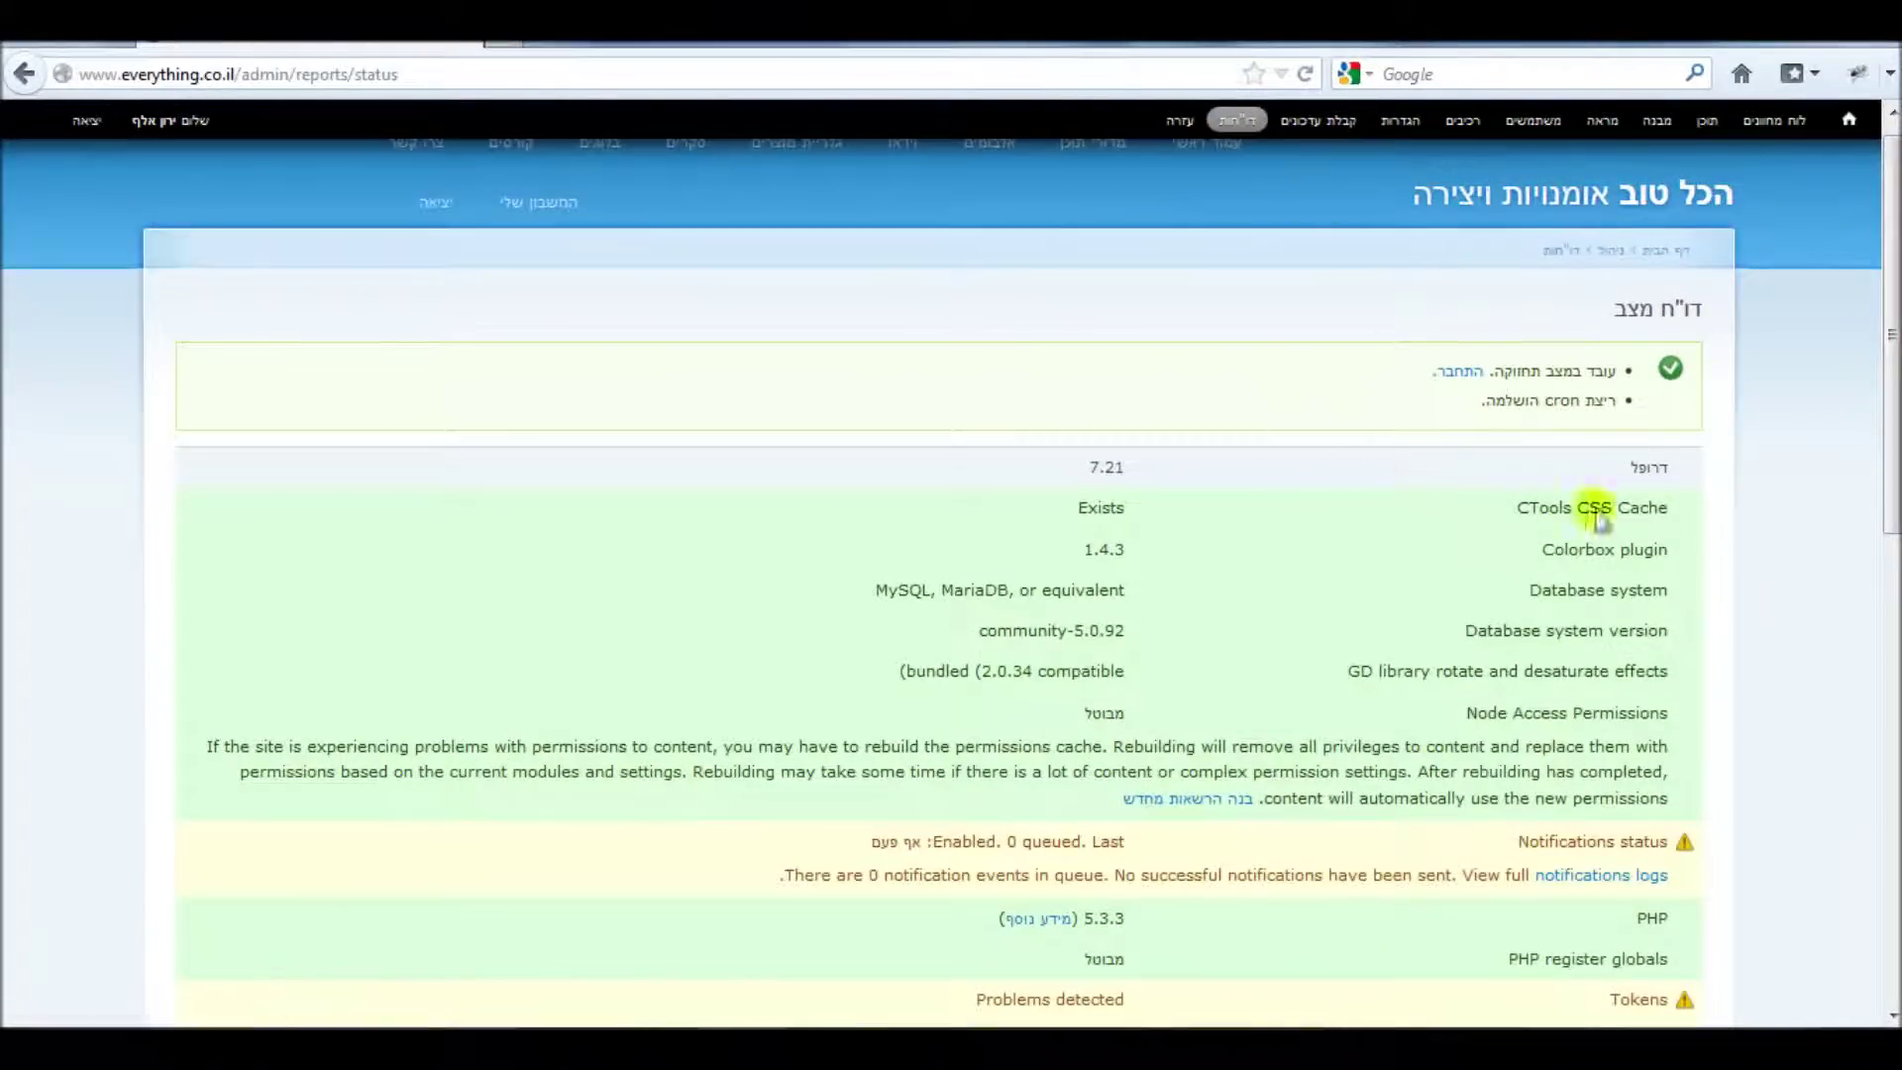
{"action": "double_click", "coordinate": [1109, 470]}
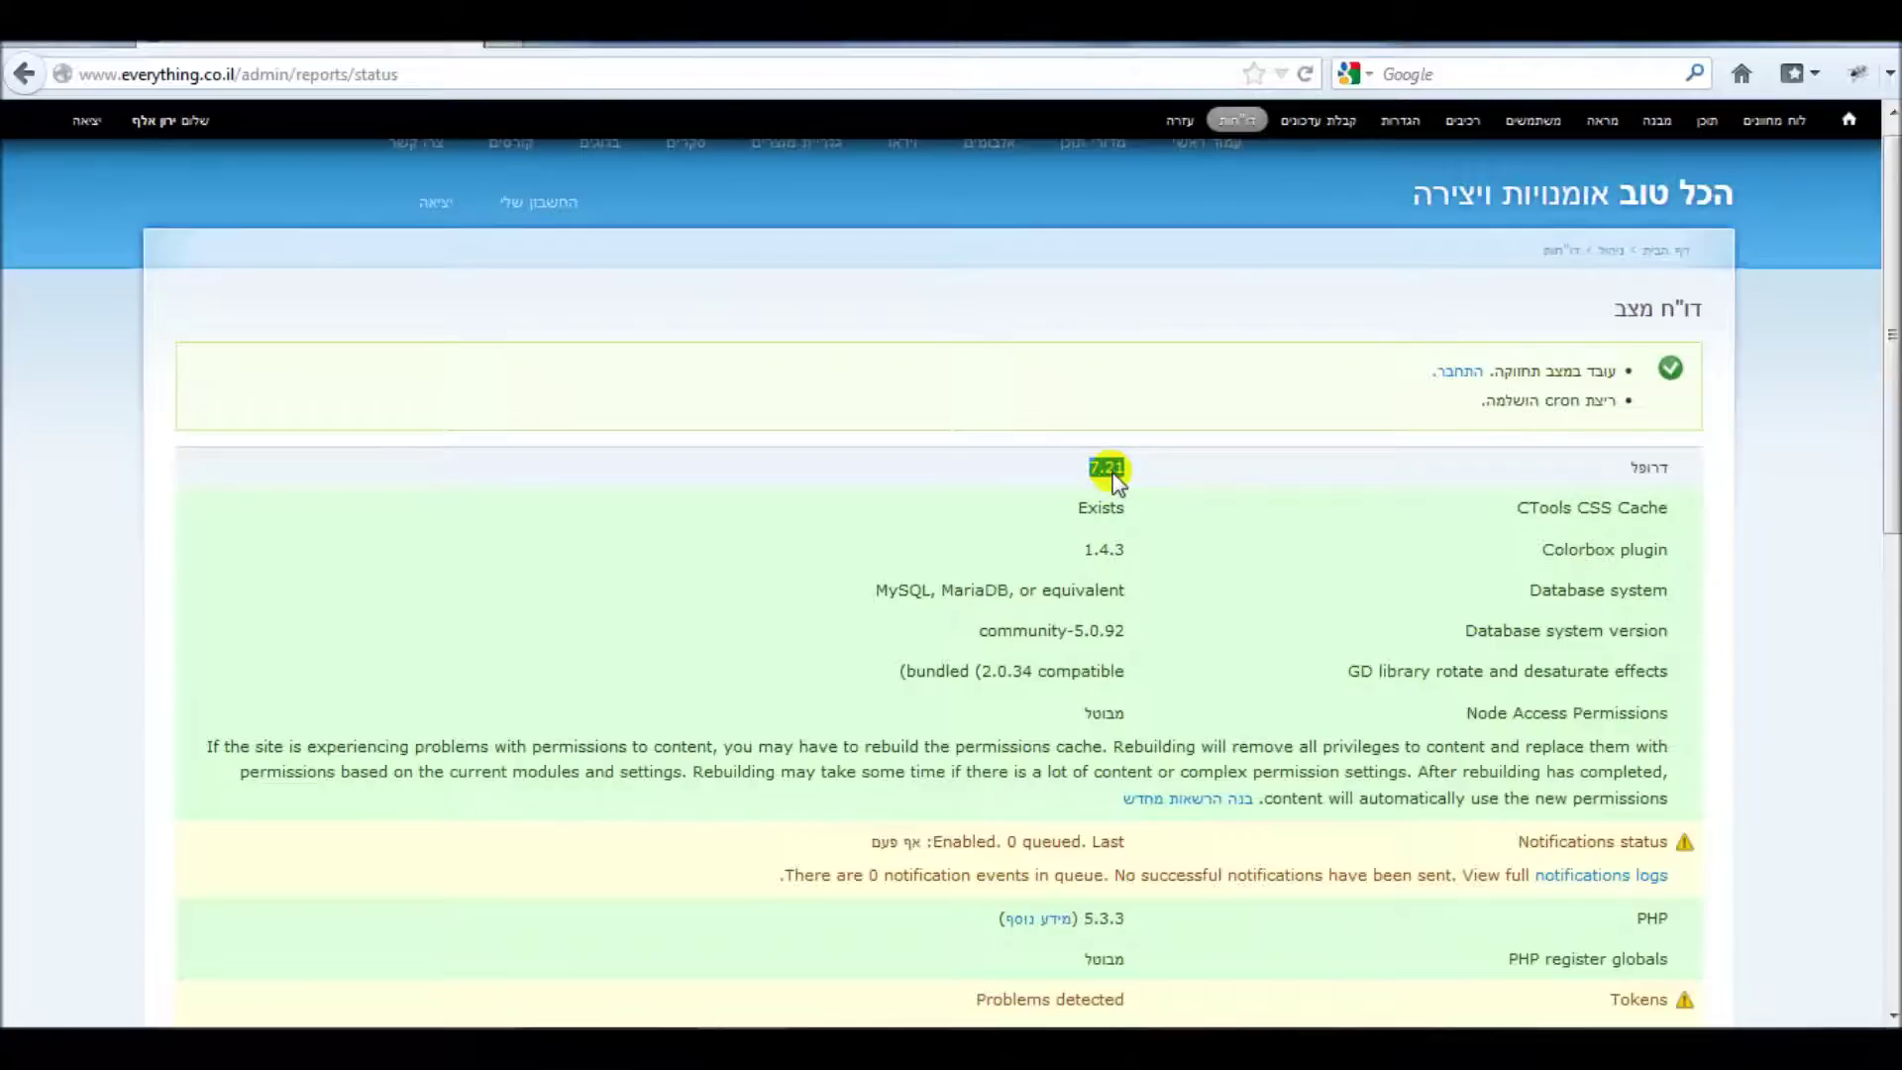
{"action": "left_click_drag", "start_coordinate": [1375, 807], "coordinate": [1410, 442]}
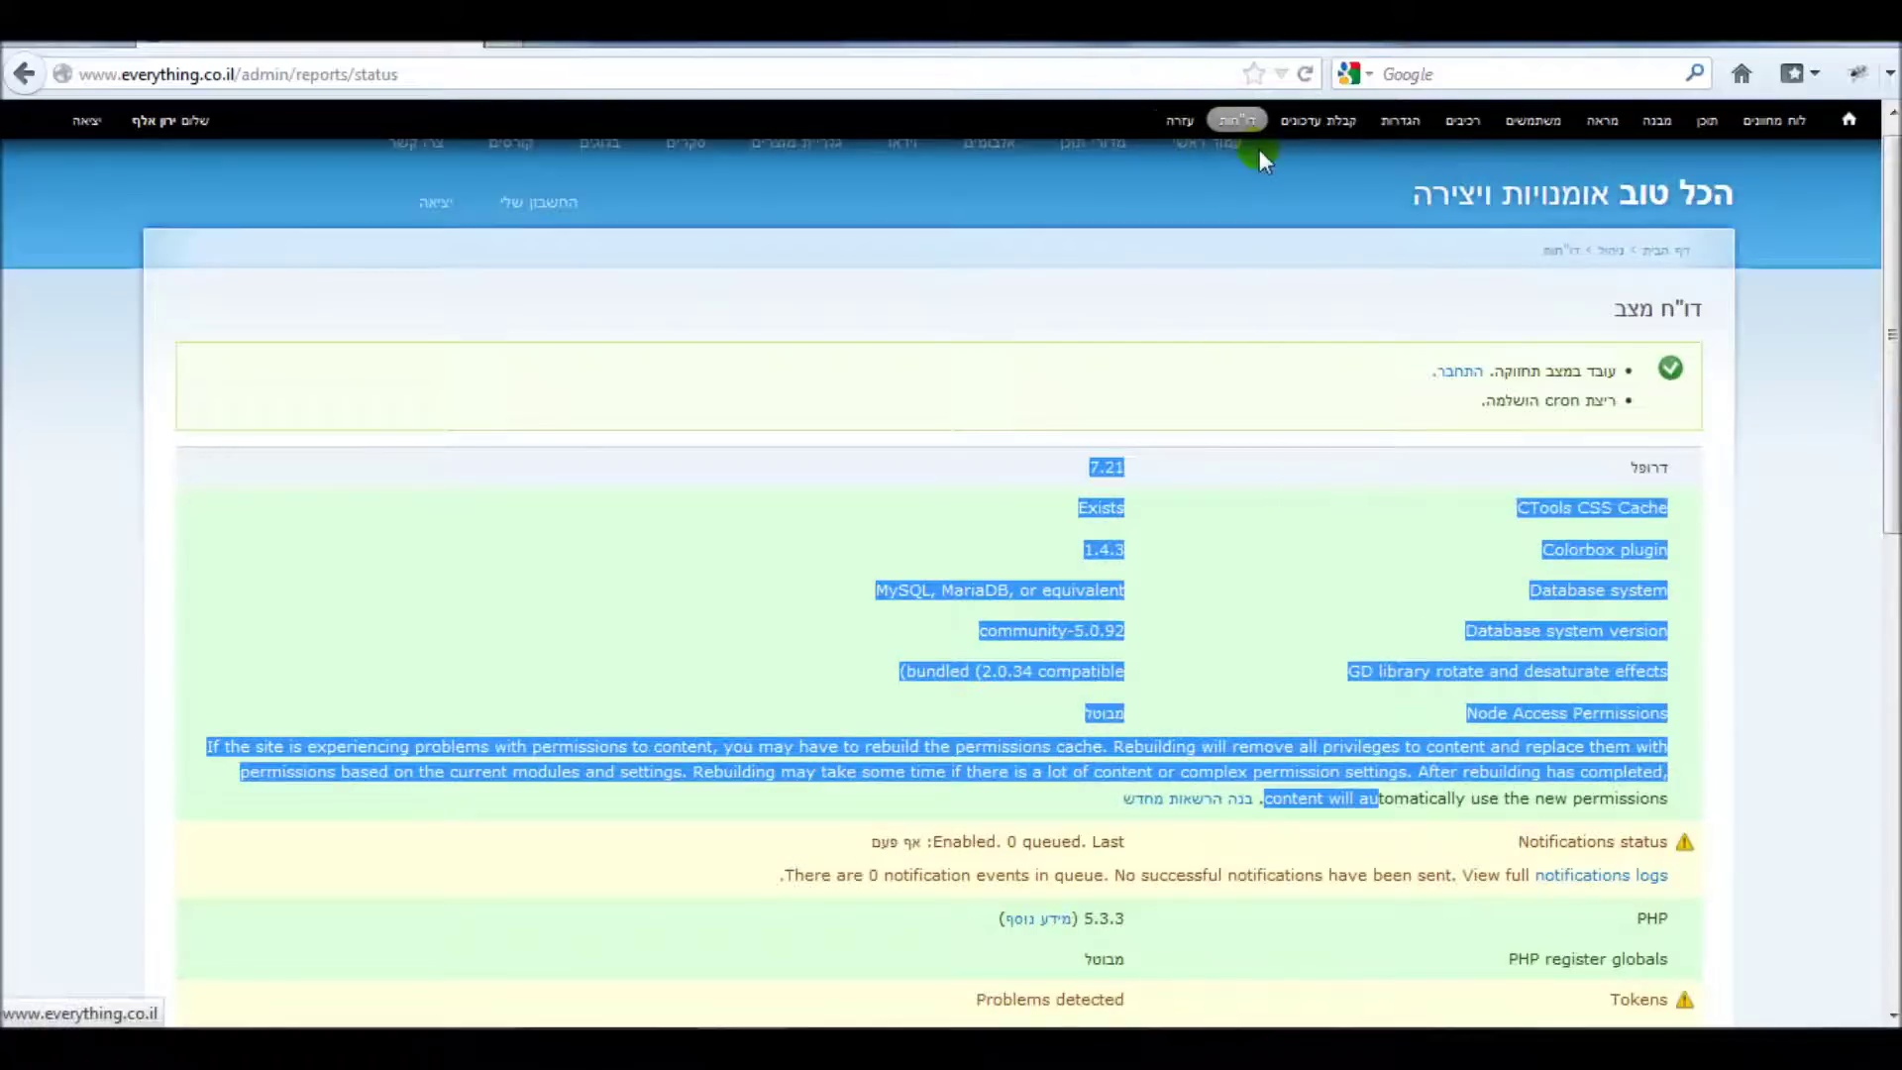
{"action": "left_click", "coordinate": [1288, 243]}
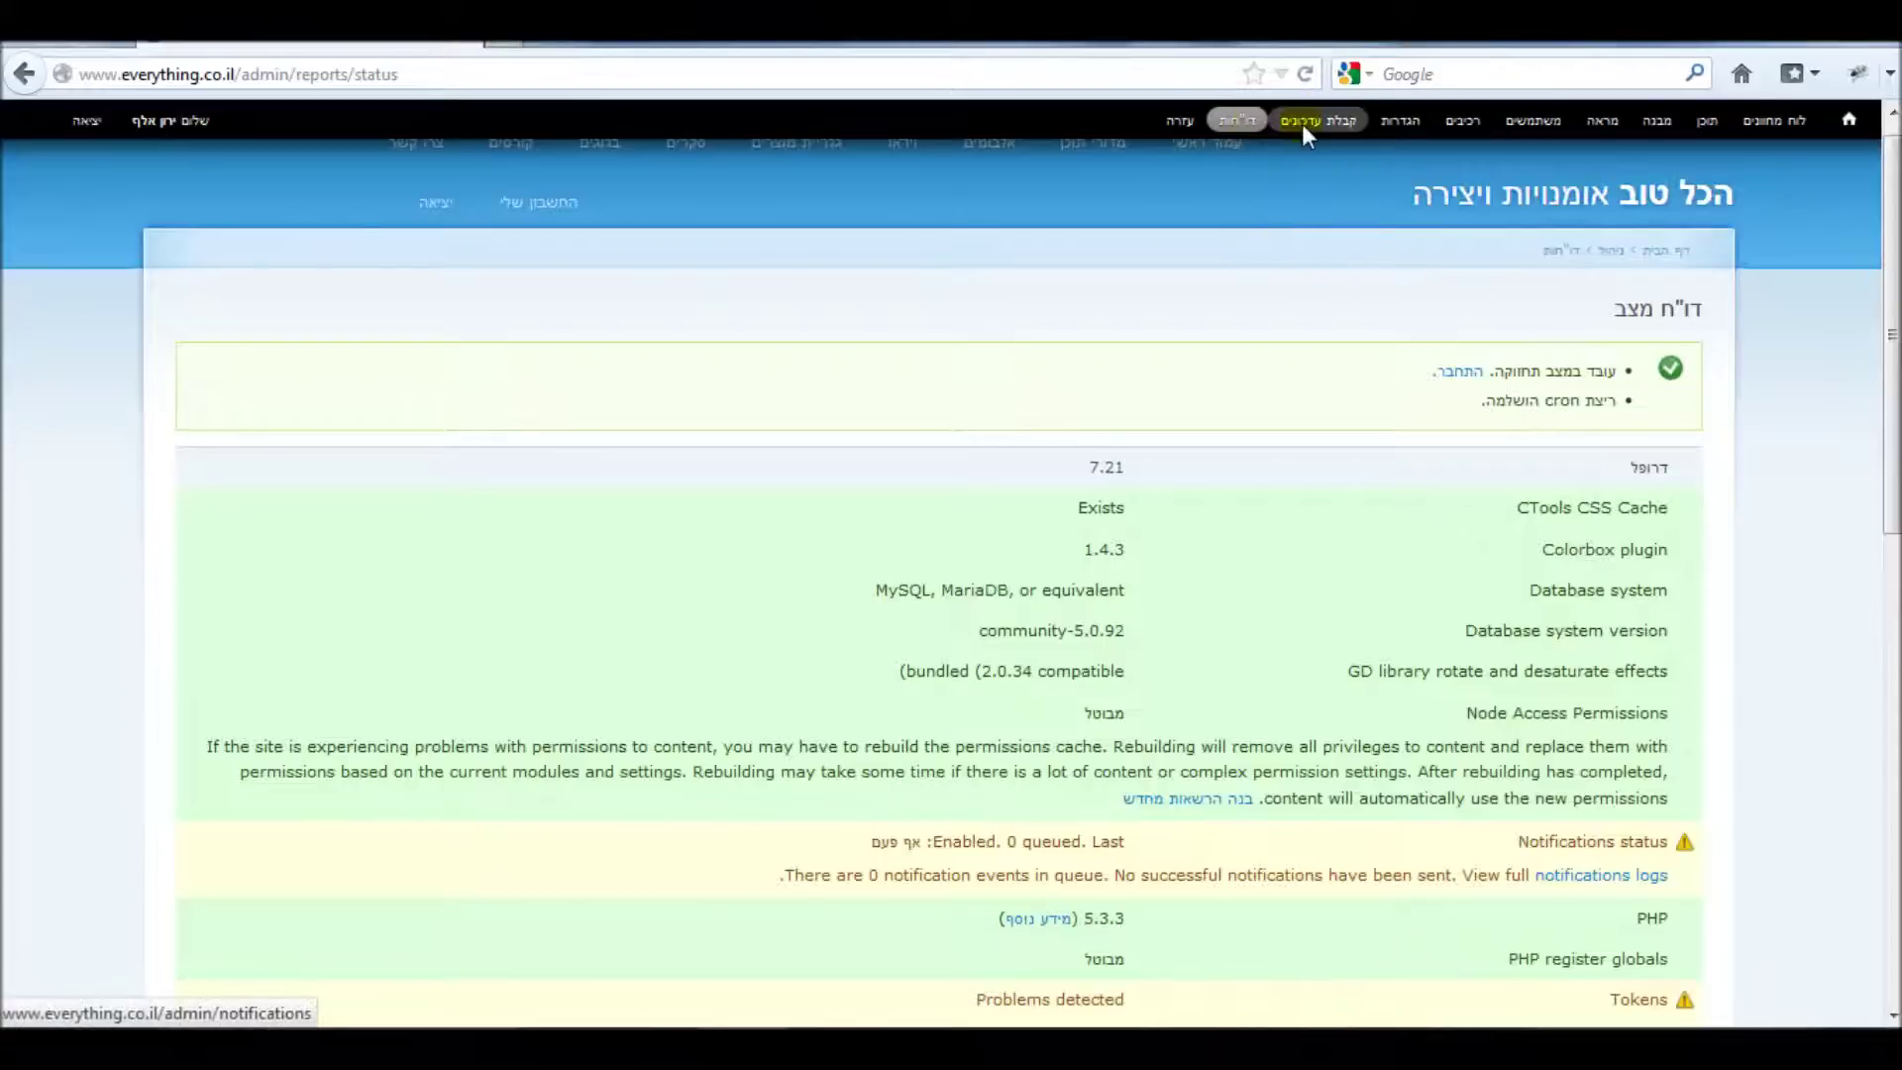
Open the available updates report and review the update status of Drupal core and the installed modules
{"action": "left_click", "coordinate": [1254, 123]}
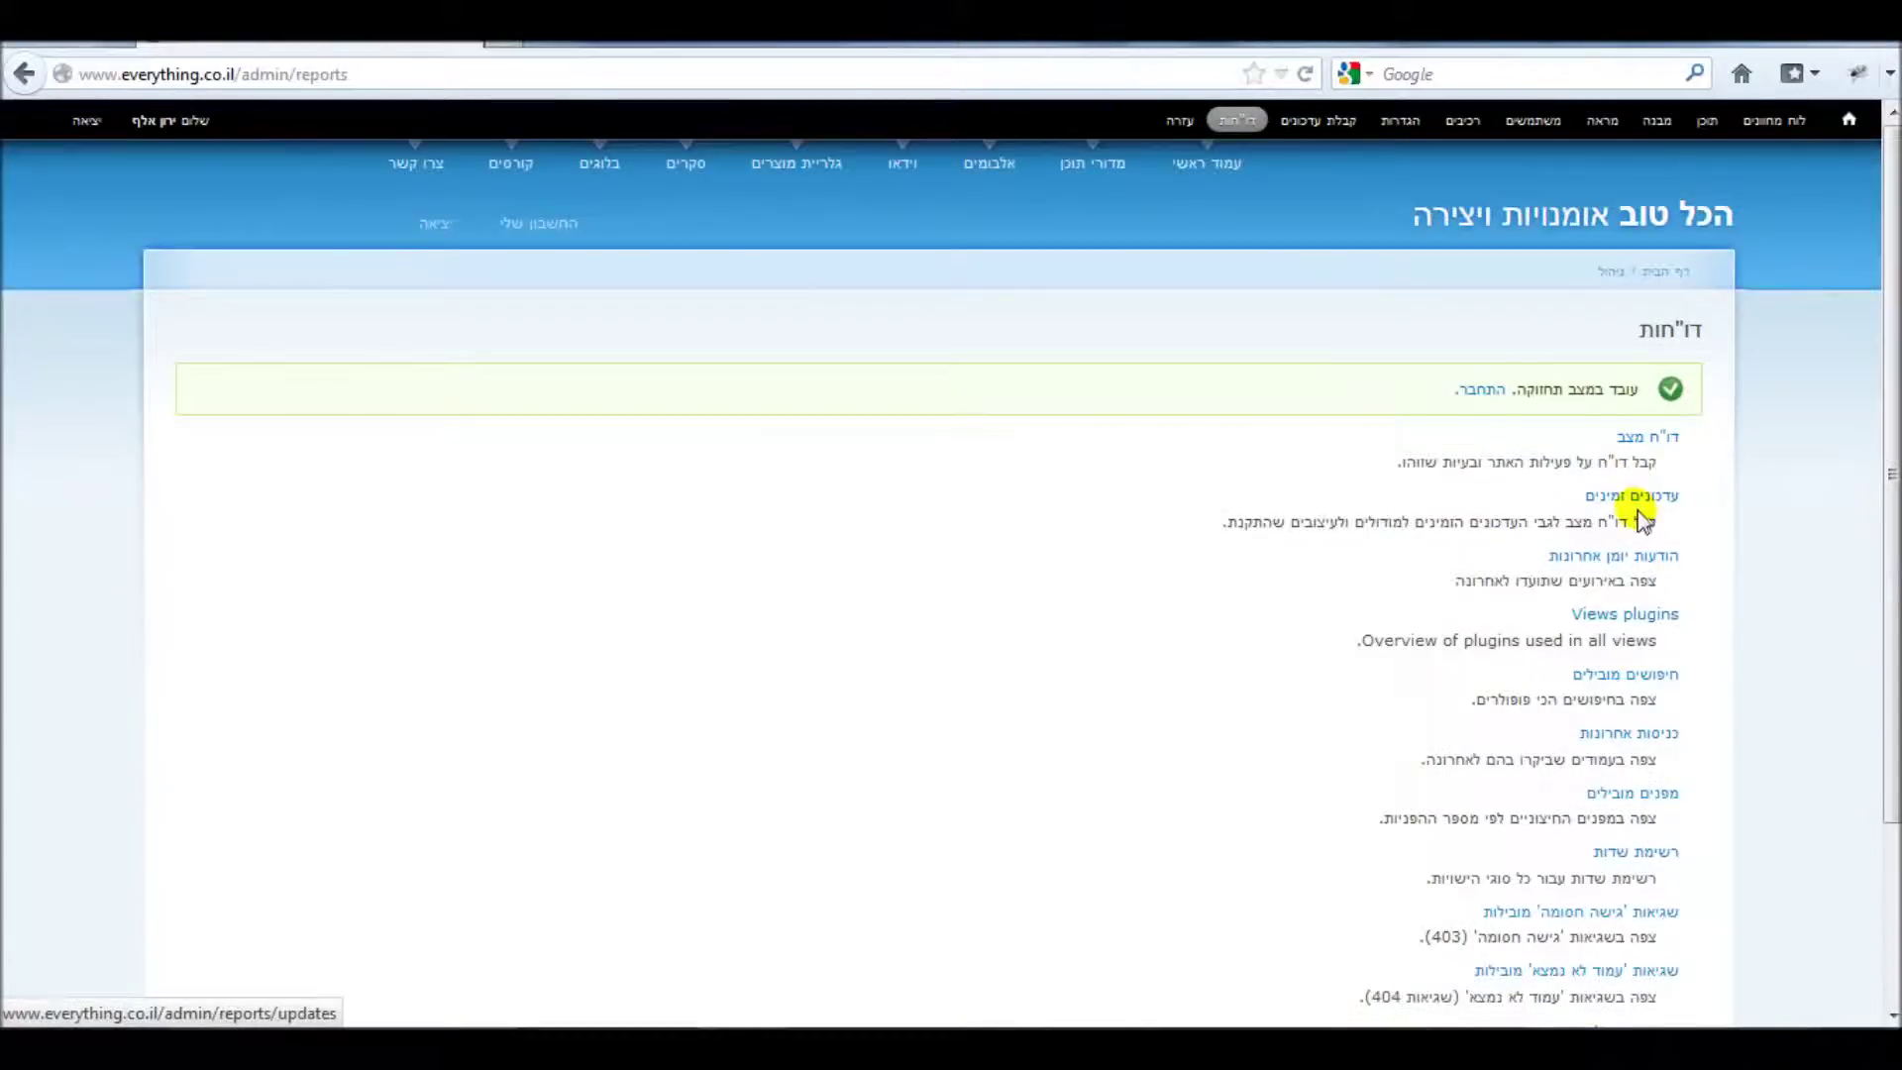
{"action": "left_click", "coordinate": [1644, 503]}
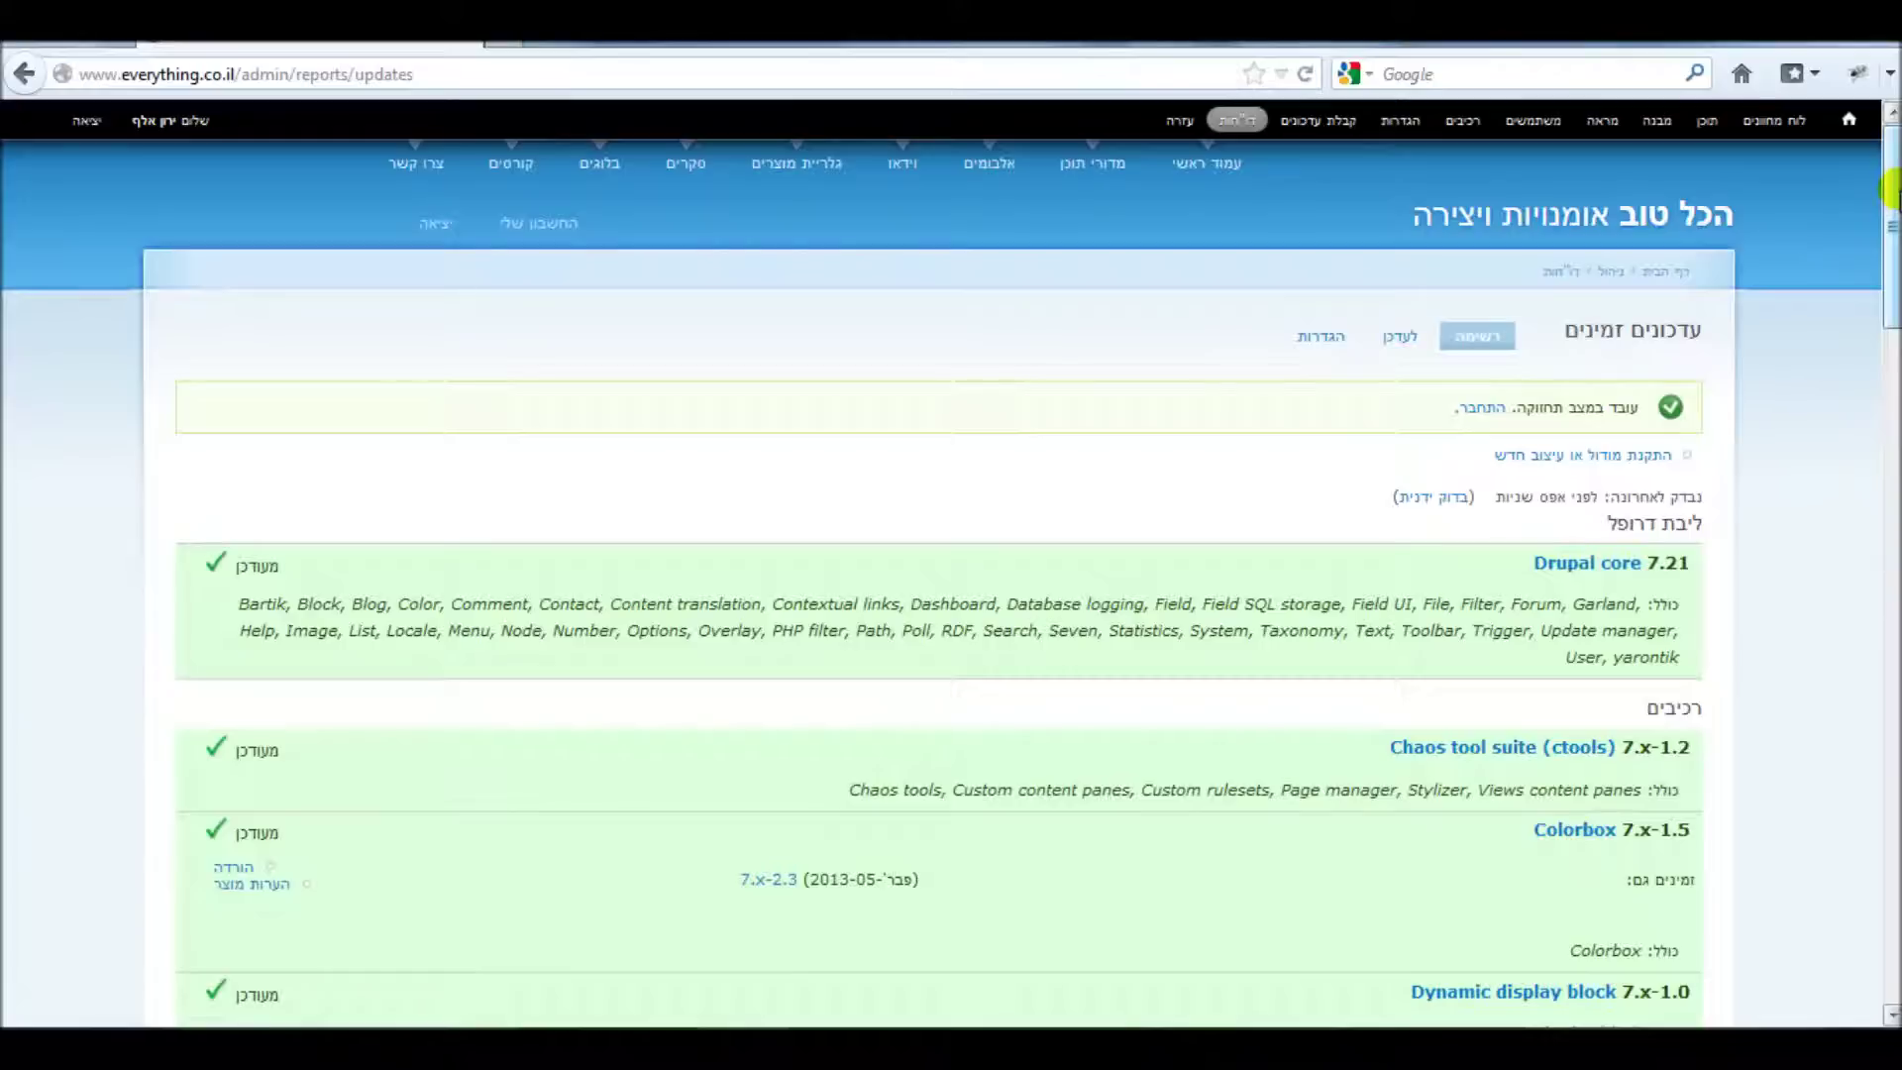
{"action": "mouse_move", "coordinate": [1893, 190]}
{"action": "left_mouse_down"}
{"action": "mouse_move", "coordinate": [1893, 840]}
{"action": "mouse_move", "coordinate": [1893, 174]}
{"action": "left_mouse_up"}
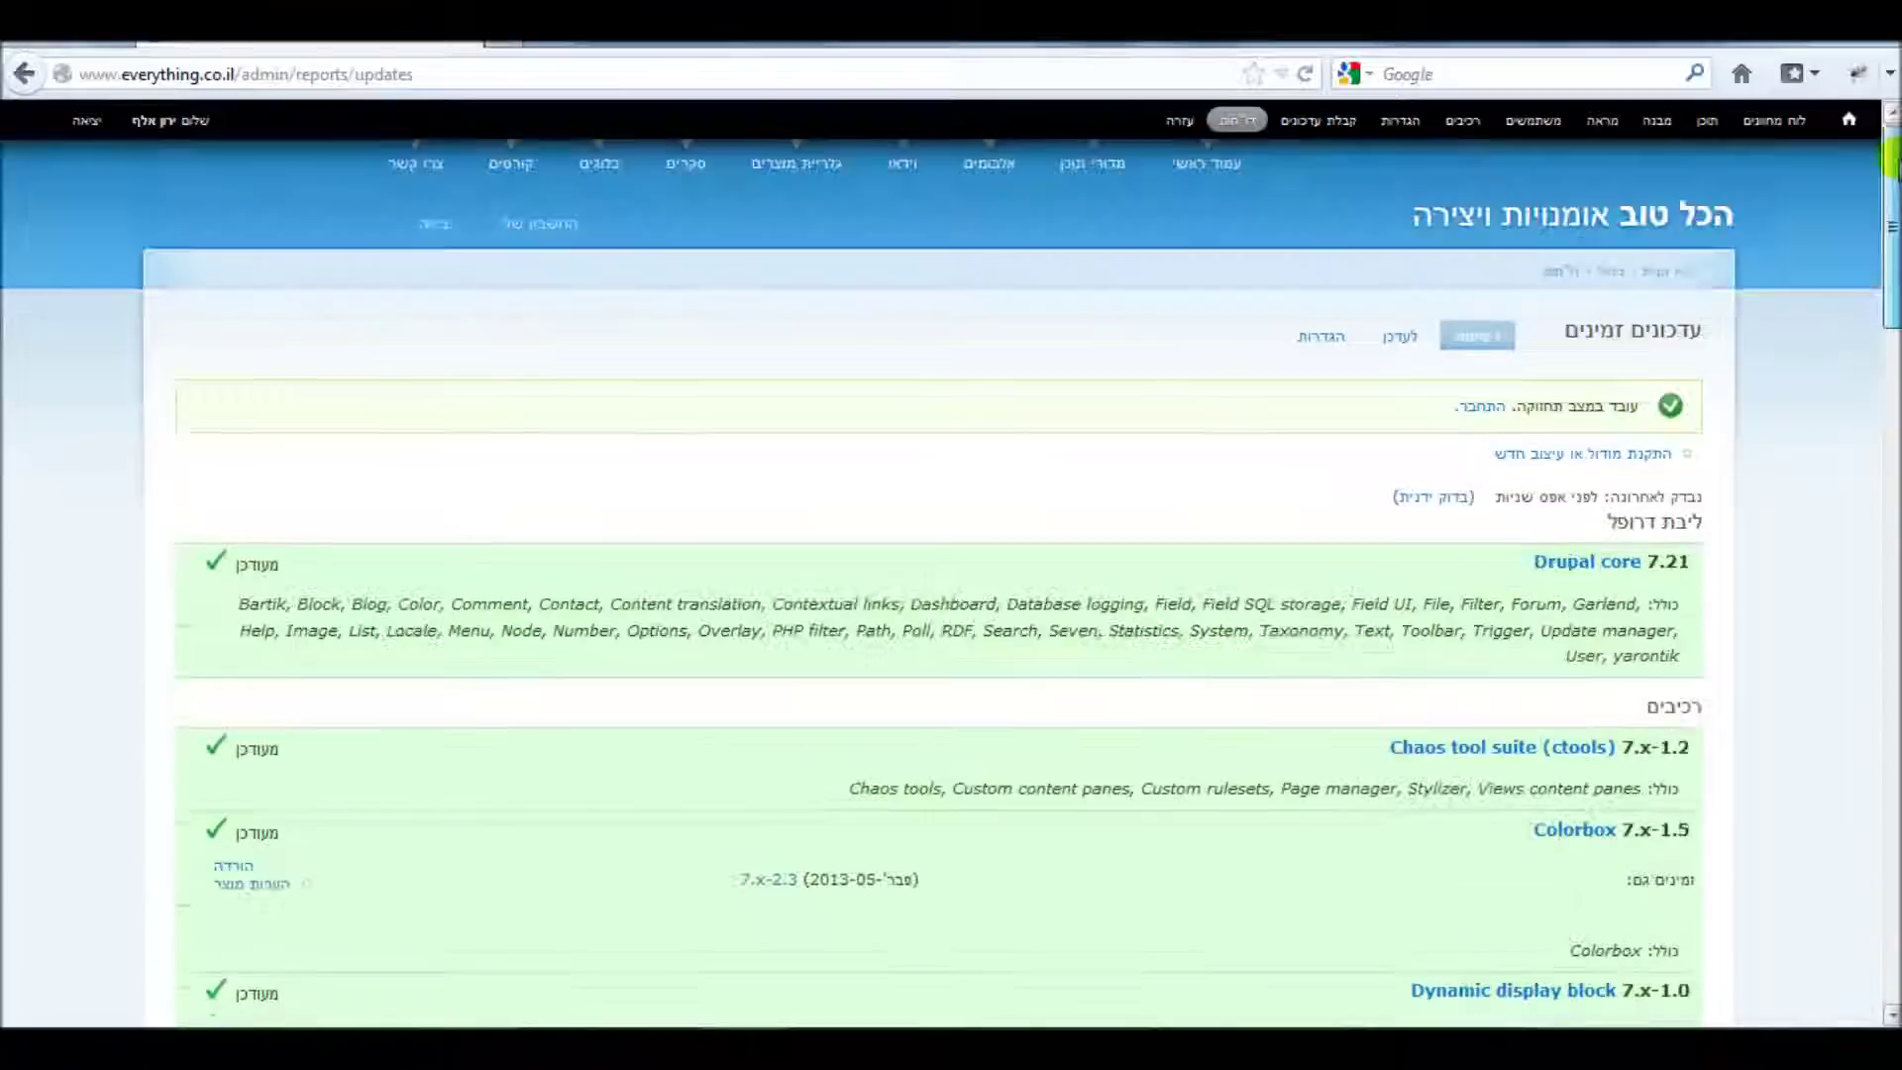